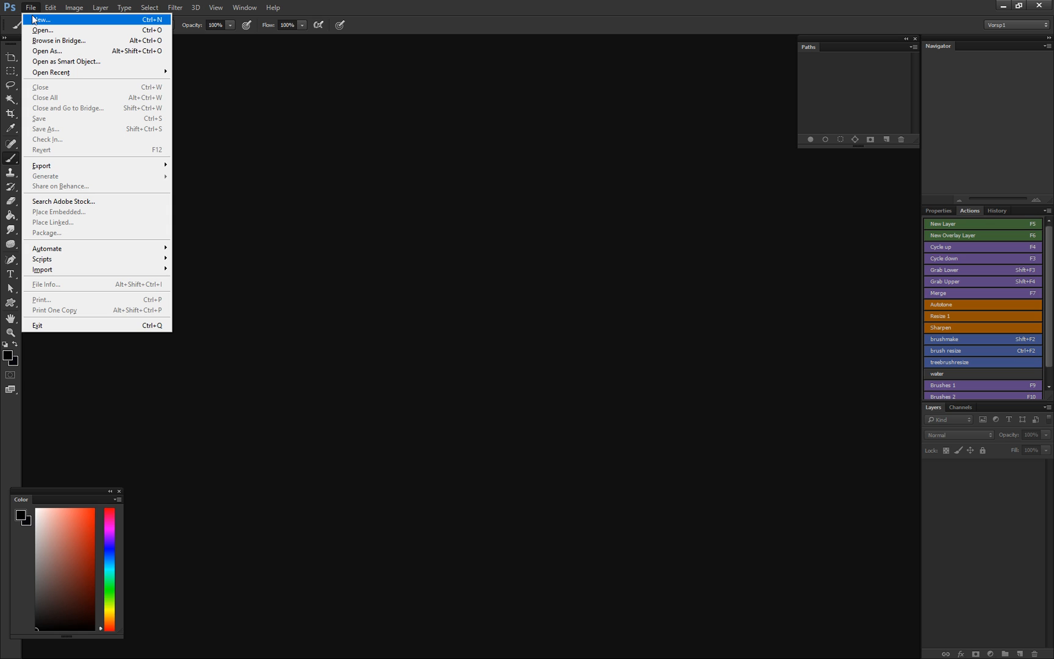
Step: Create a new A4 International Paper document at 300 pixels/inch in 8-bit RGB Color with a white background
left_click(41, 23)
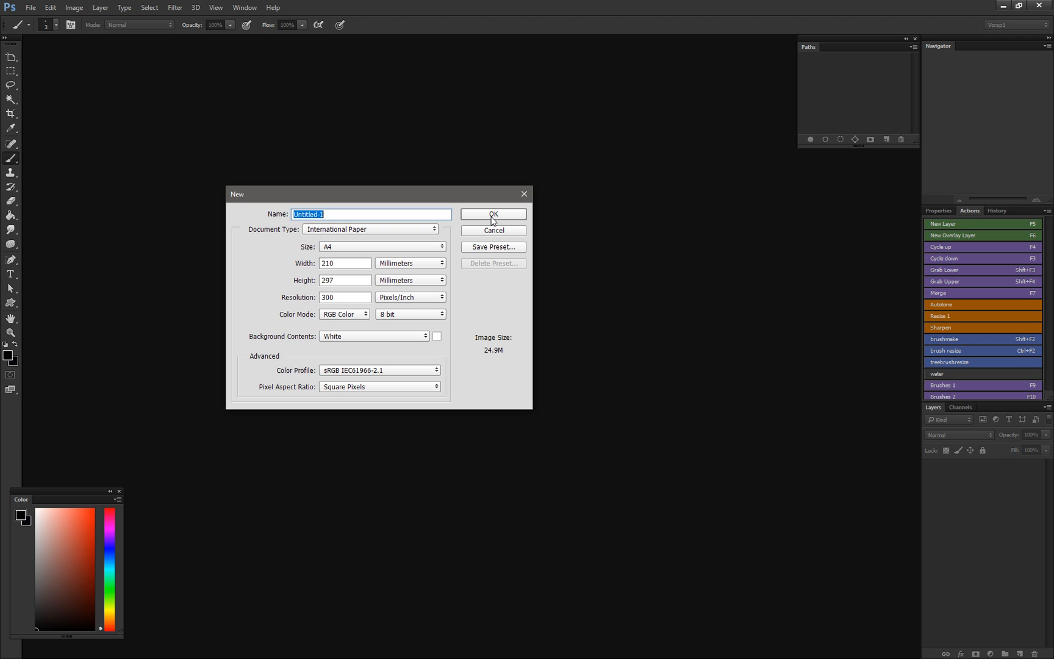
left_click_drag(439, 196, 495, 229)
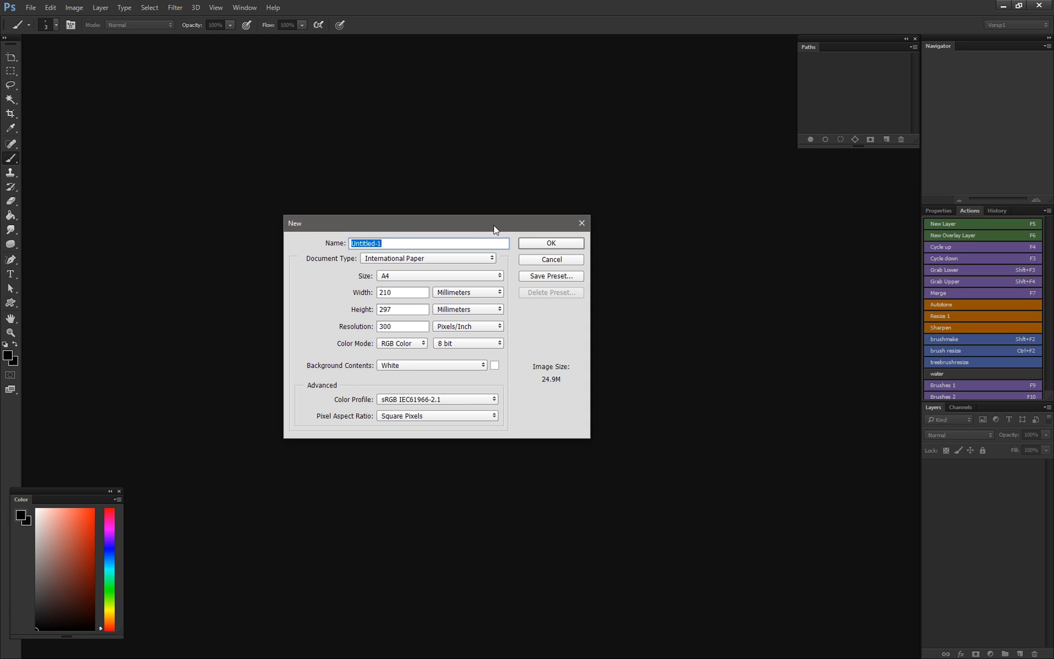
left_click(409, 275)
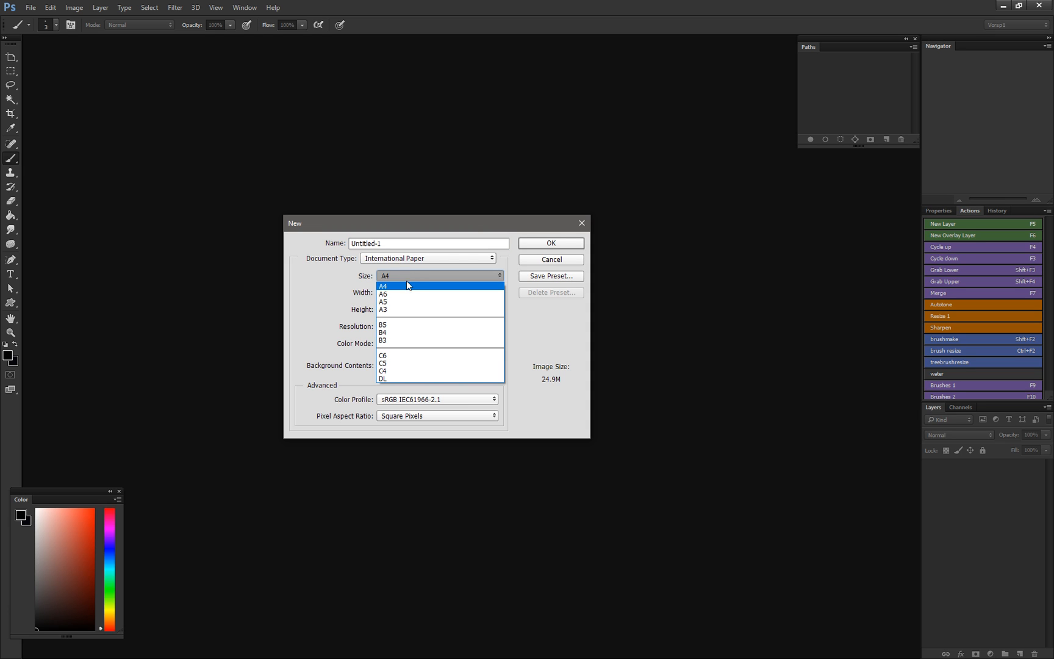
left_click(430, 275)
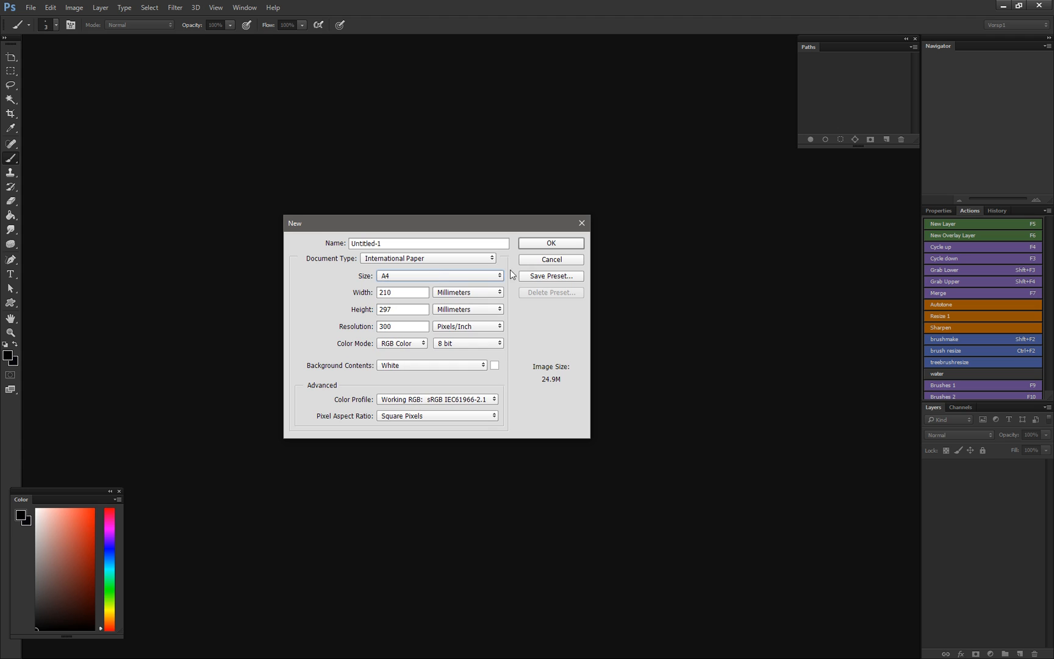
double_click(381, 325)
type("300")
left_click(390, 260)
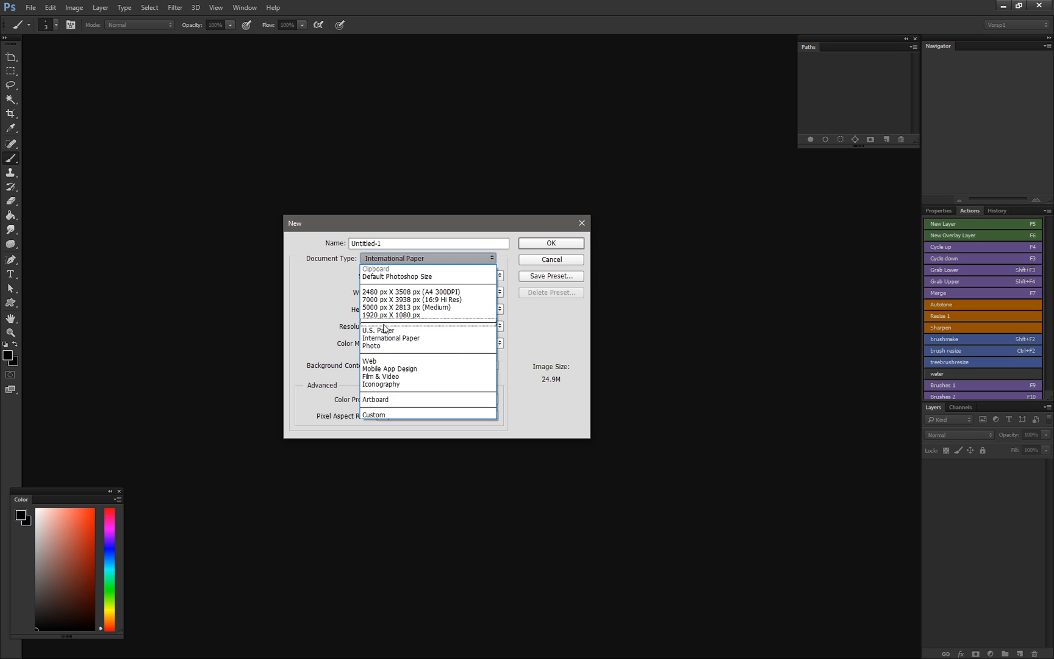
left_click(390, 261)
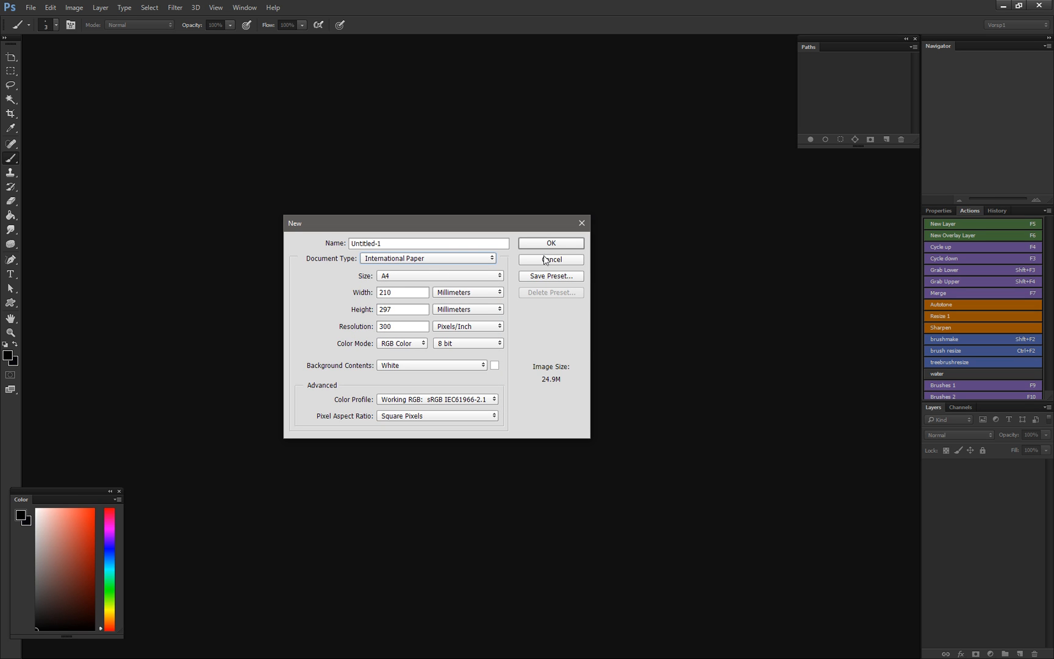
left_click(549, 245)
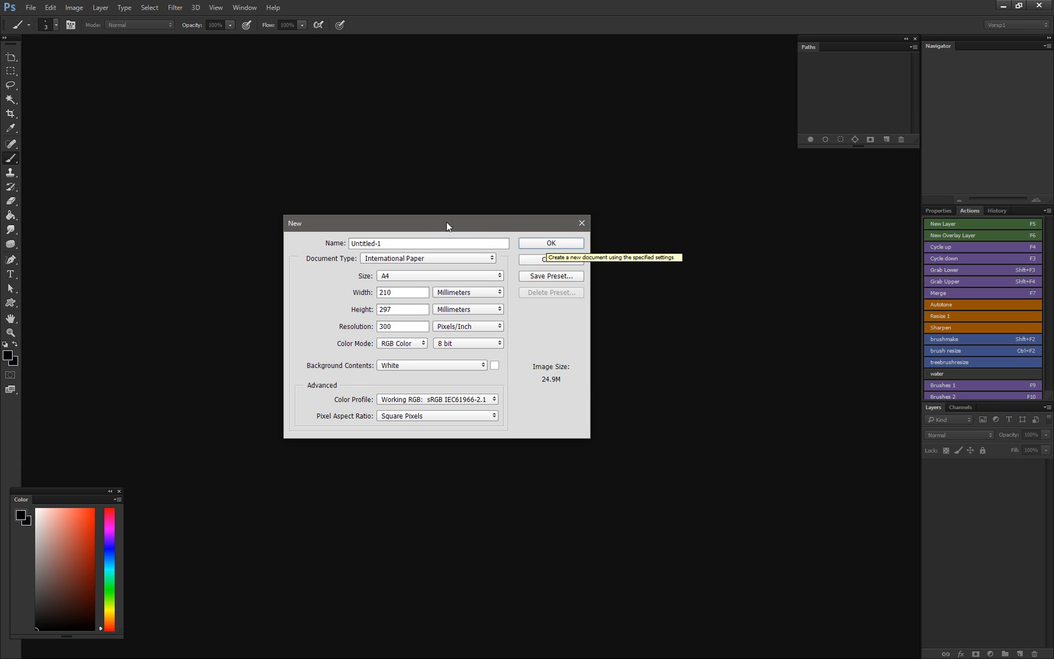
left_click_drag(447, 223, 426, 278)
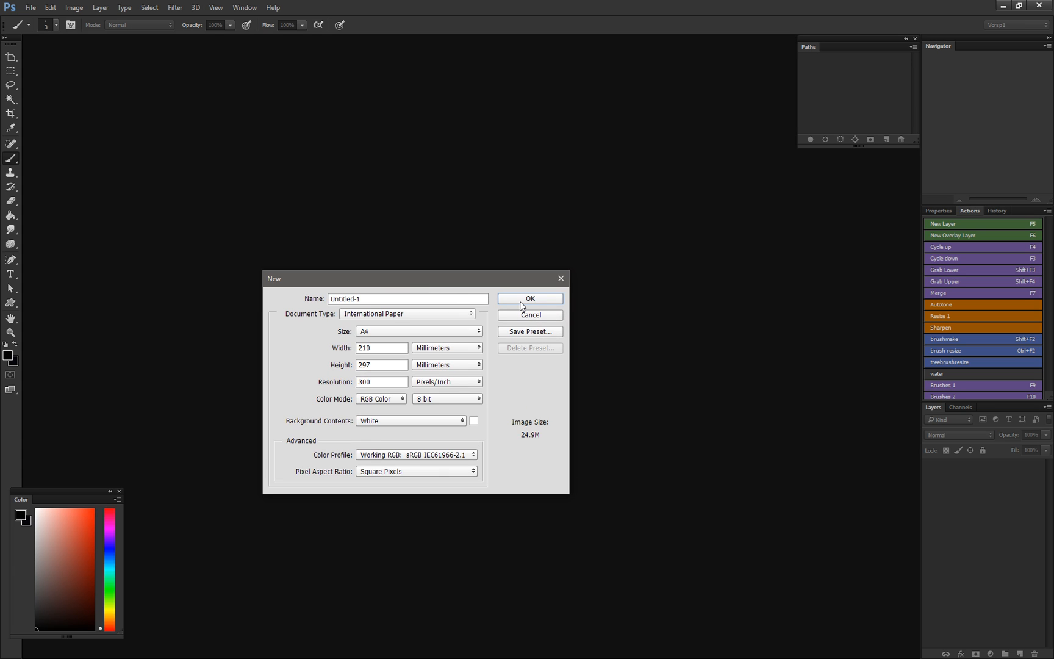
left_click_drag(467, 282, 505, 262)
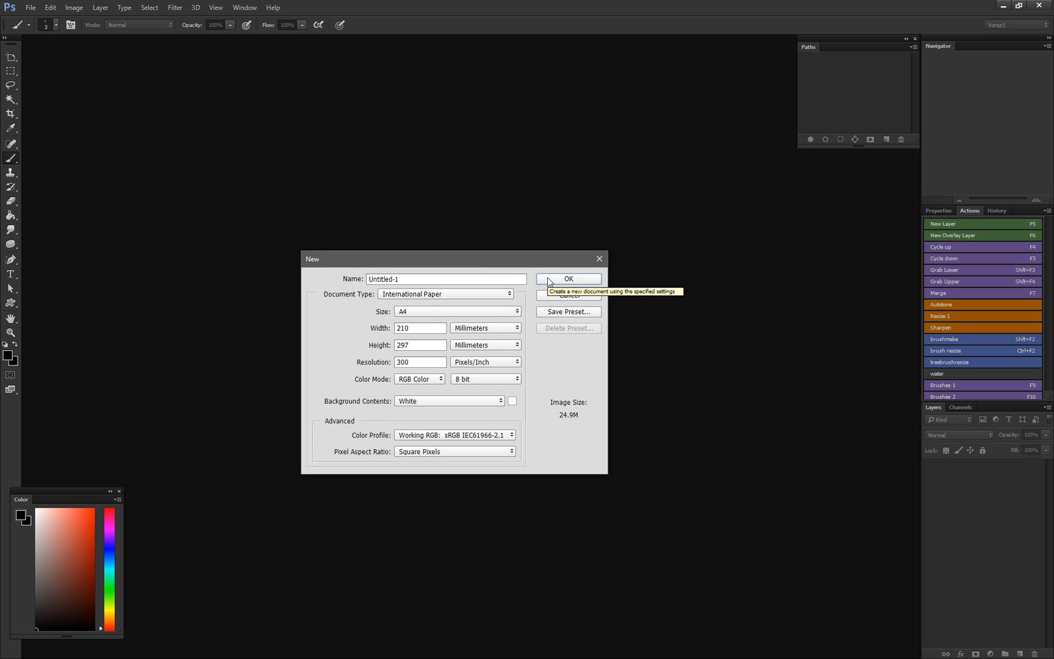
left_click_drag(521, 266, 473, 242)
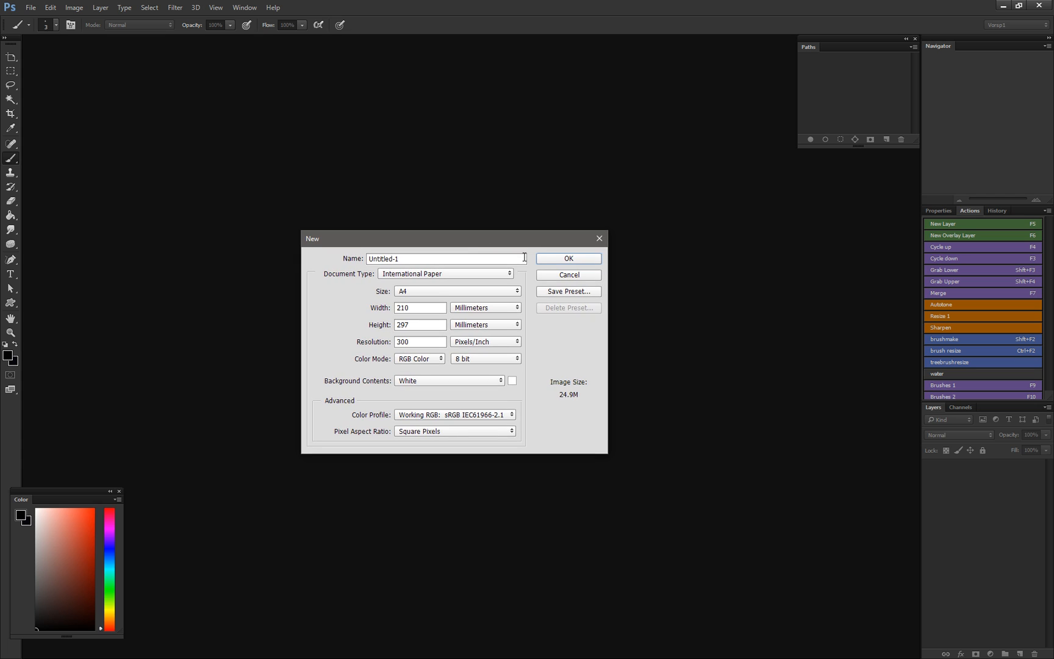
left_click(546, 264)
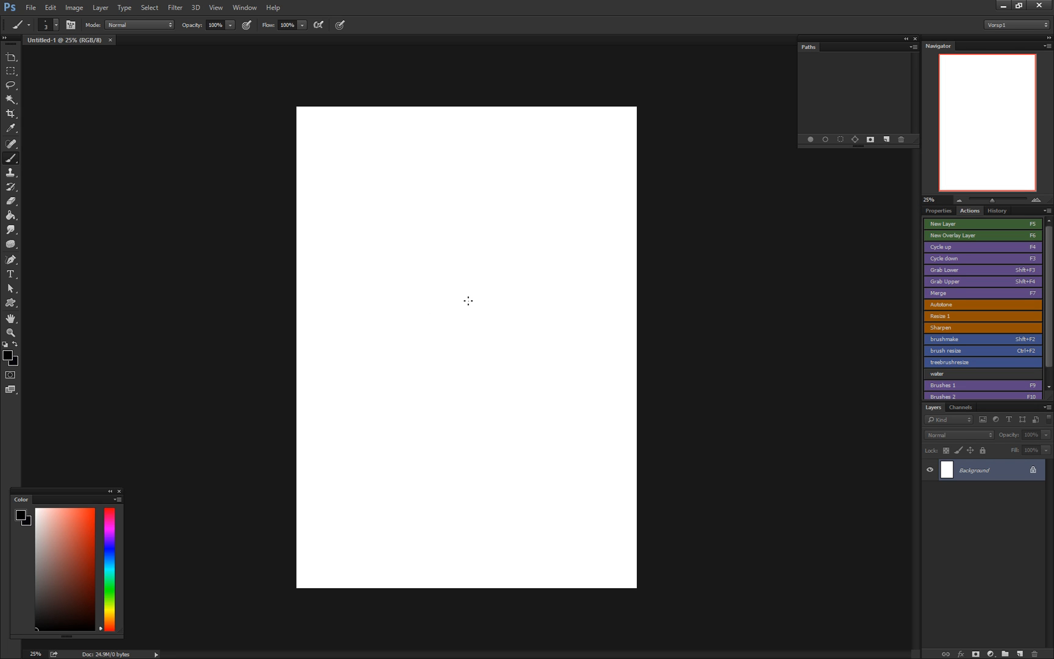
key("ctrl+plus")
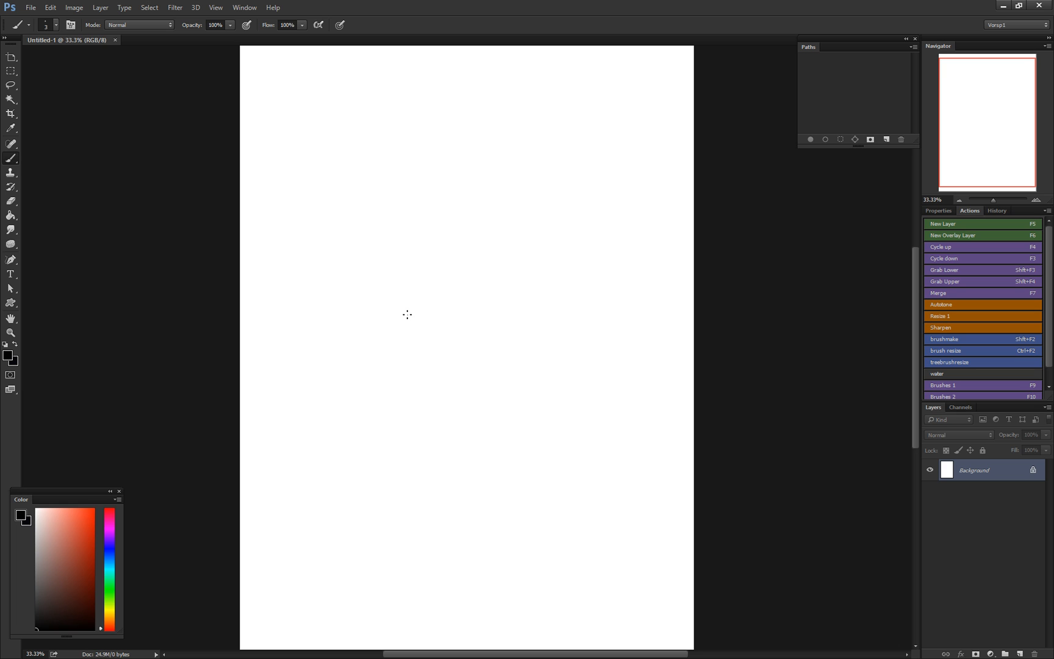
right_click(362, 305)
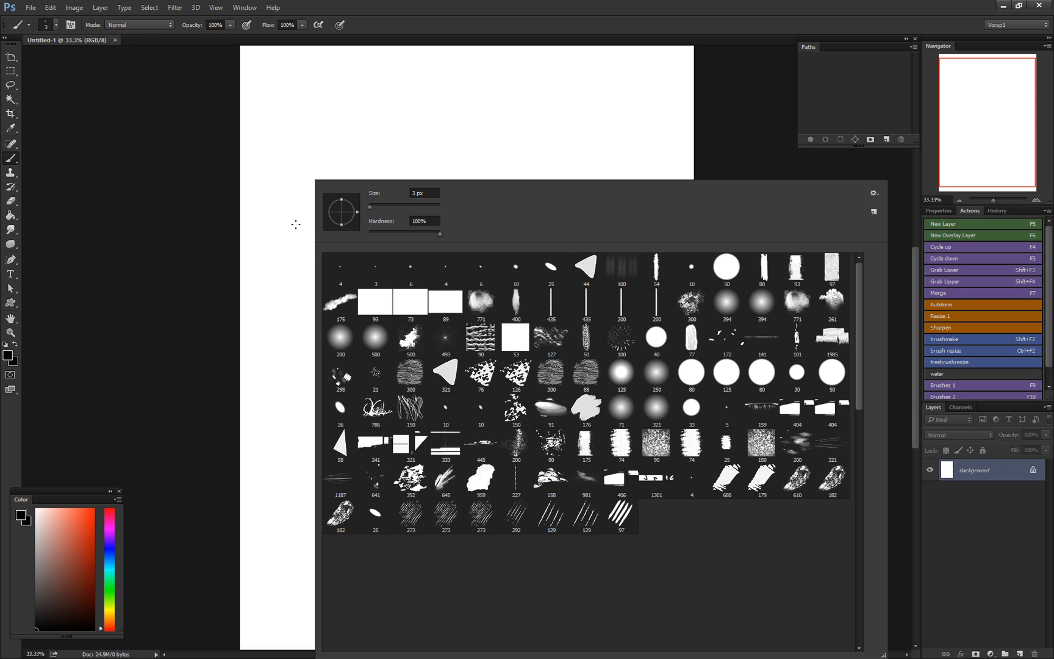
left_click(12, 163)
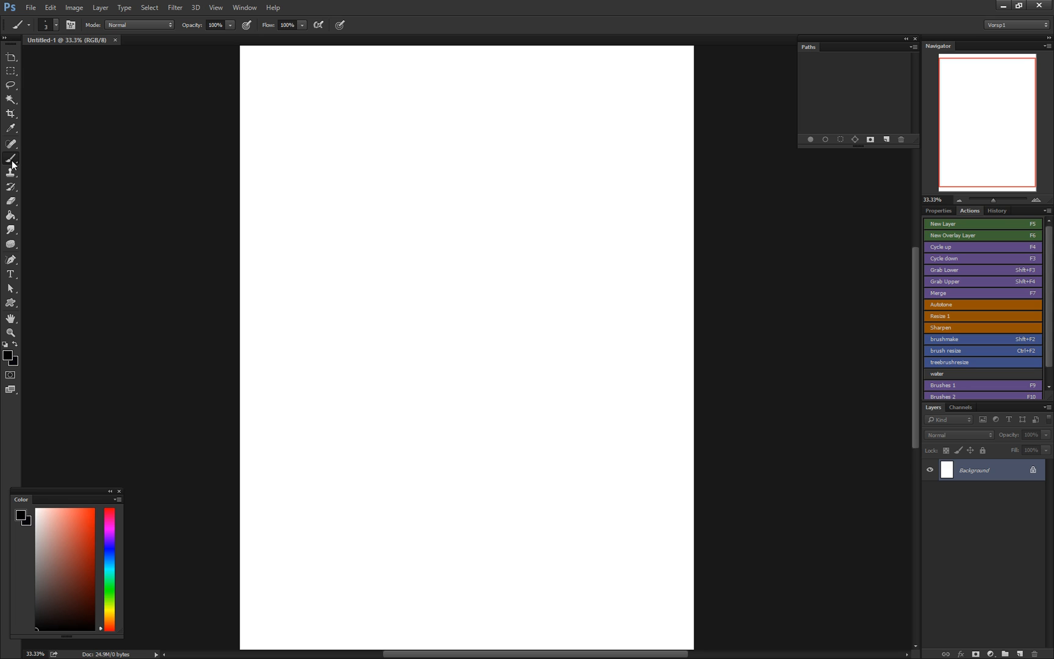
left_click(4, 38)
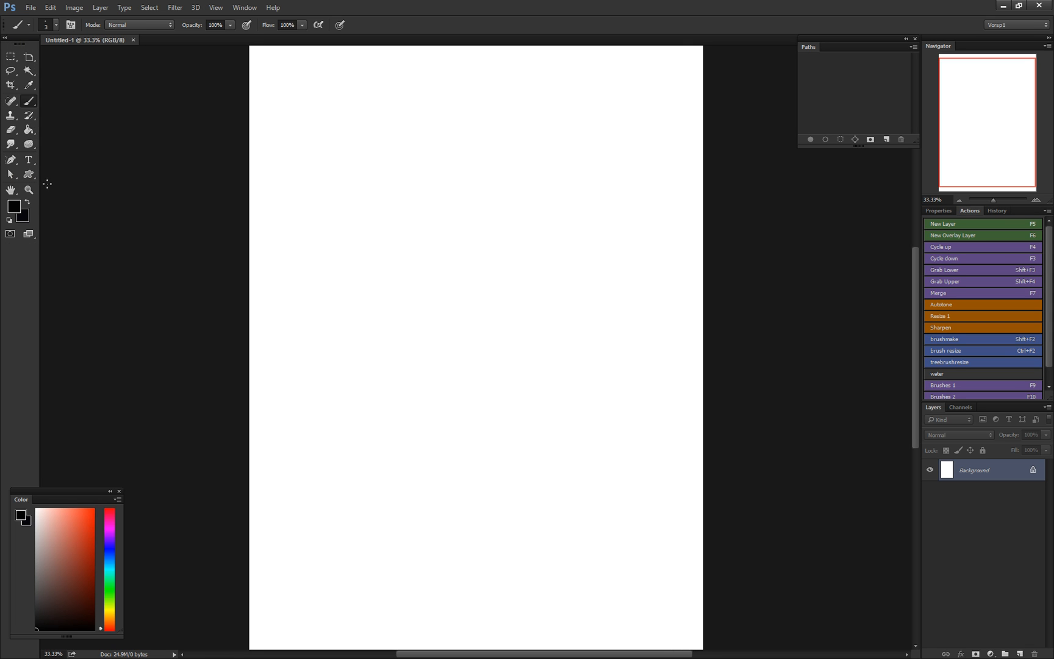
left_click(5, 38)
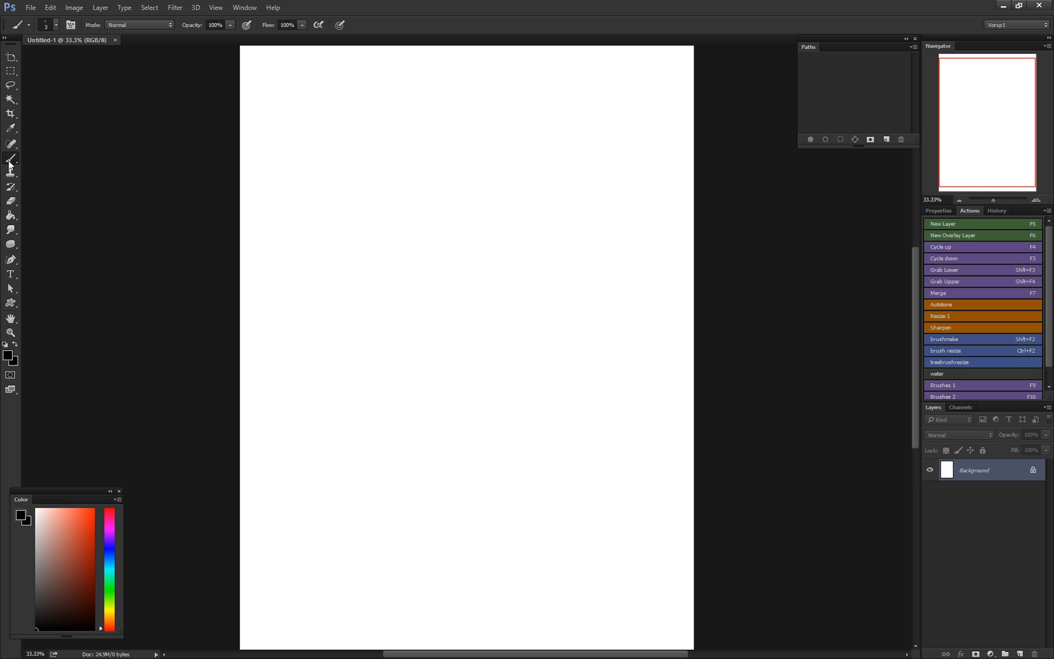
Step: Replace the current brush presets with the brush set JP_cartography_extended_01.abr
right_click(343, 222)
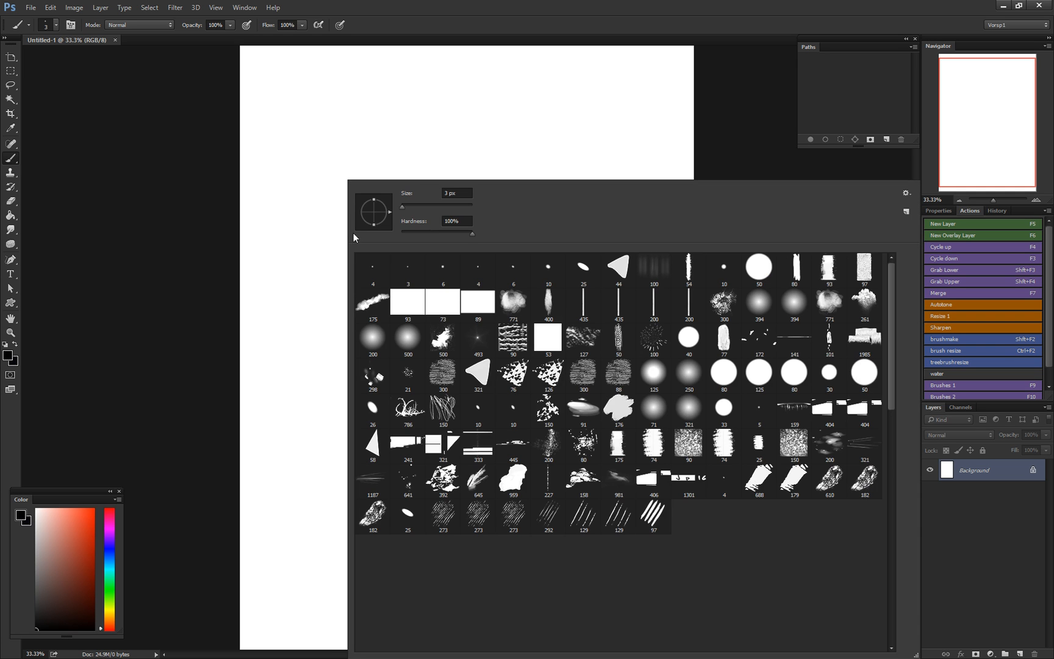
left_click(906, 195)
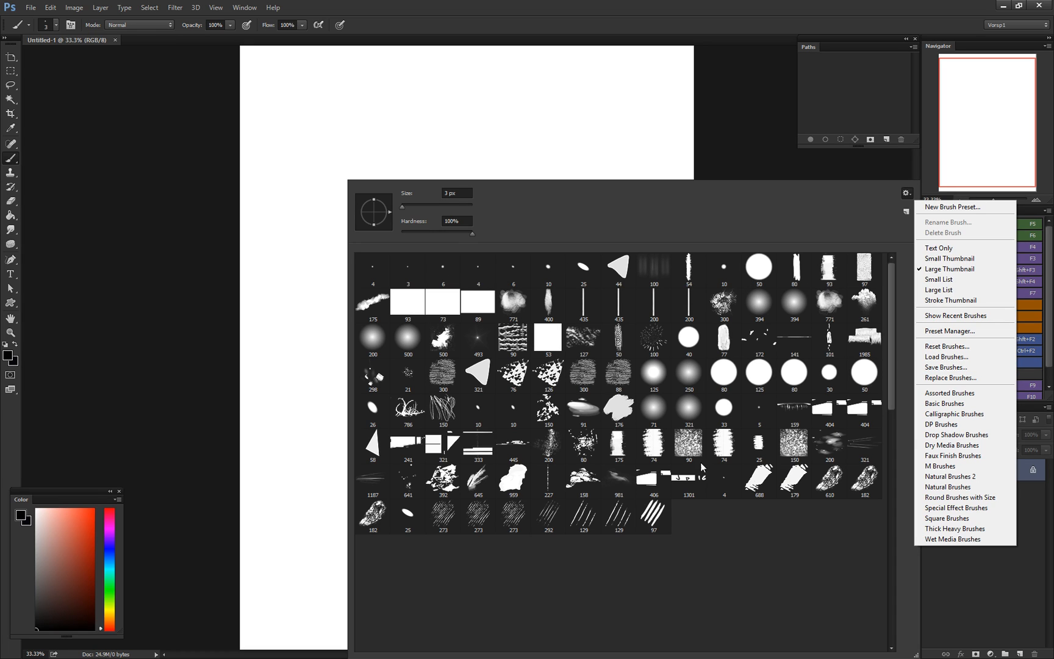
left_click(924, 379)
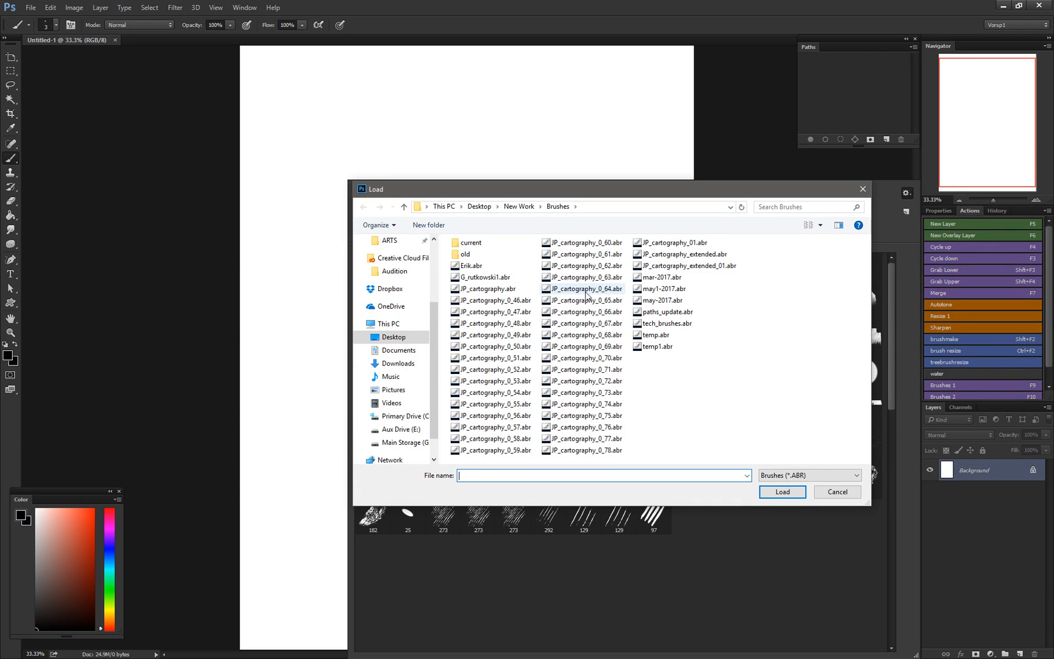
left_click(671, 266)
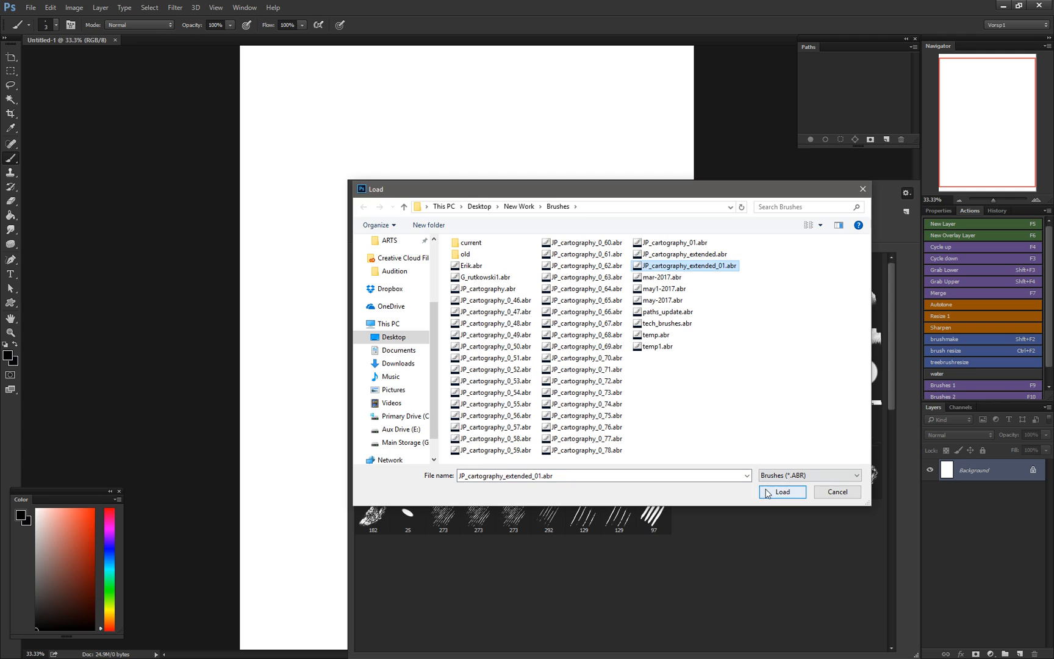
left_click(766, 490)
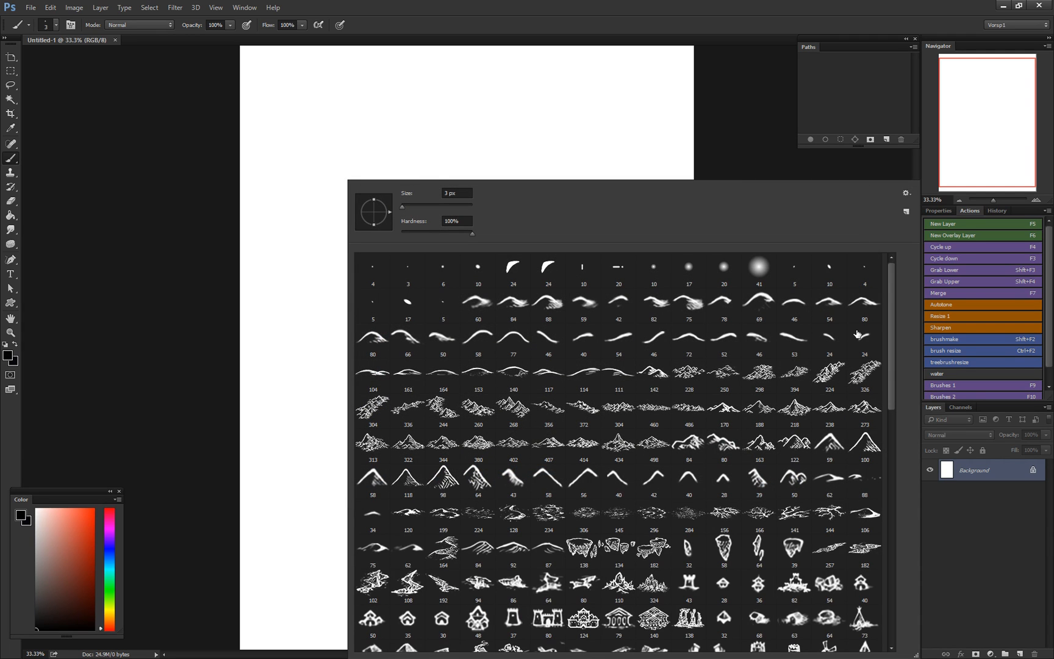
Step: Preview the brush presets as stroke thumbnails and as a large list, then restore the Large Thumbnail view
left_click(906, 192)
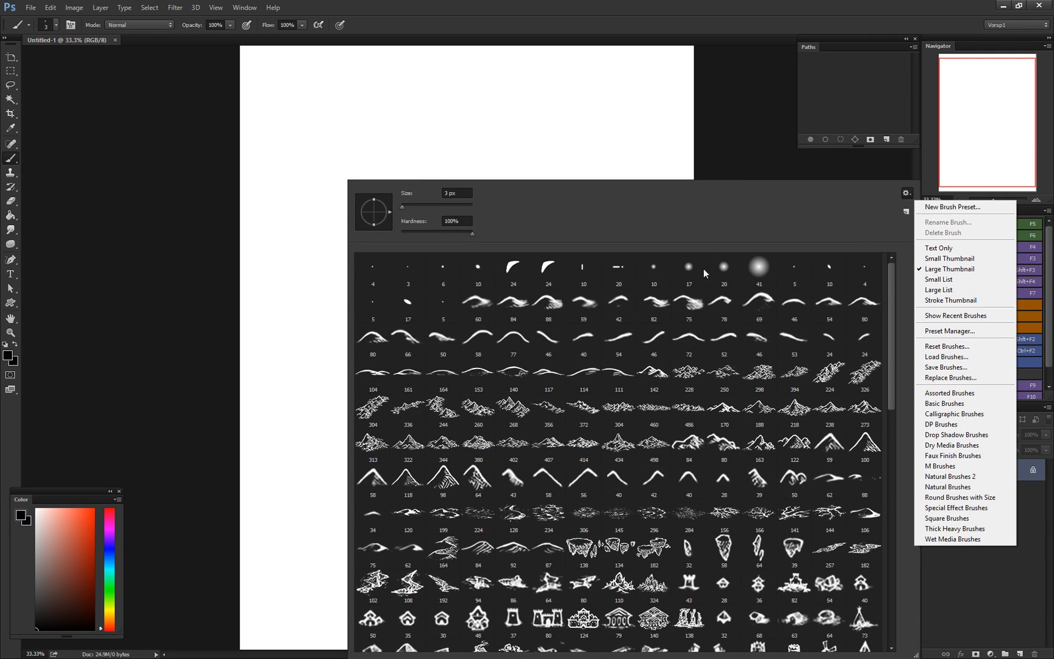
left_click(942, 302)
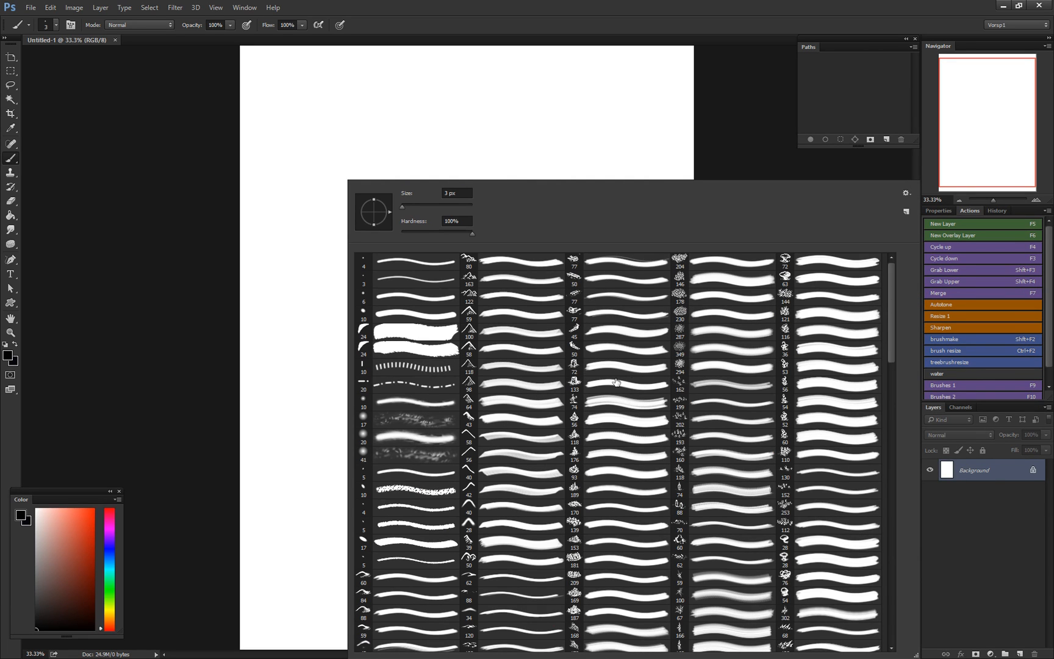
left_click(906, 193)
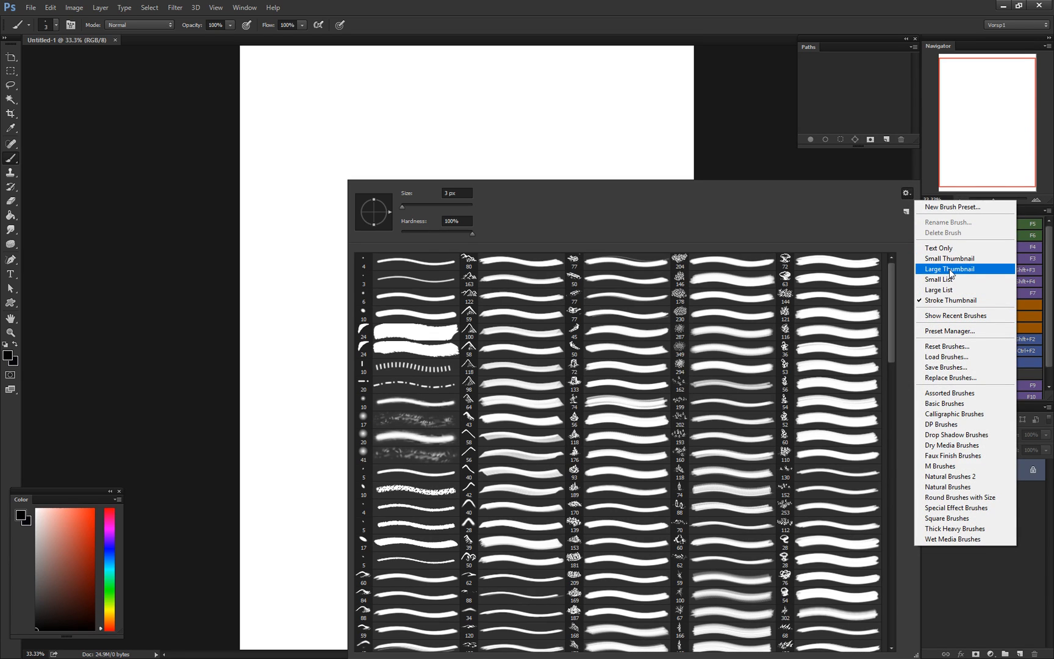
left_click(939, 290)
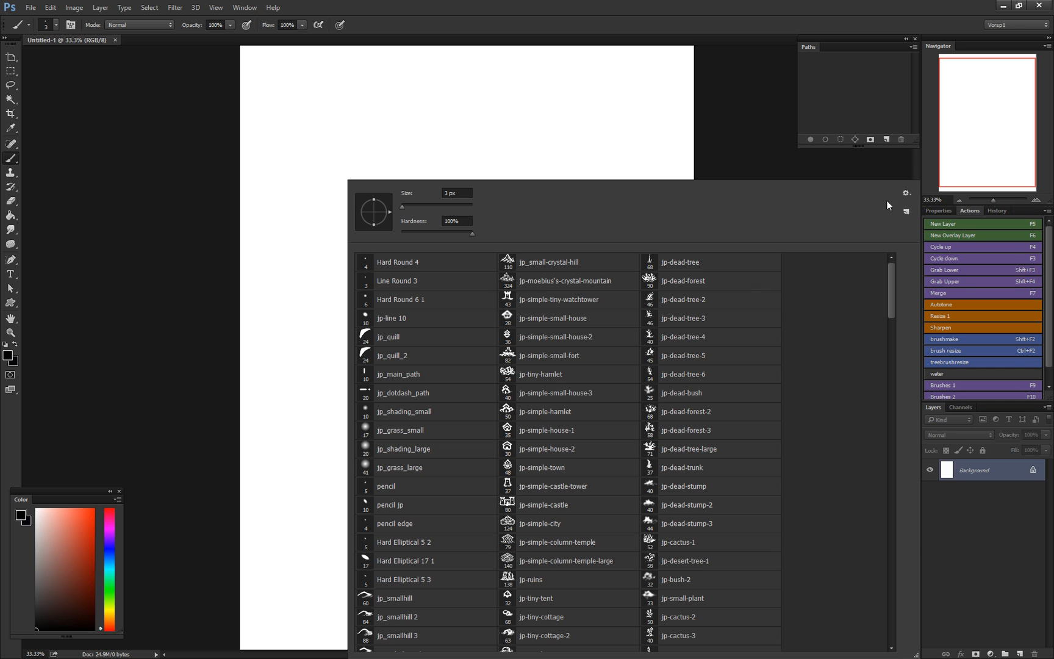
left_click(905, 193)
left_click(939, 268)
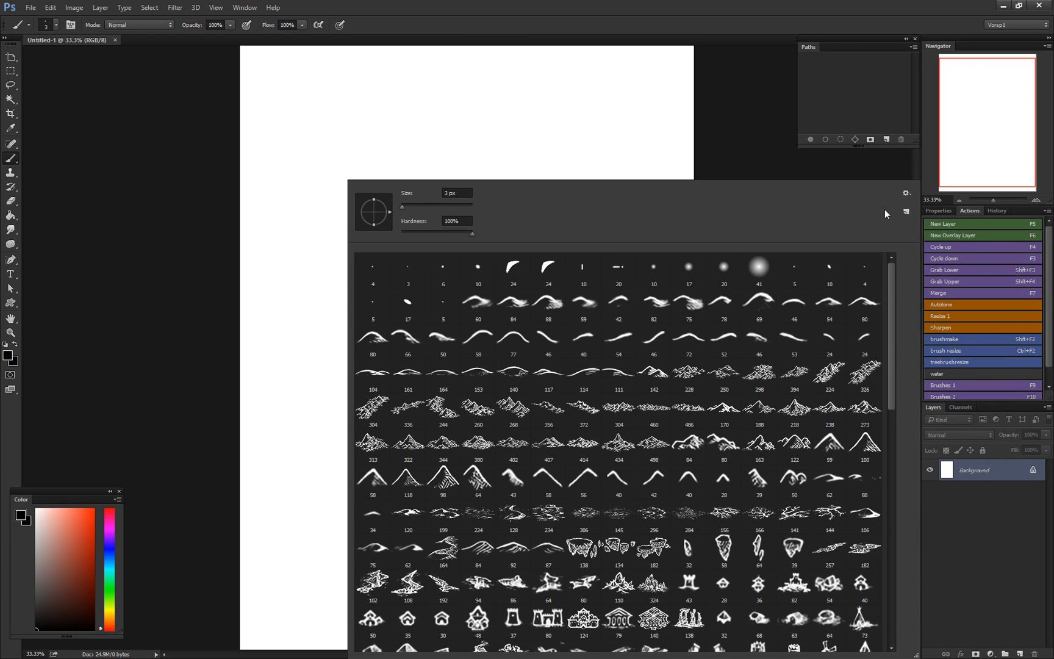
left_click(906, 194)
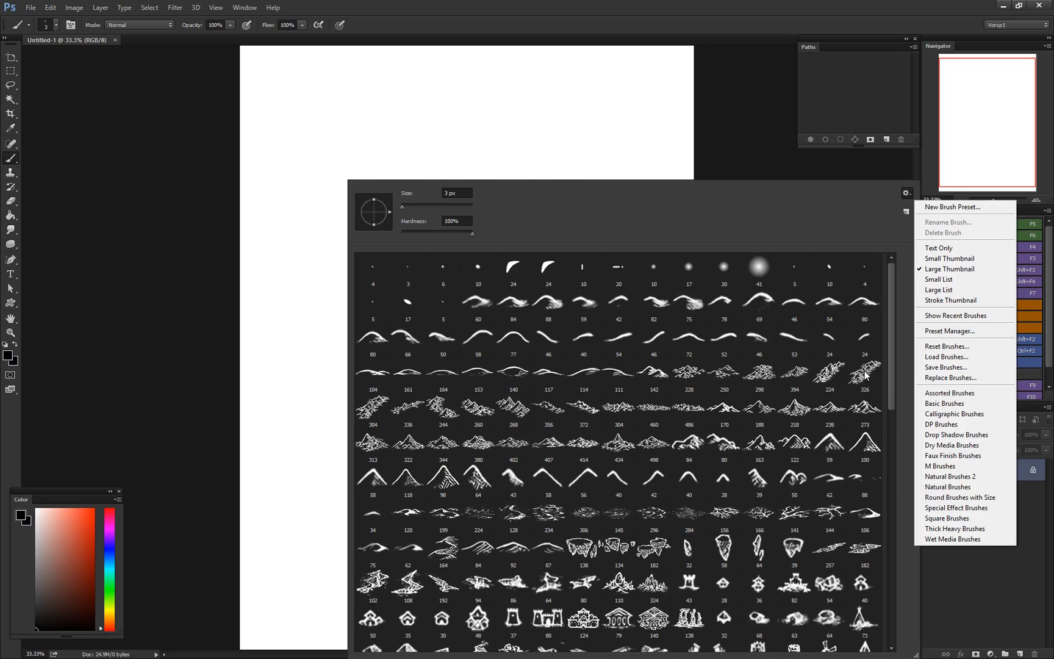
left_click(888, 360)
mouse_move(889, 364)
left_mouse_down()
mouse_move(894, 445)
mouse_move(908, 376)
mouse_move(906, 363)
mouse_move(876, 535)
mouse_move(869, 360)
left_mouse_up()
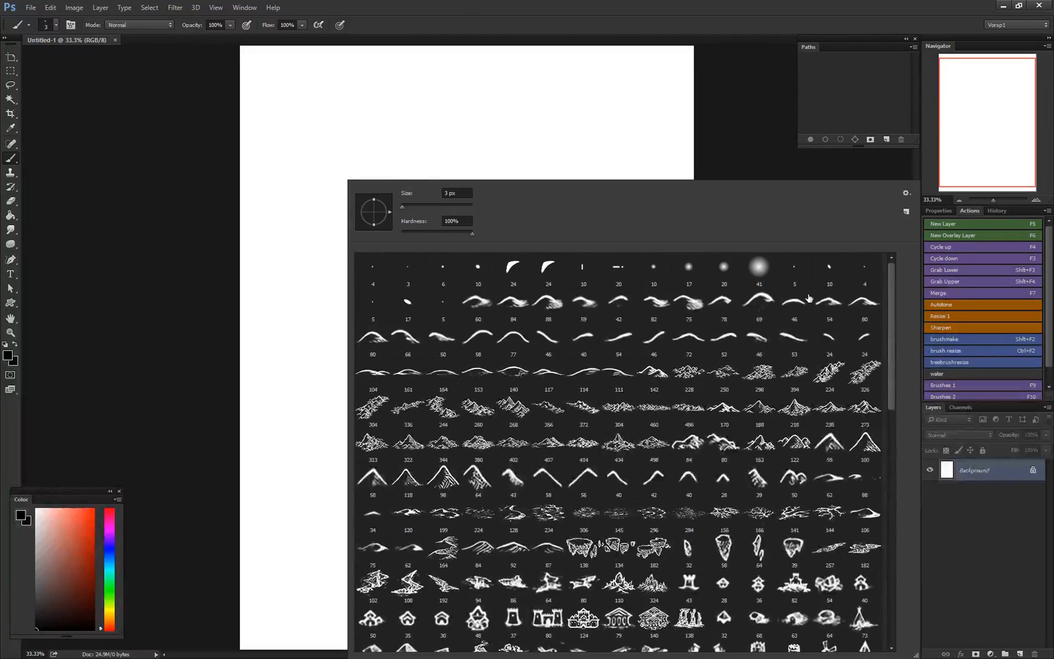
left_click(459, 5)
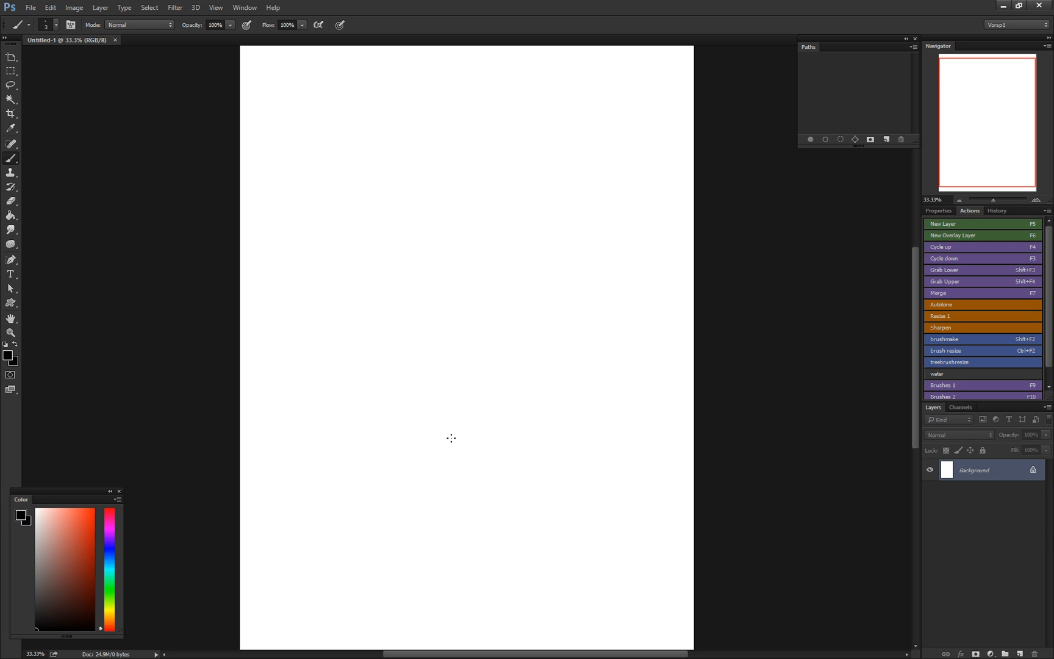
key("ctrl+plus")
key("ctrl+minus")
Step: Choose the 6 px Hard Round brush preset and a dark grey foreground colour
right_click(404, 310)
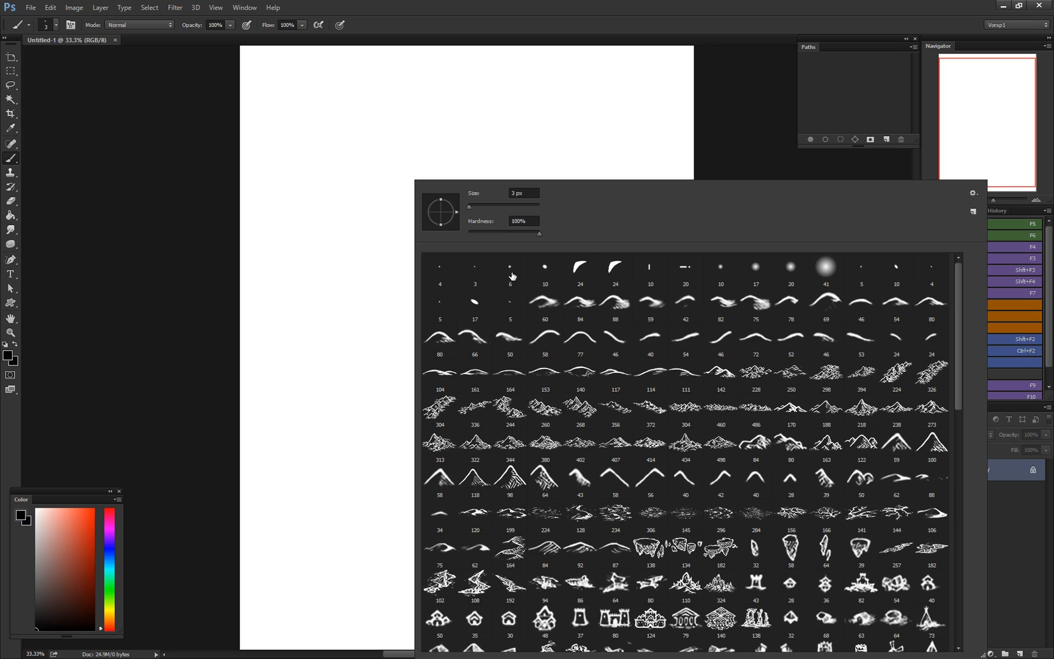
left_click(510, 268)
key("Return")
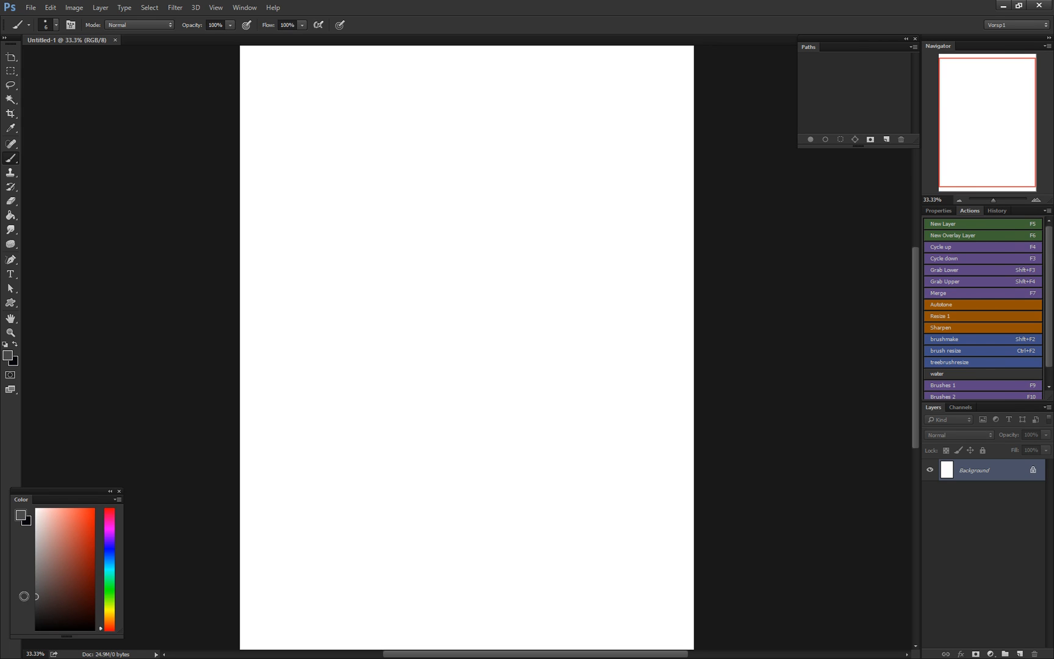
Step: Add a new layer above the background and name it "coast sketch"
left_click(1020, 653)
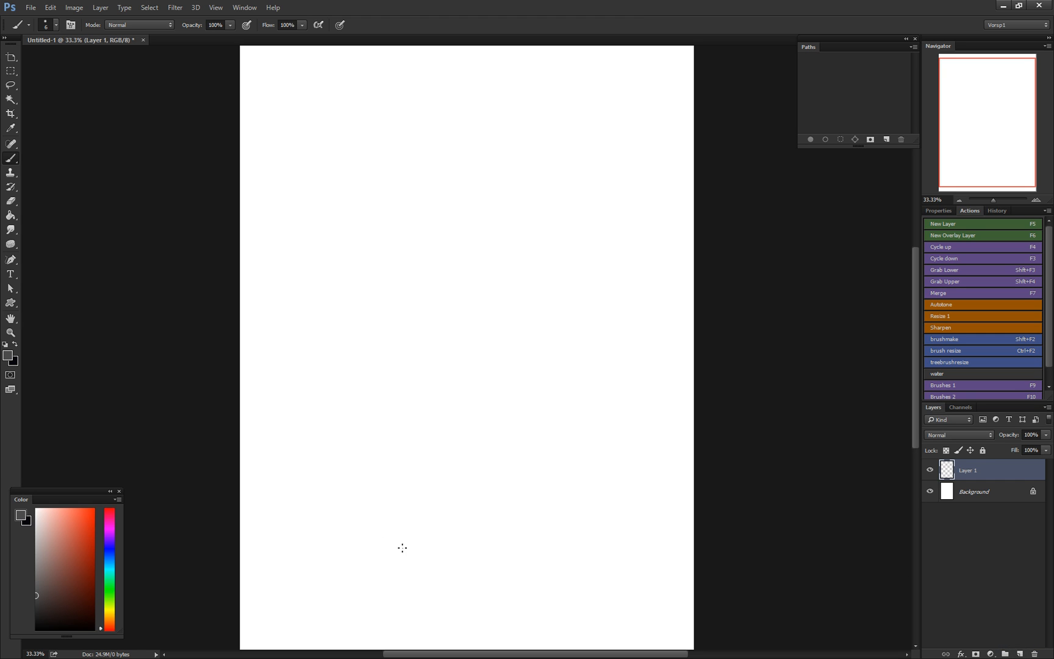
double_click(966, 470)
type("coast sketch")
key("Return")
Step: Sketch an irregular coastline across the upper two thirds of the canvas, with a few small islands off its northwest shore
mouse_move(232, 414)
left_mouse_down()
mouse_move(351, 371)
mouse_move(345, 336)
mouse_move(456, 211)
mouse_move(430, 151)
mouse_move(469, 133)
mouse_move(606, 102)
mouse_move(643, 190)
mouse_move(618, 241)
left_mouse_up()
mouse_move(676, 195)
left_mouse_down()
mouse_move(596, 235)
mouse_move(604, 278)
mouse_move(636, 299)
left_mouse_up()
left_click_drag(676, 196, 693, 179)
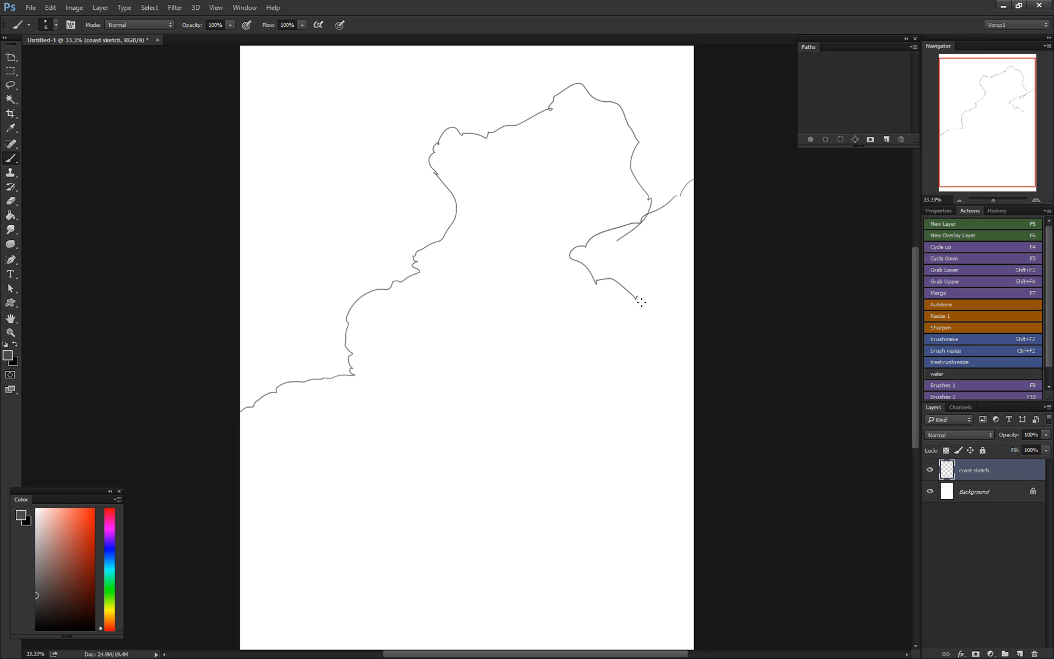
mouse_move(640, 300)
left_mouse_down()
mouse_move(658, 360)
mouse_move(693, 336)
left_mouse_up()
mouse_move(527, 381)
left_mouse_down()
mouse_move(583, 353)
mouse_move(625, 359)
mouse_move(491, 397)
left_mouse_up()
left_click_drag(348, 375, 417, 385)
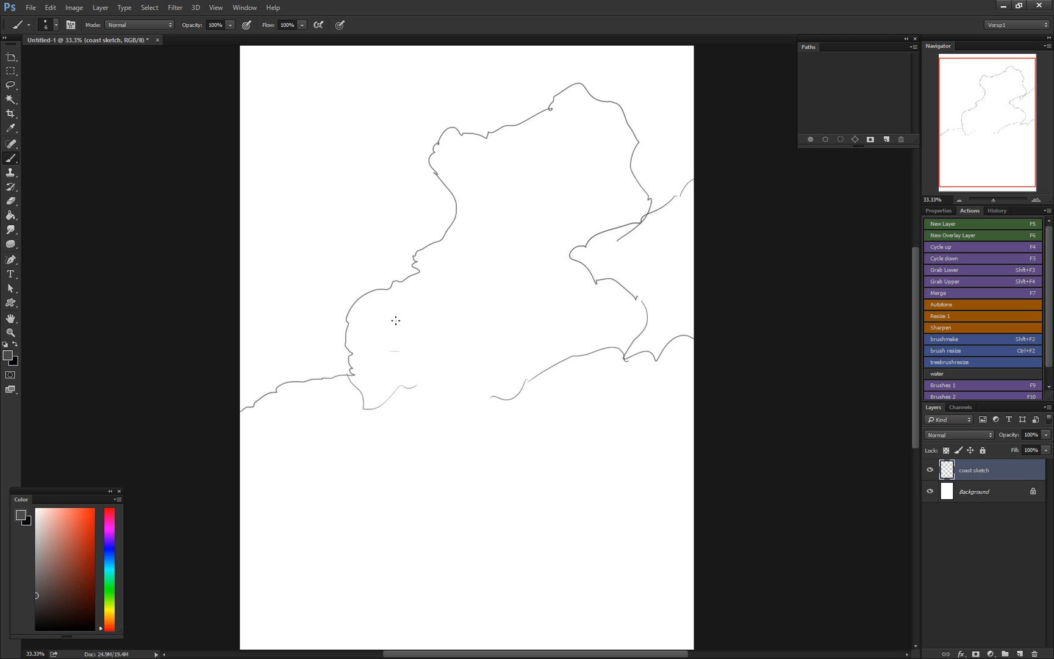
mouse_move(348, 119)
left_mouse_down()
mouse_move(398, 139)
mouse_move(419, 163)
mouse_move(378, 172)
mouse_move(356, 158)
mouse_move(350, 129)
mouse_move(346, 185)
mouse_move(333, 171)
mouse_move(326, 192)
left_mouse_up()
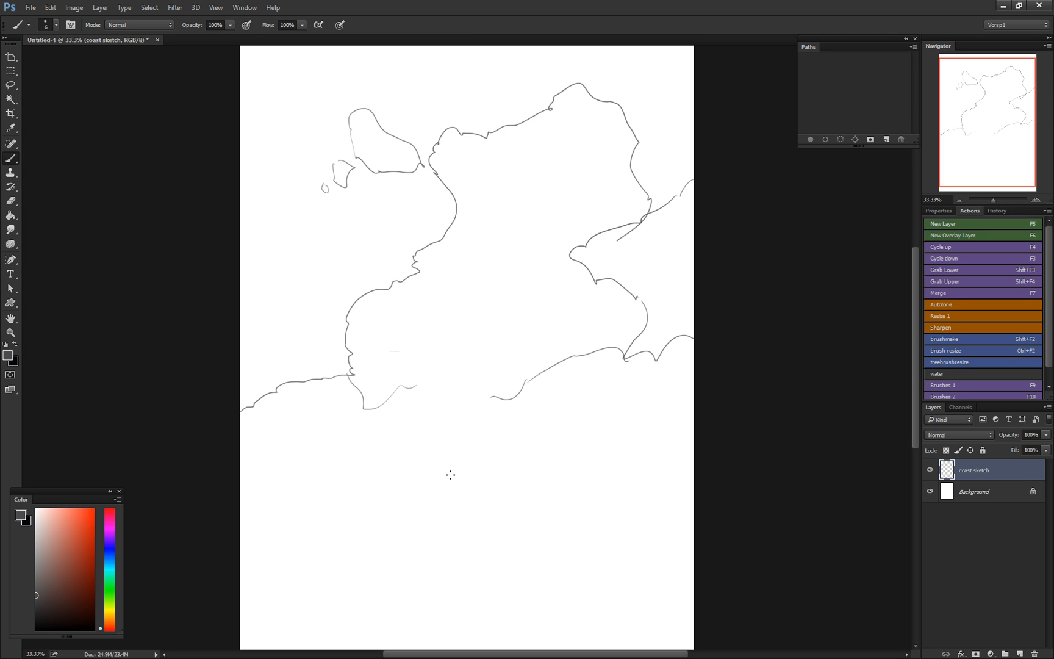
Step: Sketch four islands south of the mainland, wavy hill marks inland, and an irregular landmass in the southeast corner of the canvas
mouse_move(382, 527)
left_mouse_down()
mouse_move(432, 483)
mouse_move(460, 486)
mouse_move(453, 514)
mouse_move(395, 551)
mouse_move(382, 527)
left_mouse_up()
left_click_drag(458, 457, 468, 427)
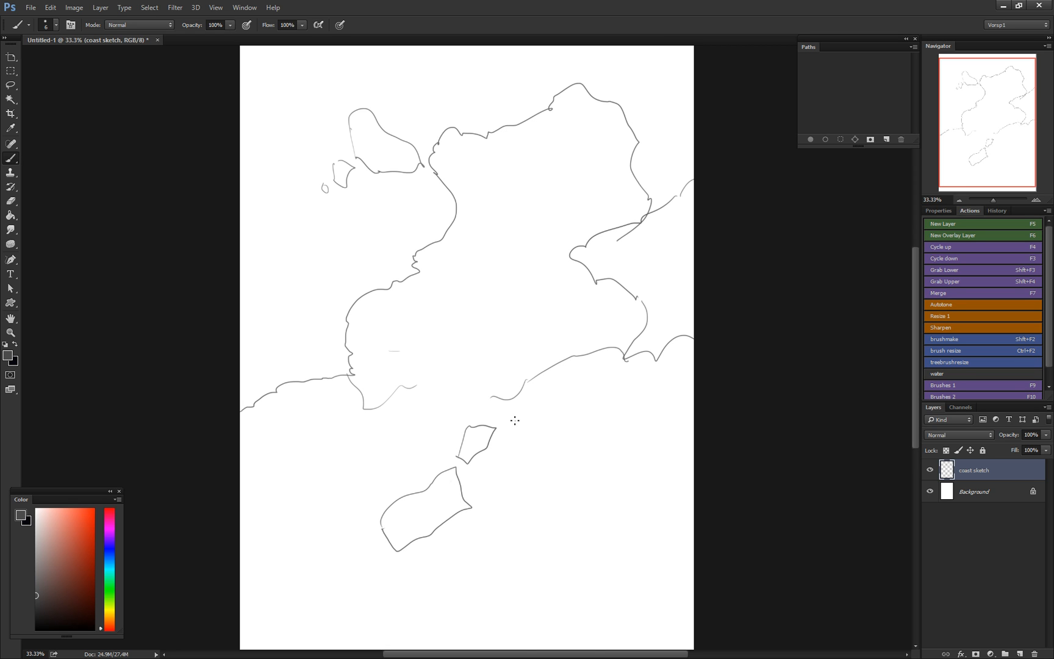
left_click_drag(375, 565, 361, 572)
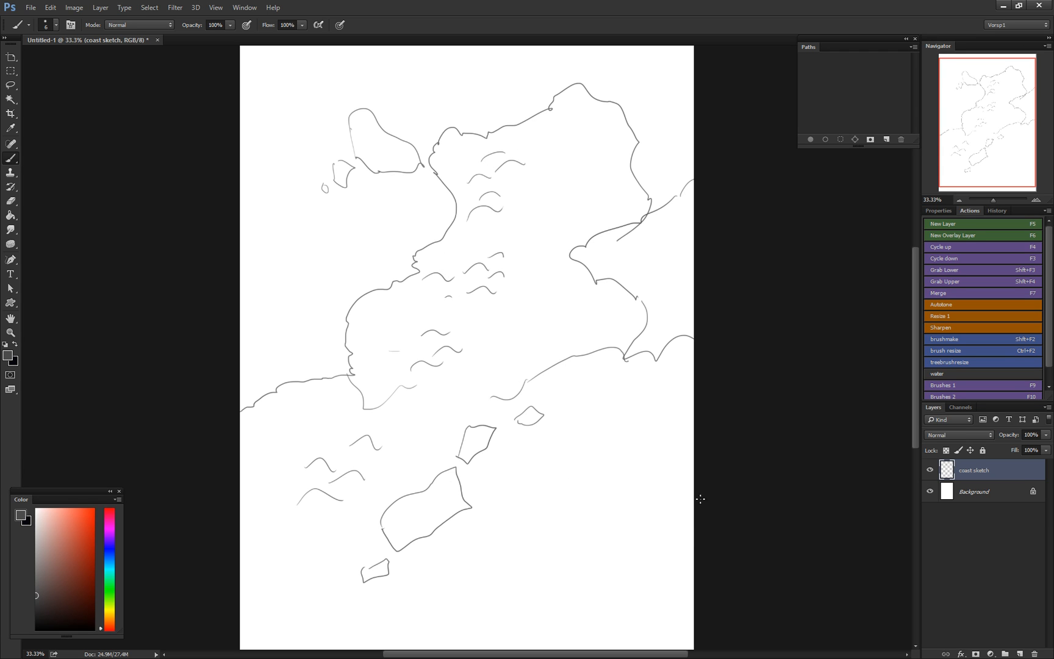
mouse_move(676, 542)
left_mouse_down()
mouse_move(618, 566)
mouse_move(608, 593)
mouse_move(641, 610)
mouse_move(718, 612)
left_mouse_up()
Step: Add a new layer on top and lower the coast sketch layer's opacity to make the sketch faint
key("F5")
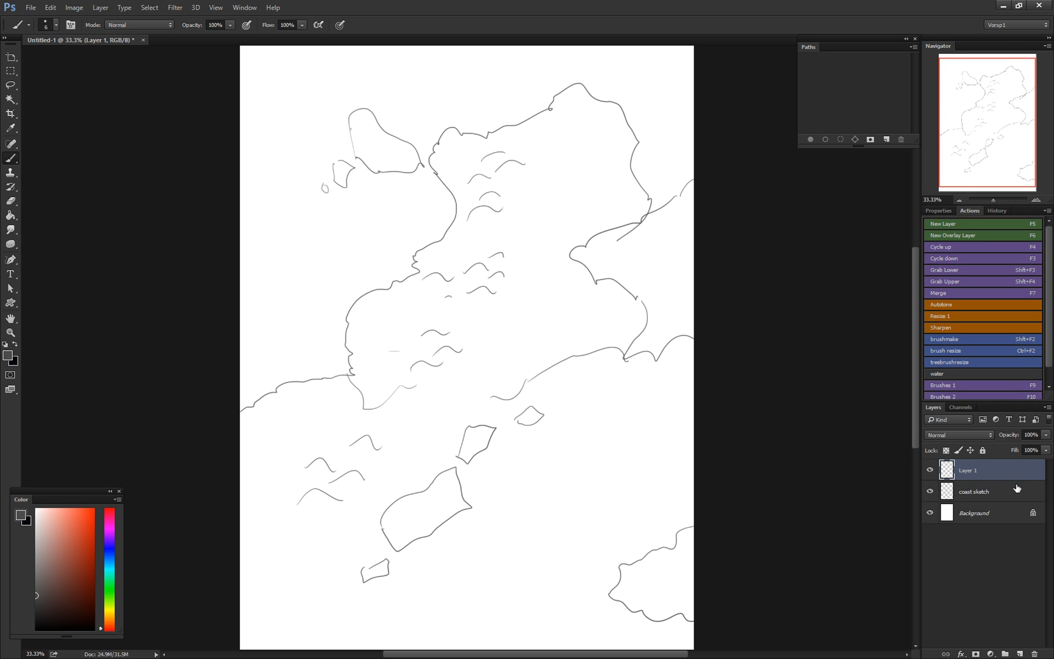
left_click(1016, 487)
left_click(1046, 434)
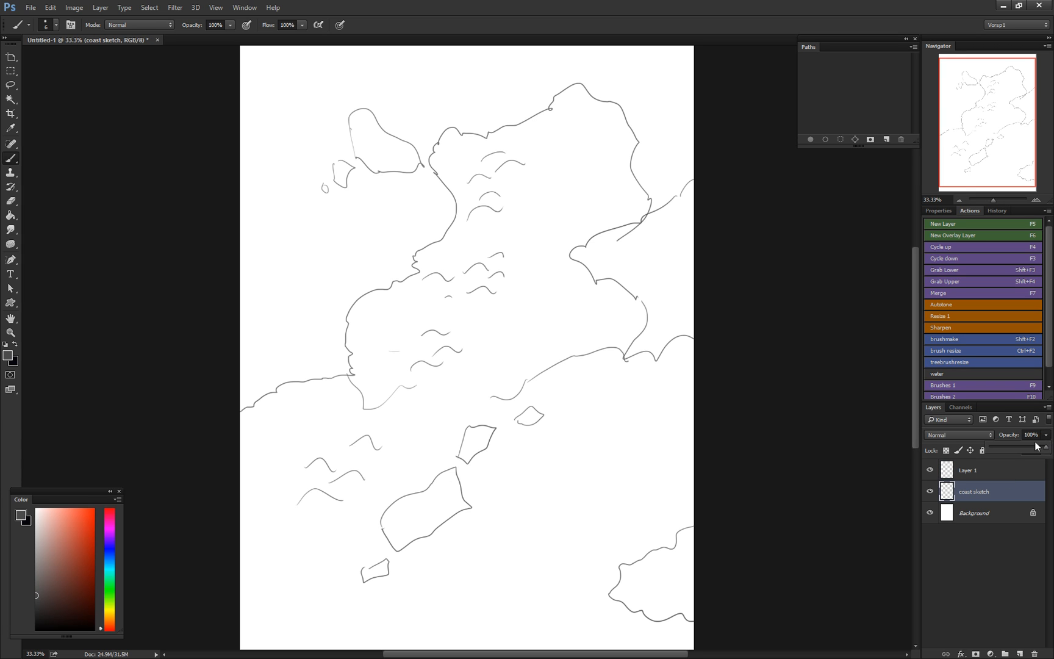
left_click(1006, 447)
Step: Select the new layer above the coast sketch and rename it "lines"
key("F4")
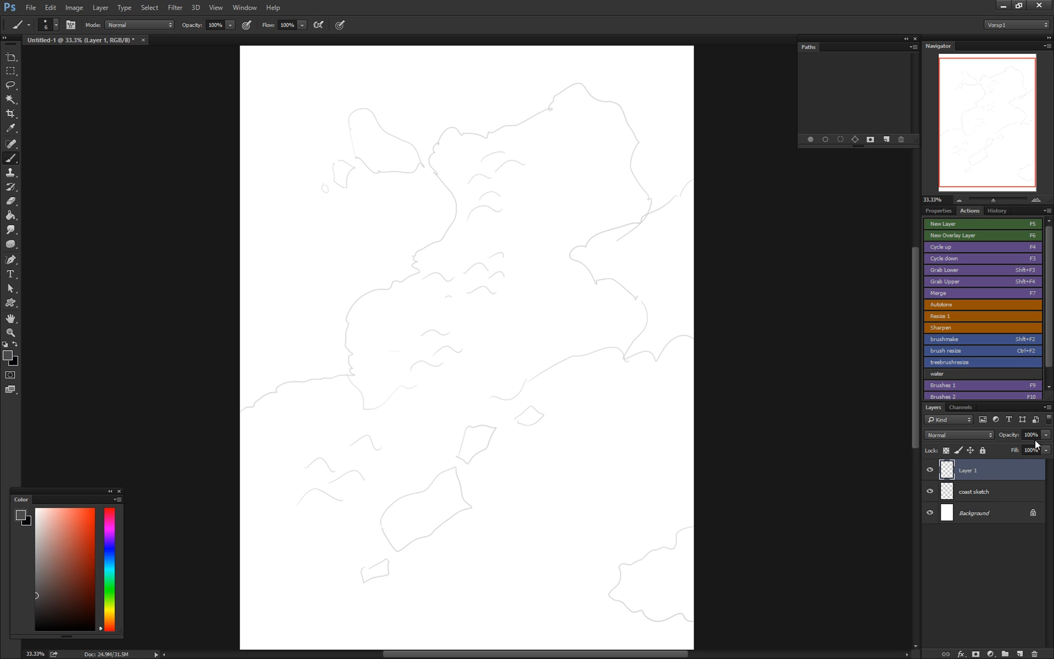
double_click(978, 467)
type("lines")
key("Return")
Step: Lasso the sea along the north and west coastline, subtracting the three northwest islands from the selection
left_click(11, 86)
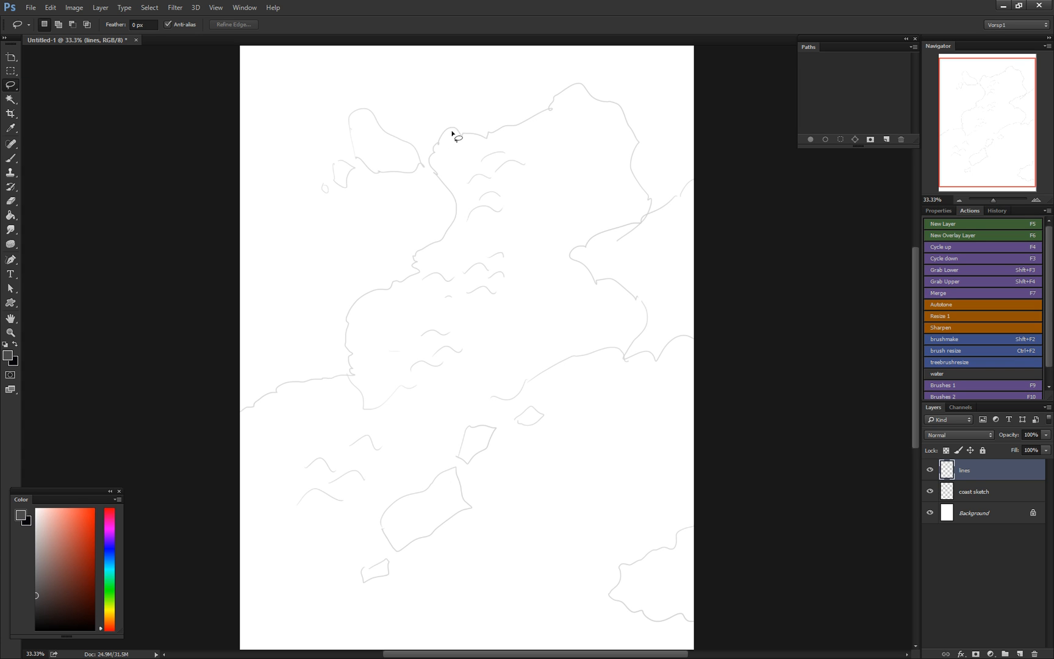
mouse_move(443, 132)
left_mouse_down()
mouse_move(430, 160)
mouse_move(453, 224)
mouse_move(408, 259)
mouse_move(406, 279)
mouse_move(359, 295)
mouse_move(350, 357)
mouse_move(336, 376)
mouse_move(285, 388)
mouse_move(242, 419)
mouse_move(220, 318)
mouse_move(215, 64)
mouse_move(251, 37)
mouse_move(485, 63)
mouse_move(703, 49)
mouse_move(665, 122)
mouse_move(700, 153)
mouse_move(692, 183)
mouse_move(664, 207)
mouse_move(631, 159)
mouse_move(630, 124)
mouse_move(585, 89)
mouse_move(567, 84)
mouse_move(544, 115)
mouse_move(481, 141)
mouse_move(456, 128)
mouse_move(445, 134)
left_mouse_up()
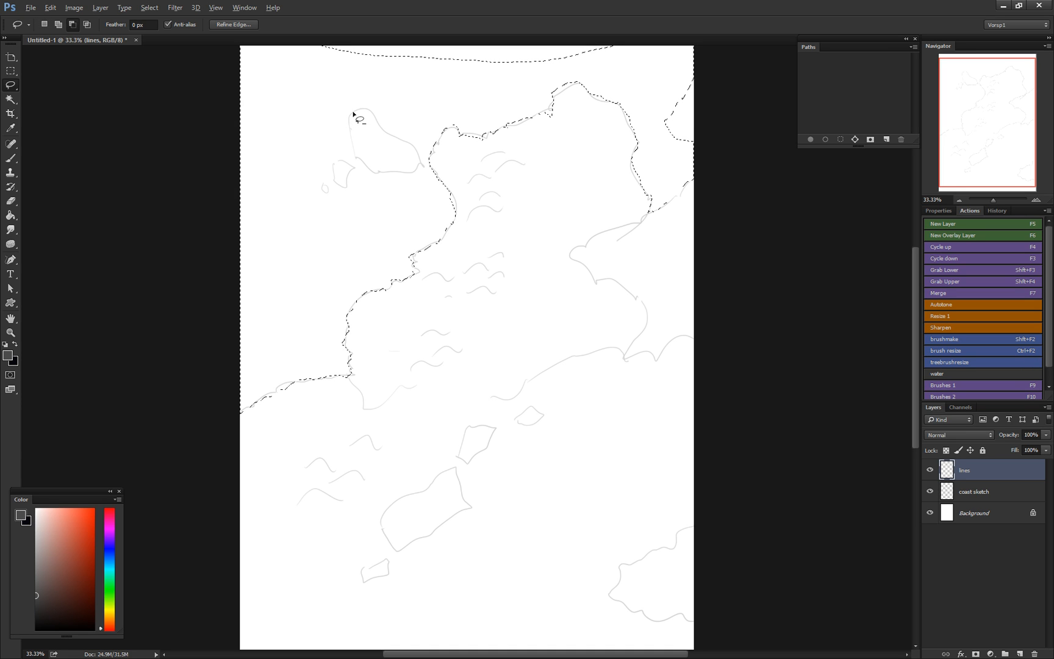
mouse_move(349, 111)
left_mouse_down()
mouse_move(360, 164)
mouse_move(414, 172)
mouse_move(415, 156)
mouse_move(349, 111)
left_mouse_up()
mouse_move(334, 161)
left_mouse_down()
mouse_move(353, 174)
mouse_move(345, 190)
mouse_move(335, 161)
left_mouse_up()
mouse_move(325, 185)
left_mouse_down()
mouse_move(335, 160)
mouse_move(325, 183)
left_mouse_up()
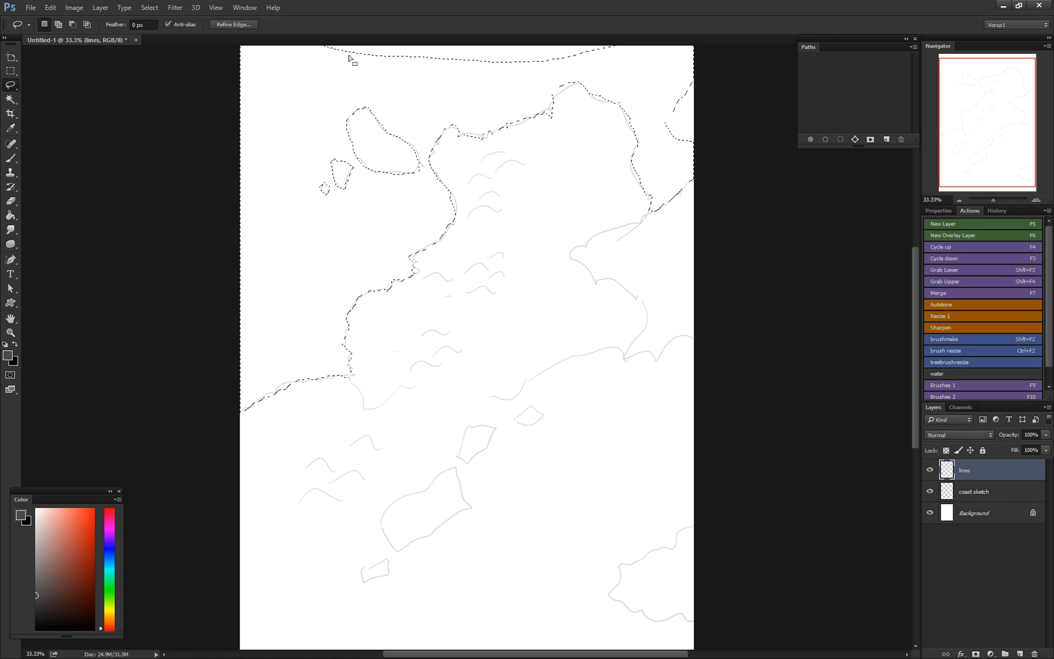
Step: Add the missed sea areas along the canvas's north edge and northeast corner to the selection
key("shift")
mouse_move(306, 43)
left_mouse_down()
mouse_move(376, 77)
mouse_move(322, 49)
left_mouse_up()
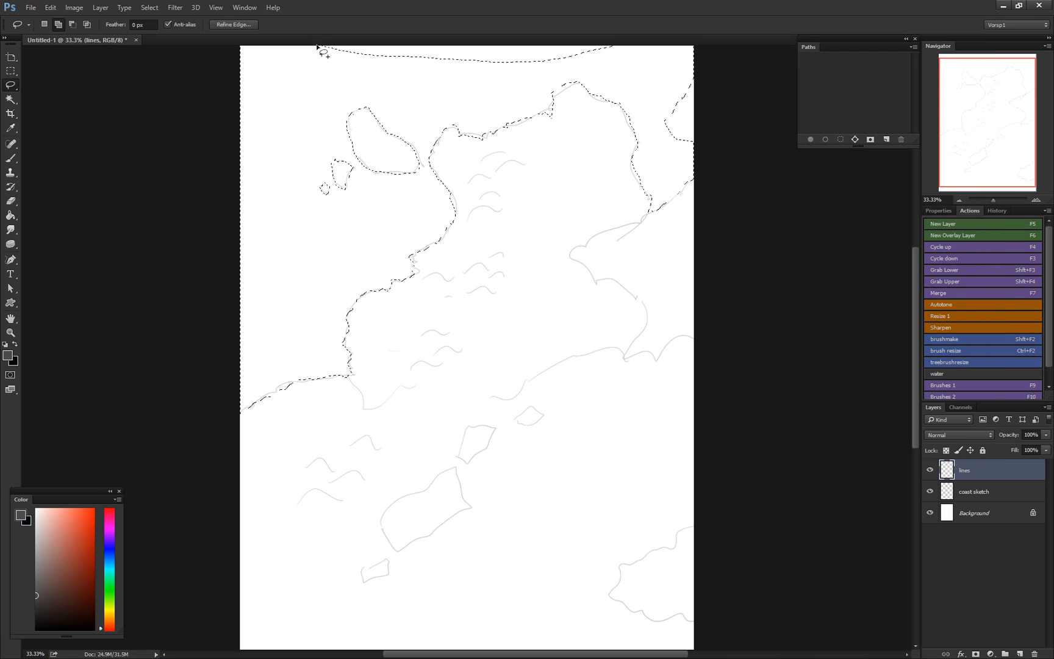
mouse_move(618, 61)
left_mouse_down()
mouse_move(319, 34)
mouse_move(304, 58)
mouse_move(550, 73)
mouse_move(622, 62)
left_mouse_up()
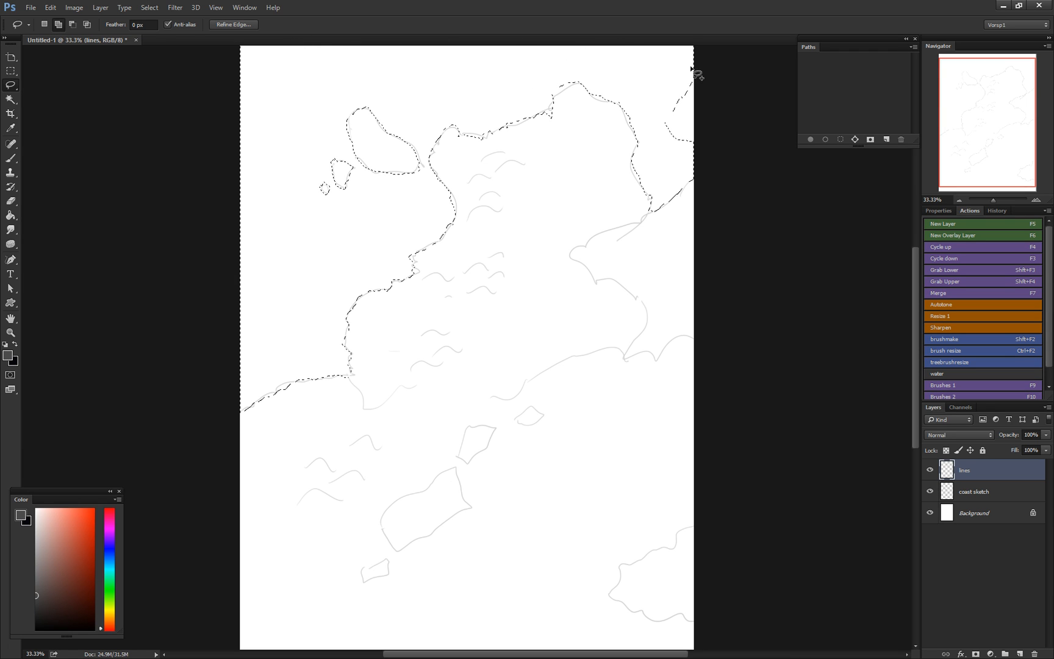
mouse_move(691, 66)
left_mouse_down()
mouse_move(669, 146)
mouse_move(704, 97)
mouse_move(714, 160)
left_mouse_up()
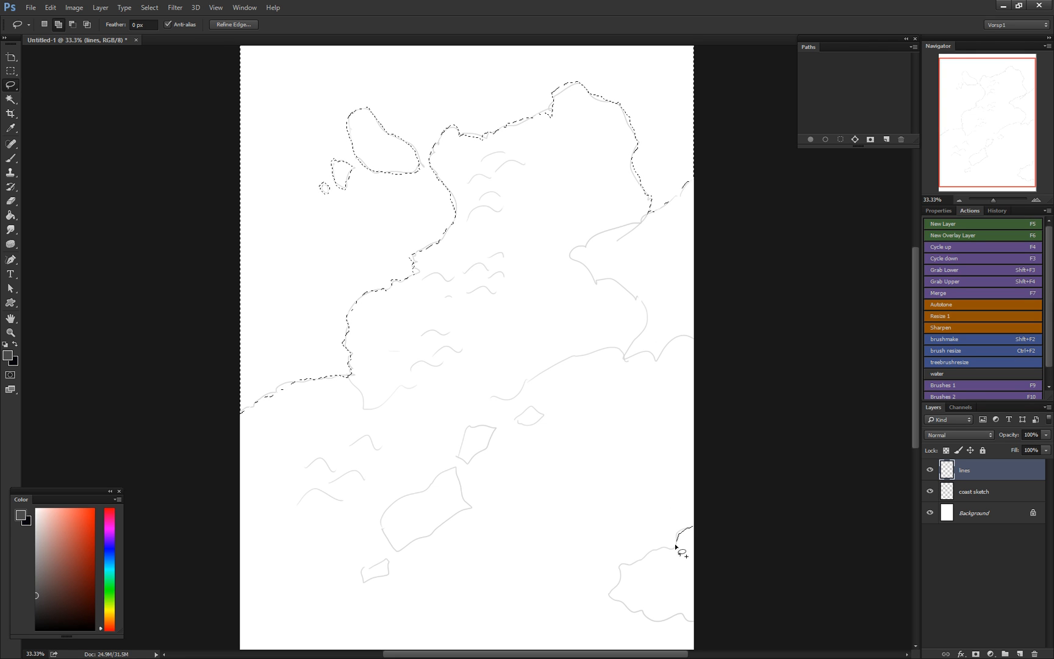
Step: Add the southeast landmass and the four southern islands to the selection by tracing their sketched outlines
mouse_move(676, 546)
left_mouse_down()
mouse_move(630, 563)
mouse_move(607, 589)
mouse_move(629, 613)
mouse_move(692, 621)
mouse_move(700, 530)
left_mouse_up()
mouse_move(467, 426)
left_mouse_down()
mouse_move(459, 456)
mouse_move(470, 462)
mouse_move(492, 445)
mouse_move(494, 425)
mouse_move(468, 429)
mouse_move(532, 407)
mouse_move(542, 419)
mouse_move(514, 419)
left_mouse_up()
mouse_move(454, 468)
left_mouse_down()
mouse_move(394, 503)
mouse_move(391, 547)
mouse_move(471, 510)
mouse_move(455, 470)
left_mouse_up()
left_click_drag(377, 572, 368, 571)
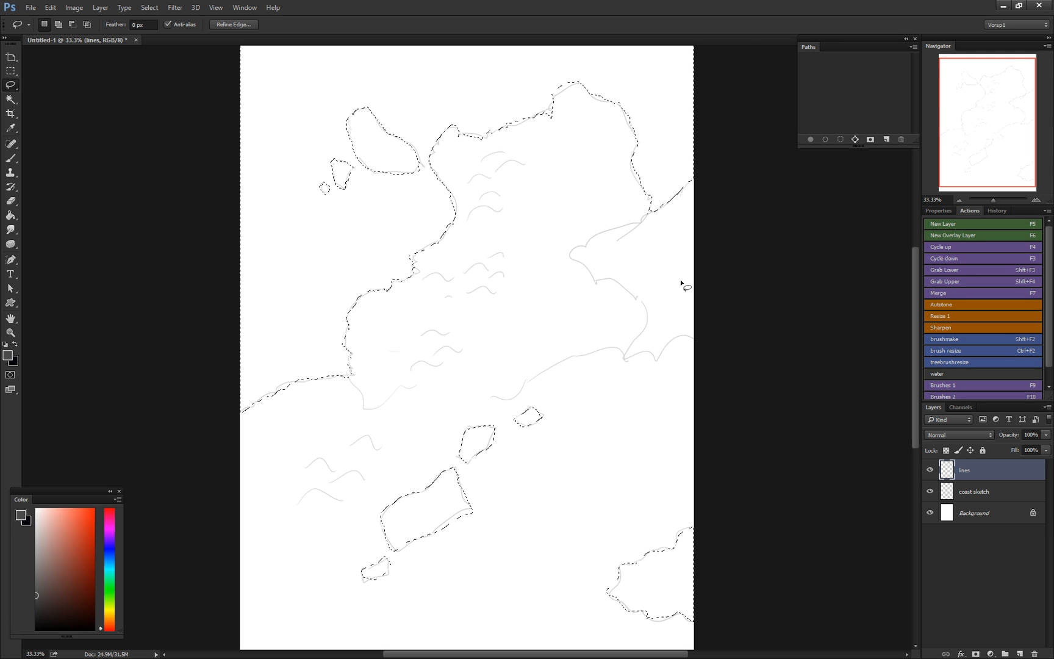
Step: Make a work path from the coastline and island selection
left_click_drag(812, 46, 744, 110)
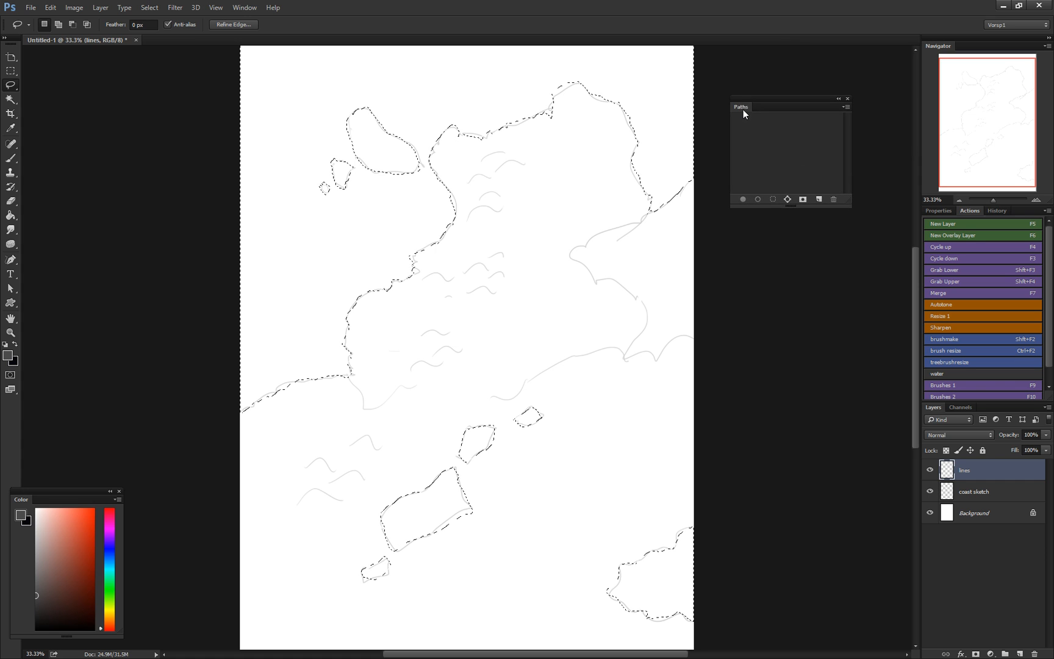
left_click(245, 7)
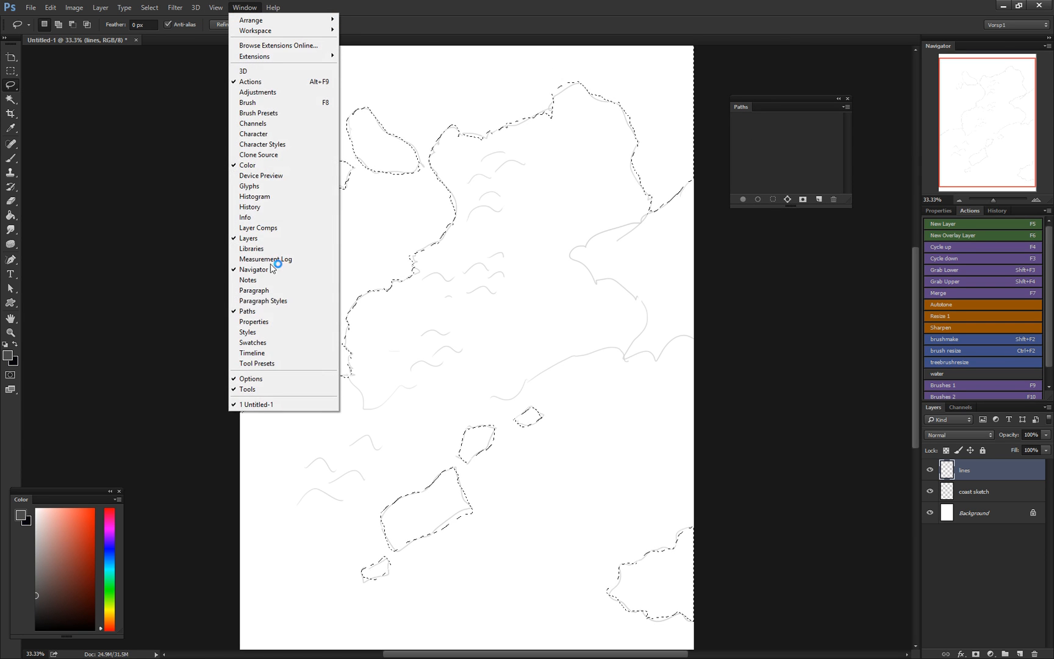
left_click(809, 143)
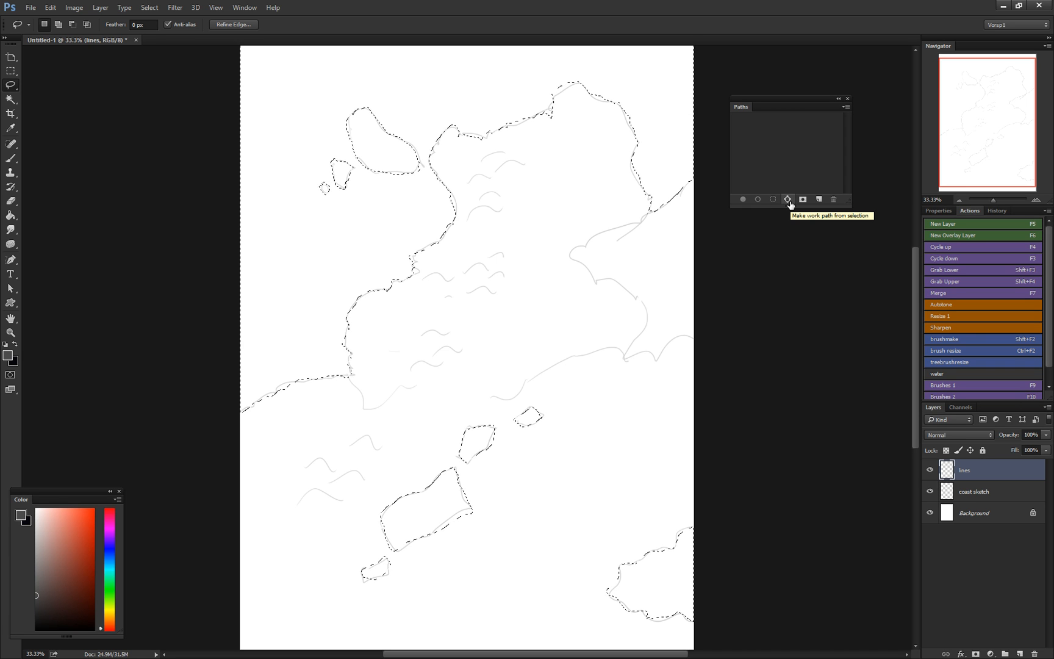
left_click(788, 200)
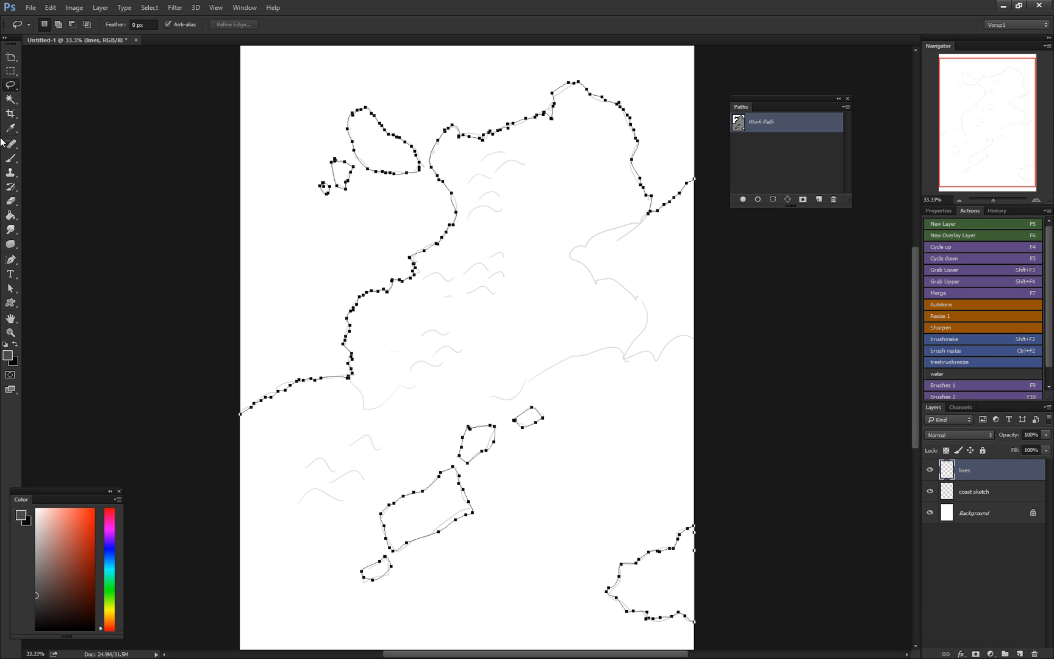
Step: Choose the Hard Elliptical 5 3 brush and show the brush presets as a list with names
left_click(10, 159)
right_click(310, 264)
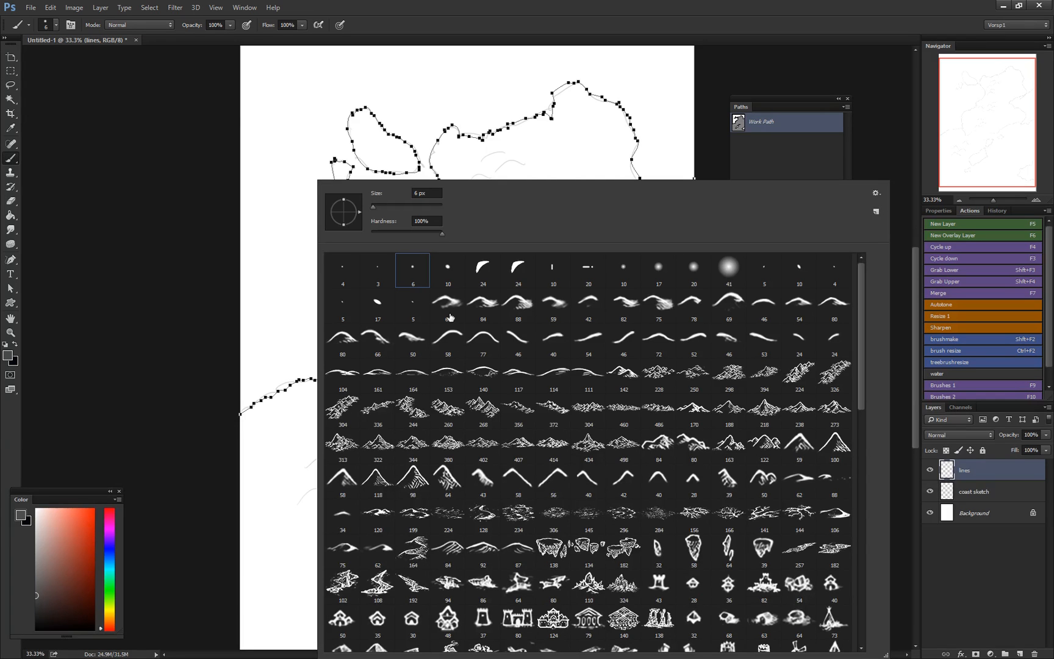
left_click(413, 305)
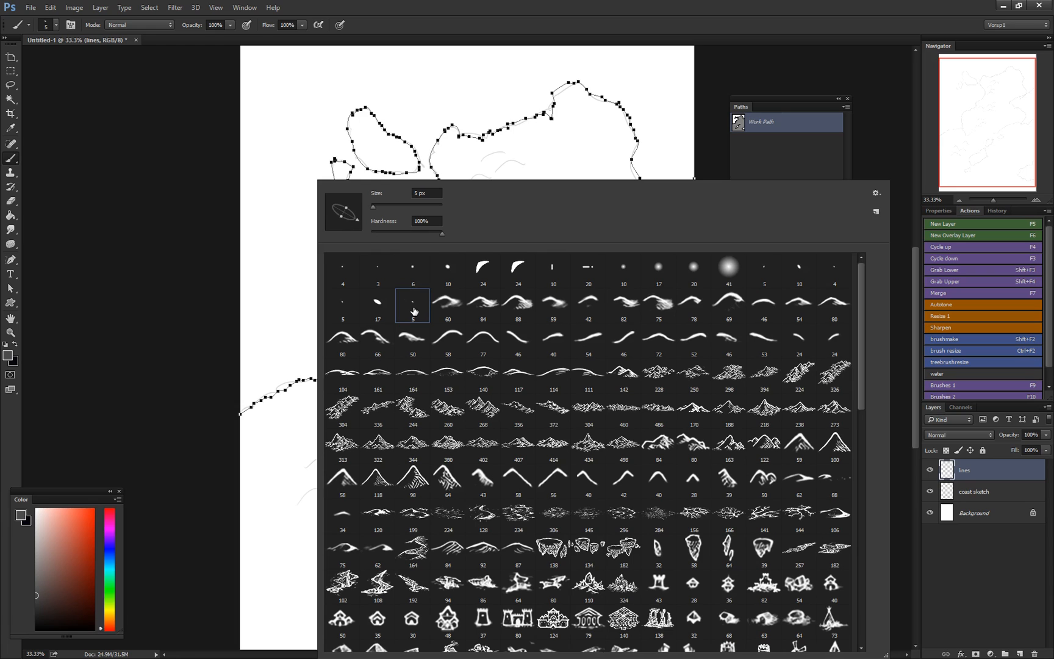
left_click(876, 192)
left_click(909, 289)
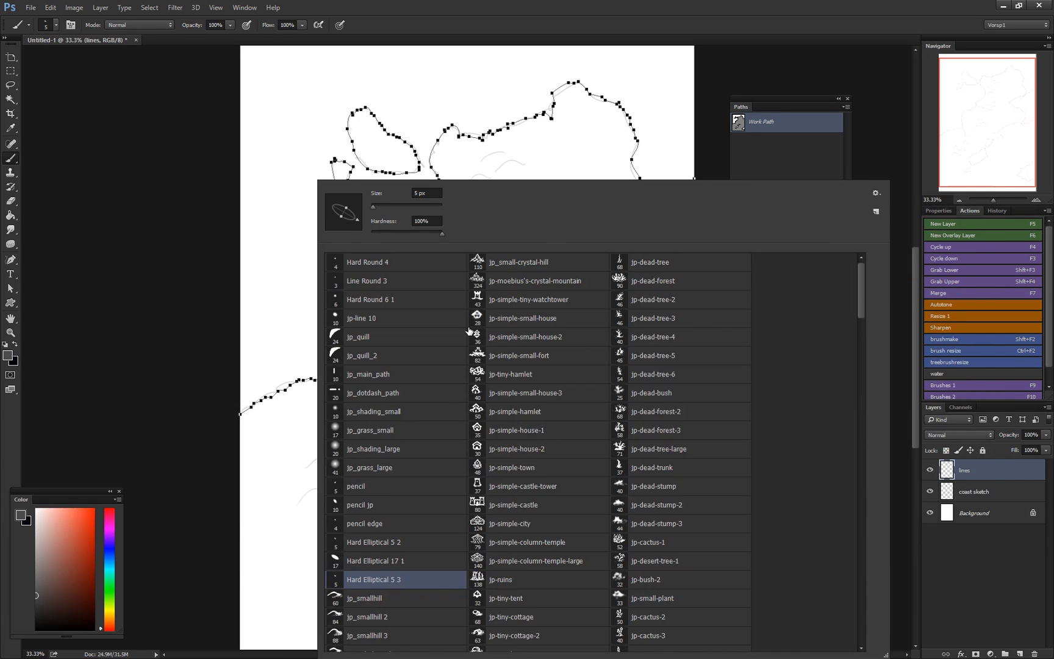
Step: Try the Hard Elliptical 17 1 brush with a test stroke off the west coast and undo the stroke
scroll(454, 373, "down", 3)
scroll(372, 515, "down", 1)
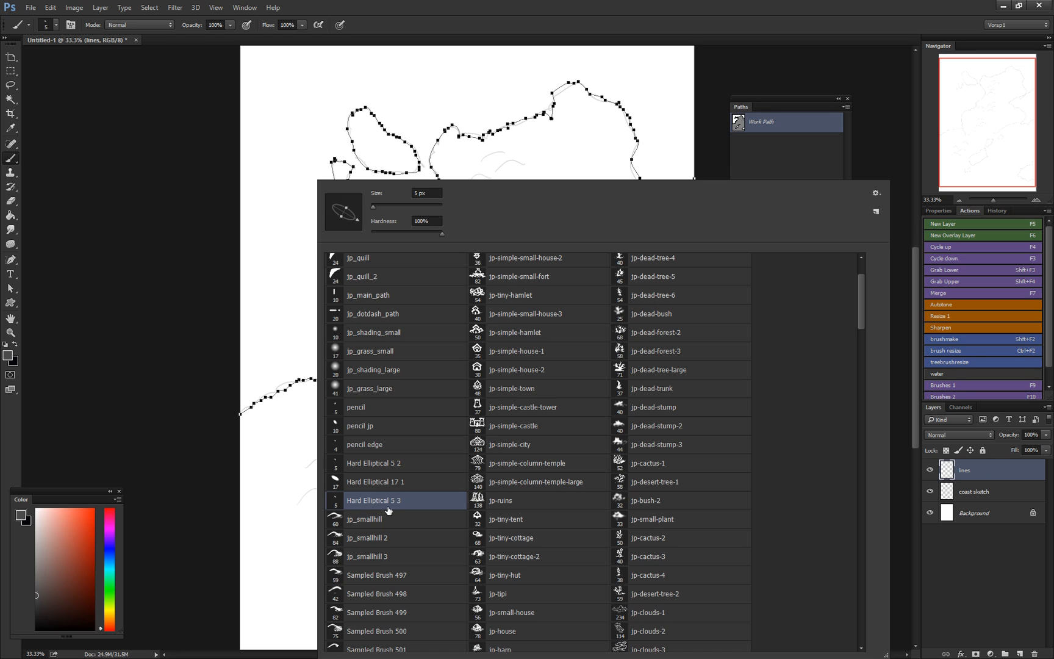
left_click(357, 481)
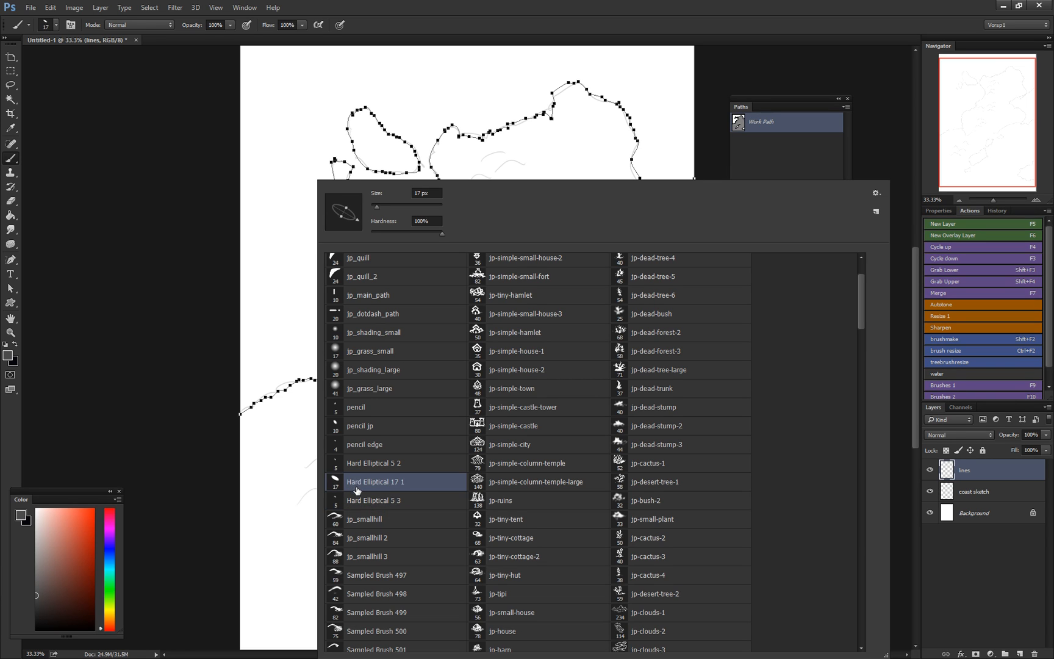
mouse_move(255, 356)
left_mouse_down()
mouse_move(333, 351)
mouse_move(332, 312)
mouse_move(361, 261)
left_mouse_up()
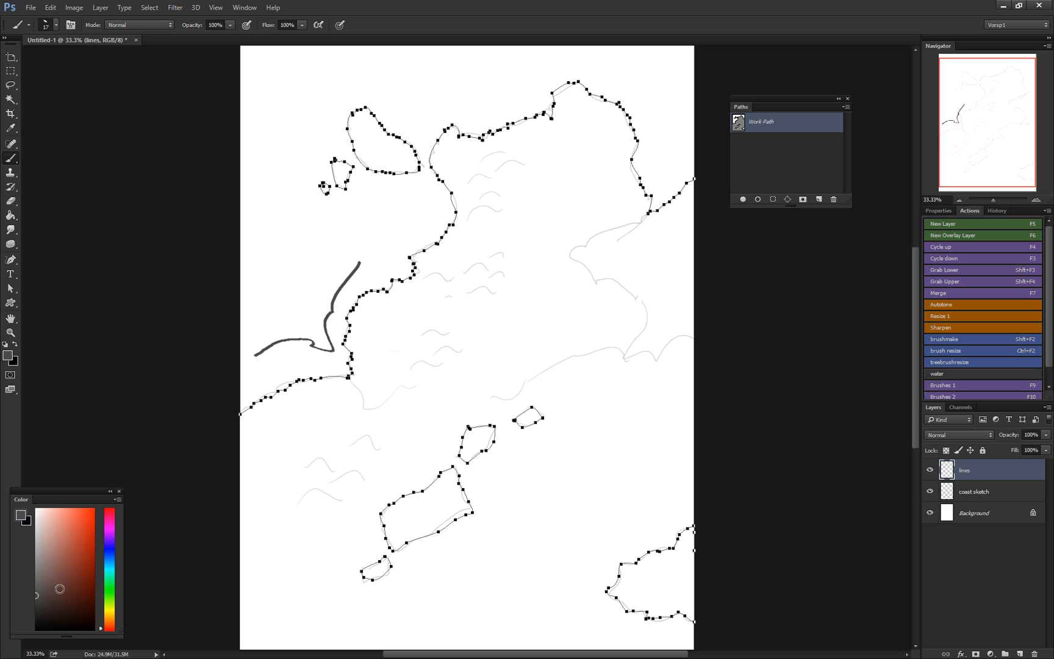
key("ctrl+z")
Step: Set the foreground colour to black (000000), paint a test stroke inland, and undo it
left_click_drag(39, 612, 34, 630)
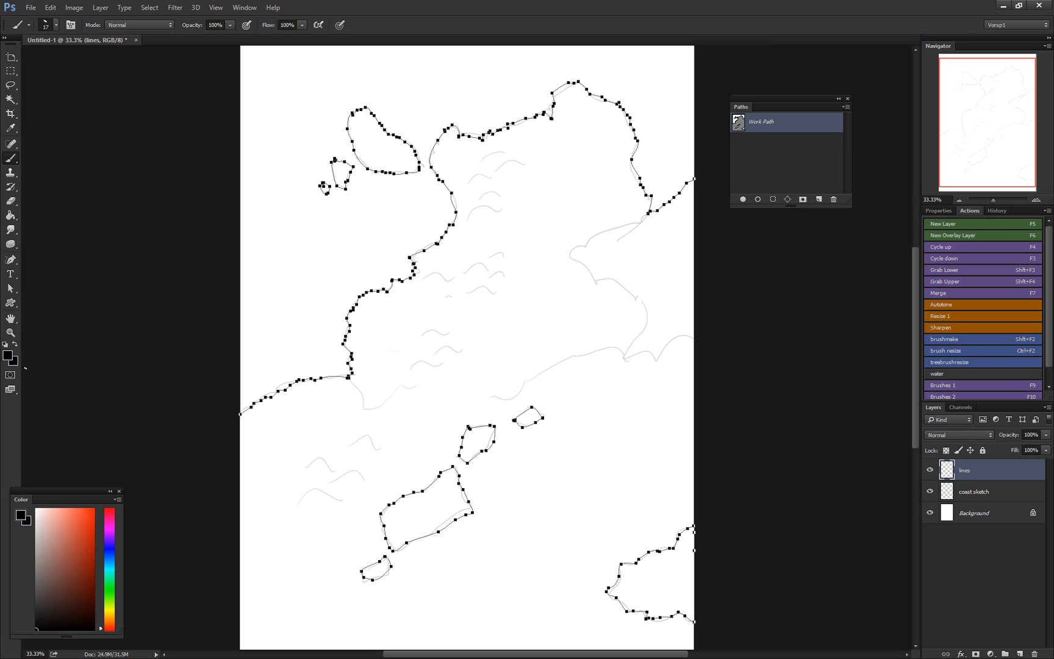
left_click(9, 356)
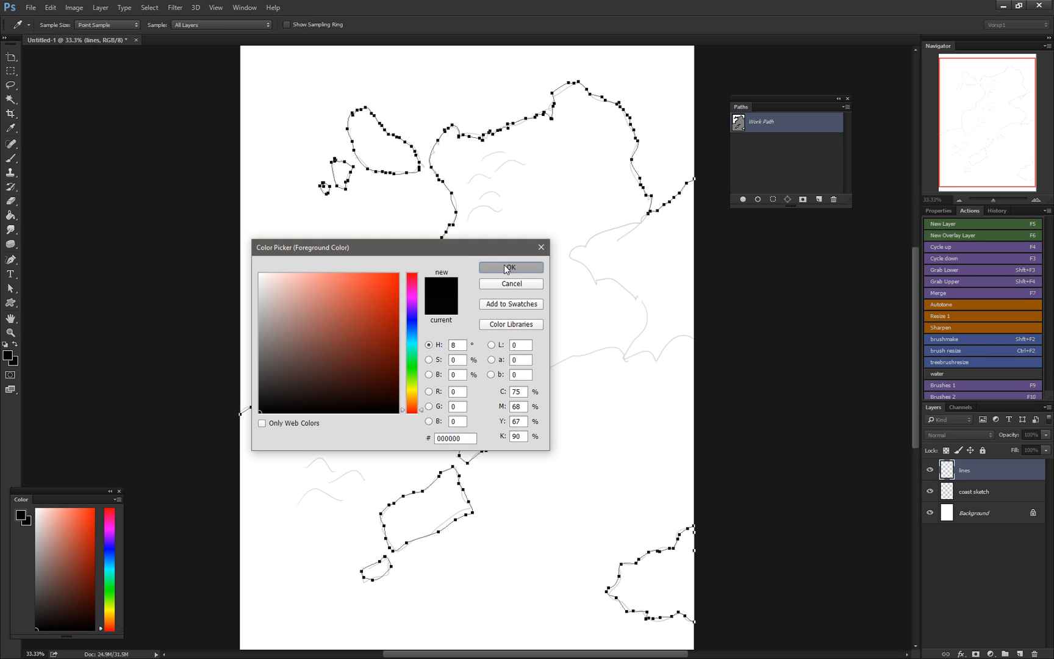
left_click(513, 266)
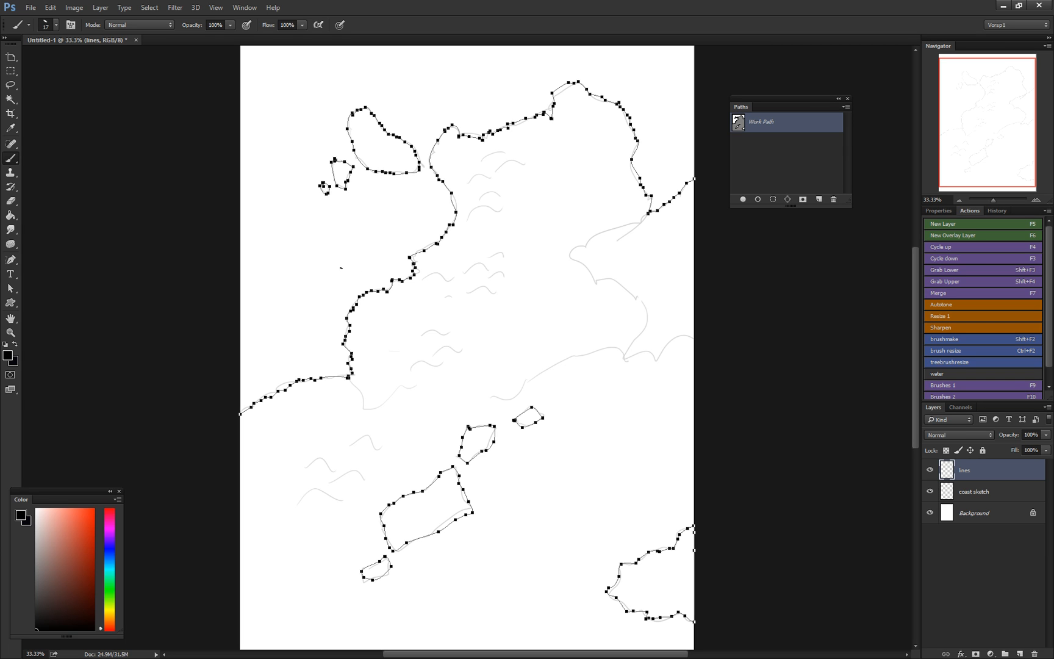
mouse_move(400, 349)
left_mouse_down()
mouse_move(428, 337)
mouse_move(454, 304)
left_mouse_up()
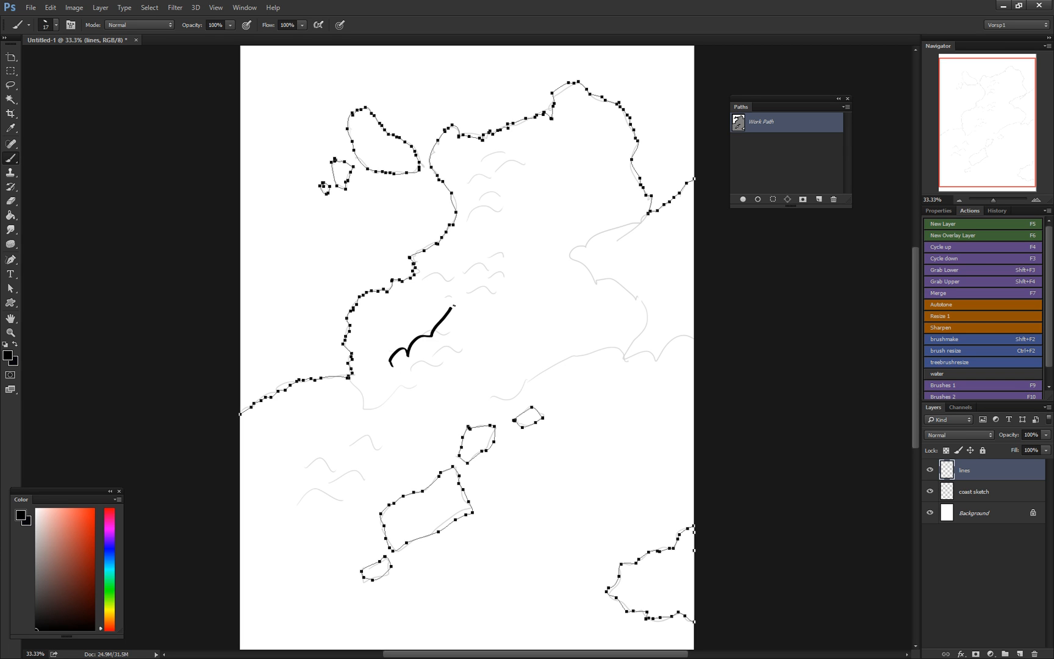
key("ctrl+z")
Step: Try the Hard Elliptical 5 3 brush with a test stroke in the southwest of the map and undo it
right_click(419, 335)
left_click(459, 506)
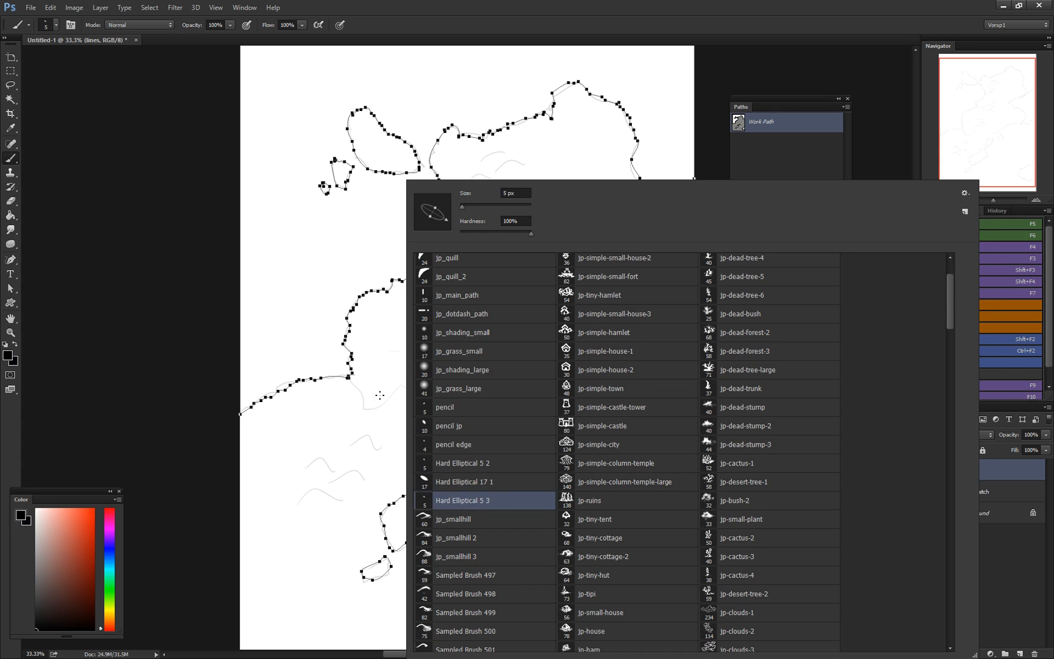
left_click_drag(381, 396, 436, 316)
key("ctrl+z")
Step: Try a 209 px town brush from the preset list by stamping it inland, and undo the stamp
key("ctrl+plus")
key("ctrl+plus")
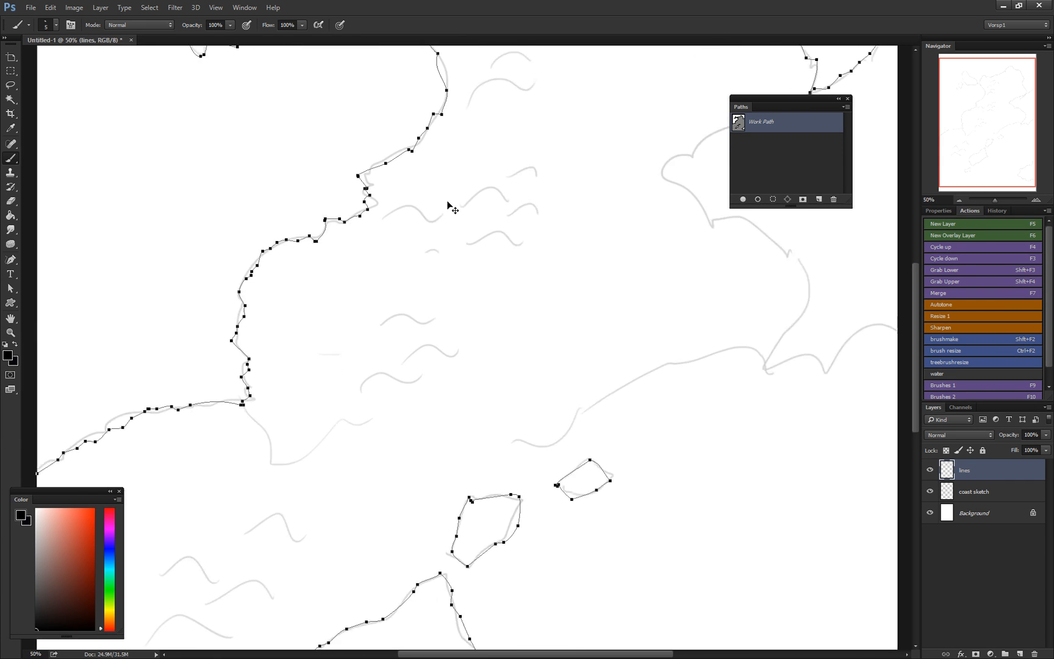
key("ctrl+plus")
right_click(378, 297)
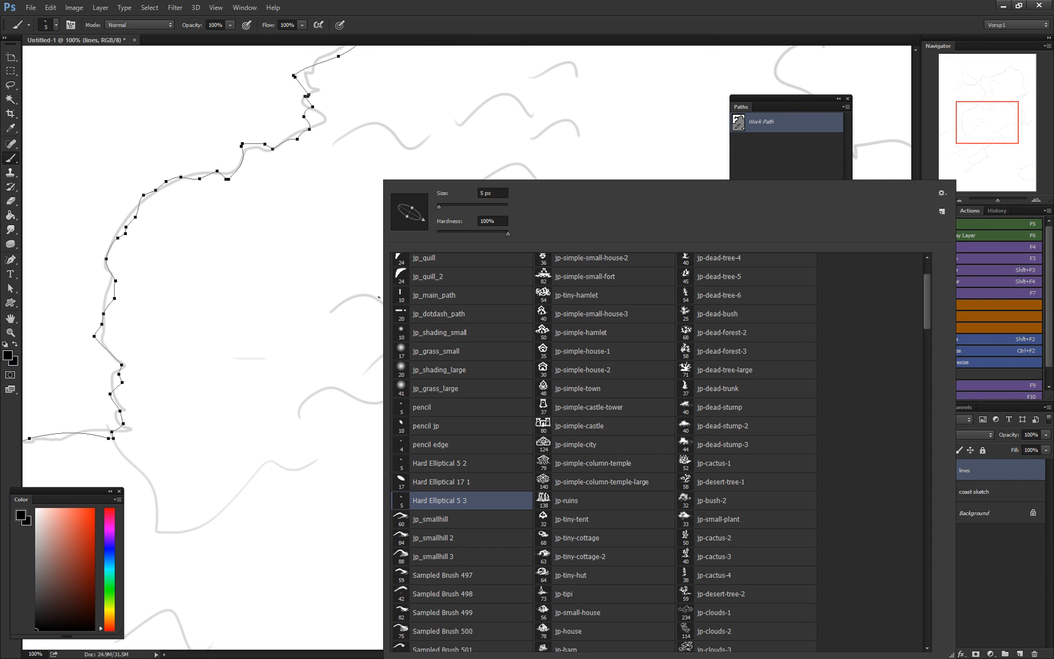
scroll(596, 459, "down", 3)
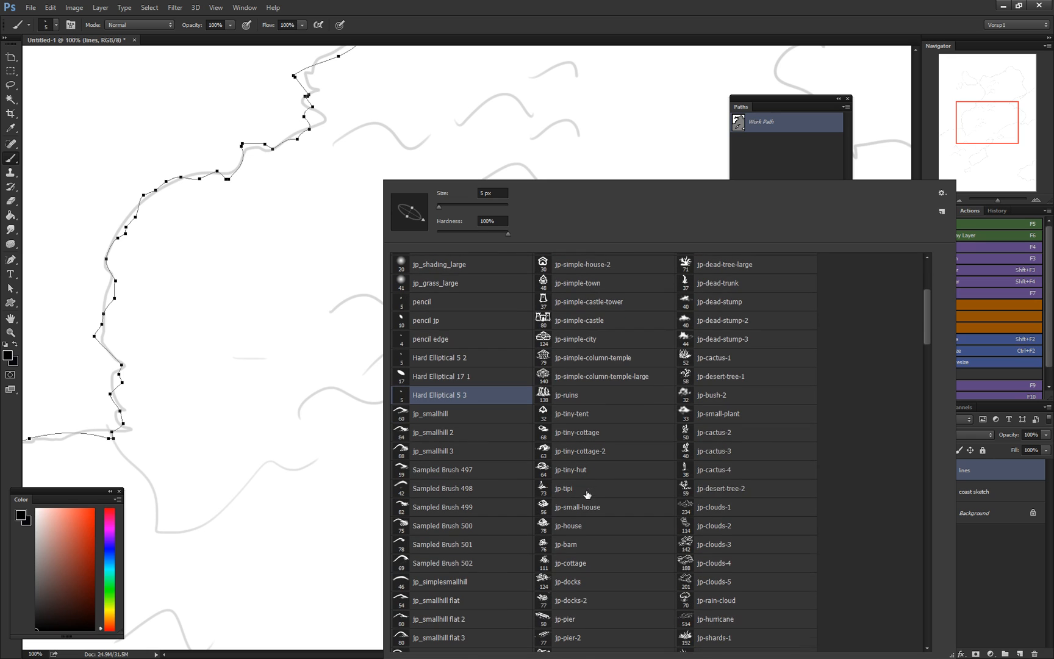
scroll(689, 382, "down", 6)
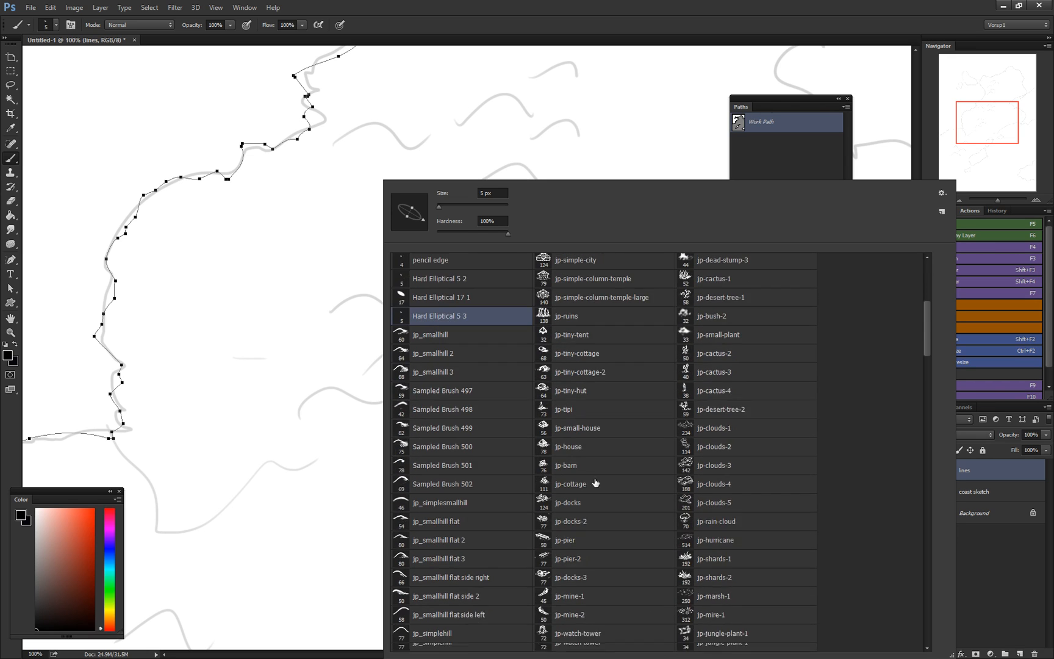
scroll(560, 586, "down", 5)
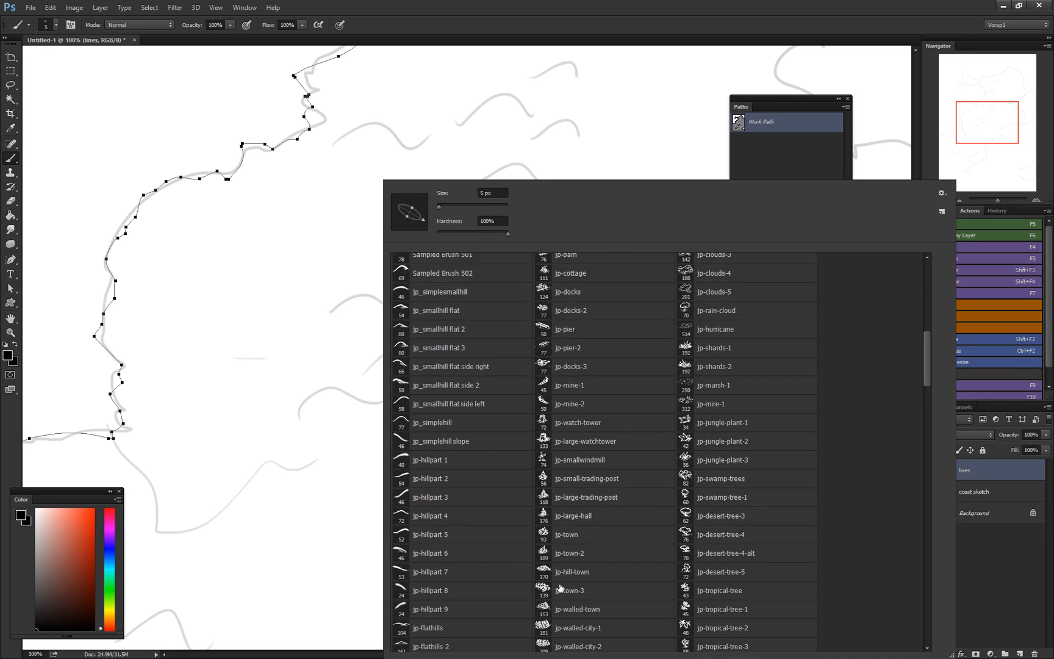
left_click(562, 577)
left_click(239, 359)
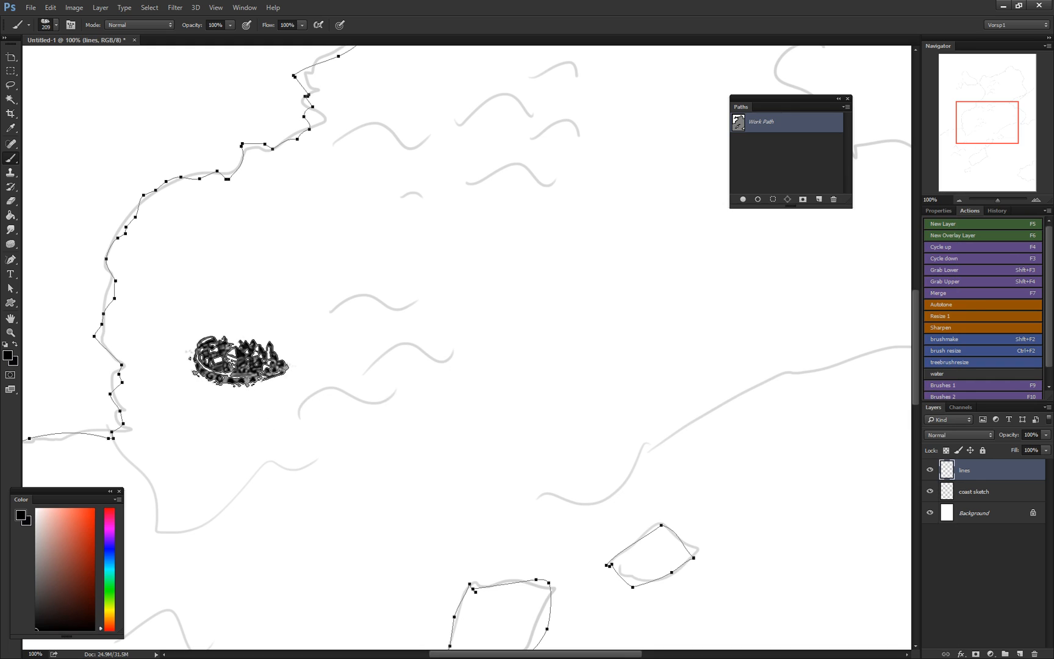
left_click_drag(353, 407, 639, 383)
key("ctrl+z")
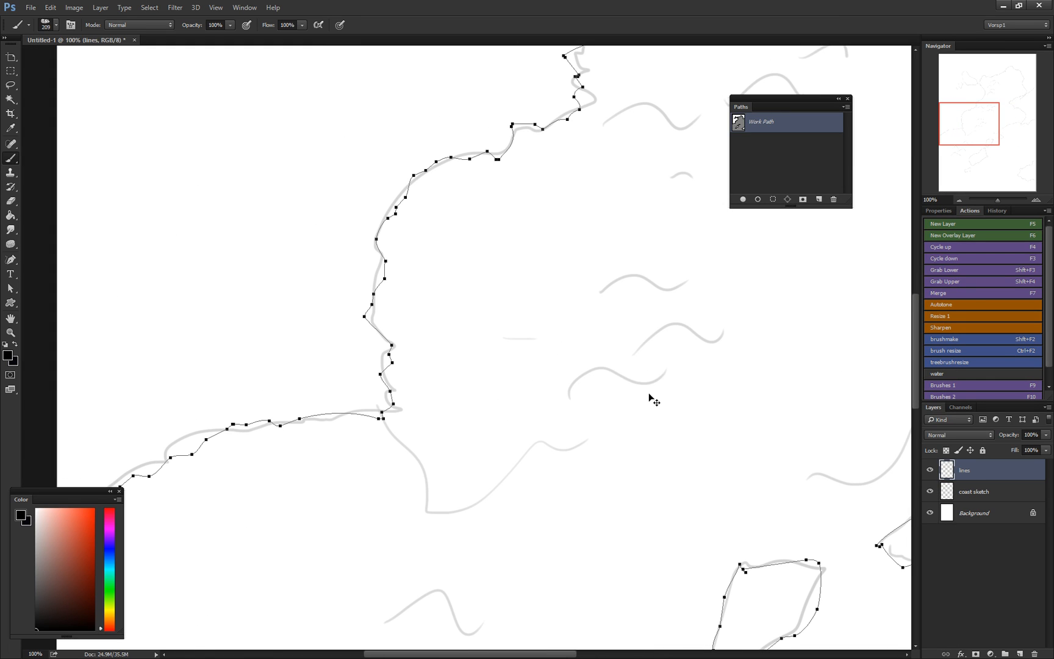
Step: Add a new layer above the lines layer
left_click(1021, 651)
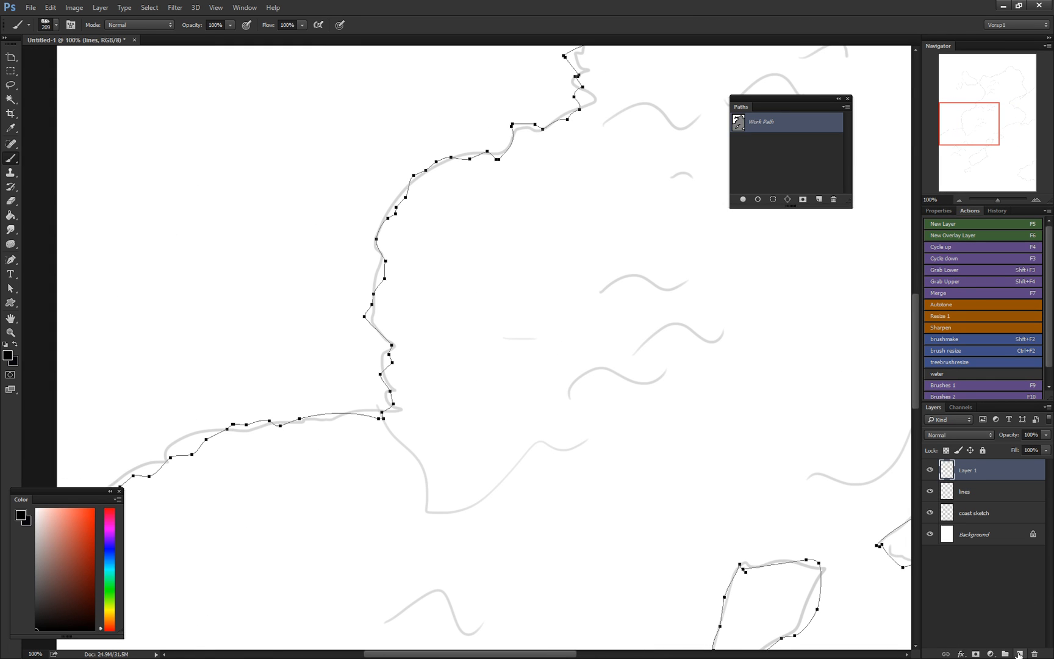
Step: Rename the new layer to temp and stamp the 209 px jp-walled-city-2 brush once inland, east of the western coast
double_click(971, 471)
type("temp")
key("Return")
left_click(547, 359)
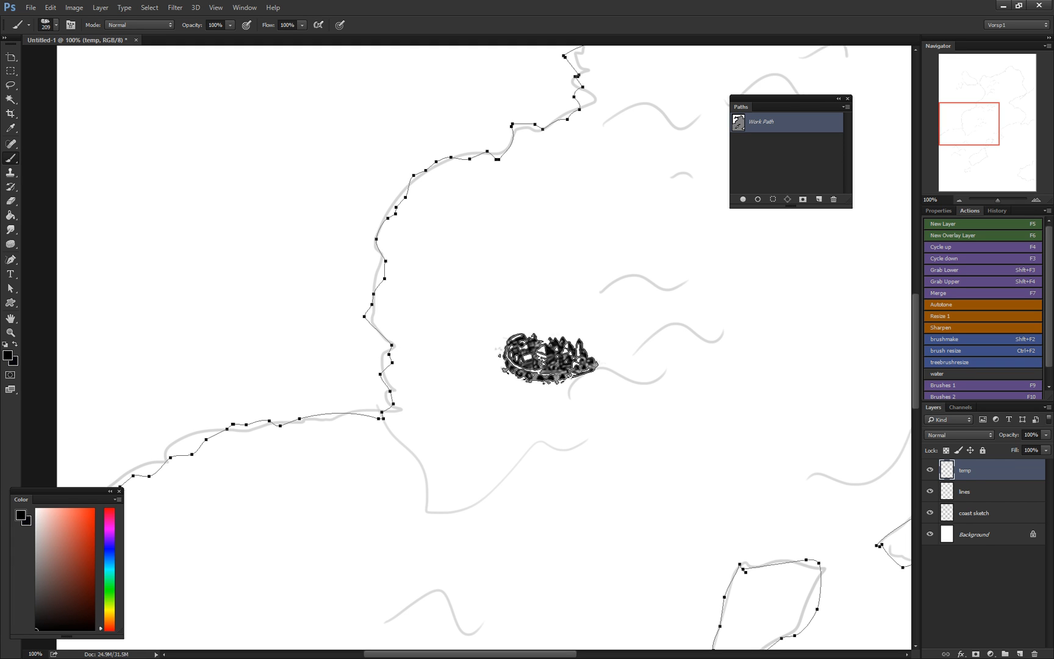
Step: Make the lines layer active, test a second walled-city stamp northwest of the first one, and undo it
left_click(996, 492)
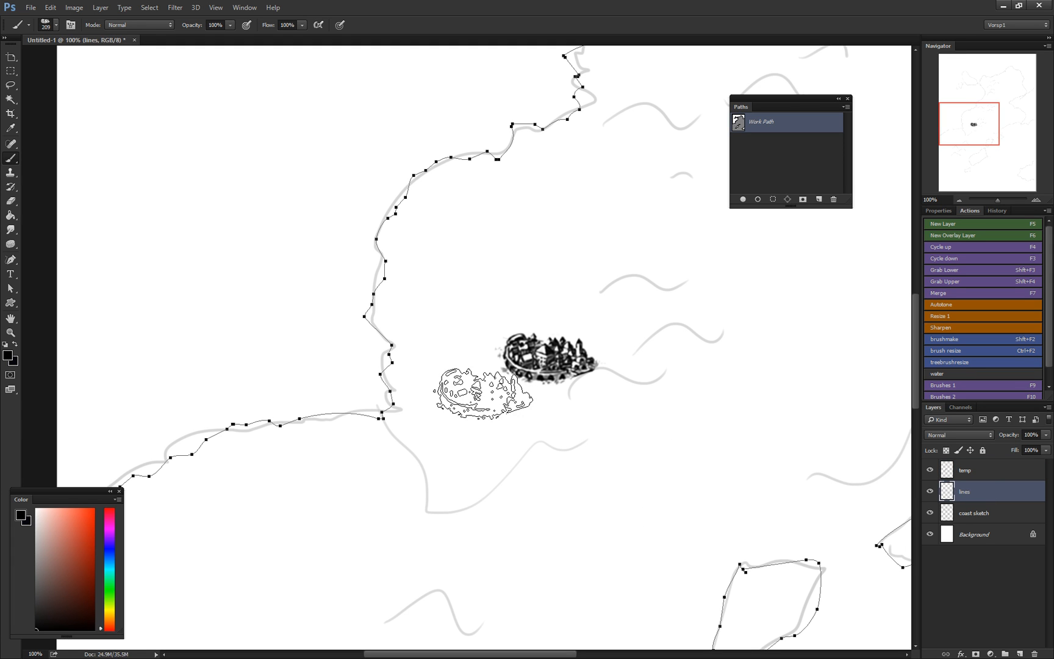
left_click(469, 265)
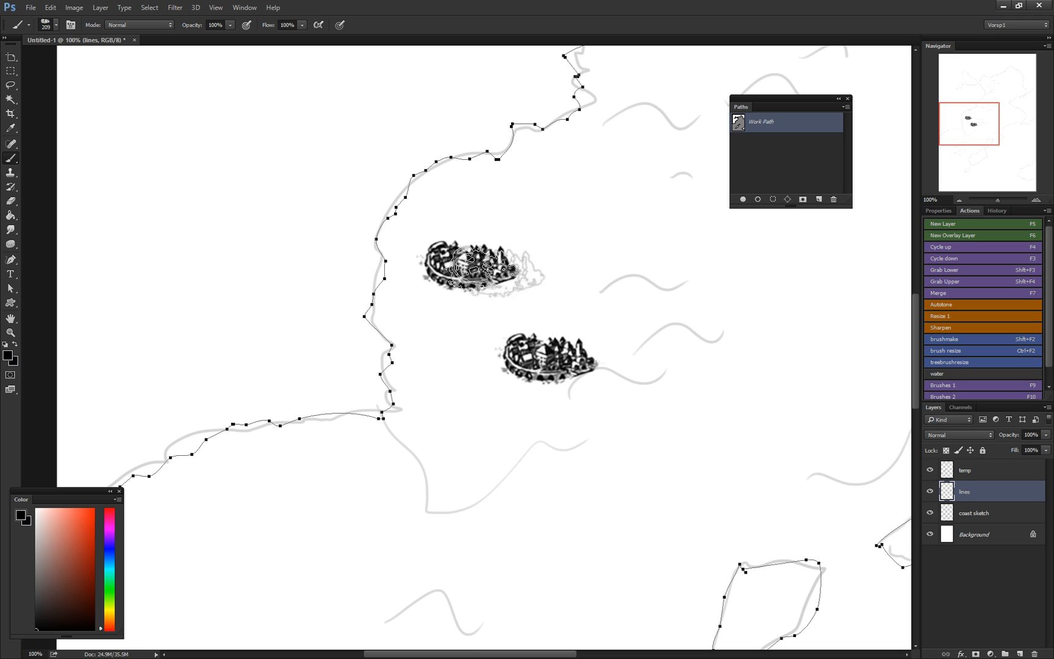
key("ctrl+z")
Step: Choose the Hard Elliptical 5 3 brush preset and try two test strokes inland, undoing each one
right_click(506, 278)
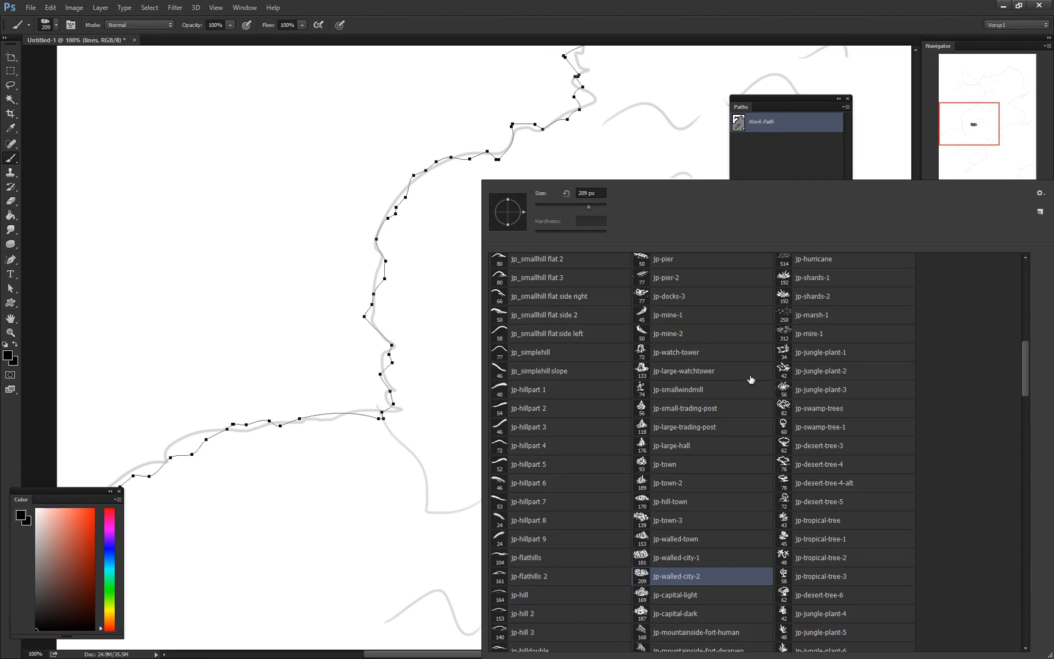
left_click_drag(1024, 360, 1025, 280)
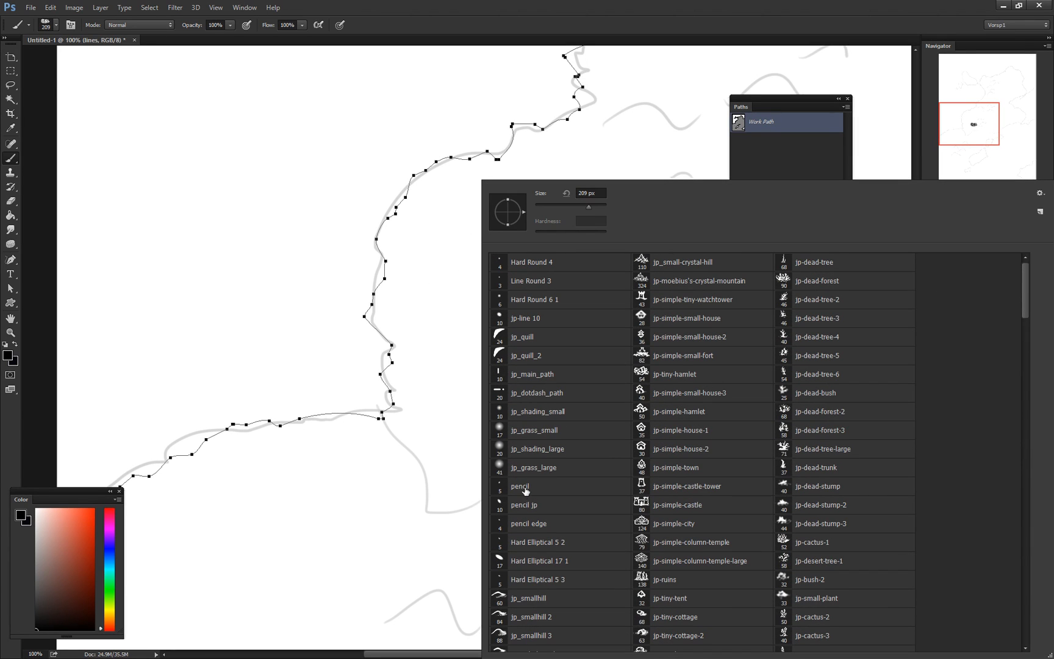
left_click(524, 581)
key("Return")
left_click_drag(449, 300, 457, 433)
key("ctrl+z")
mouse_move(480, 258)
left_mouse_down()
mouse_move(437, 385)
mouse_move(442, 481)
mouse_move(492, 275)
left_mouse_up()
key("ctrl+z")
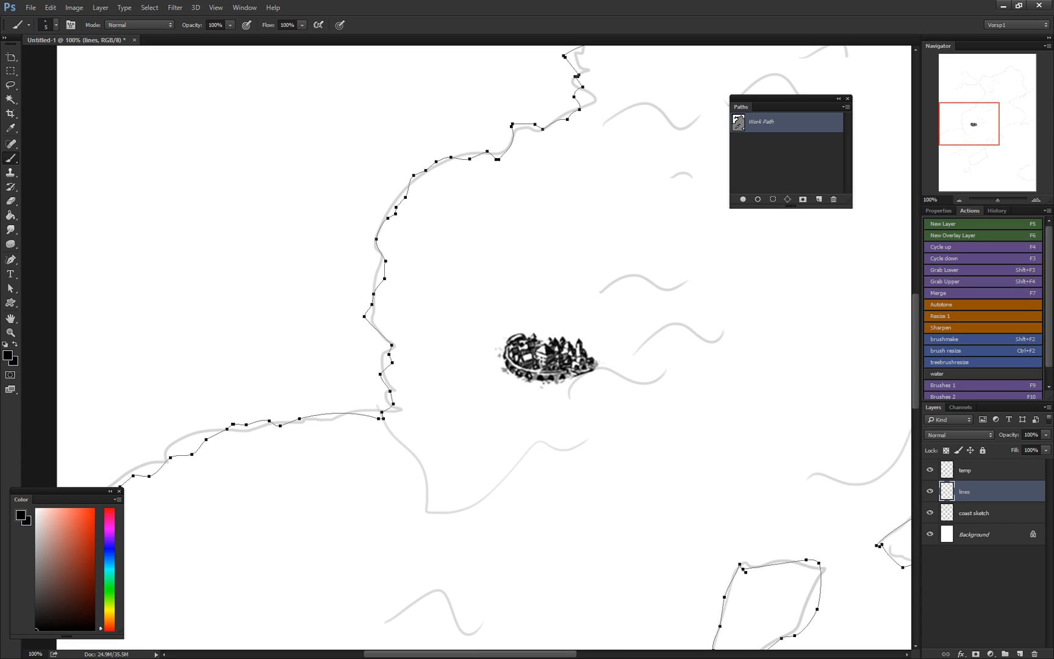
Step: Stroke the work path with the Brush tool on the lines layer, without simulated pressure, and deselect the path
left_click(10, 289)
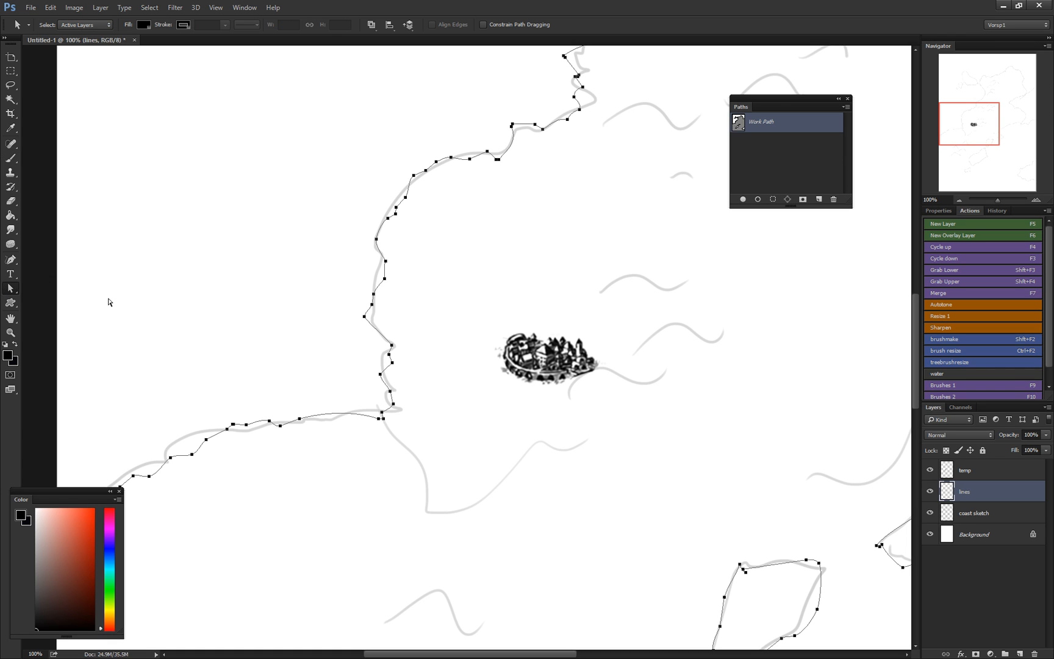
left_click(10, 259)
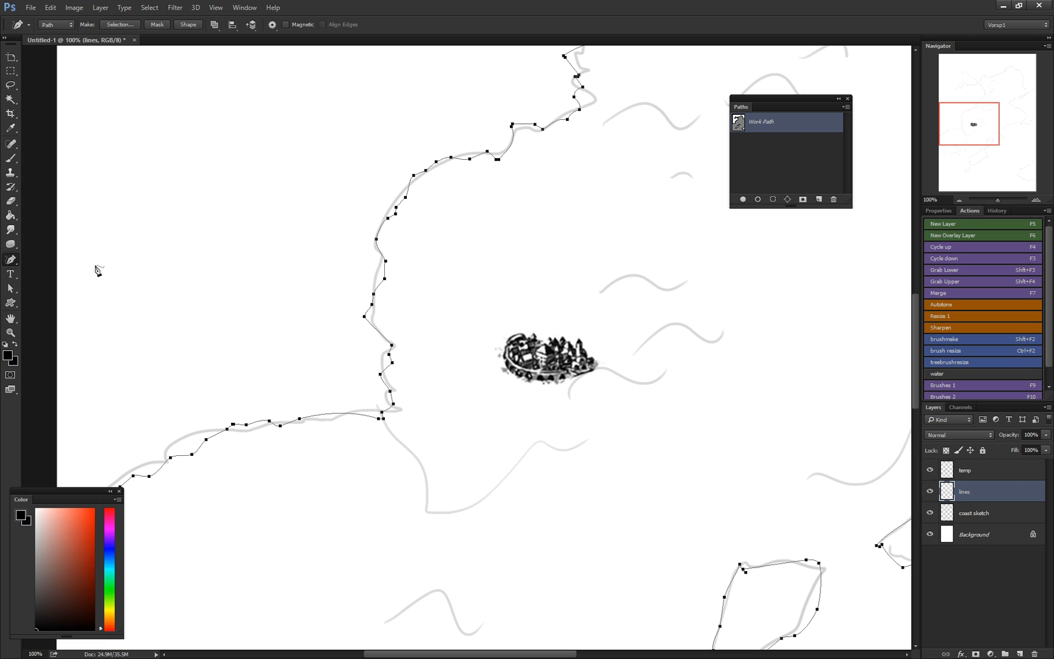
left_click(786, 173)
right_click(758, 126)
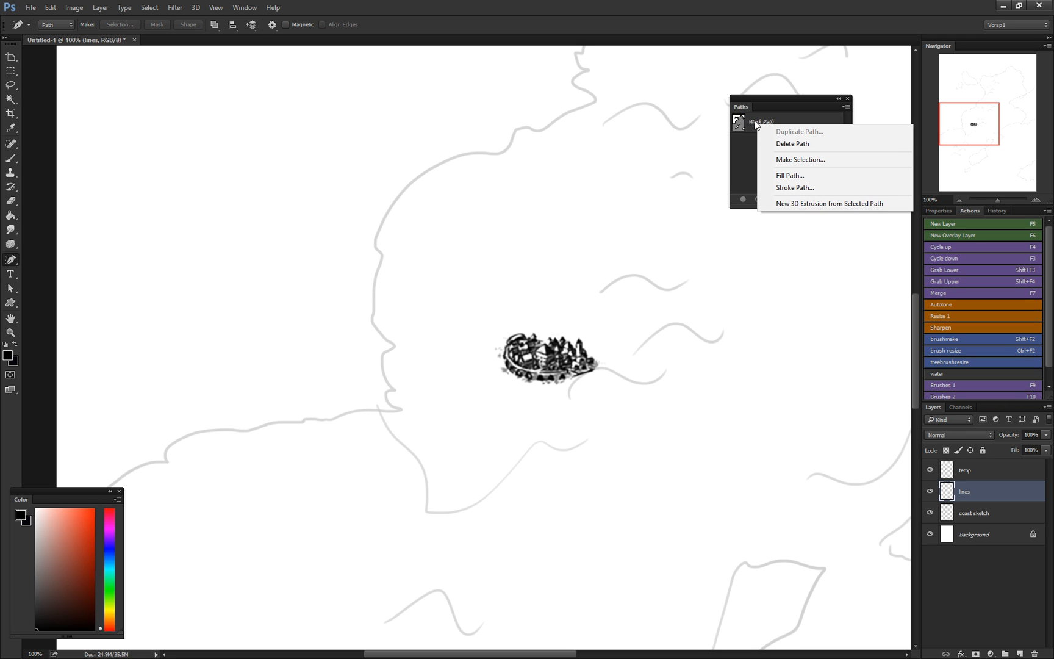
left_click(794, 187)
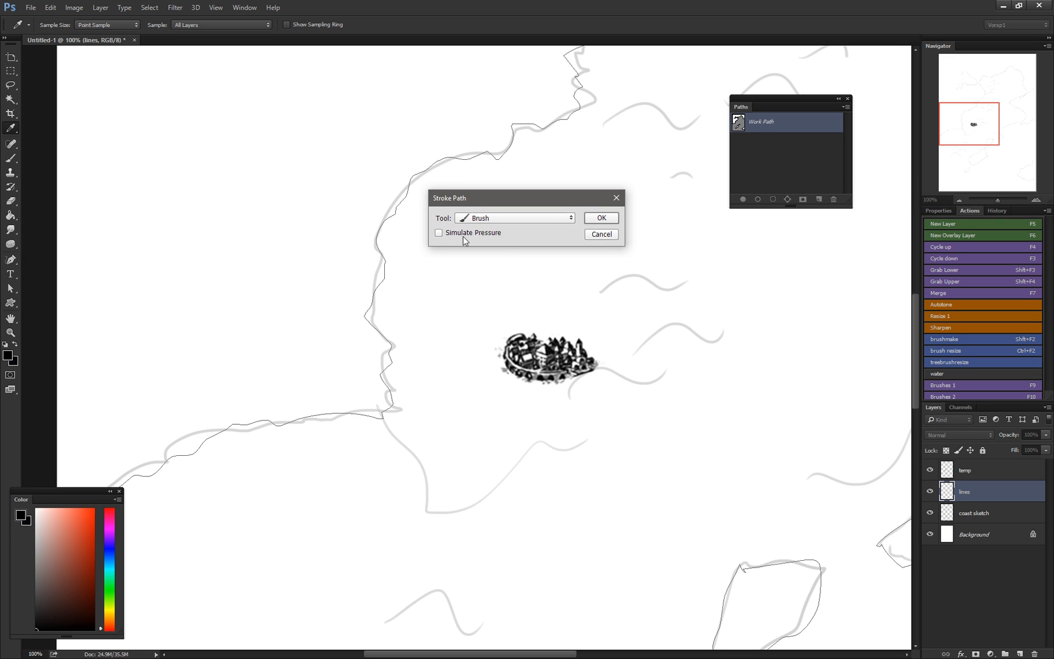
left_click(592, 223)
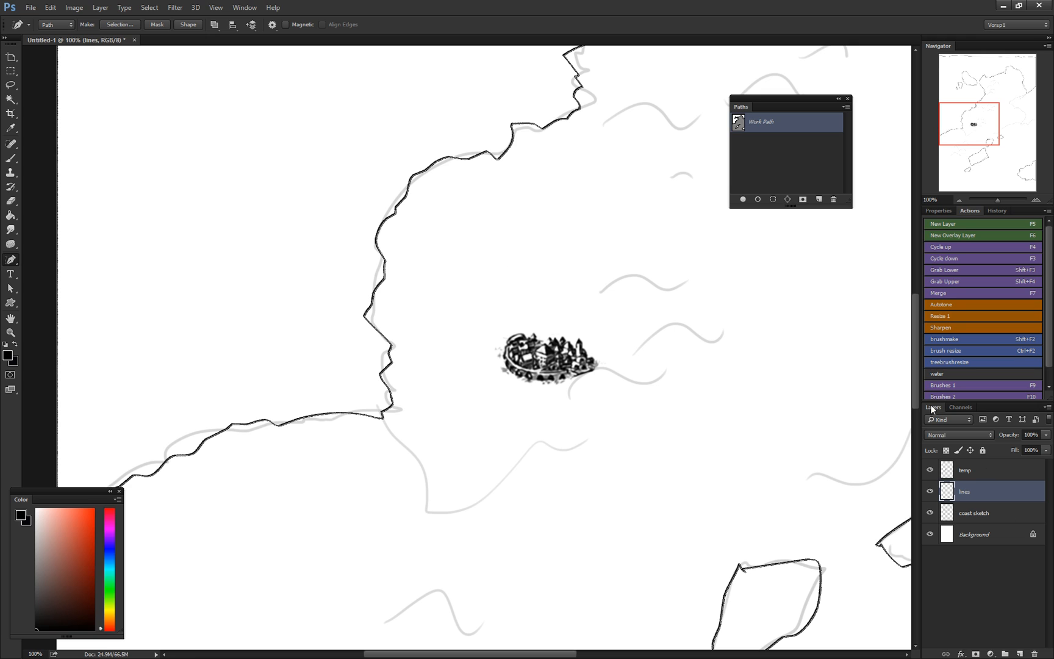
left_click(757, 157)
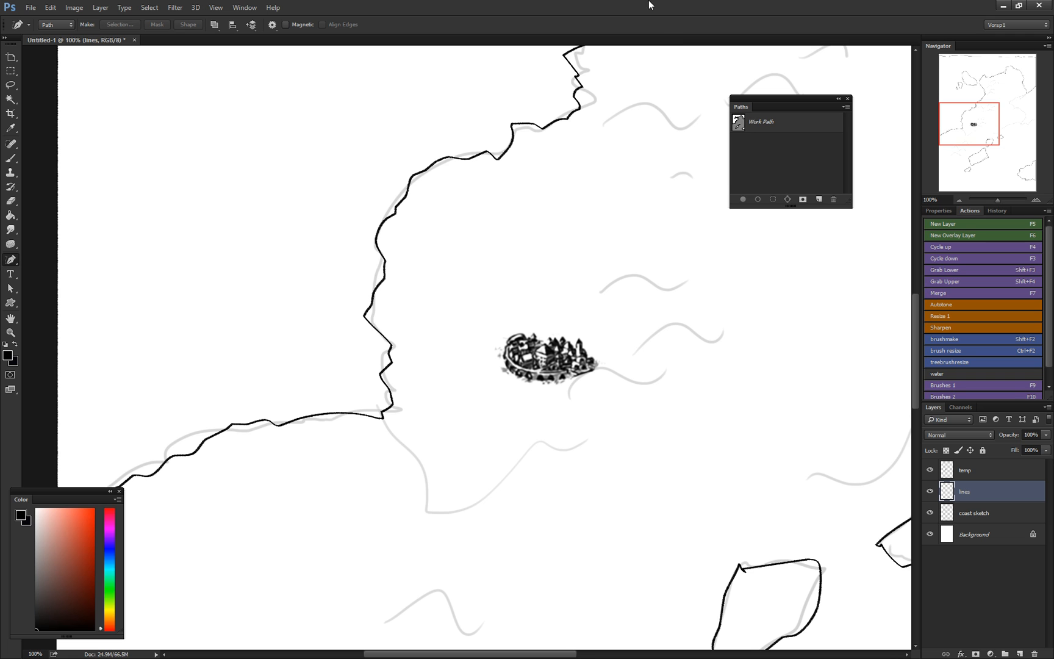
Step: Lasso the stray horizontal line along the map's northern edge with the freehand Lasso, delete it, and clear the selection
key("ctrl+minus")
key("ctrl+minus")
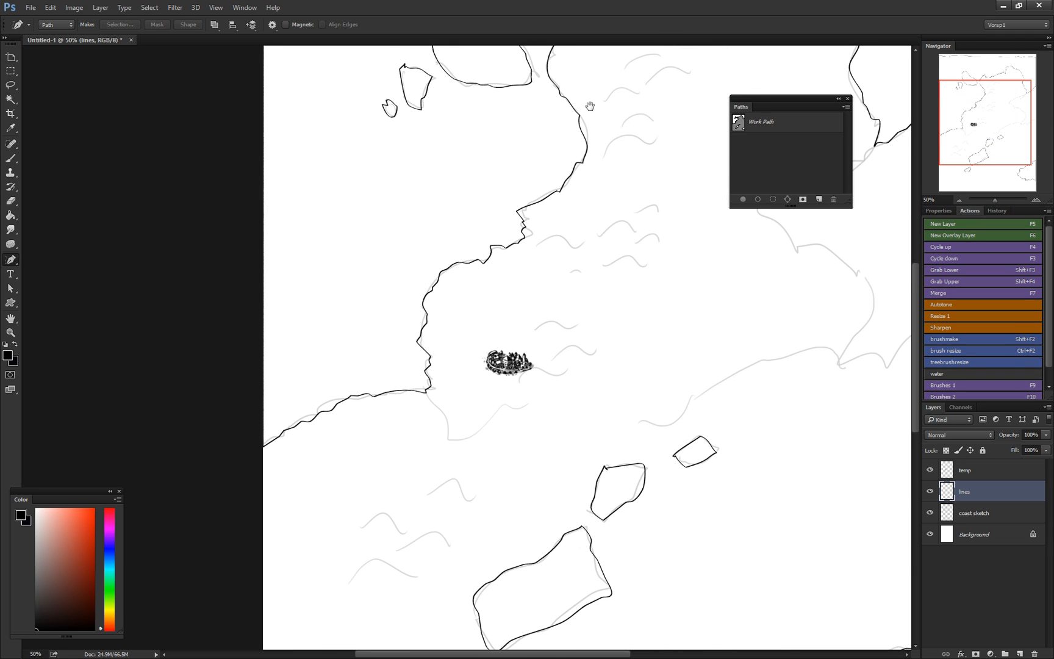
left_click_drag(589, 106, 563, 347)
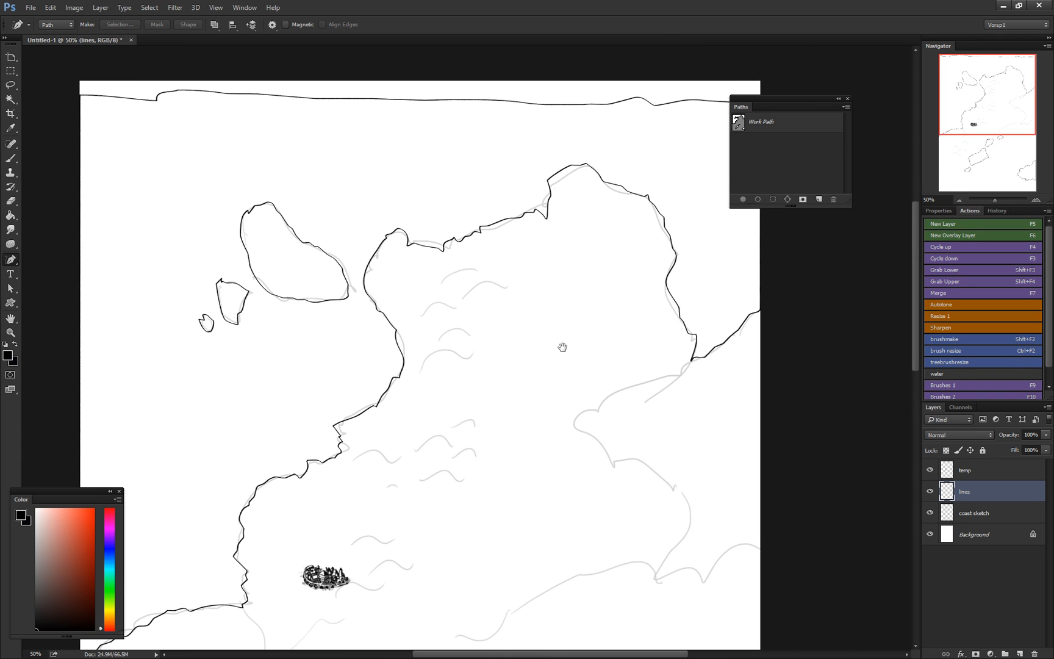
left_click_drag(592, 142, 519, 165)
key("ctrl+minus")
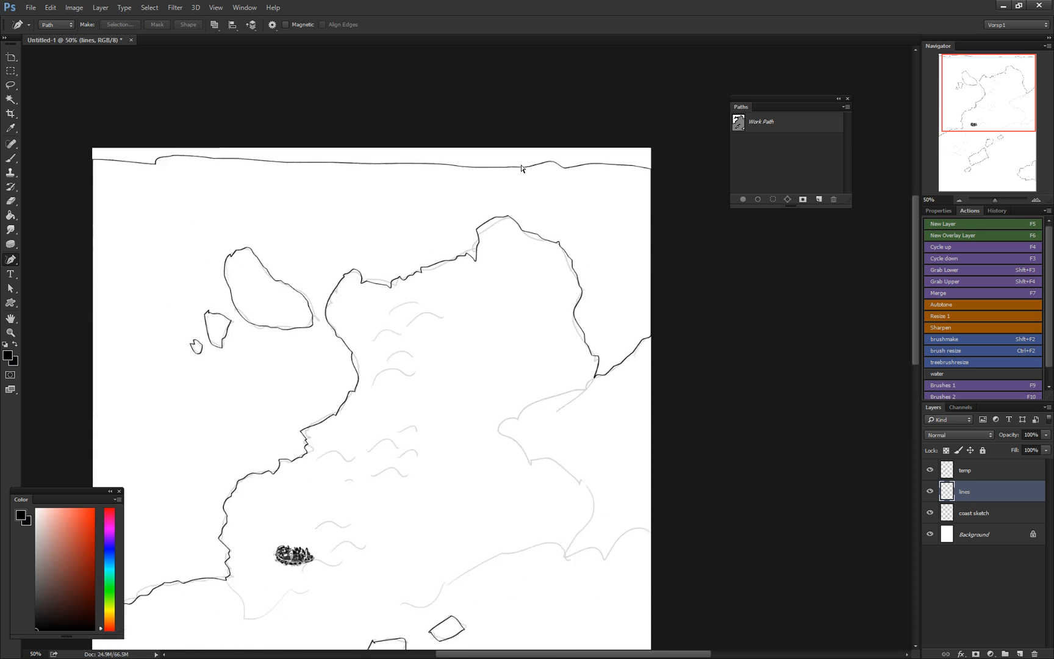
key("l")
mouse_move(184, 171)
left_mouse_down()
mouse_move(134, 194)
mouse_move(146, 222)
mouse_move(200, 220)
left_mouse_up()
right_click(9, 87)
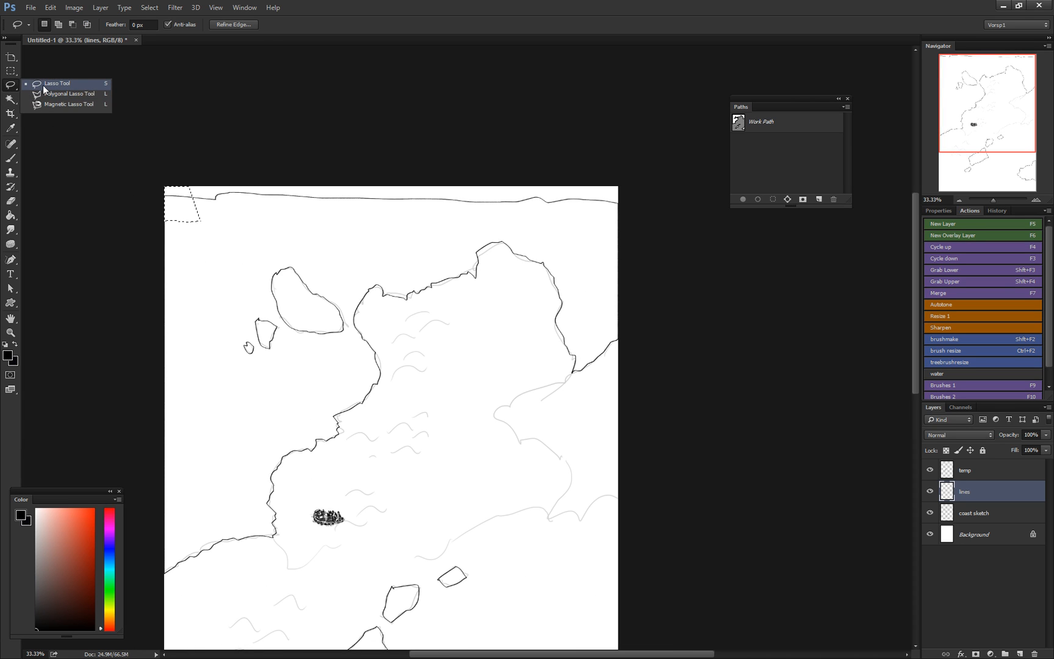
left_click(43, 90)
mouse_move(282, 221)
left_mouse_down()
mouse_move(147, 208)
mouse_move(349, 154)
mouse_move(677, 172)
mouse_move(407, 225)
mouse_move(268, 225)
left_mouse_up()
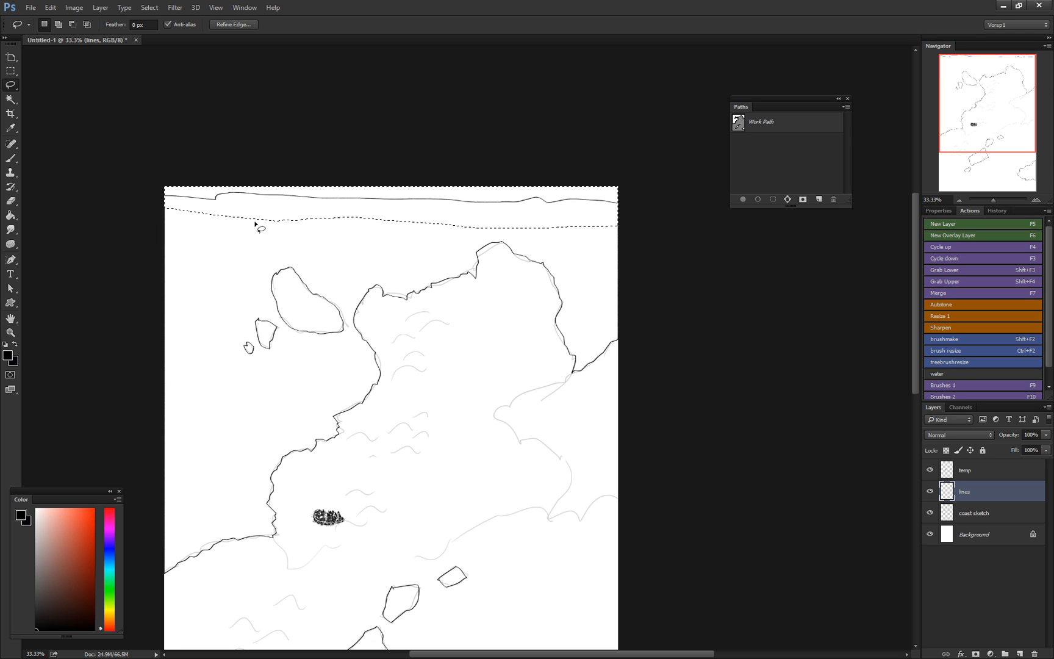
key("ctrl+d")
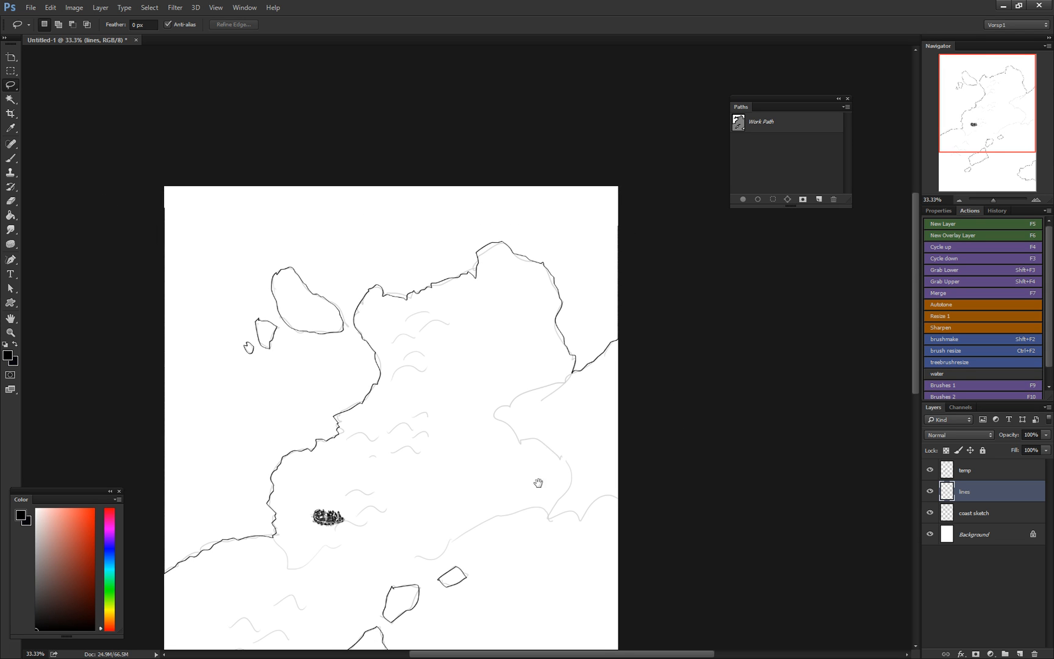
Step: Erase part of the northern coast of the chain's second island from the northeast with the 10 px jp-line 10 tip, and brush in a jagged outline
mouse_move(535, 481)
left_mouse_down()
mouse_move(505, 239)
mouse_move(538, 217)
mouse_move(553, 277)
mouse_move(545, 323)
left_mouse_up()
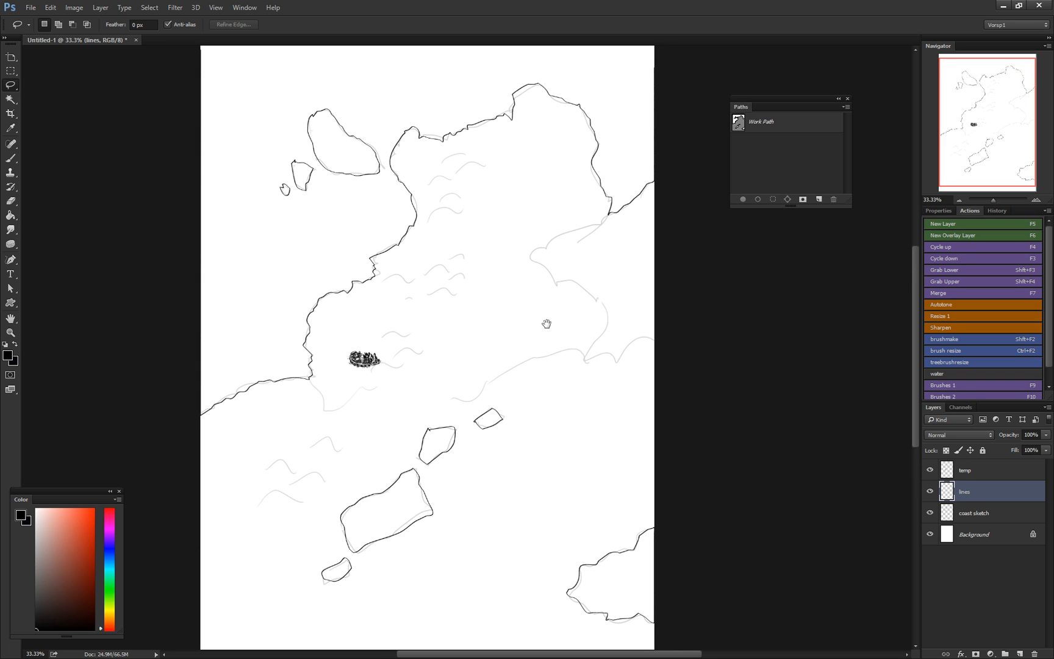
left_click_drag(515, 276, 510, 263)
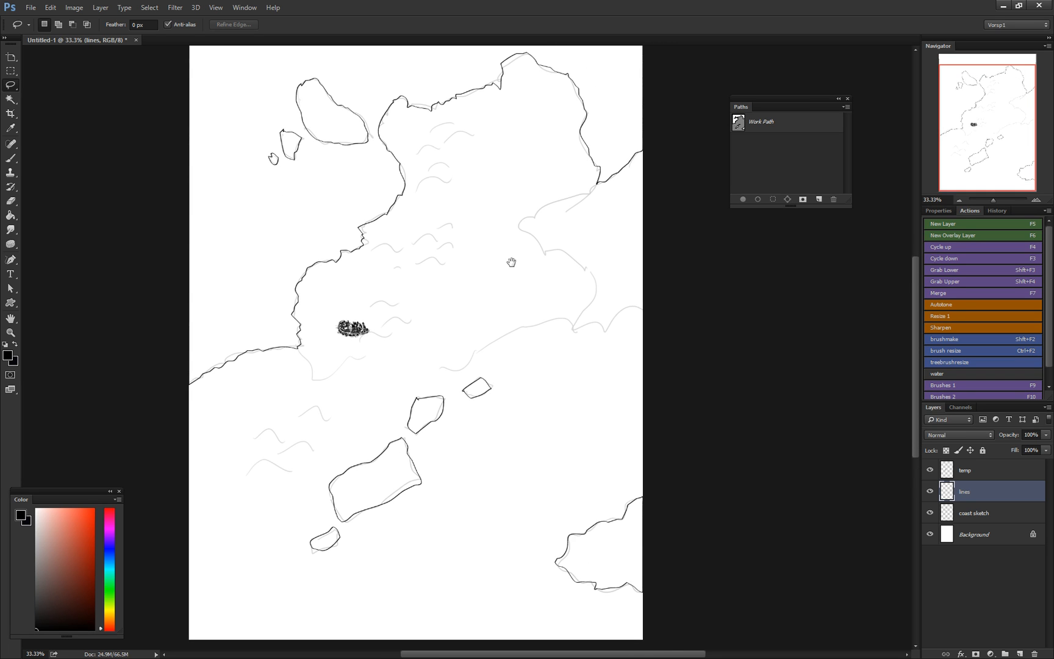
left_click_drag(475, 372, 523, 332)
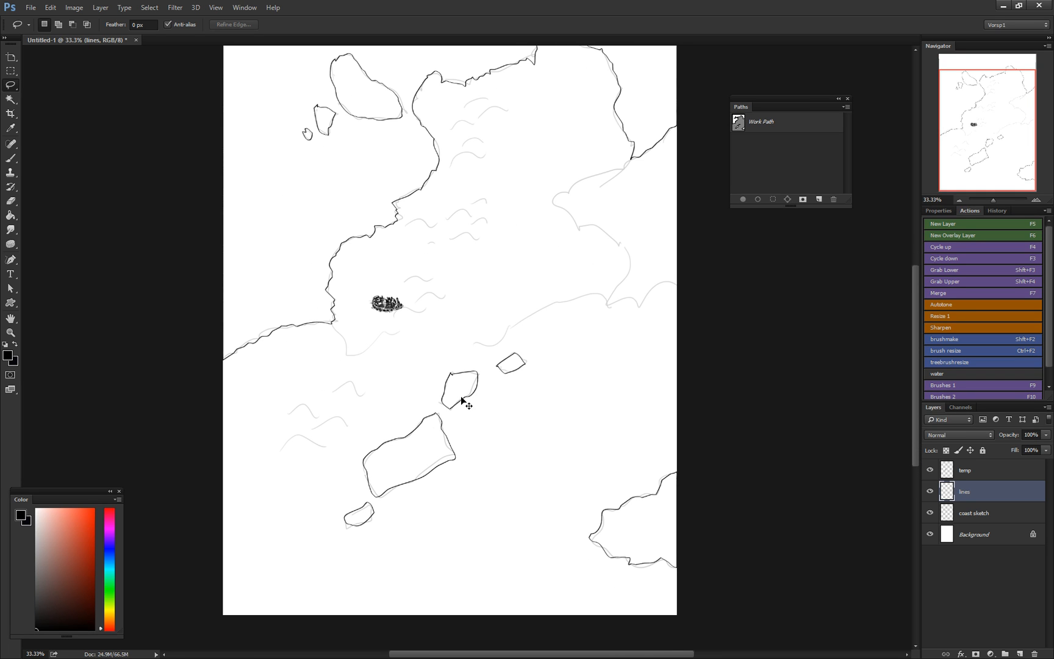
scroll(461, 398, "up", 3)
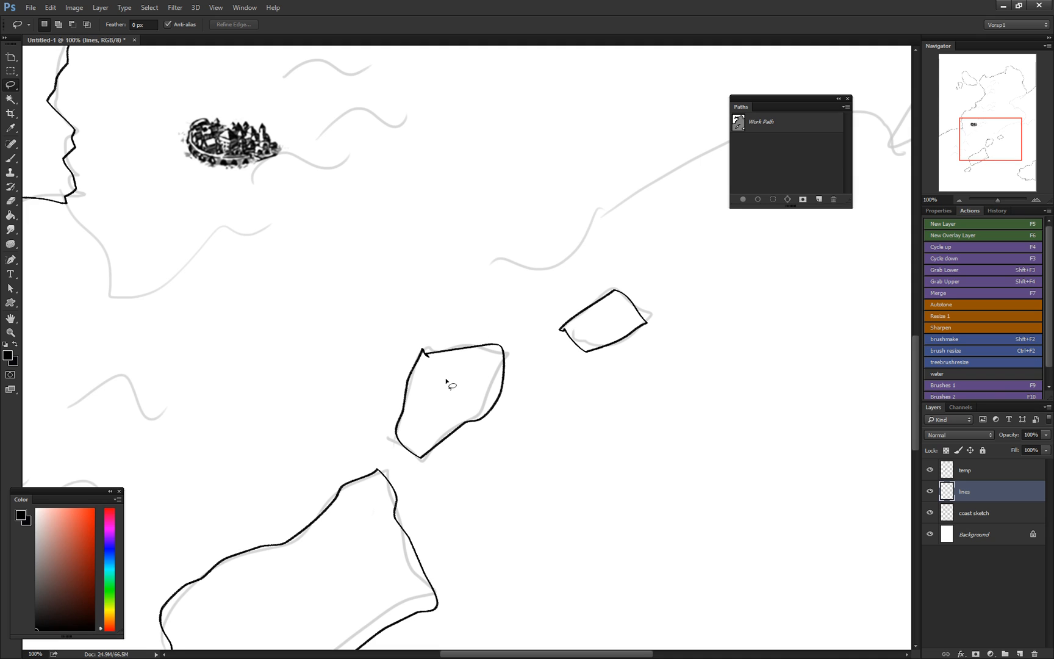
scroll(447, 382, "up", 2)
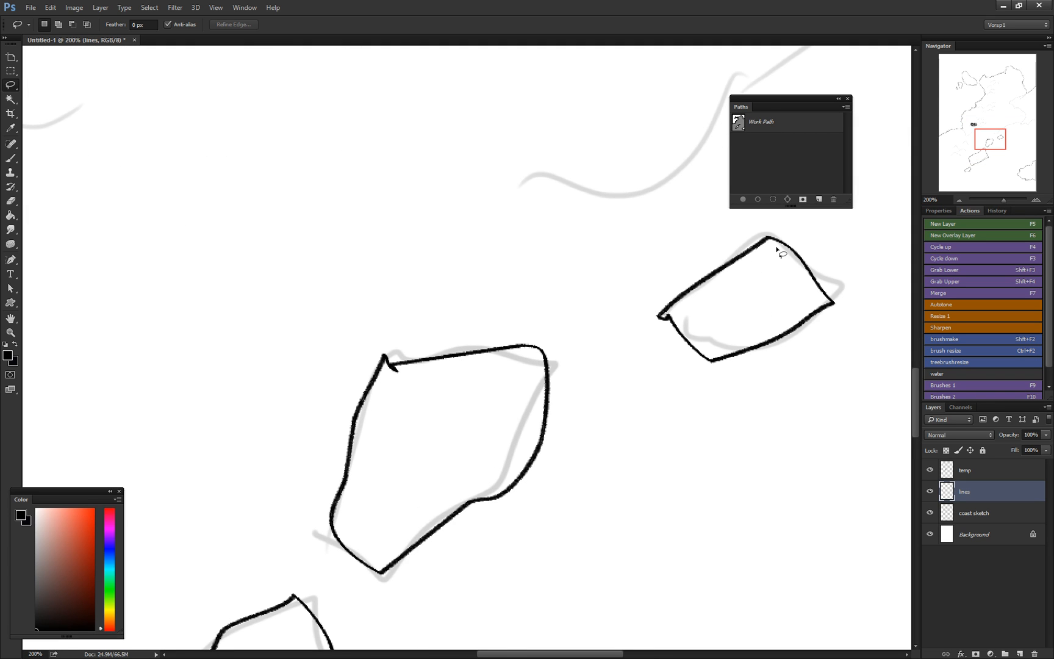
left_click_drag(562, 375, 452, 241)
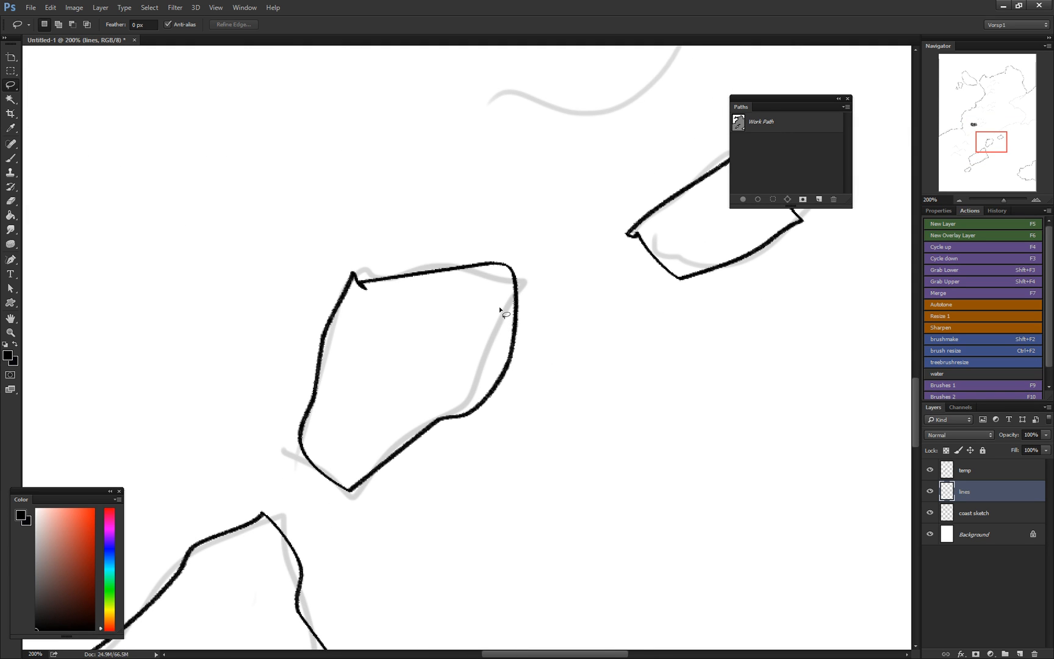
key("e")
right_click(454, 238)
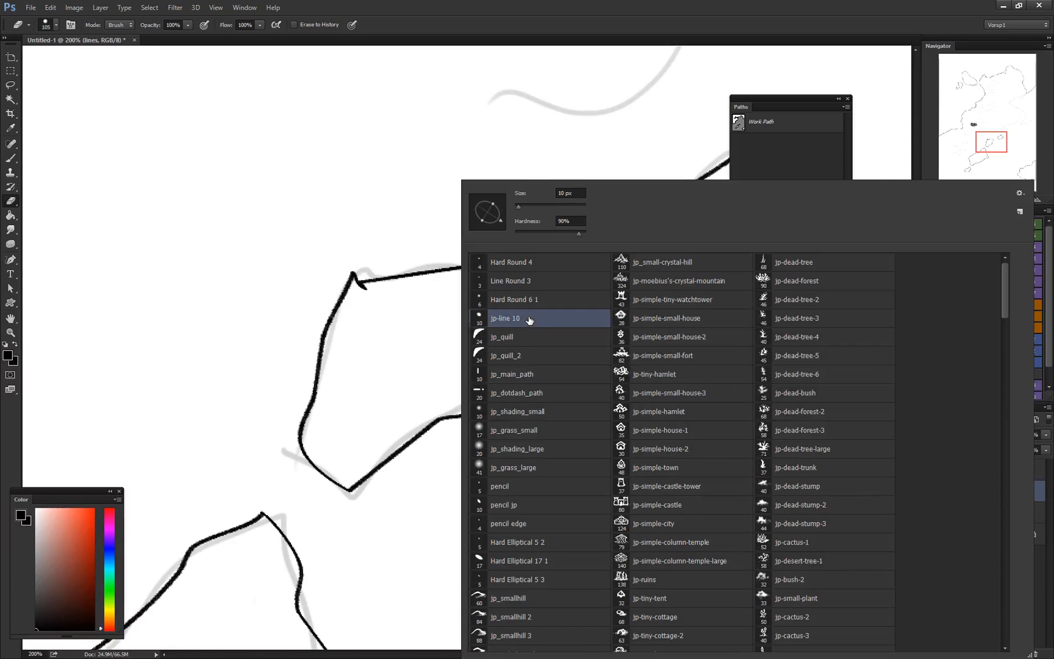
double_click(538, 275)
mouse_move(414, 273)
left_mouse_down()
mouse_move(456, 267)
mouse_move(419, 269)
mouse_move(447, 261)
left_mouse_up()
key("b")
right_click(456, 274)
key("Return")
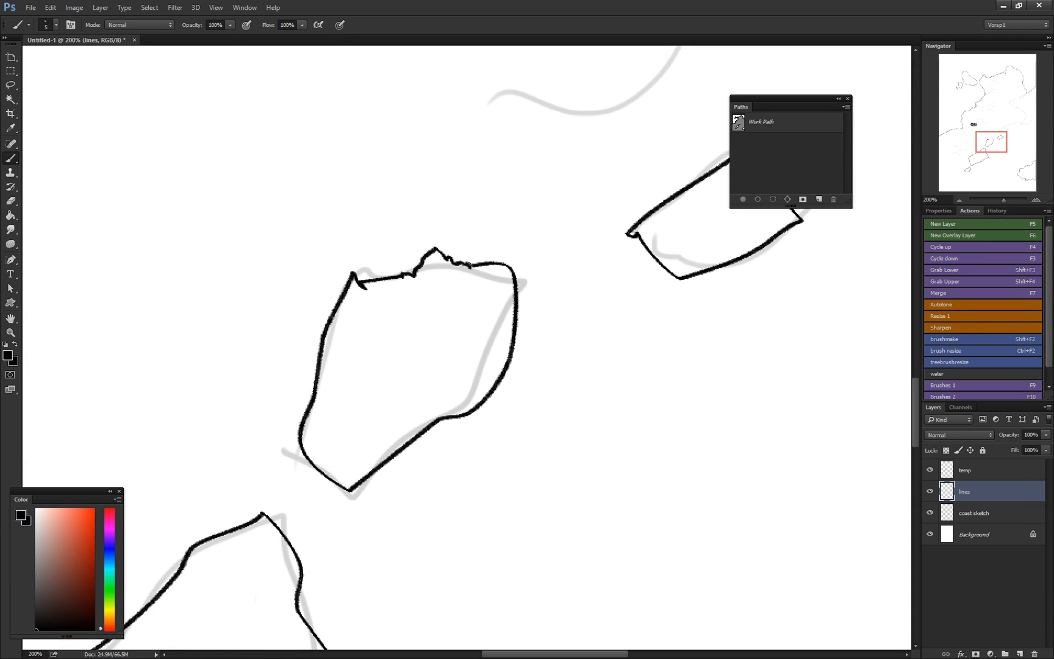
Step: Clean up the same island's northwest corner, then erase stretches of its western coast and southwestern tip and redraw them as jagged coastline
key("e")
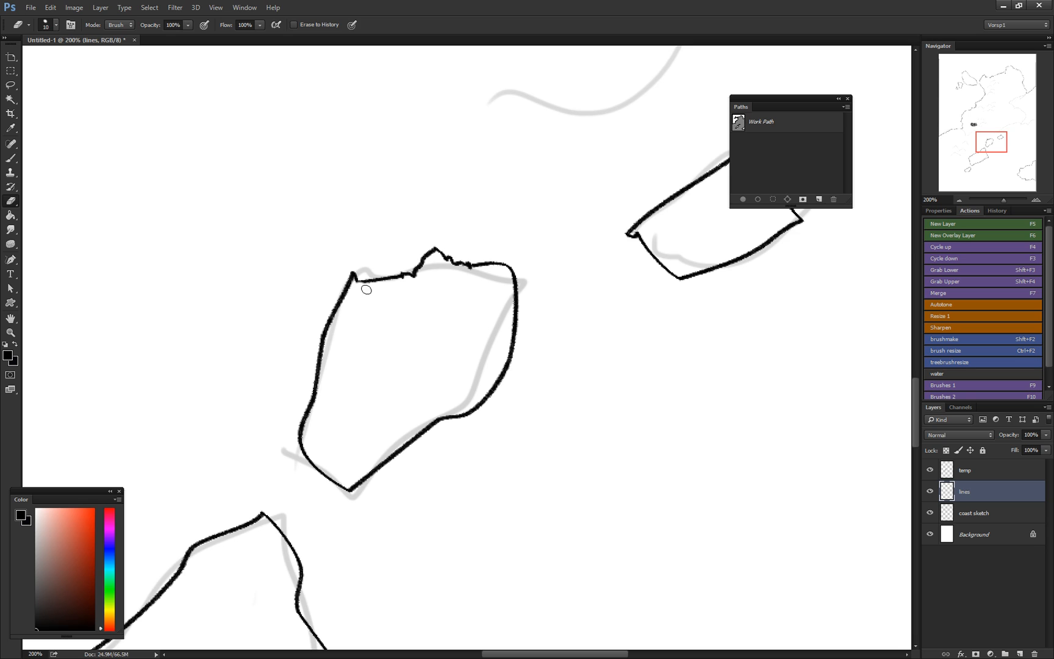
key("b")
key("e")
mouse_move(330, 327)
left_mouse_down()
mouse_move(317, 345)
mouse_move(311, 399)
left_mouse_up()
key("b")
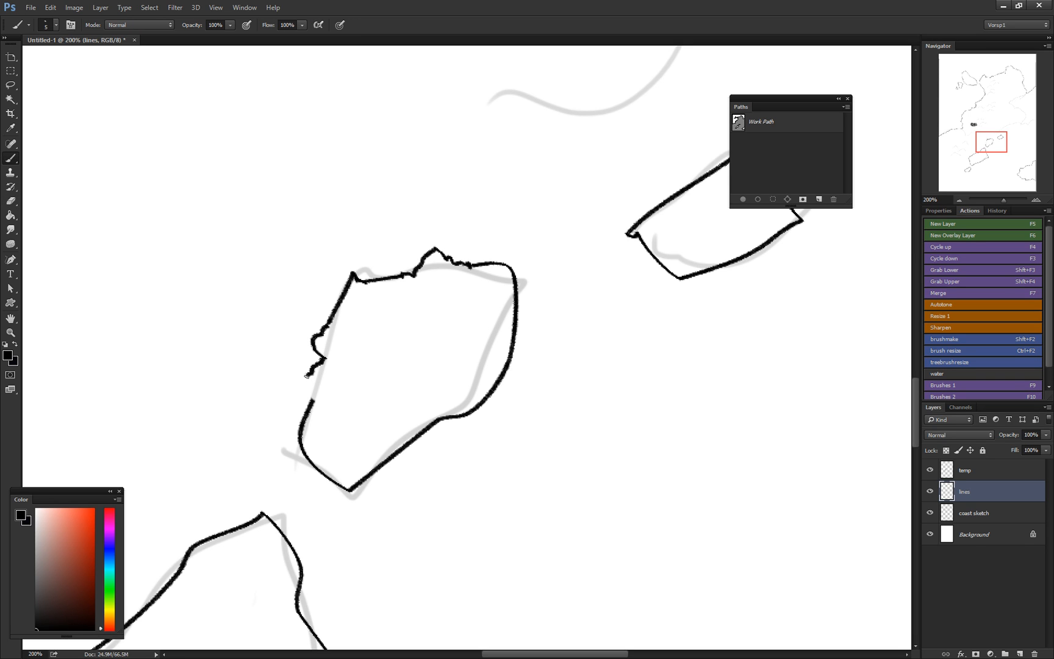
key("e")
left_click_drag(300, 441, 325, 479)
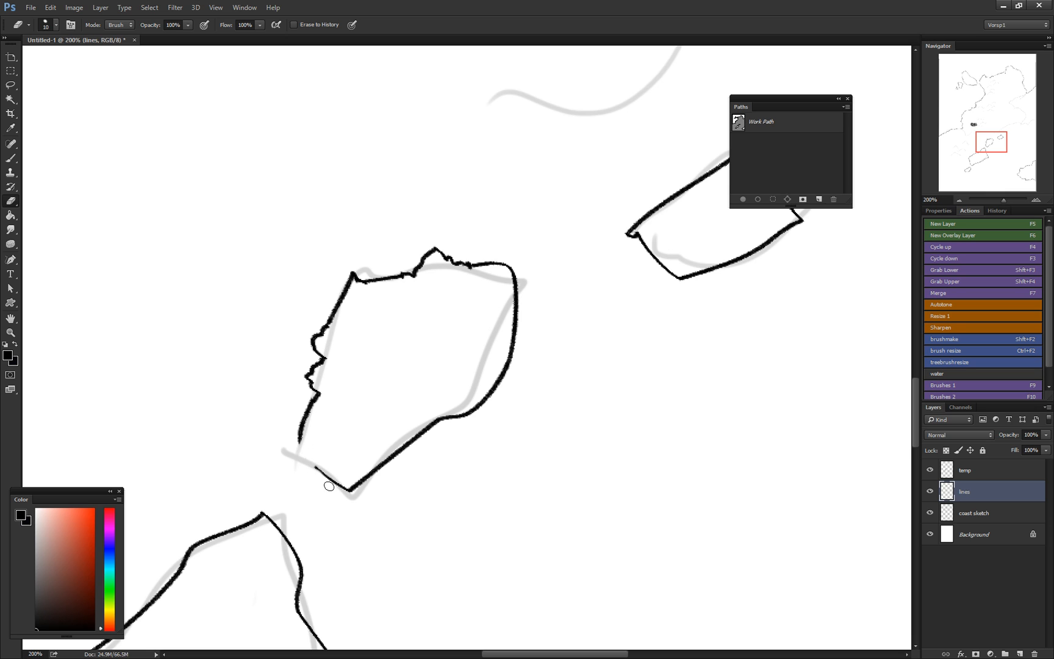
key("b")
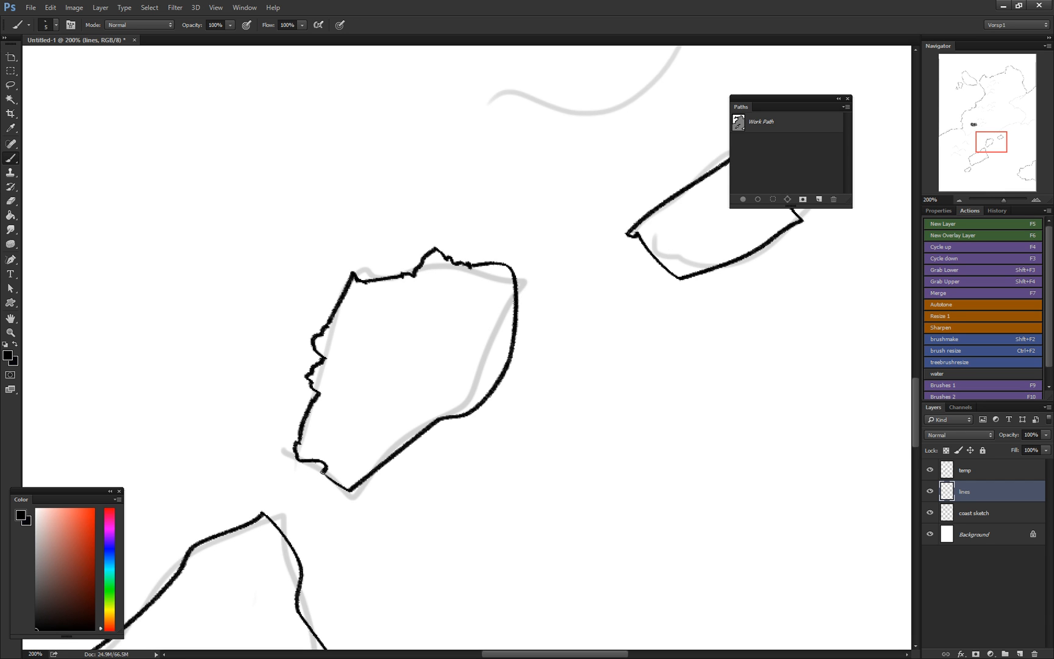
Step: Erase the western and eastern ends of the small northeastern island in the chain and roughen its outline with the brush
mouse_move(545, 334)
left_mouse_down()
mouse_move(472, 472)
mouse_move(501, 307)
left_mouse_up()
key("ctrl+minus")
key("ctrl+minus")
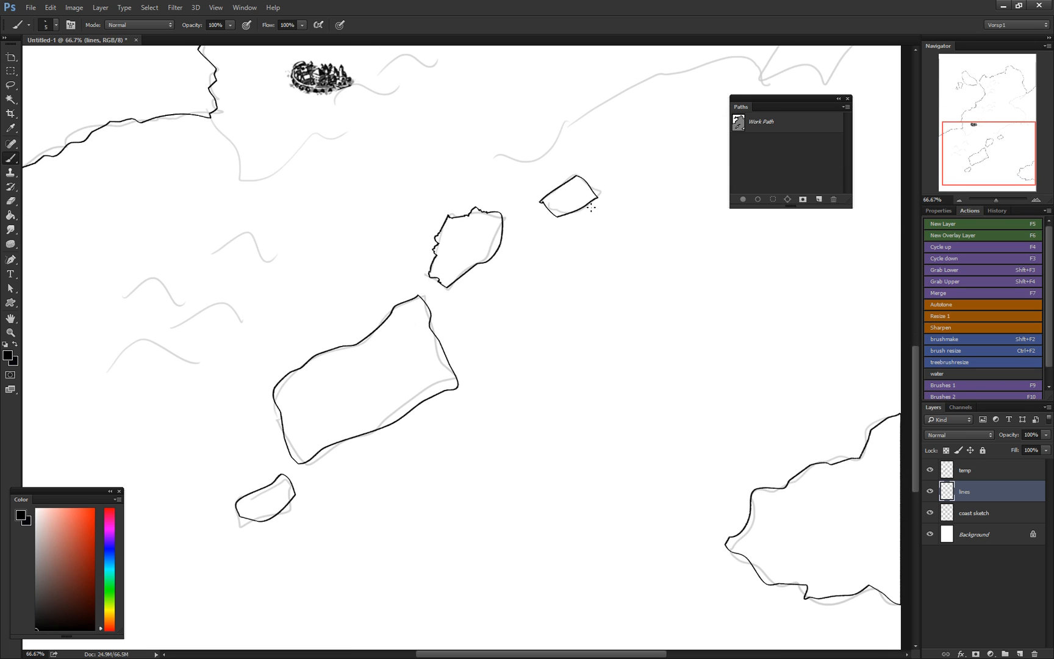
key("e")
key("b")
key("e")
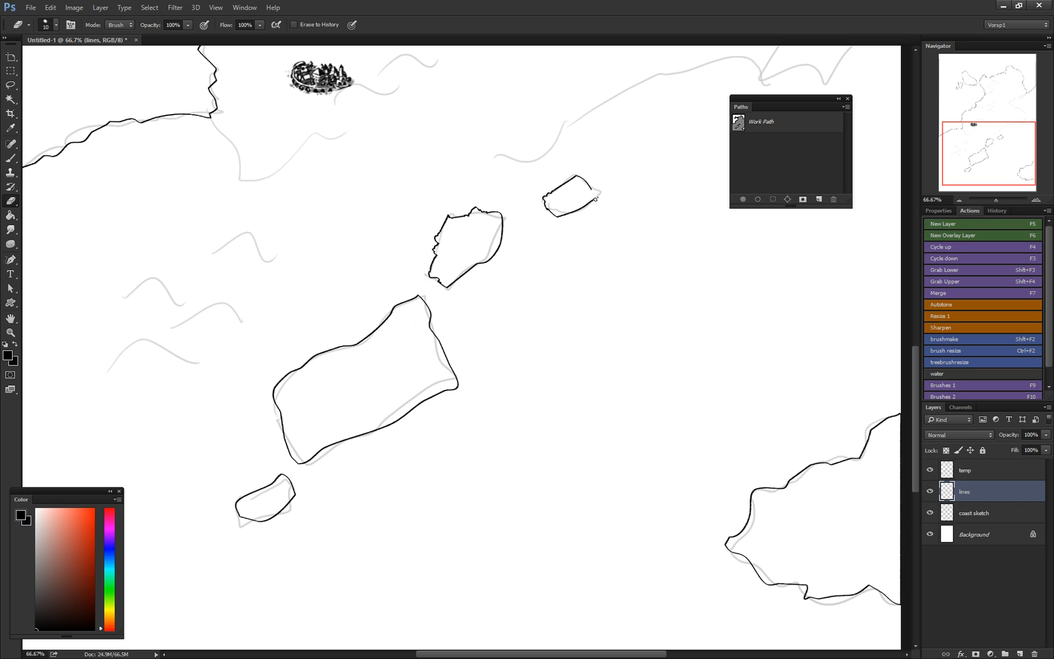
key("b")
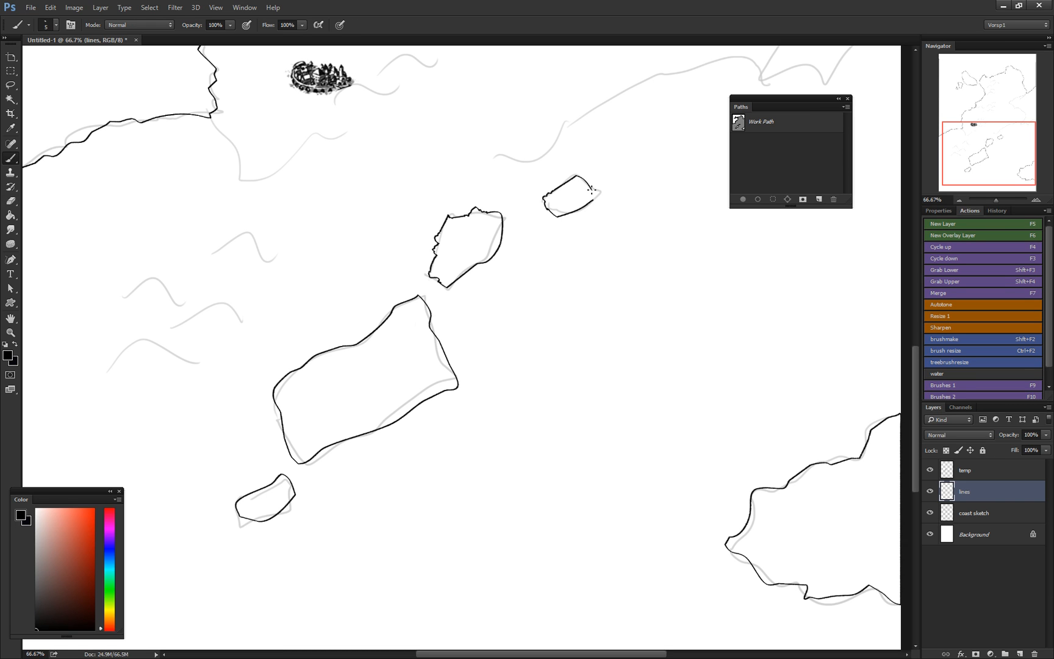
Step: Look over the stroked coastline and islands in the northern half of the map
left_click_drag(498, 366, 554, 311)
mouse_move(689, 334)
left_mouse_down()
mouse_move(614, 334)
mouse_move(659, 483)
mouse_move(698, 540)
left_mouse_up()
left_click_drag(404, 153, 448, 409)
left_click_drag(330, 270, 350, 317)
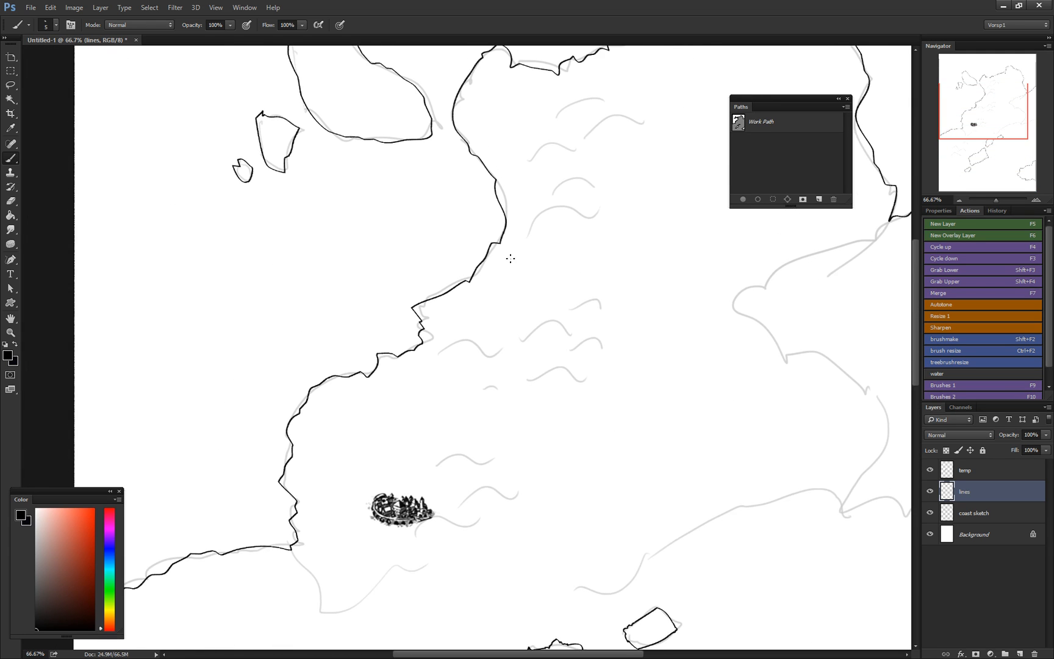
left_click_drag(541, 228, 463, 376)
left_click_drag(544, 327, 471, 297)
key("ctrl+minus")
key("ctrl+minus")
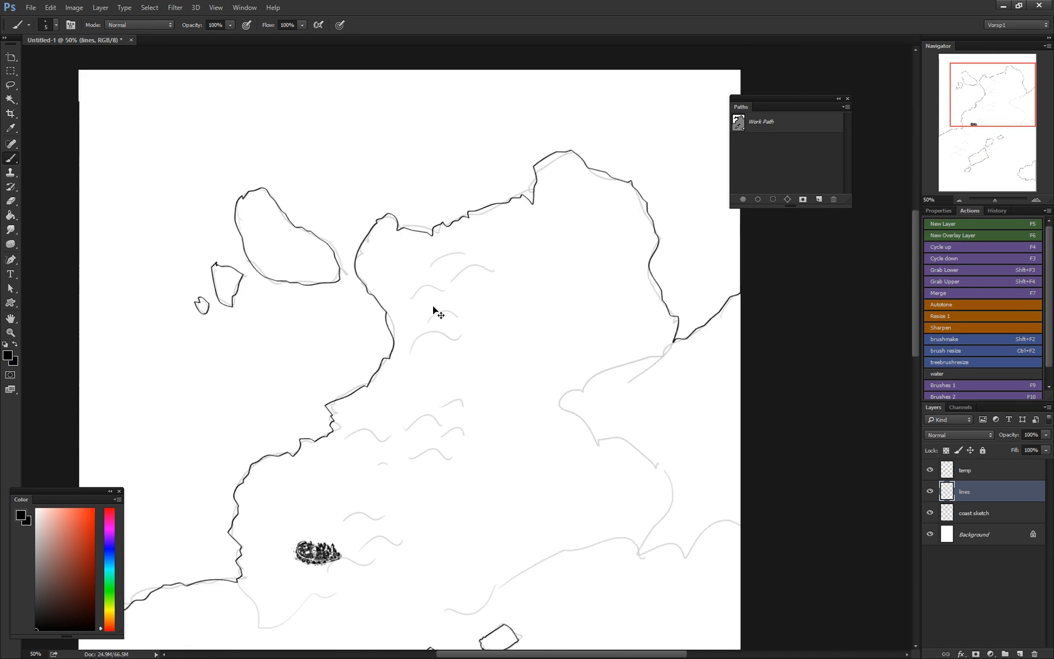
Step: Set the Hard Elliptical 5 3 brush's size to 7 px and undo the test stroke above the town stamp
left_click_drag(485, 312, 466, 170)
left_click_drag(362, 296, 426, 318)
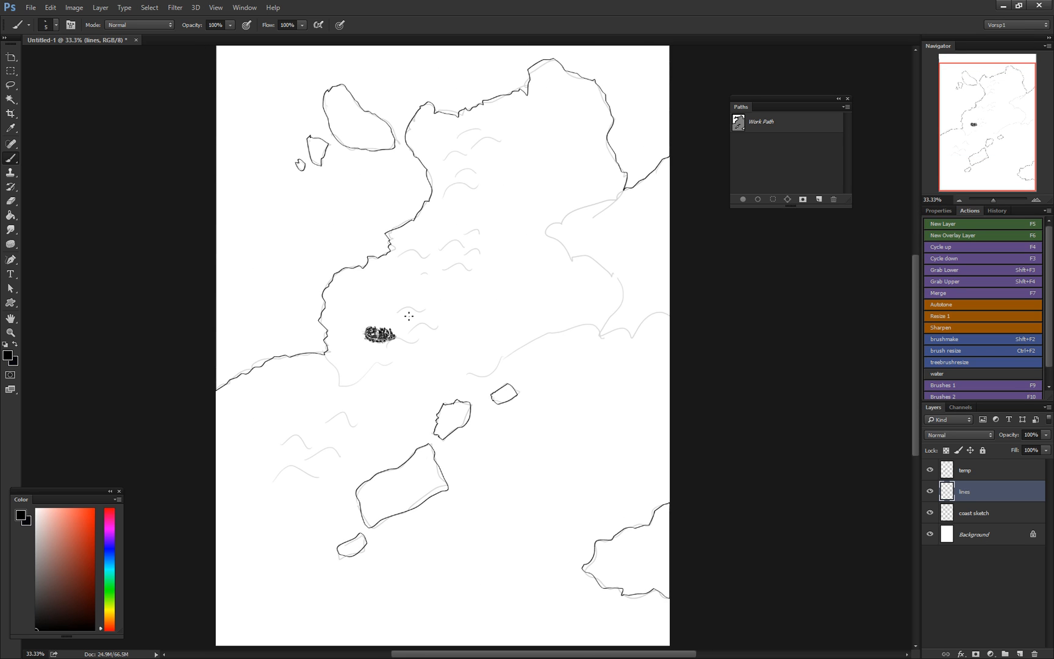
key("ctrl+plus")
key("ctrl+plus")
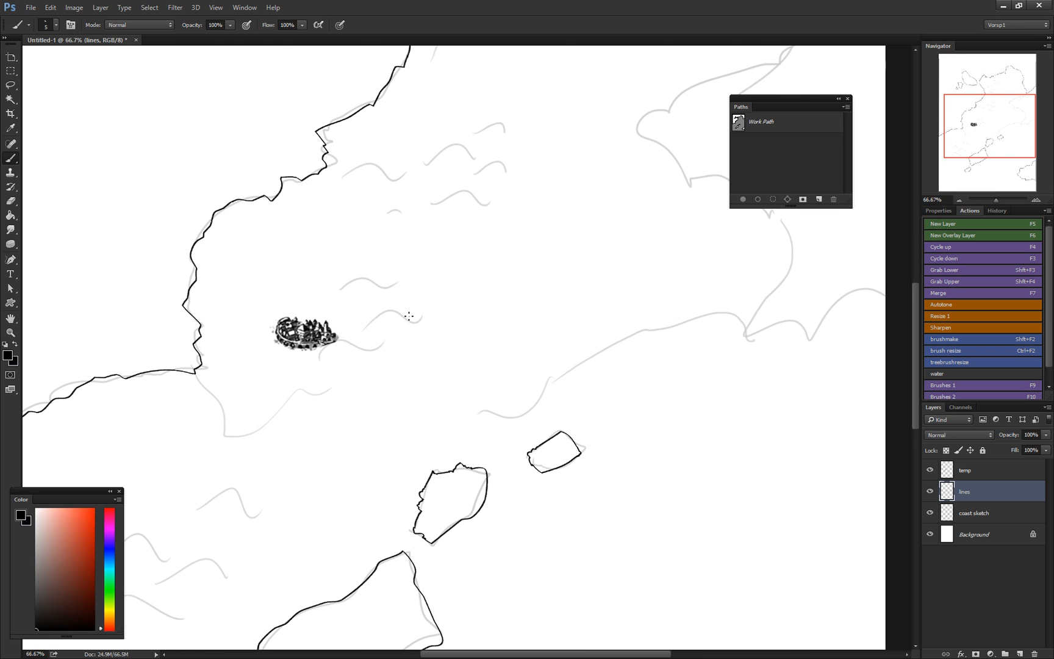
right_click(447, 285)
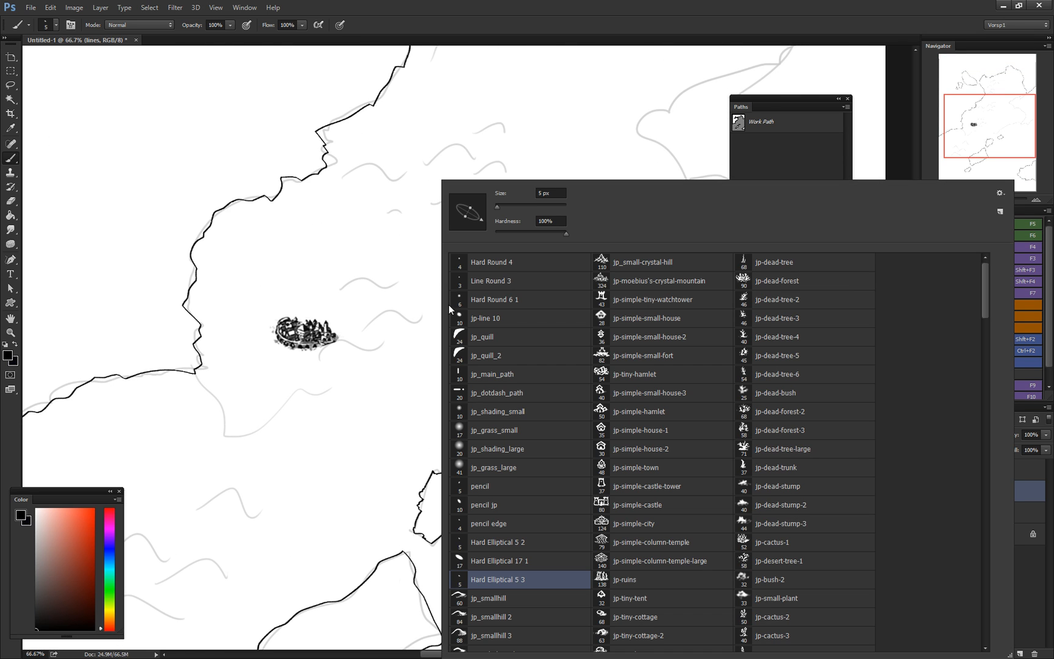
left_click(775, 108)
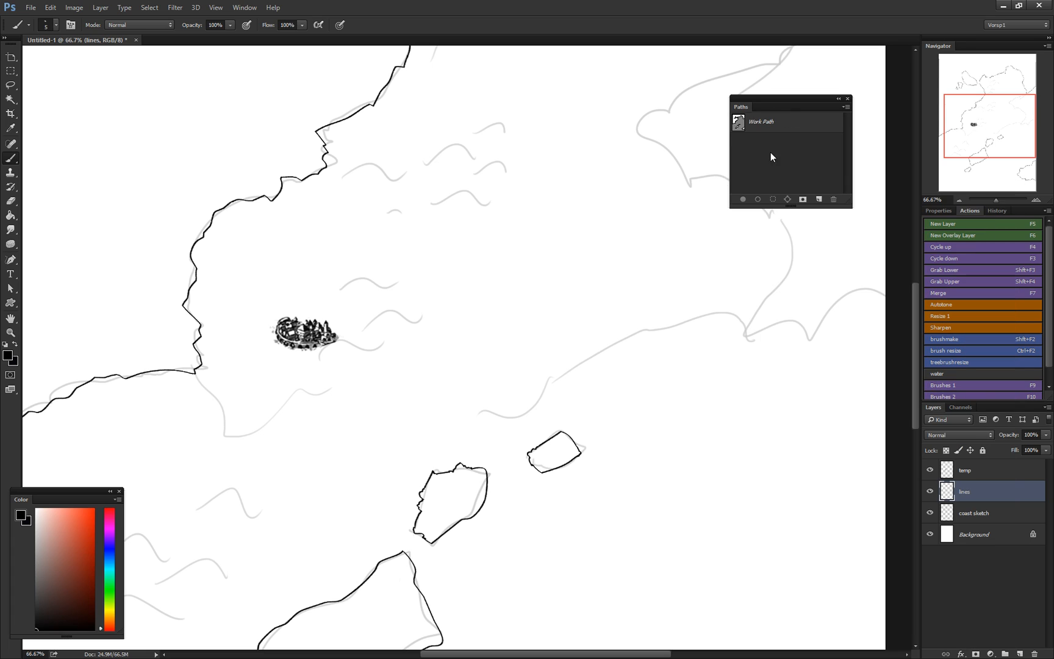
right_click(406, 235)
left_click(506, 193)
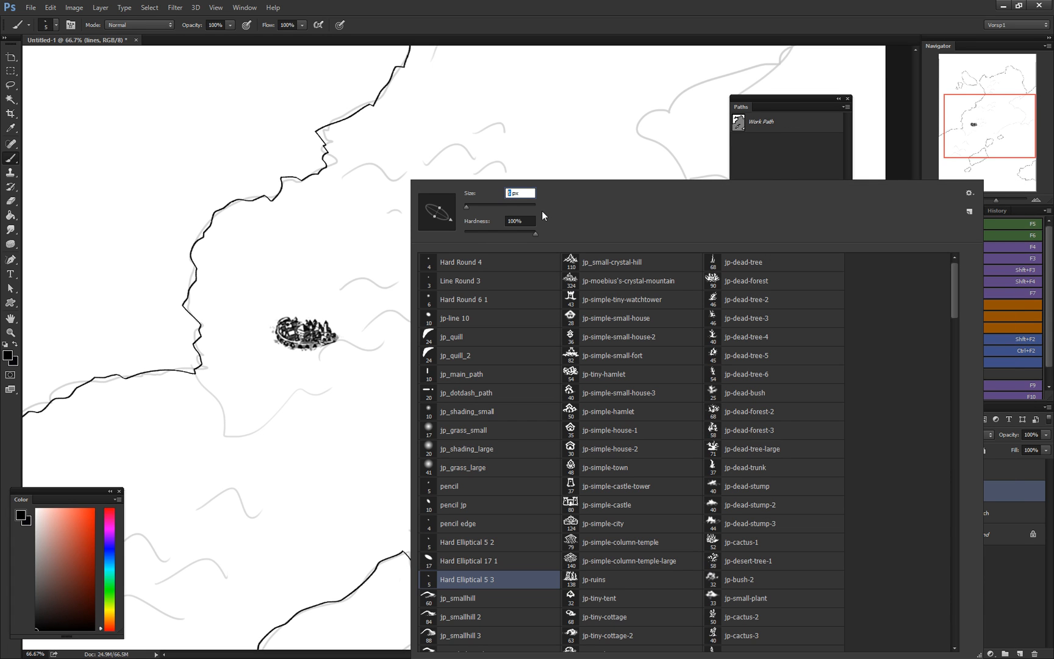
type("6")
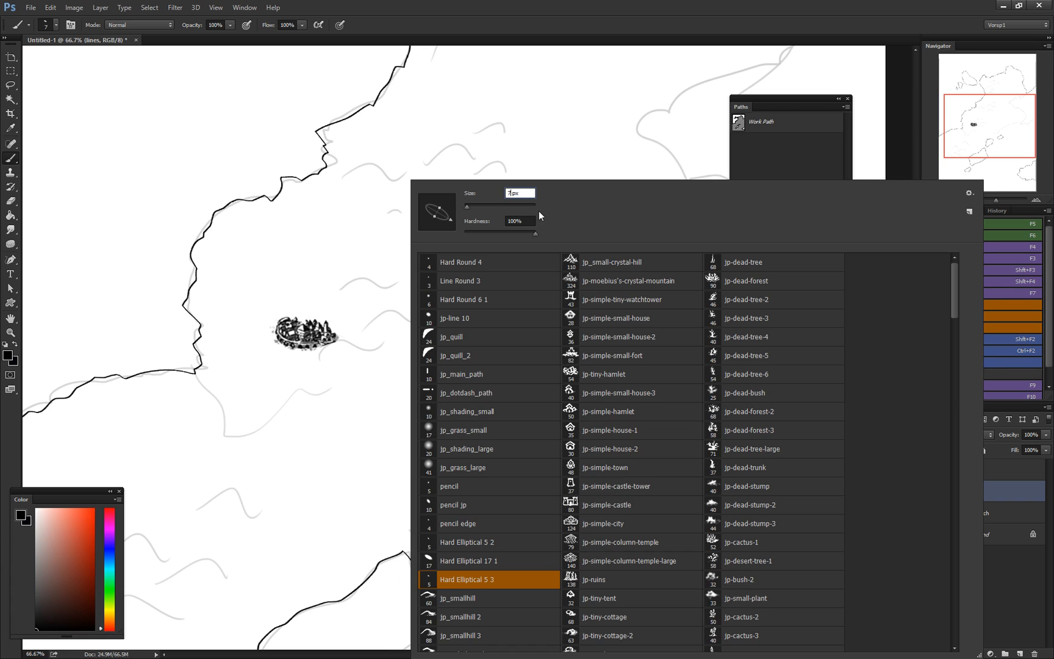
key("Return")
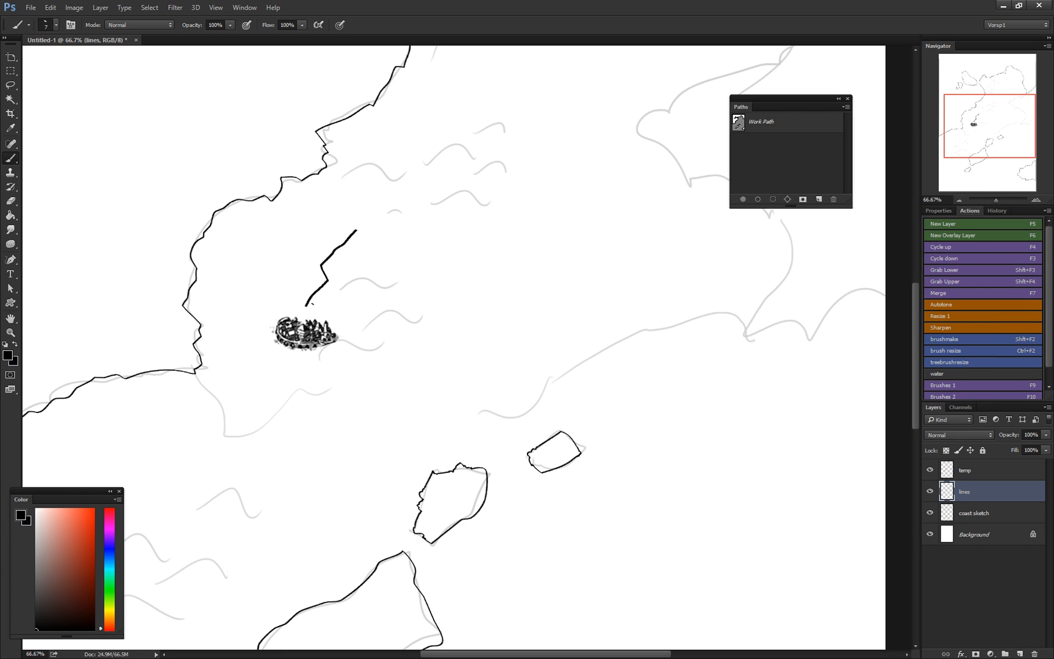
key("ctrl+z")
Step: Delete the lines layer and add a new empty layer named "lines" above the coast sketch layer
key("Delete")
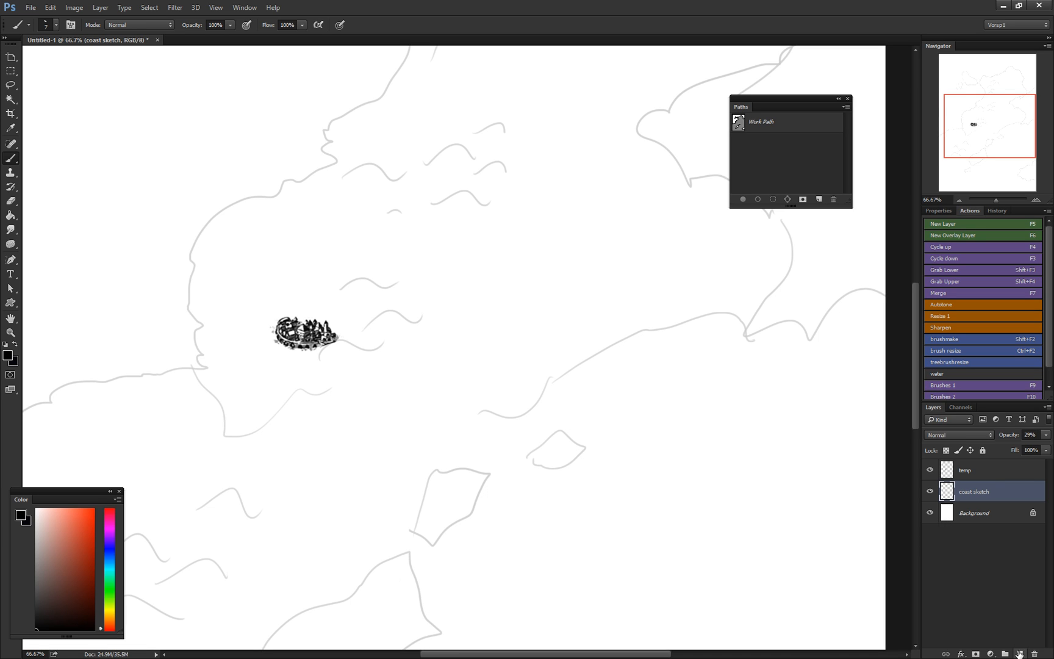
left_click(1019, 653)
double_click(974, 492)
type("lines")
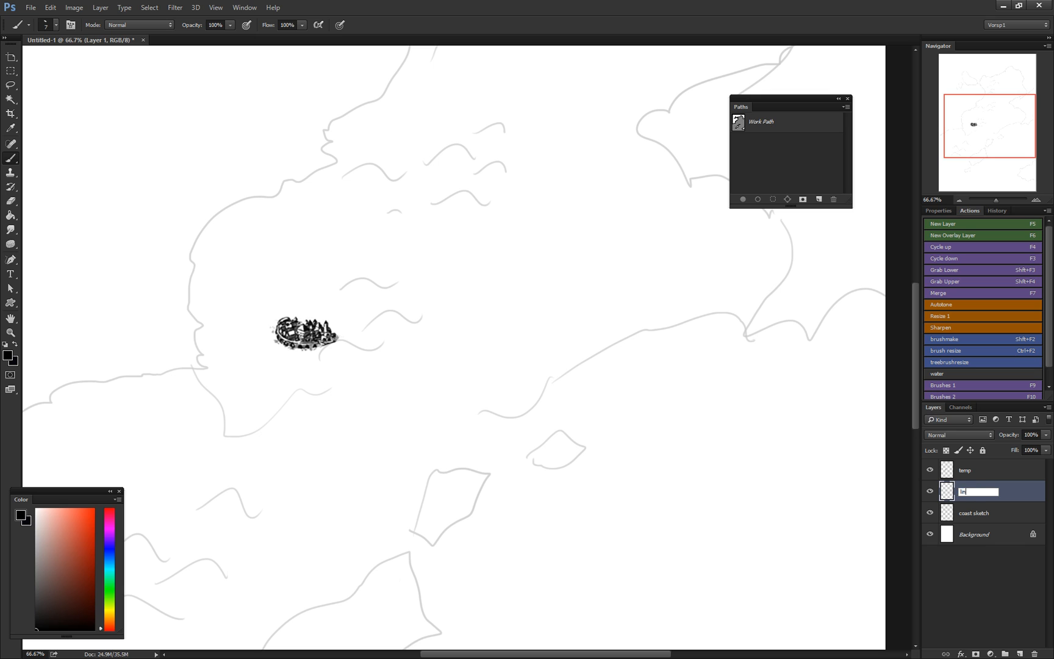
key("Return")
Step: Stroke the work path with the 7 px brush on the new lines layer, without simulated pressure, and deselect the path
right_click(759, 122)
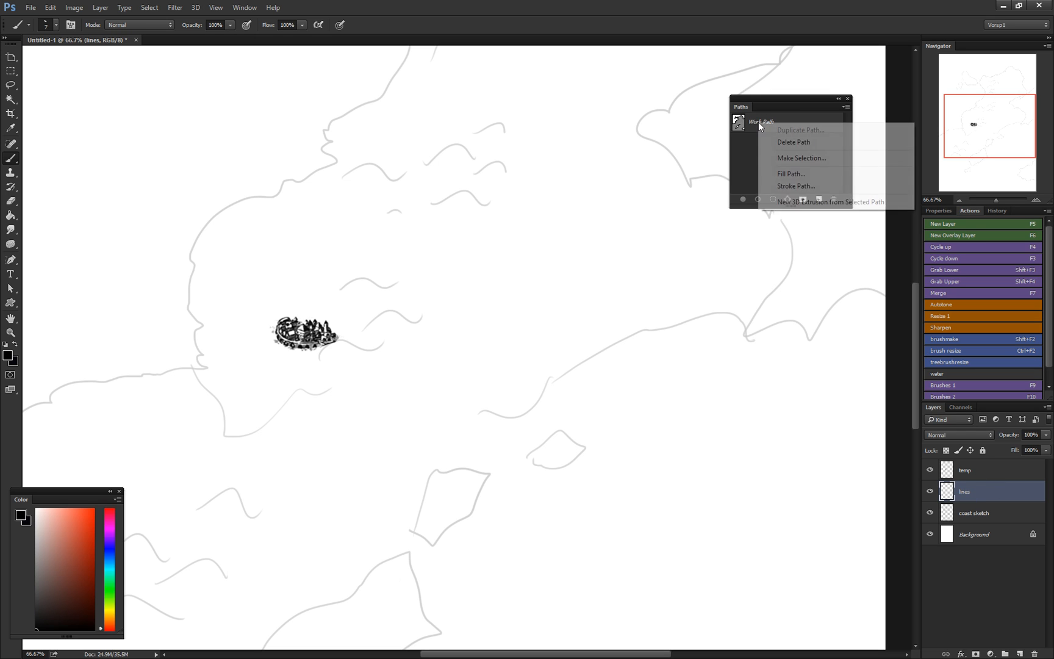
left_click(795, 186)
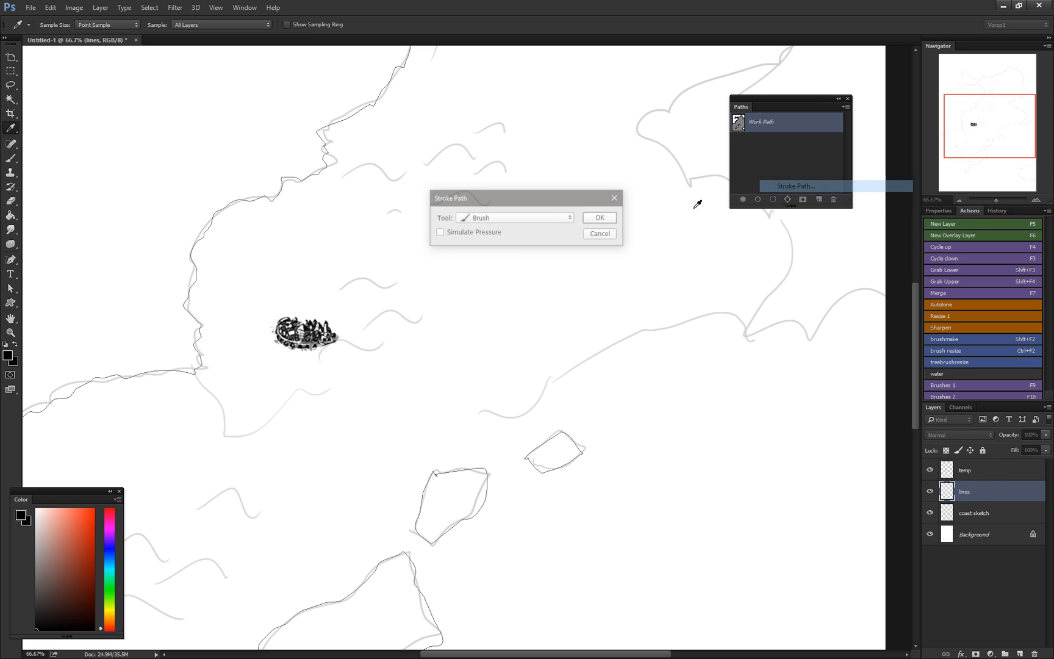
left_click(600, 218)
key("b")
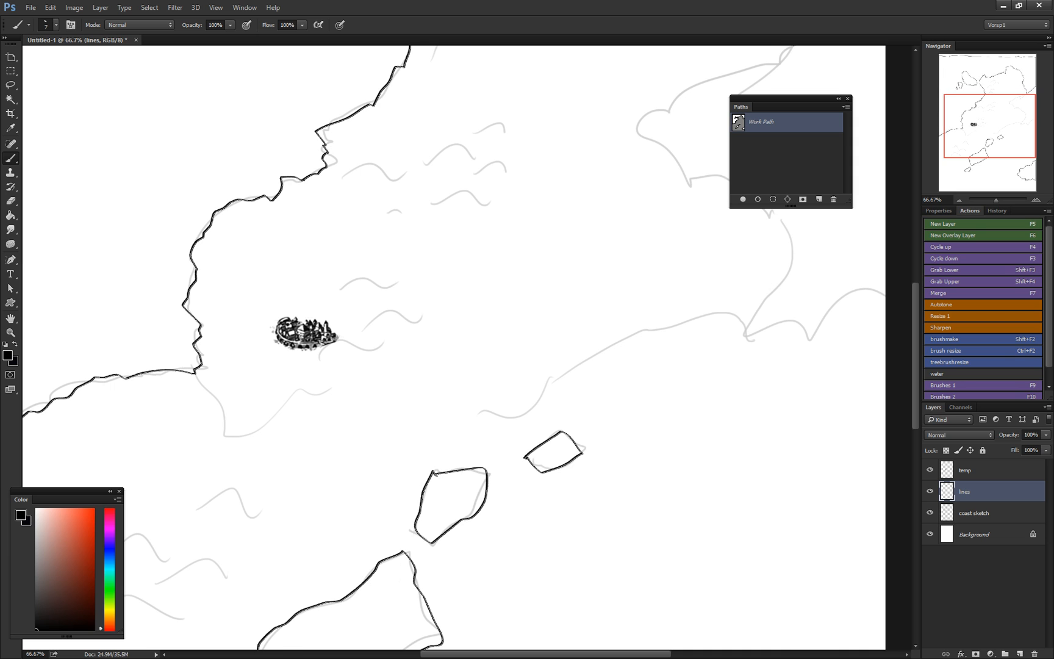
left_click(785, 159)
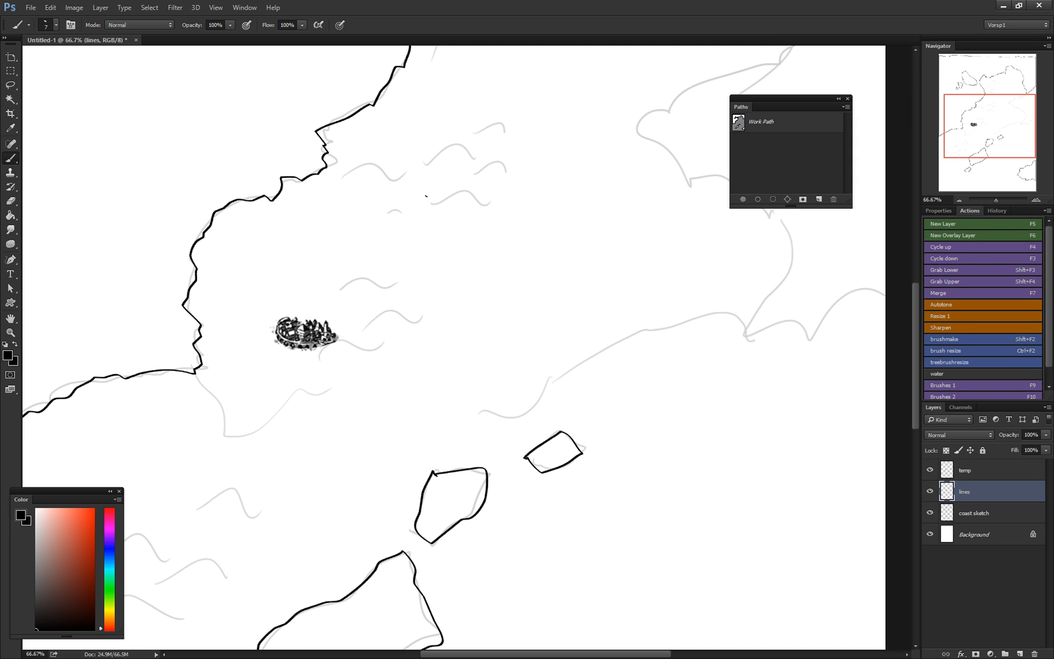
Step: Look over the newly stroked coastline around the island chain, the southeastern landmass and the eastern edge of the map
left_click_drag(433, 195, 433, 229)
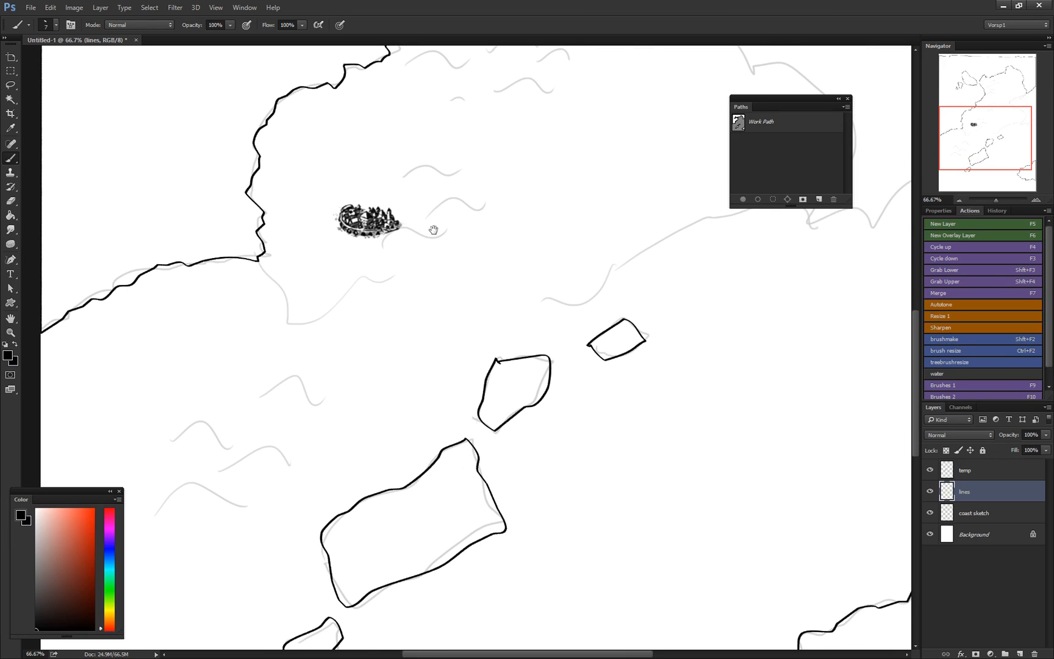
left_click_drag(587, 374, 527, 319)
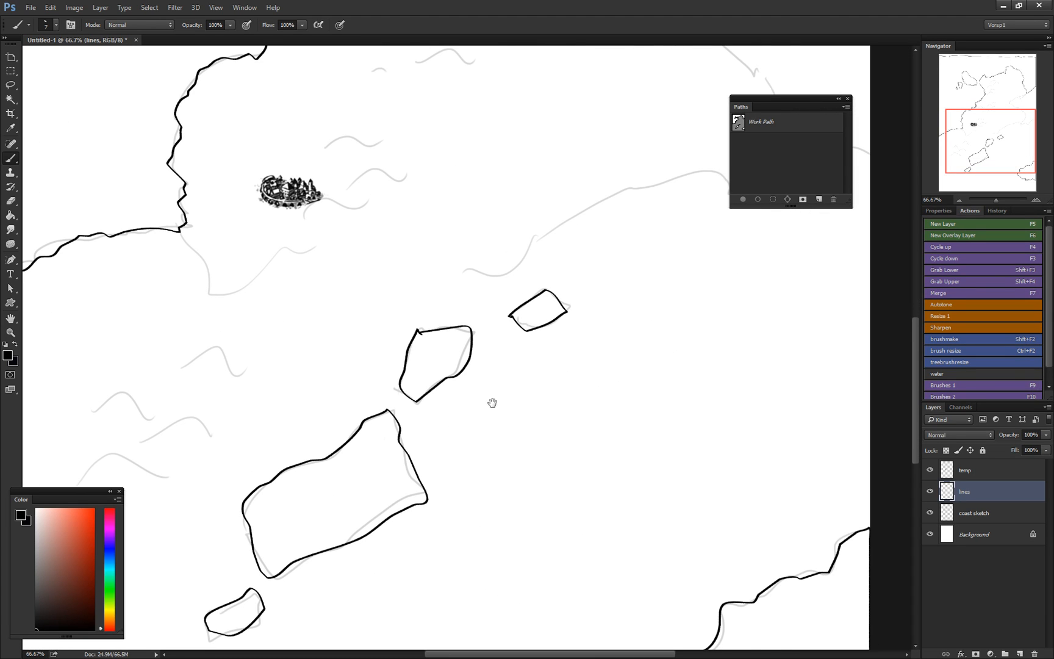
left_click_drag(492, 402, 540, 310)
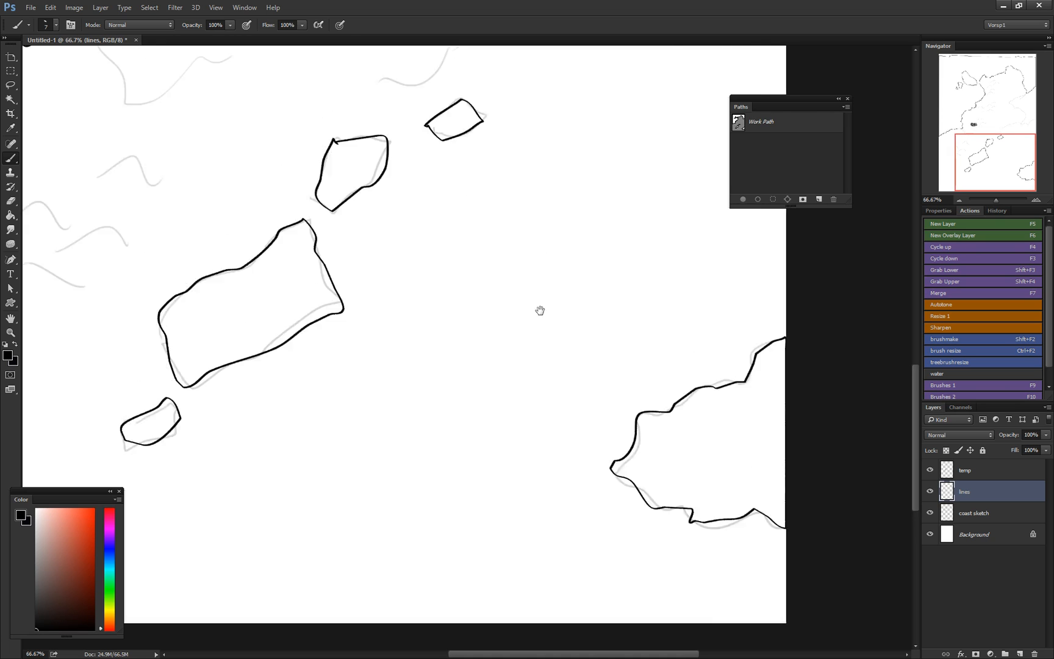
mouse_move(549, 266)
left_mouse_down()
mouse_move(549, 343)
mouse_move(616, 381)
left_mouse_up()
left_click_drag(534, 288, 593, 404)
mouse_move(471, 352)
left_mouse_down()
mouse_move(287, 511)
mouse_move(527, 233)
mouse_move(264, 470)
mouse_move(209, 499)
left_mouse_up()
left_click_drag(383, 383, 369, 392)
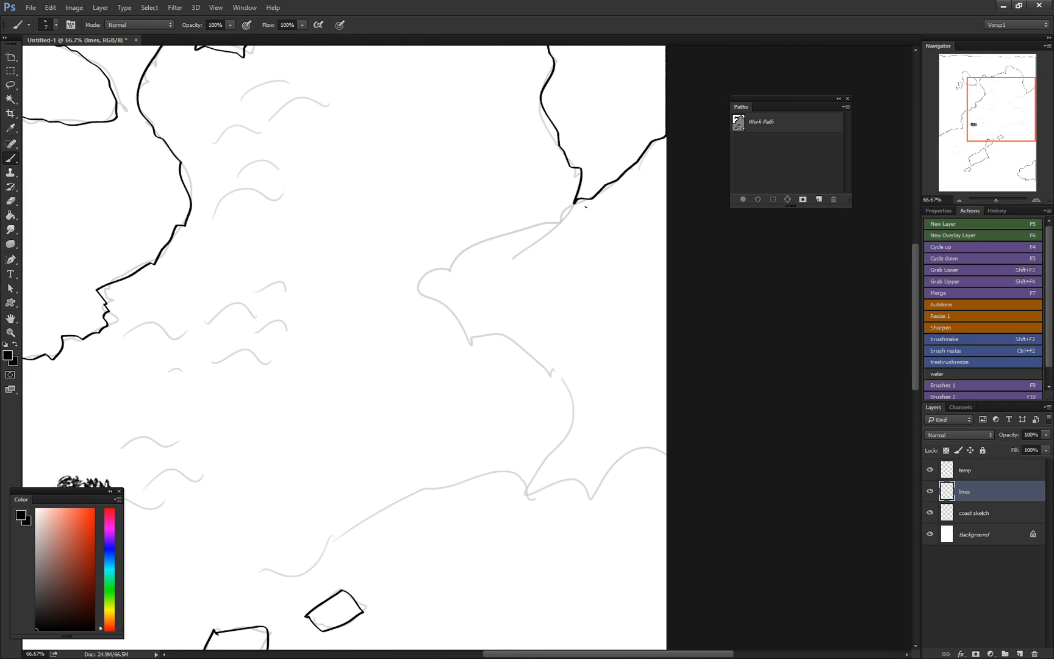
mouse_move(459, 450)
left_mouse_down()
mouse_move(480, 296)
mouse_move(456, 348)
mouse_move(640, 342)
mouse_move(607, 518)
mouse_move(440, 286)
left_mouse_up()
Step: Stamp a jp-mountain-6 mountain on the temp layer, near the fork of the sketched lines in the east
right_click(435, 293)
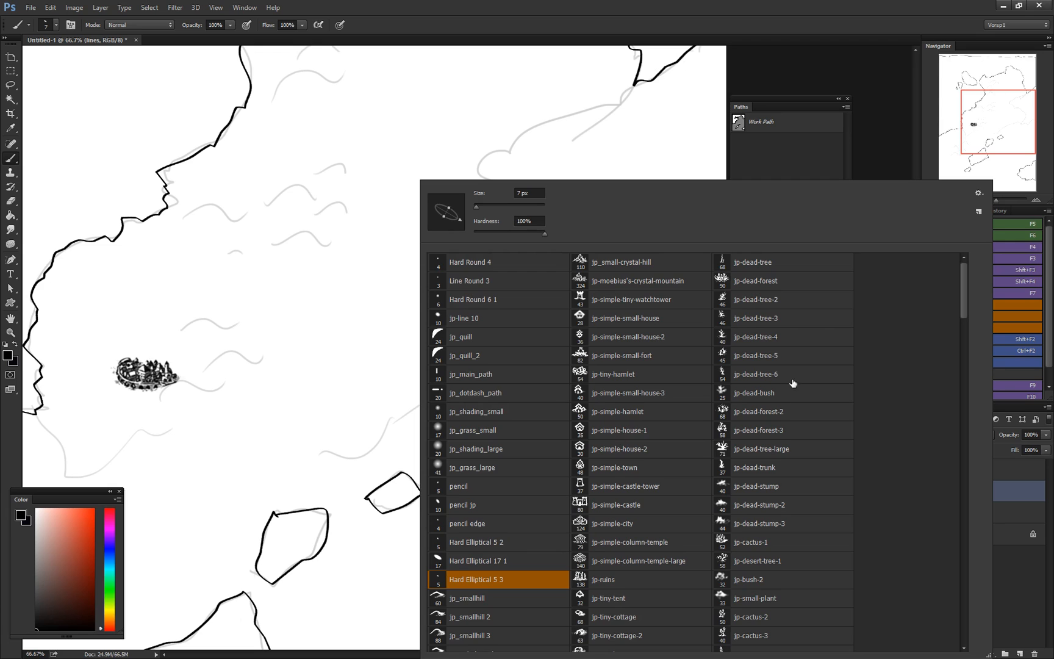
mouse_move(964, 292)
left_mouse_down()
mouse_move(933, 302)
mouse_move(966, 371)
mouse_move(983, 521)
mouse_move(976, 489)
left_mouse_up()
left_click(505, 398)
left_click(364, 245)
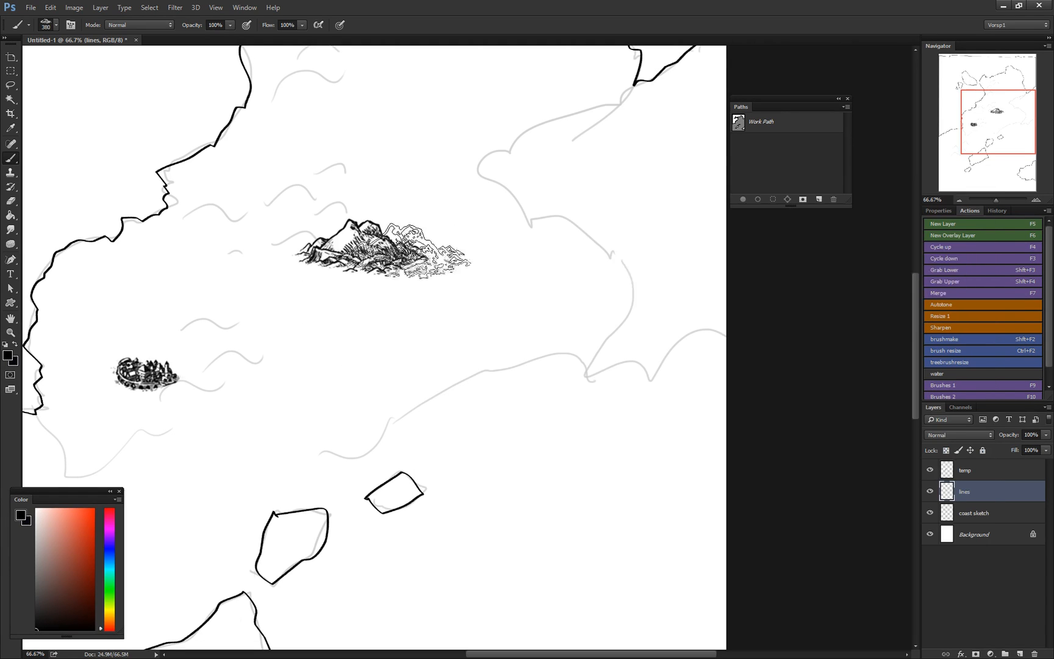
key("ctrl+z")
left_click(978, 474)
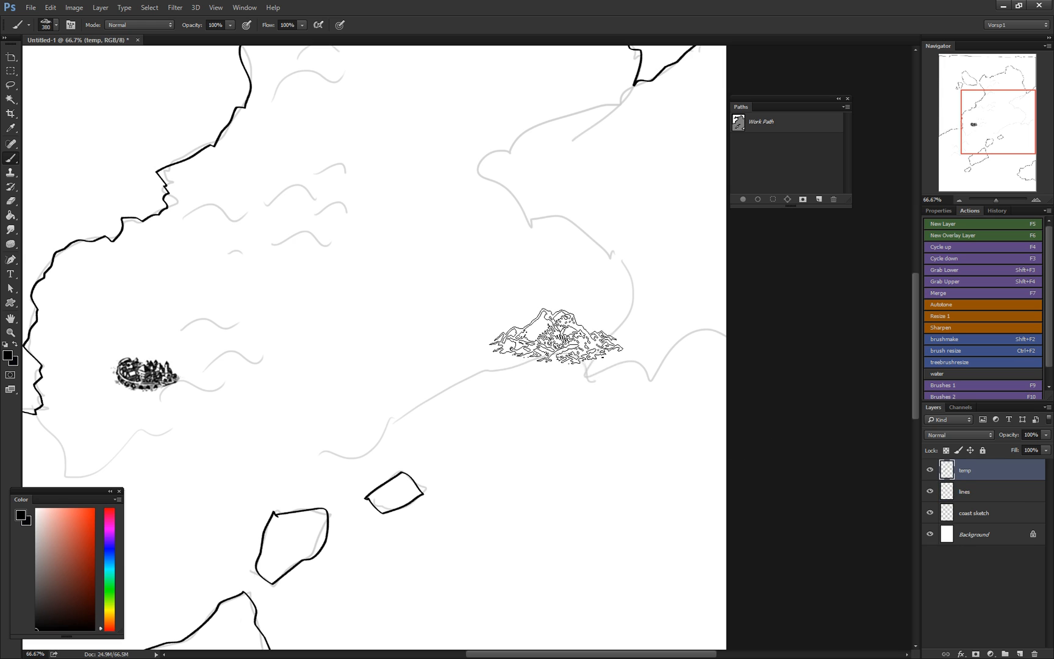
left_click(558, 346)
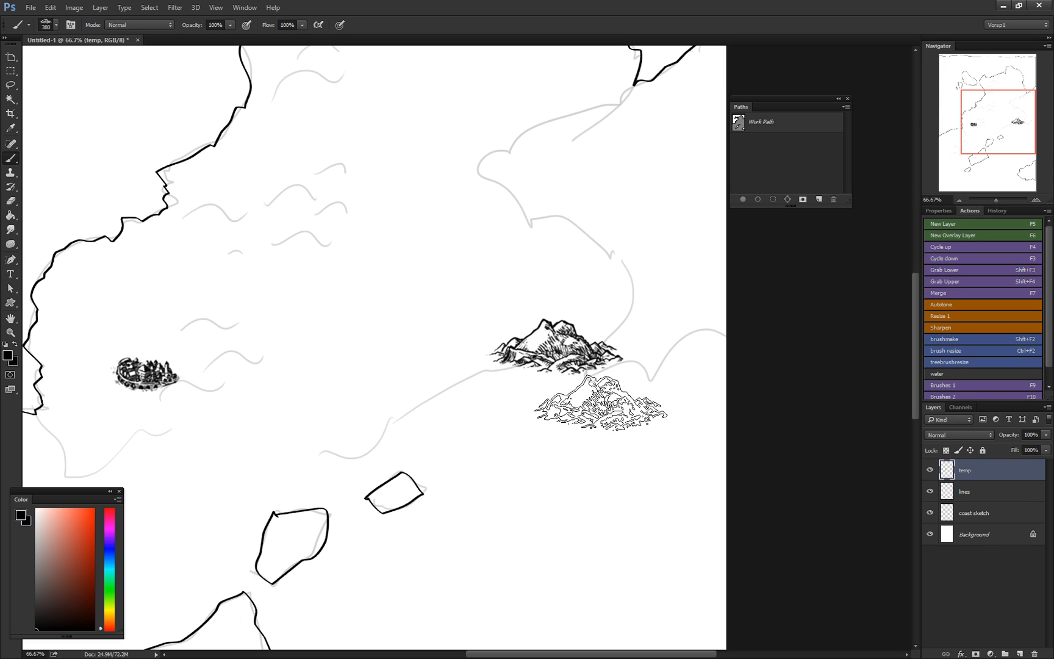
Step: Add a jp-mountain-3 stamp directly west of the first mountain so that the two join into a range
right_click(600, 402)
scroll(586, 406, "up", 2)
left_click(531, 381)
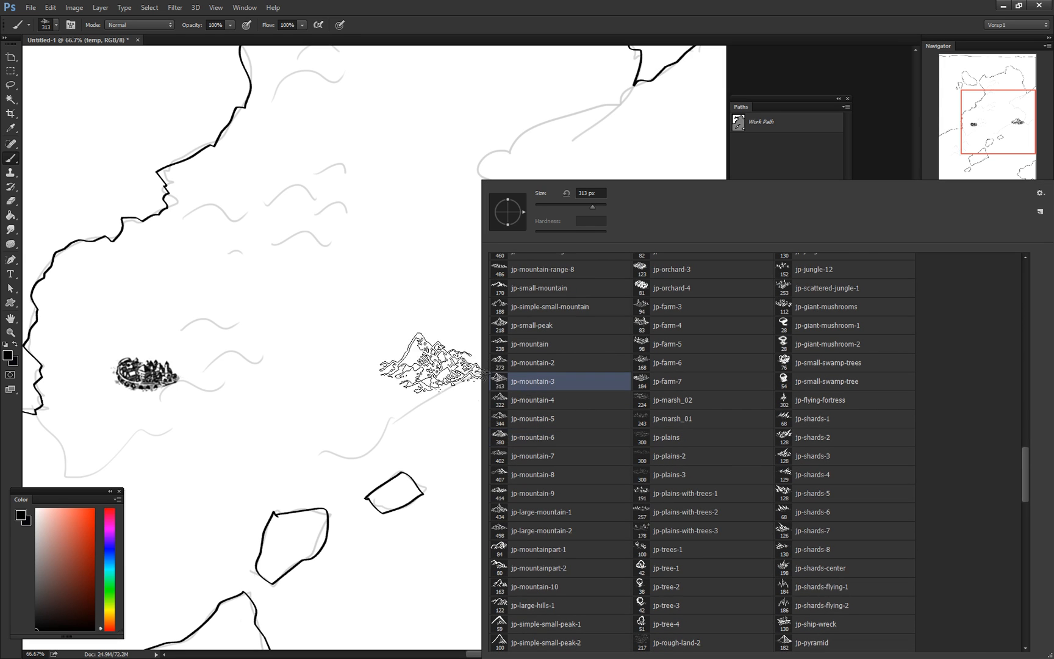
left_click(406, 344)
key("ctrl+z")
left_click(474, 371)
Step: Extend the mountain range westward with one jp-mountain-2 stamp and one jp-mountain stamp at its western end
right_click(565, 402)
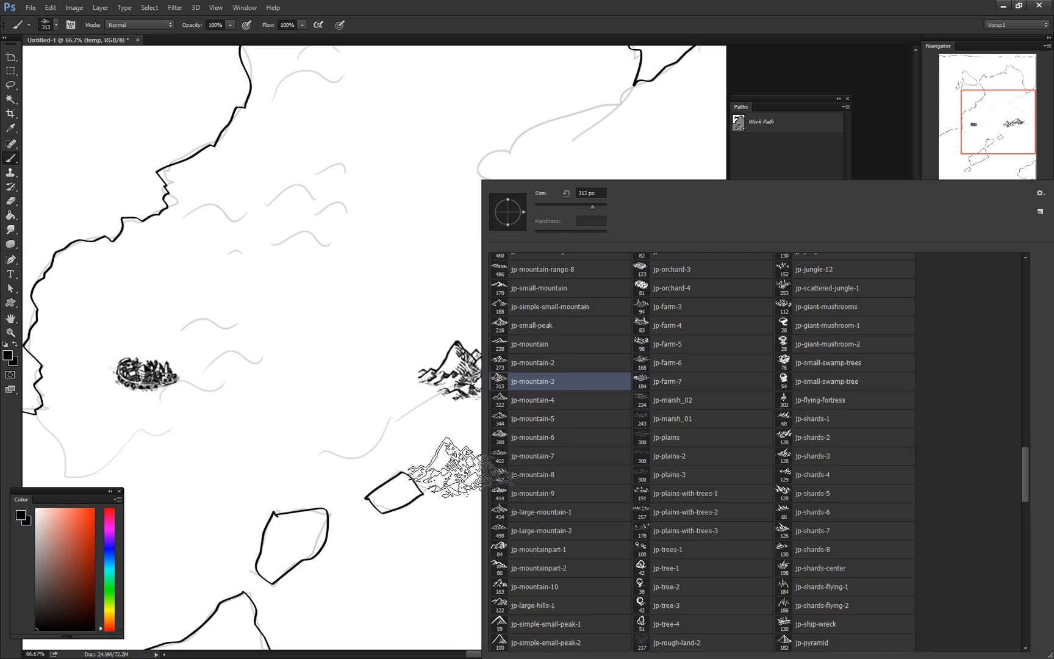
scroll(530, 391, "up", 1)
left_click(530, 381)
left_click(406, 379)
right_click(510, 395)
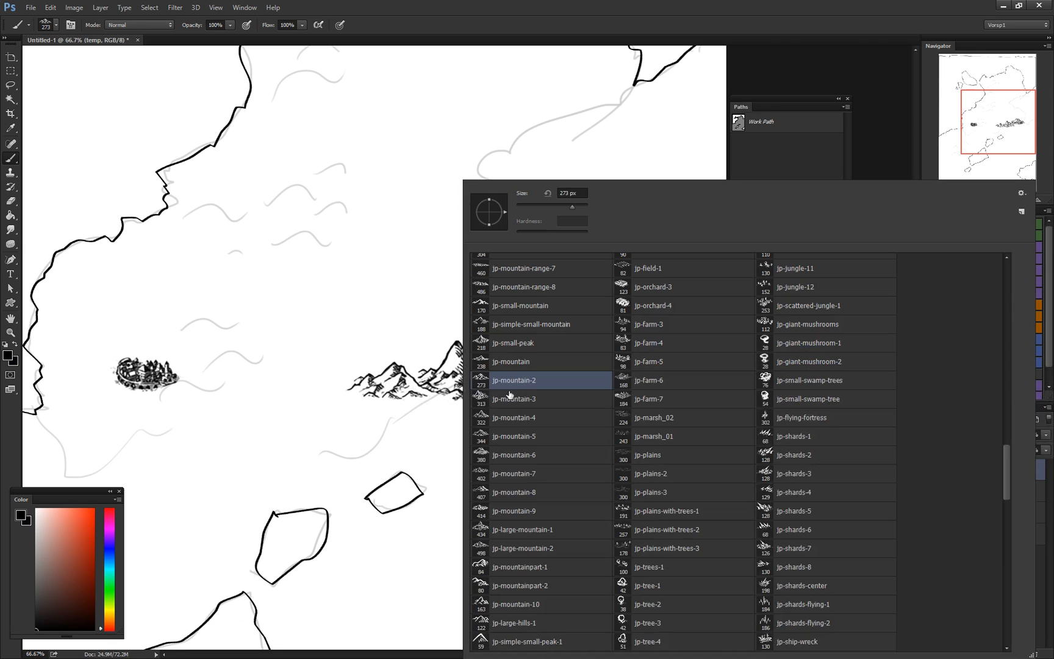
left_click(511, 363)
left_click(354, 383)
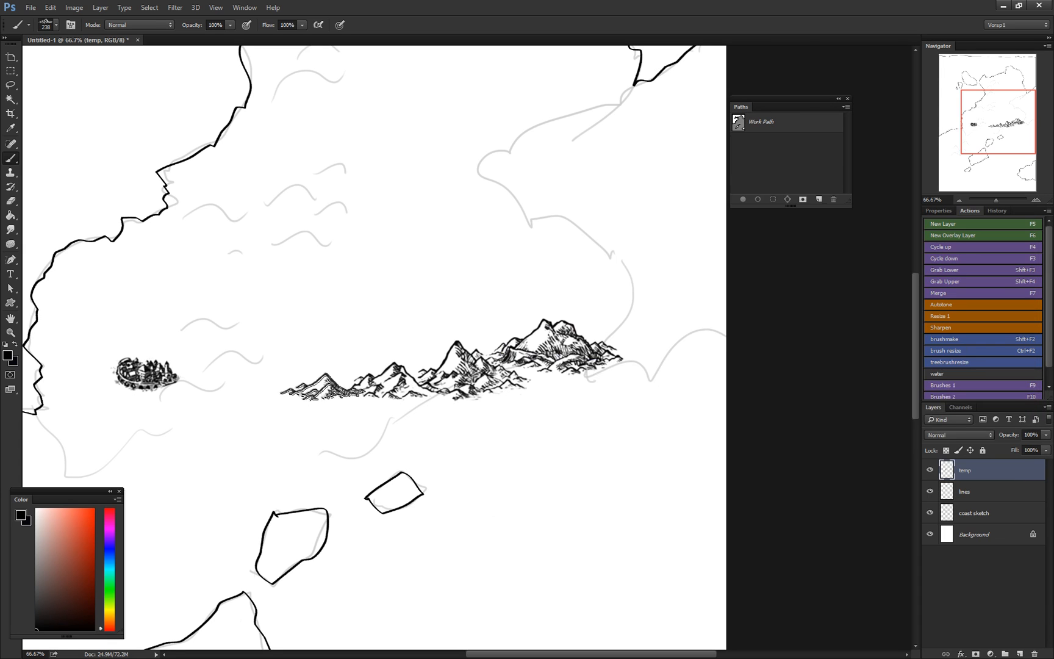
Step: Stamp a jp-small-mountains cluster just south of the middle of the mountain range
right_click(482, 180)
scroll(549, 350, "up", 5)
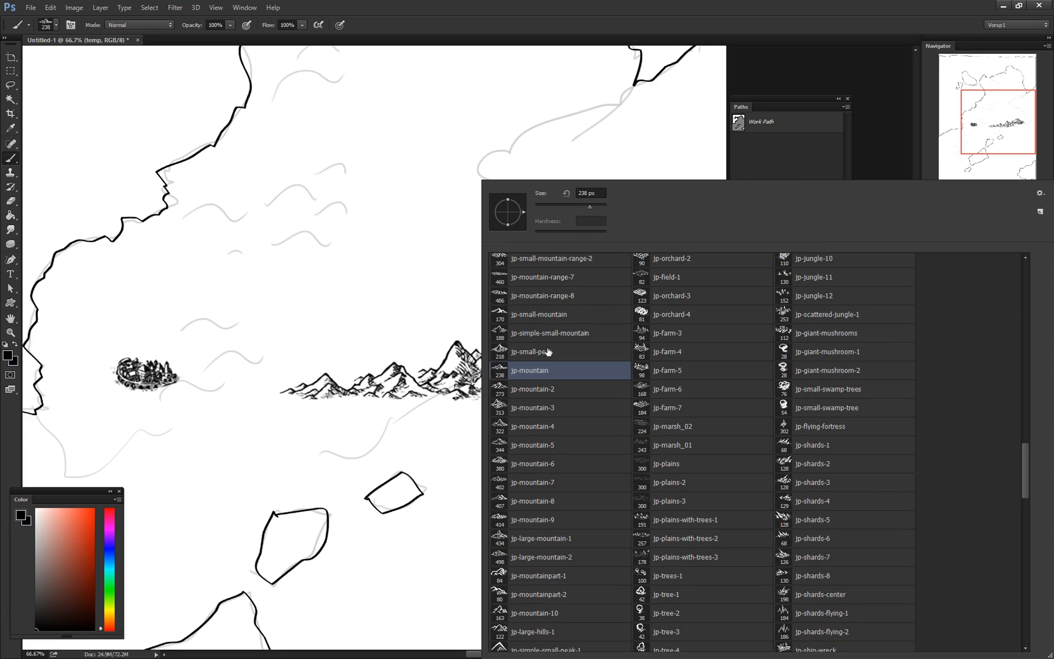
scroll(549, 350, "up", 3)
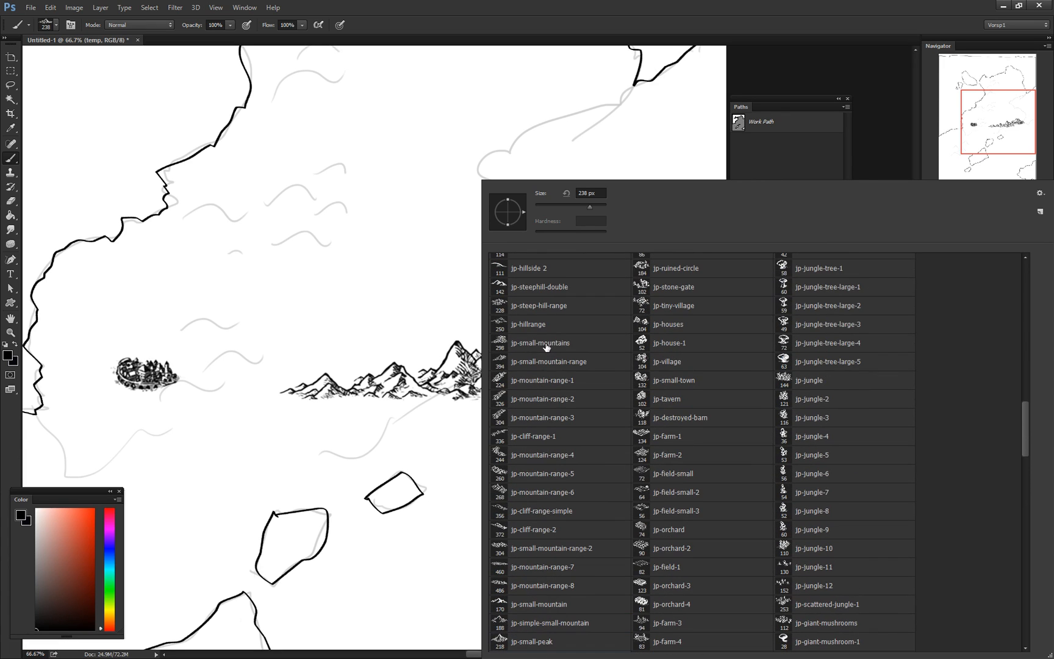
left_click(546, 342)
left_click(411, 418)
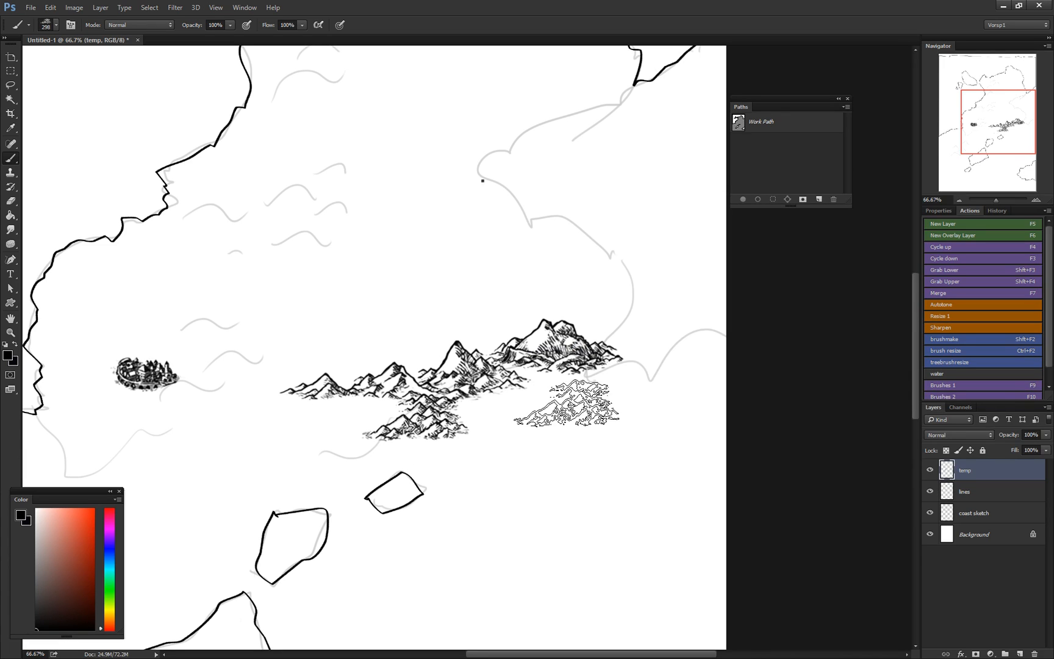
Step: Stamp a jp-walled-city-2 city at the southwestern foot of the mountain range, beside the small-mountains cluster
right_click(481, 178)
scroll(579, 387, "down", 5)
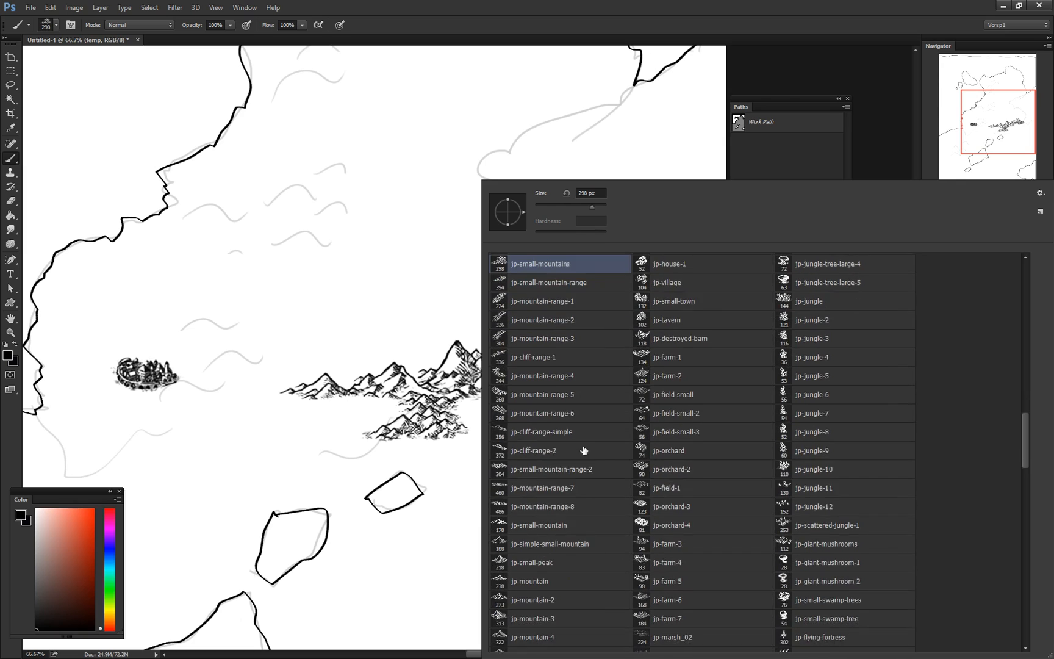
scroll(580, 519, "down", 6)
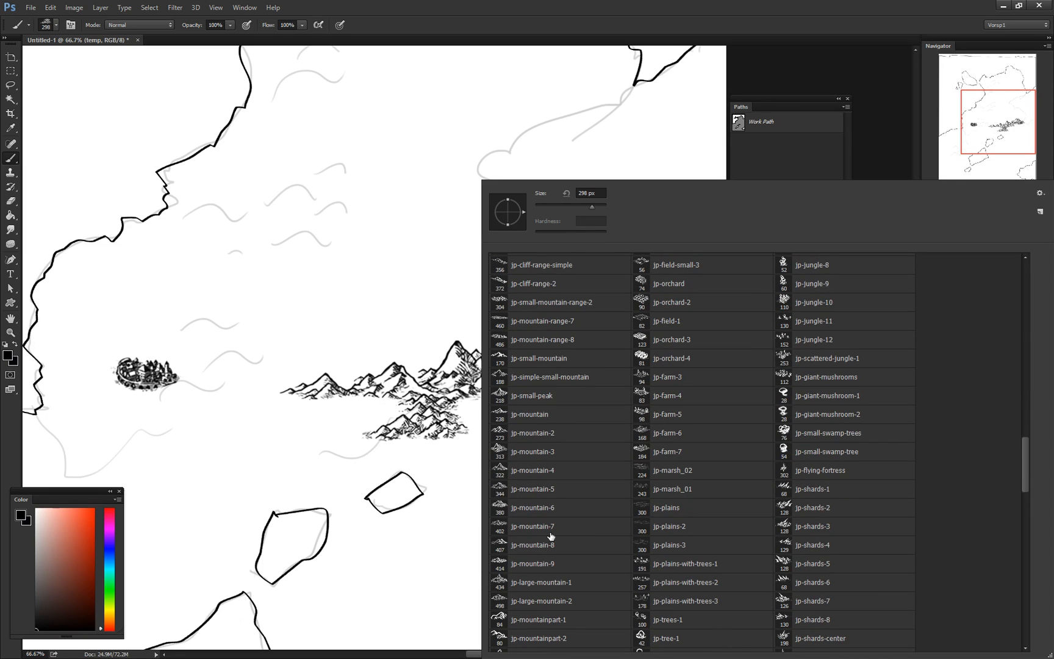
scroll(568, 567, "down", 7)
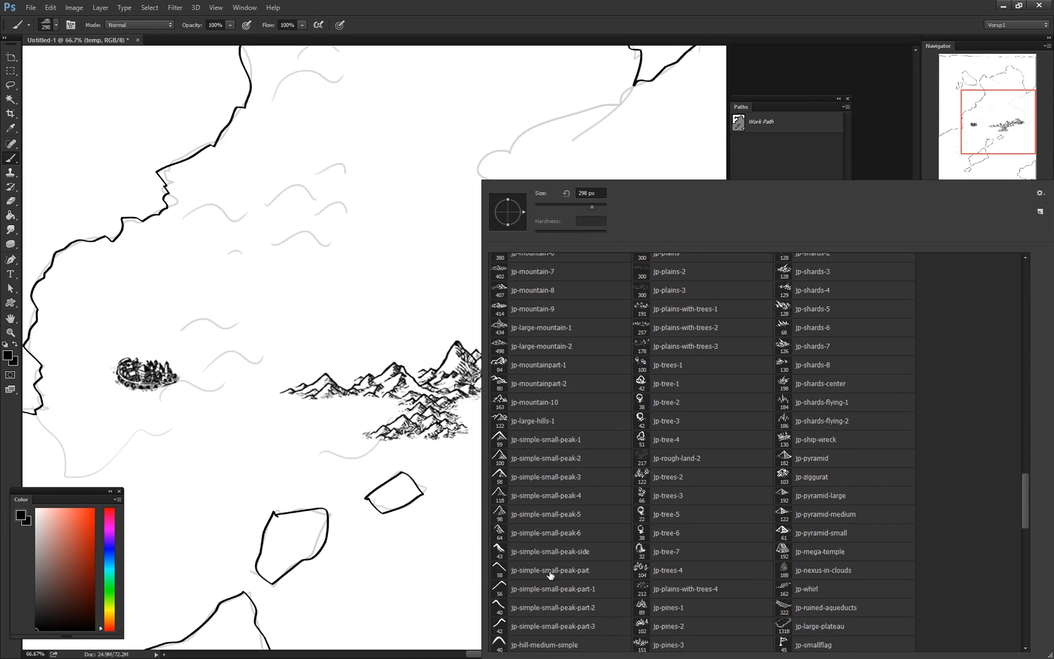
scroll(552, 572, "down", 7)
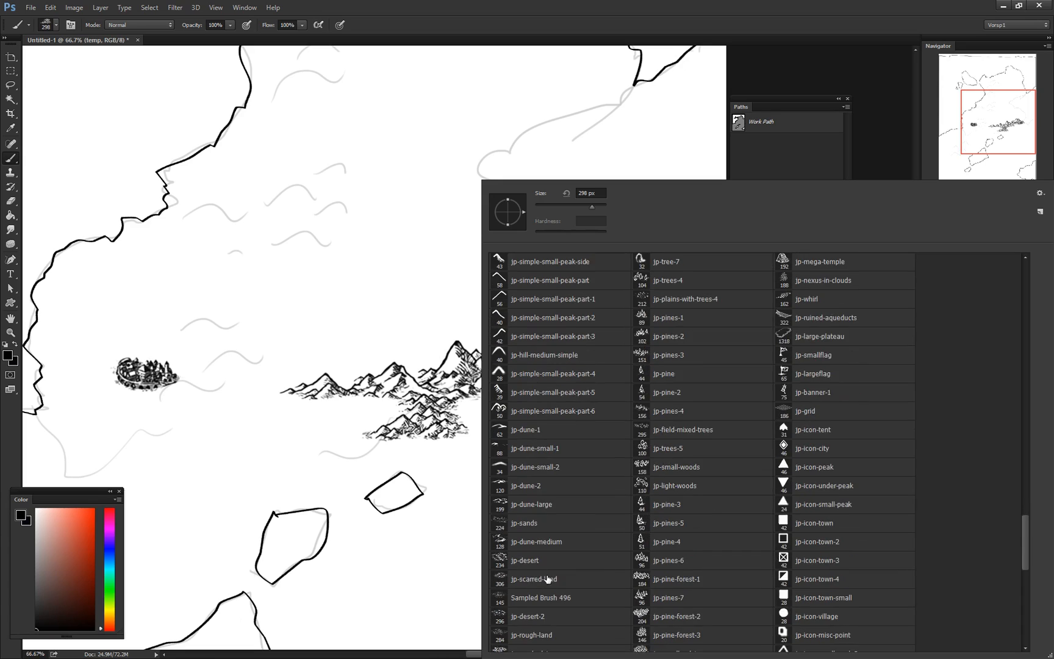
scroll(635, 552, "down", 3)
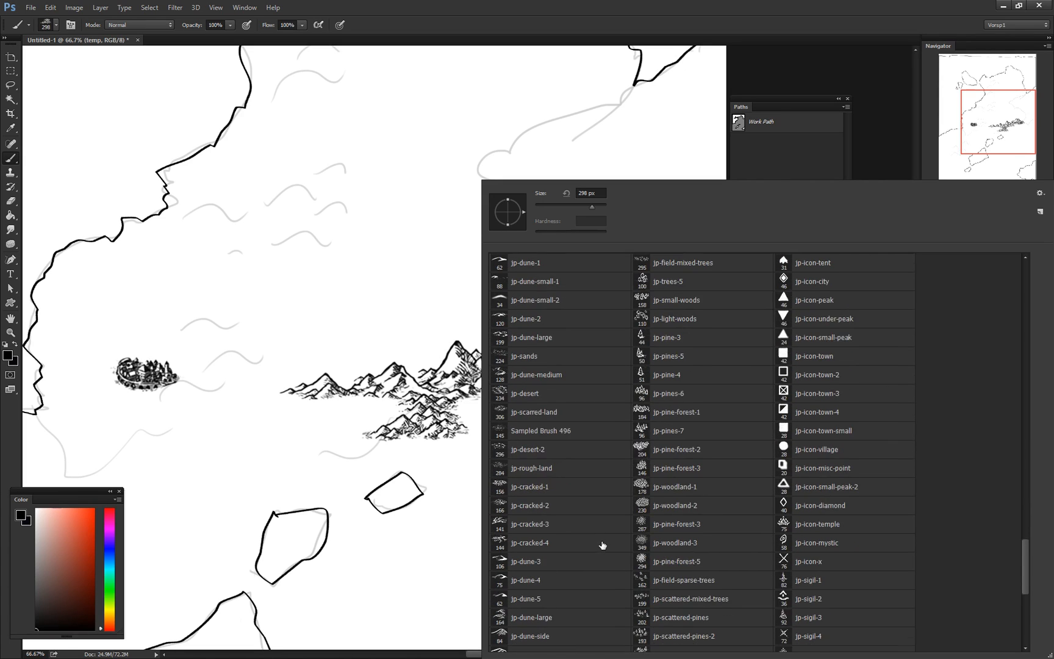
left_click_drag(1025, 570, 1004, 394)
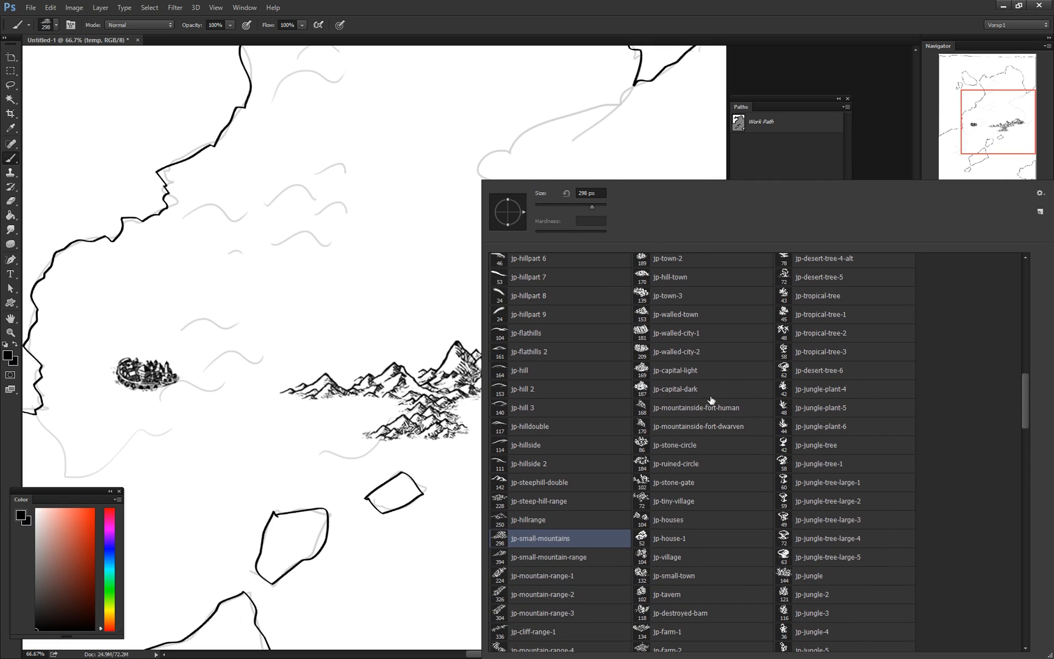
left_click(650, 354)
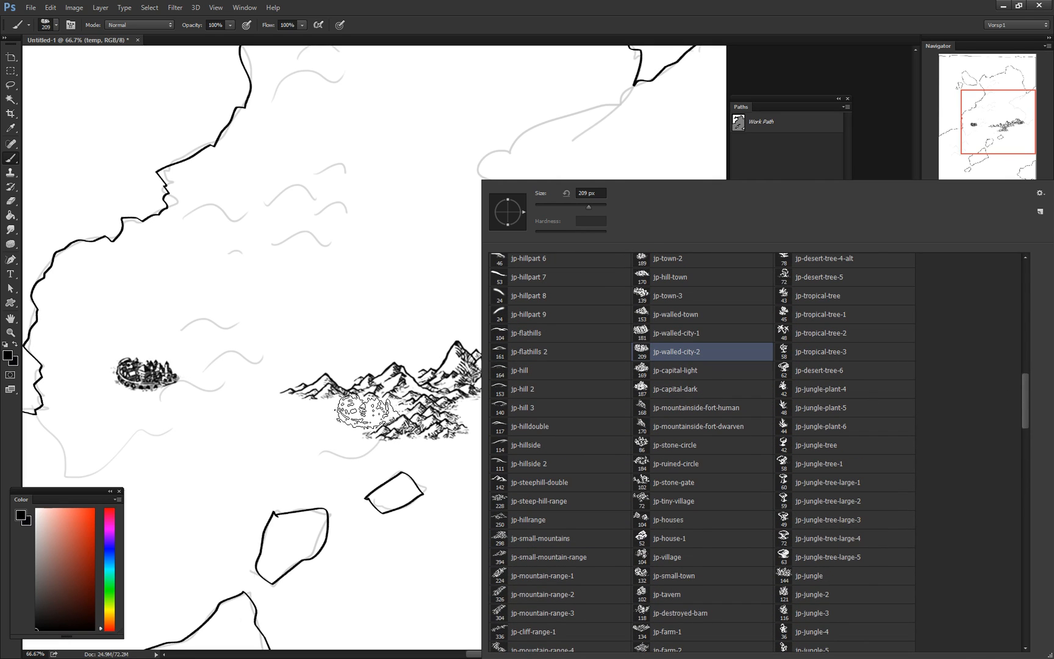
left_click(368, 411)
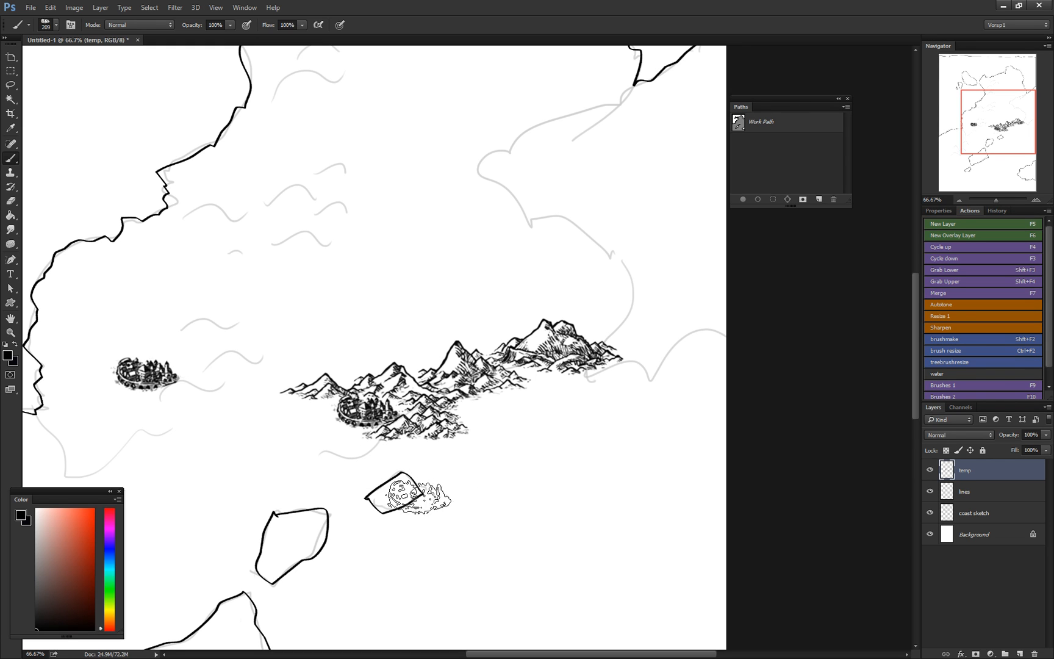
Step: Examine up close how the walled city overlaps the surrounding mountain stamps, and check the range as a whole
left_click_drag(511, 490, 540, 400)
key("ctrl+plus")
key("ctrl+plus")
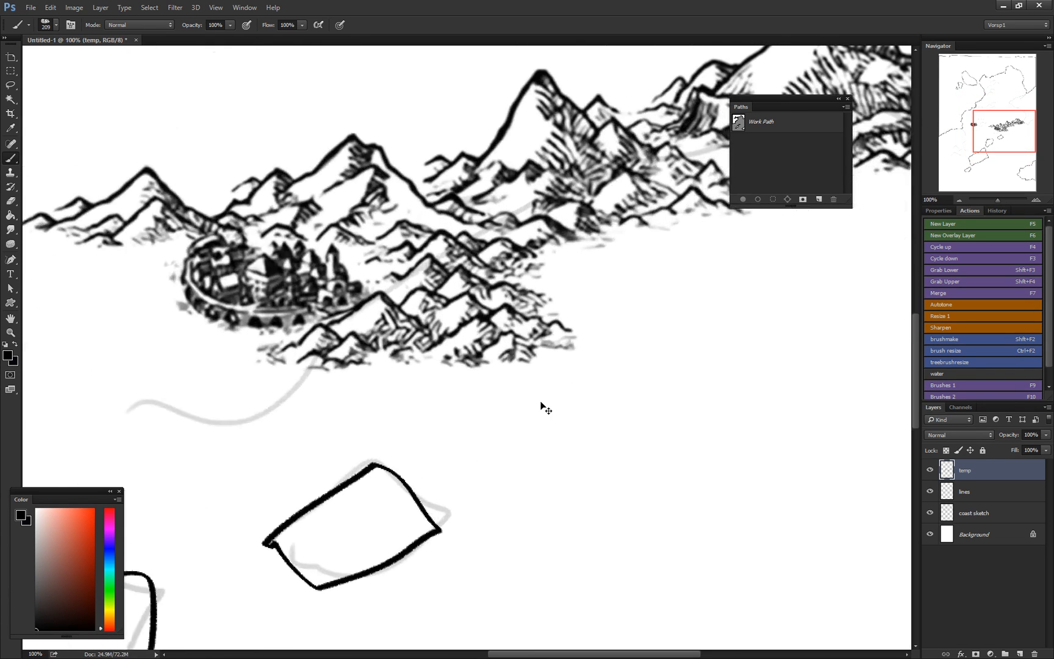
left_click_drag(410, 391, 584, 444)
key("ctrl+minus")
key("ctrl+minus")
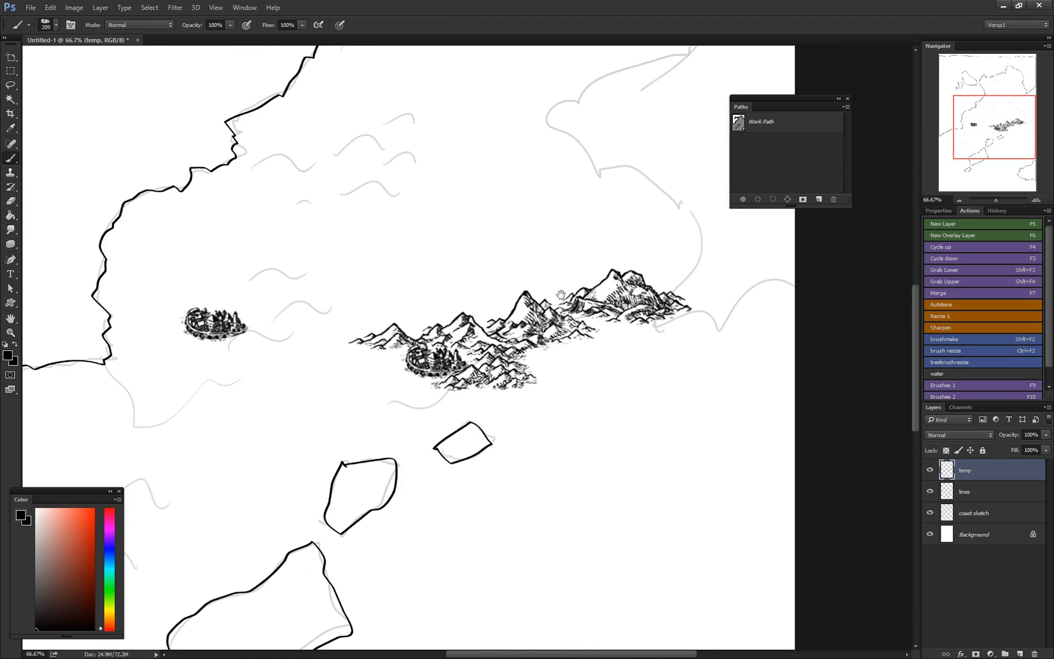
left_click_drag(565, 276, 502, 395)
left_click_drag(546, 353, 534, 318)
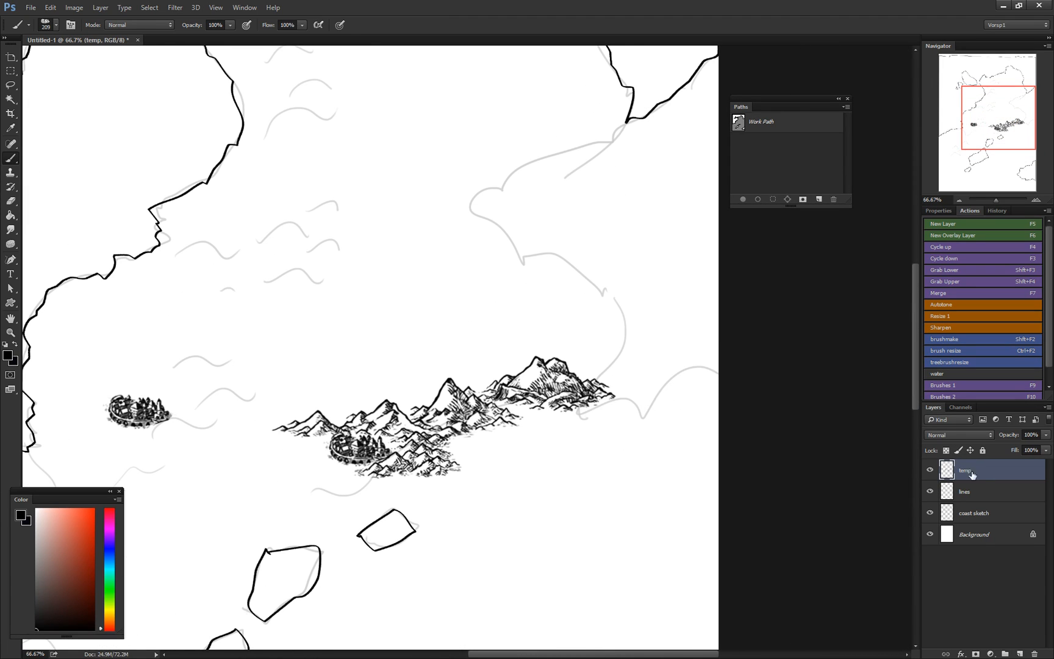
Step: Create a new layer above the temp layer and name it rivers
left_click(1019, 654)
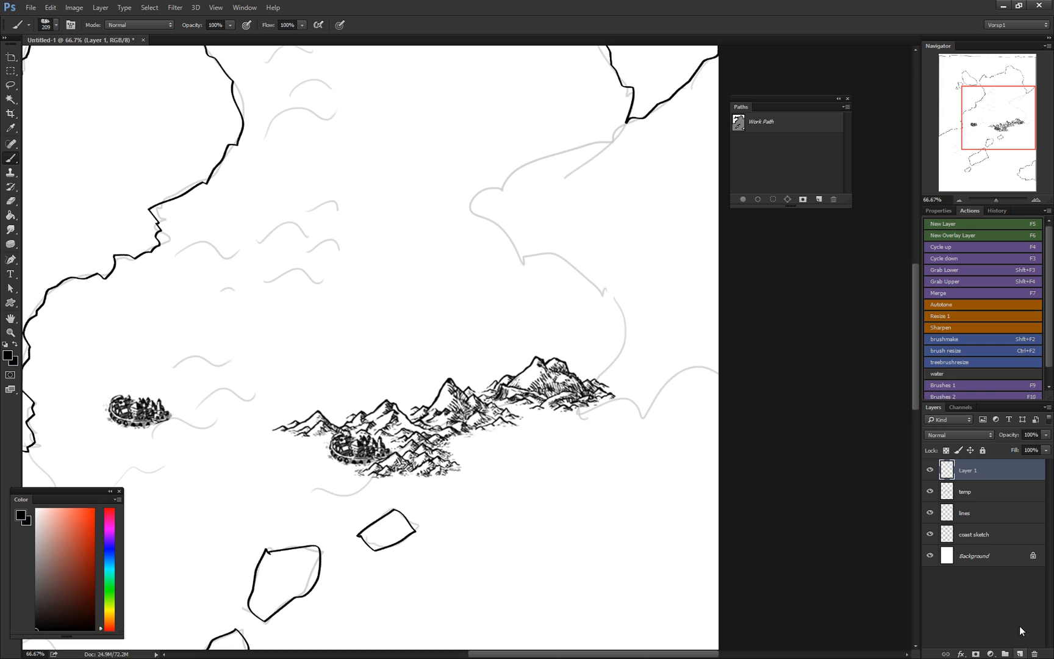
double_click(967, 470)
type("rivers")
key("Return")
Step: Trace a winding river path with the Freeform Pen tool from the northeastern coast inlet along the sketched line to the easternmost mountain
left_click_drag(574, 246, 538, 303)
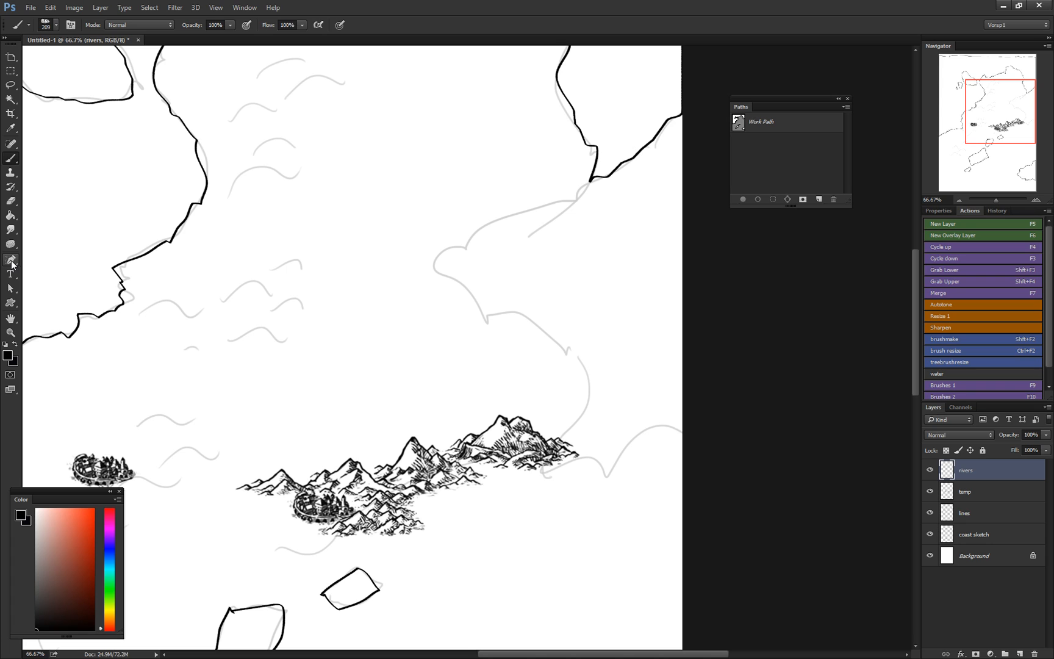
left_click(11, 262)
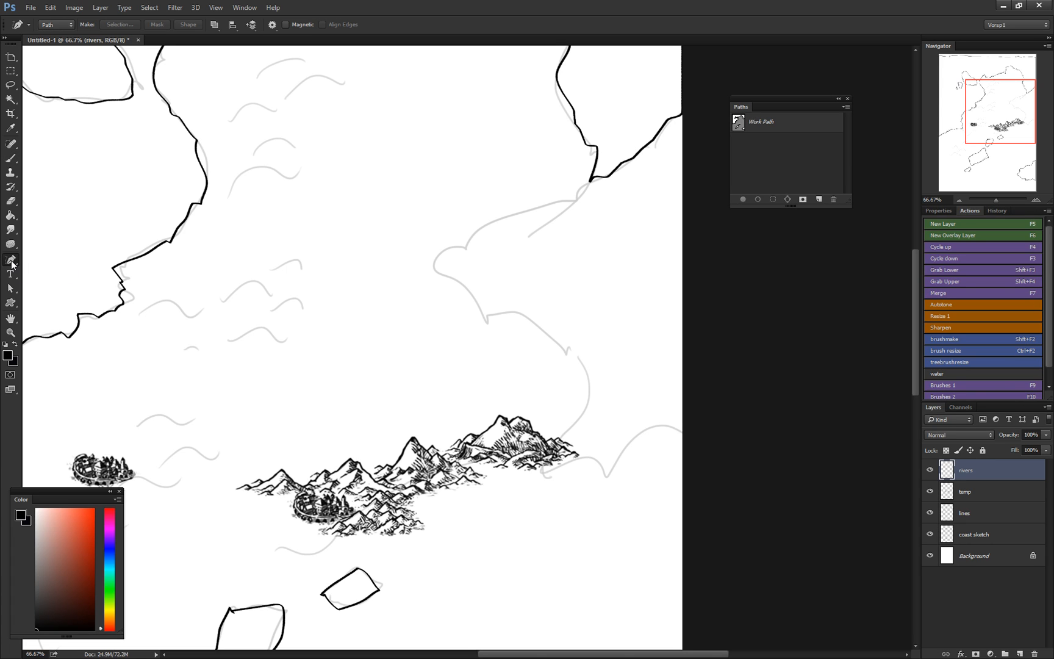
left_click(11, 263)
left_click(54, 268)
left_click(9, 262)
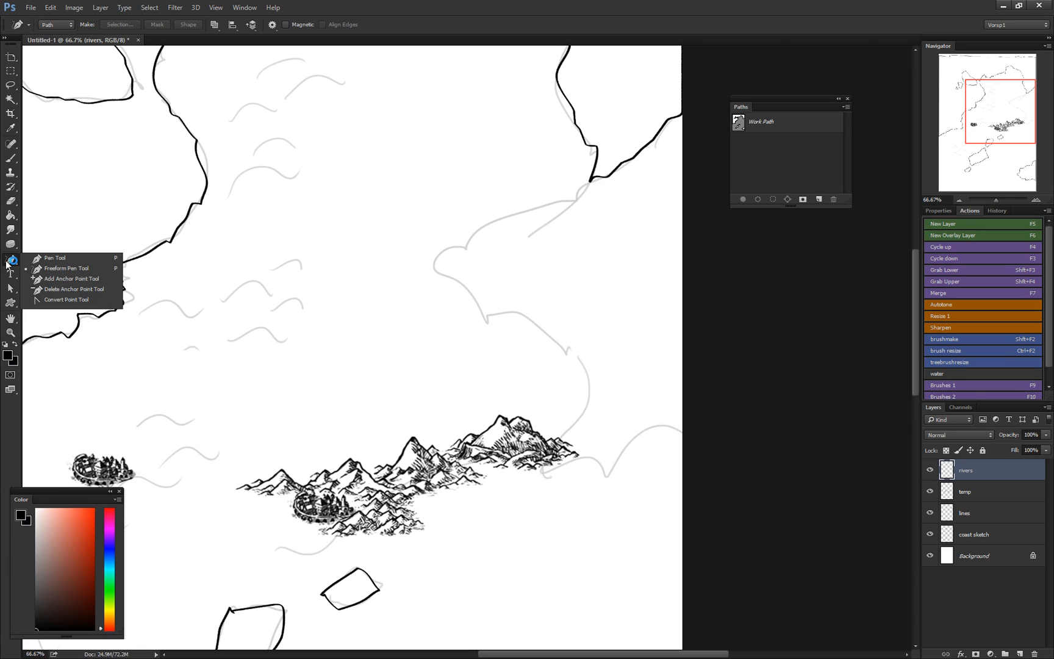
left_click(50, 272)
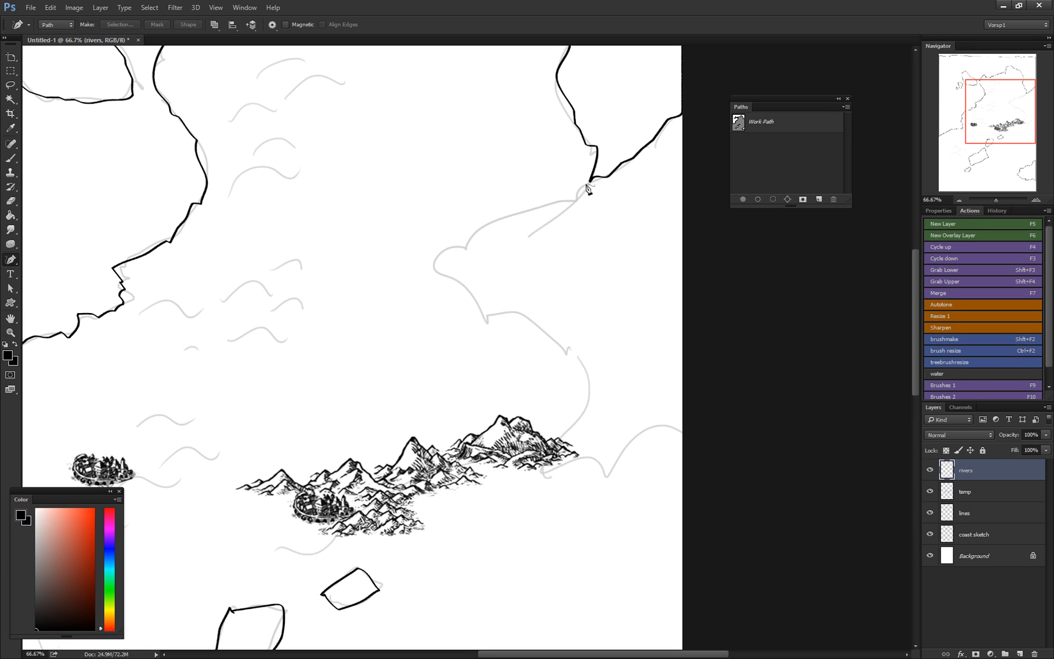
mouse_move(589, 181)
left_mouse_down()
mouse_move(488, 225)
mouse_move(446, 260)
mouse_move(484, 310)
mouse_move(556, 340)
mouse_move(556, 352)
mouse_move(592, 371)
mouse_move(598, 392)
mouse_move(547, 445)
left_mouse_up()
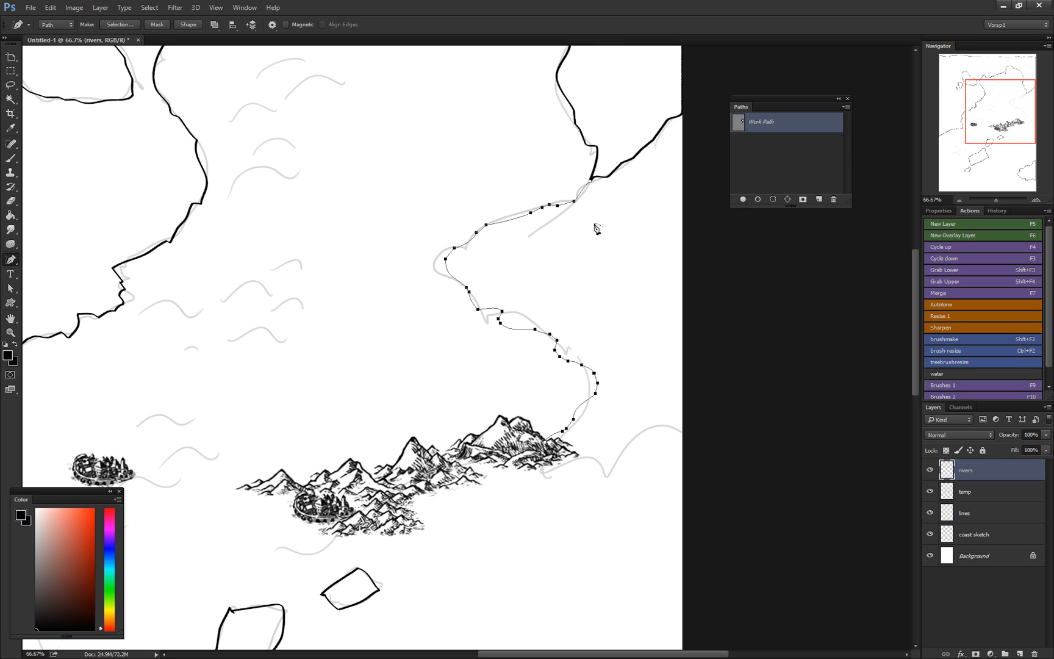
Step: Choose the Hard Elliptical 5 3 brush and set its size to 6 px
key("b")
right_click(285, 239)
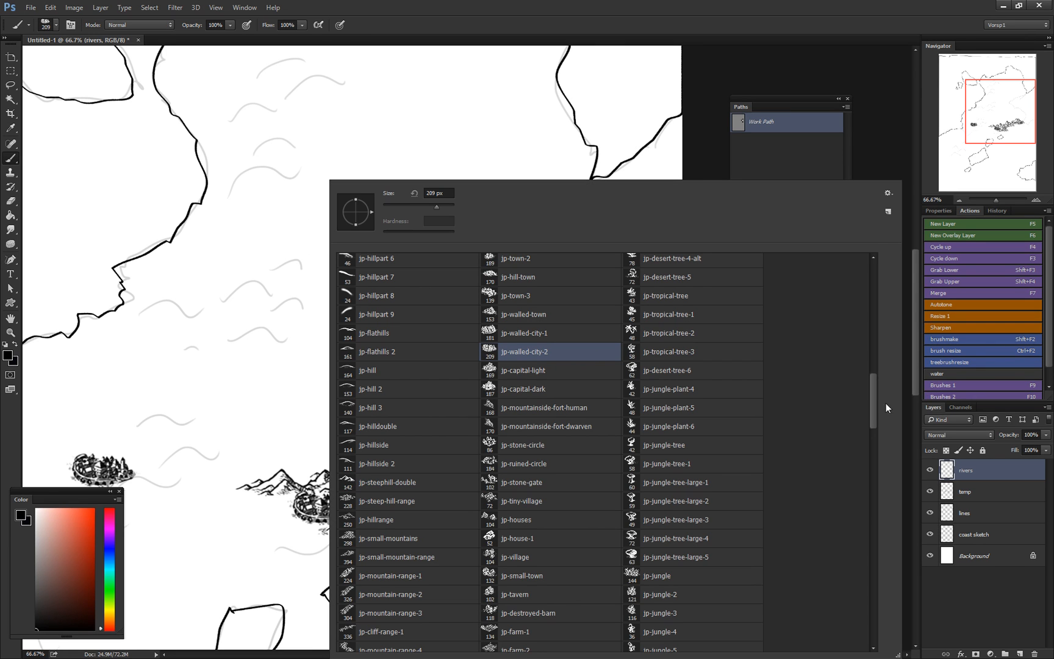
left_click_drag(872, 403, 871, 288)
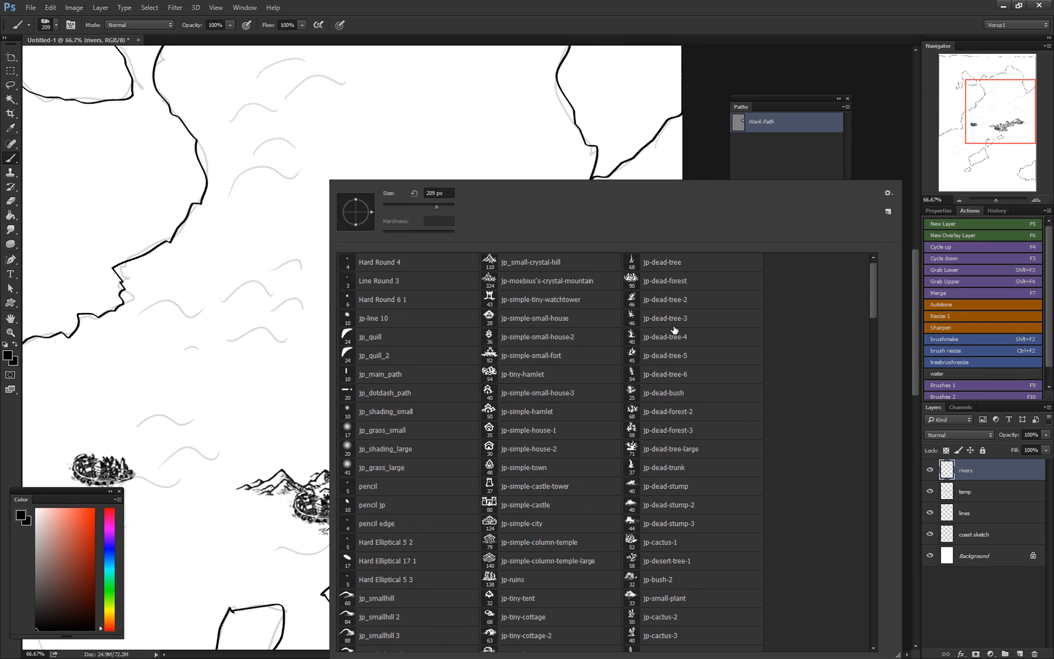
left_click(393, 586)
left_click(433, 194)
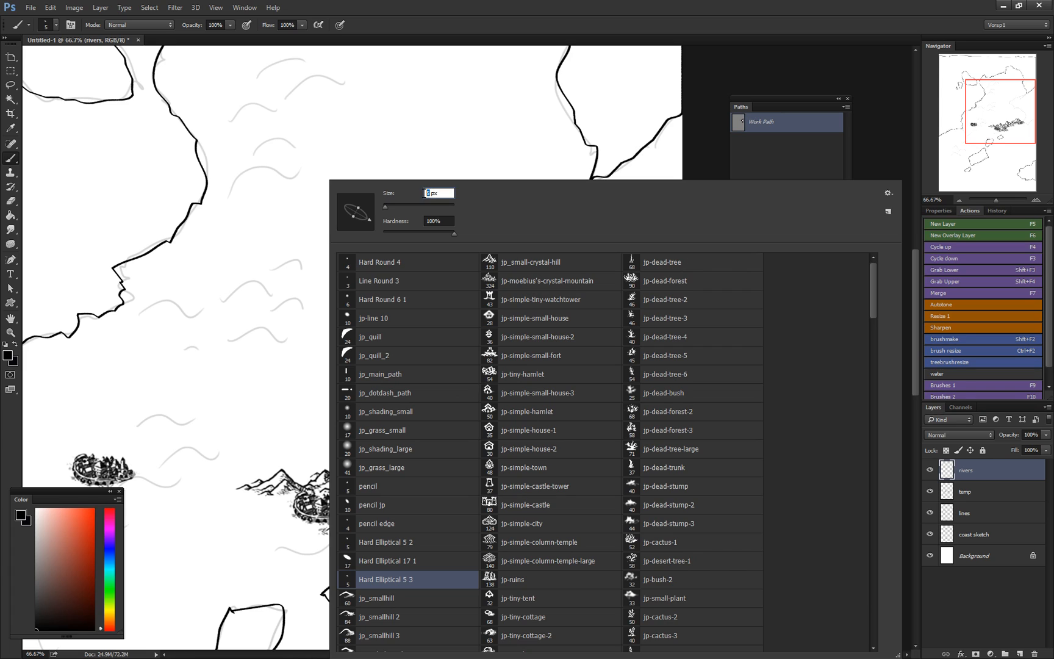
type("6")
key("Return")
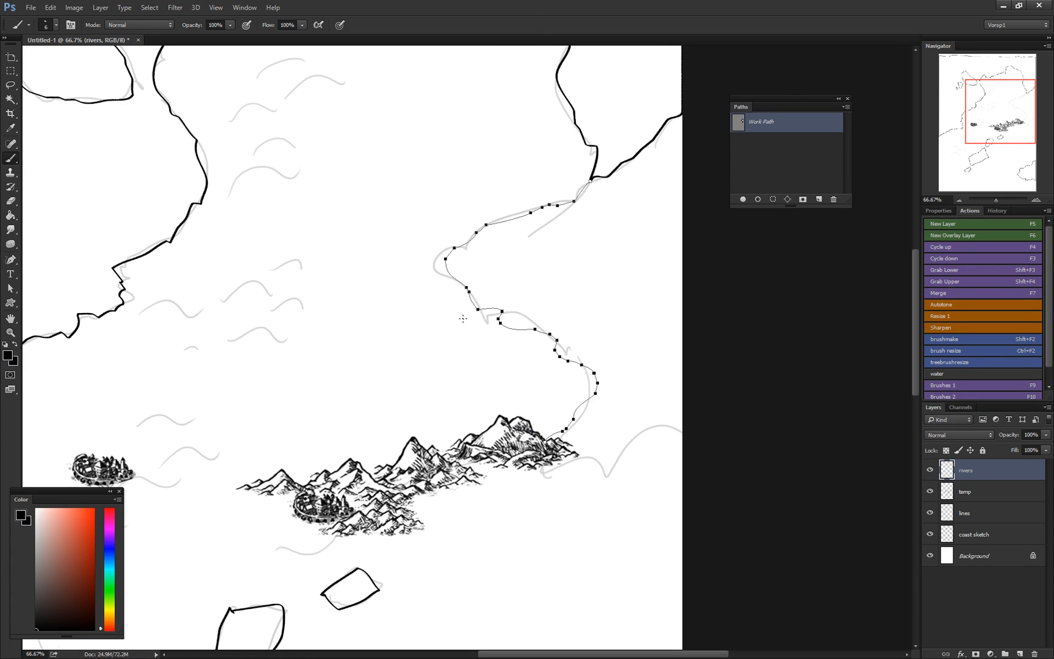
Step: Stroke the river's work path with the brush on the rivers layer and deselect the path
right_click(761, 130)
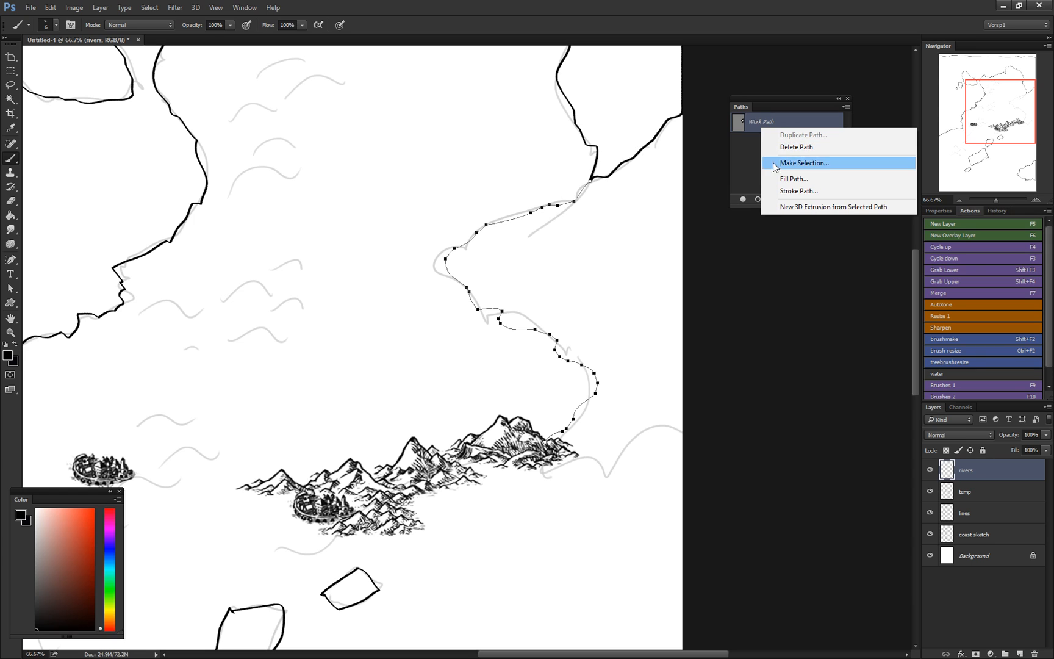
left_click(791, 193)
left_click(602, 218)
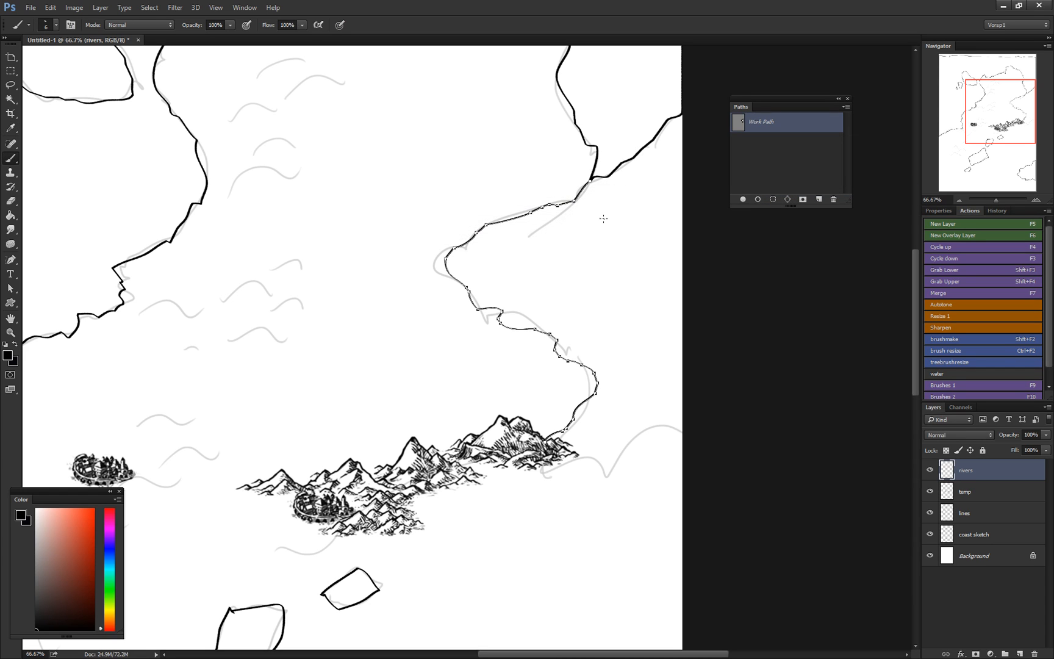
left_click(750, 169)
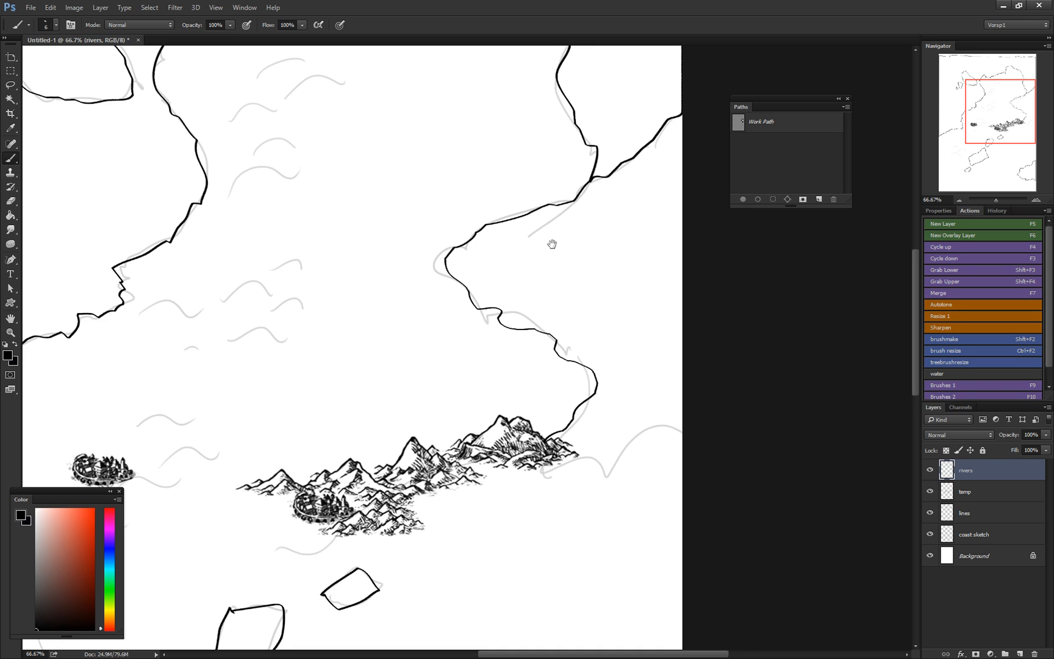
Step: Examine the river line's thickness and shape along its course from the coast inlet to the eastern mountains
left_click_drag(551, 244, 463, 318)
key("ctrl+plus")
key("ctrl+plus")
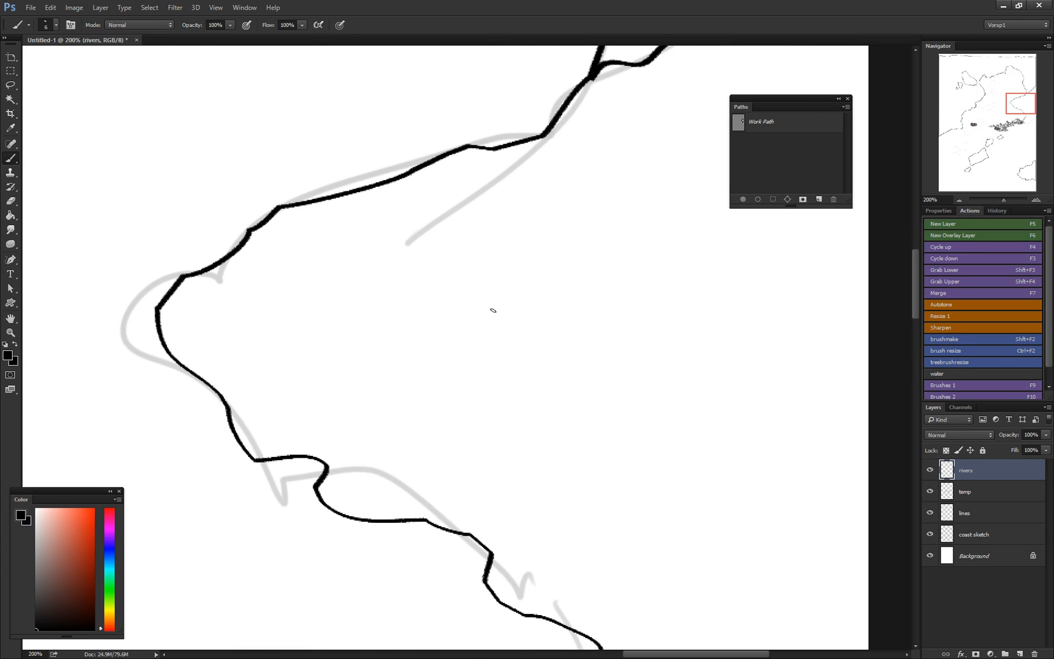
left_click_drag(515, 147, 475, 247)
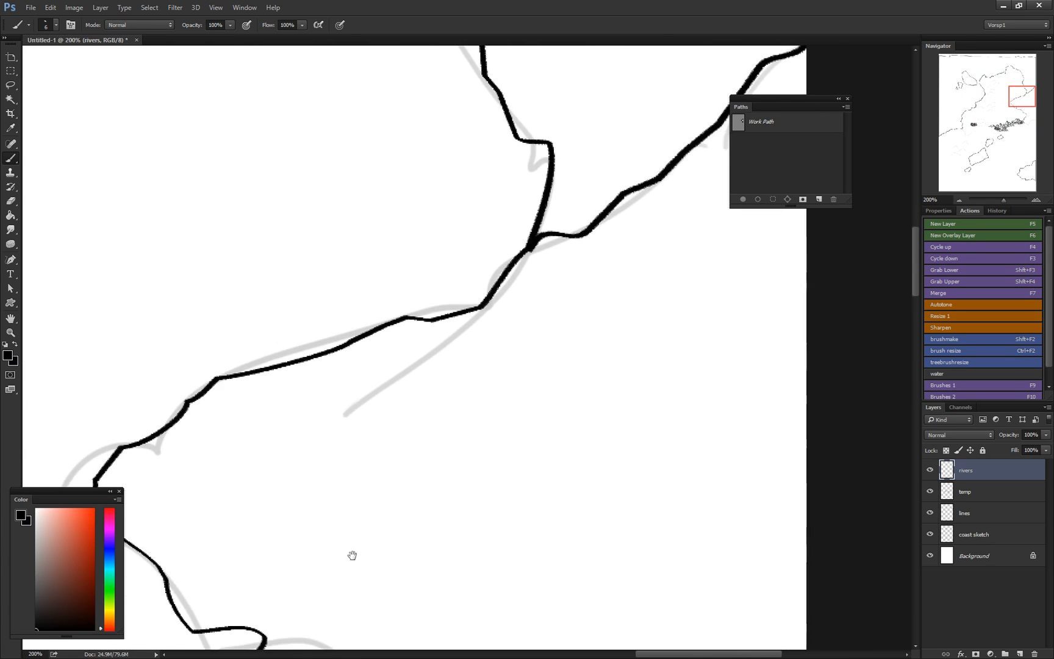
left_click_drag(353, 555, 454, 213)
left_click_drag(384, 610, 387, 286)
left_click_drag(475, 219, 450, 344)
left_click_drag(452, 411, 459, 355)
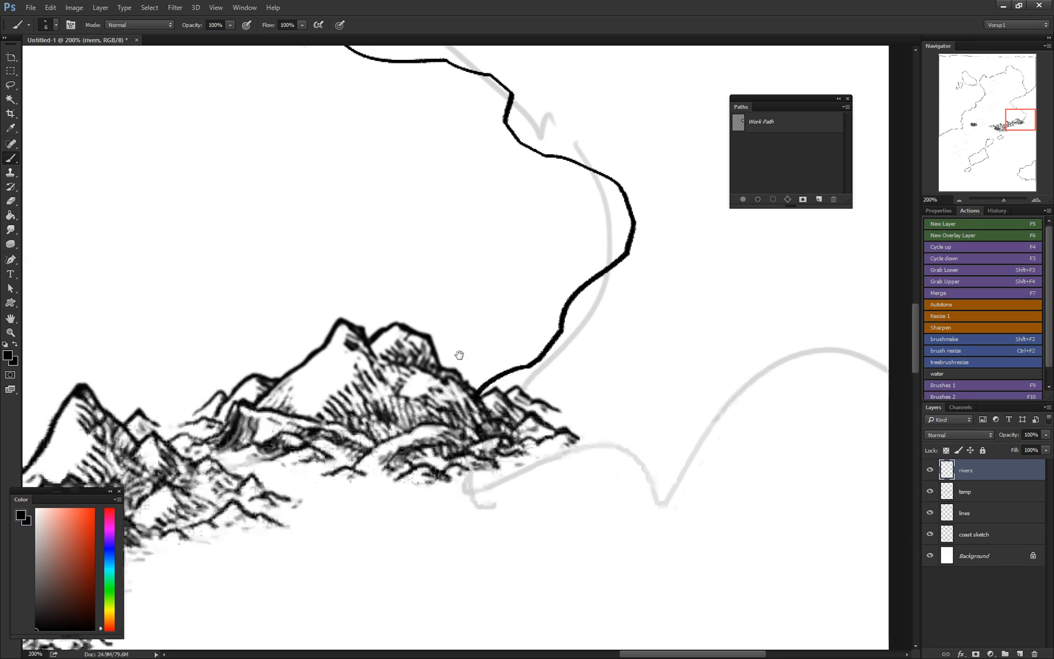
left_click_drag(486, 122, 436, 531)
left_click_drag(505, 78, 461, 360)
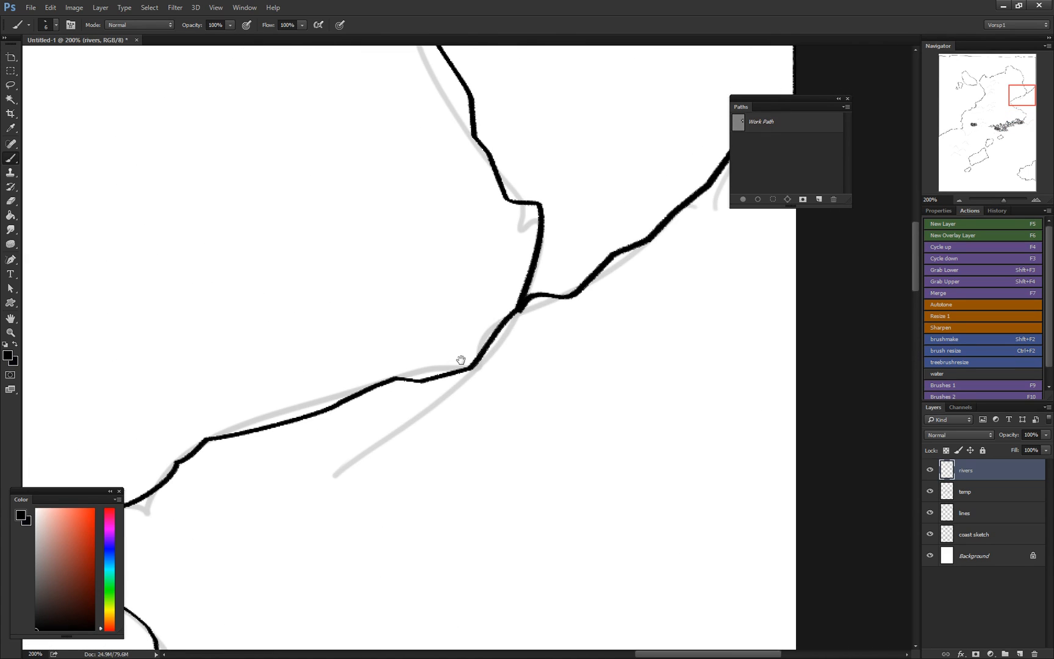
left_click_drag(350, 549, 366, 253)
left_click_drag(402, 552, 428, 283)
left_click_drag(396, 471, 563, 211)
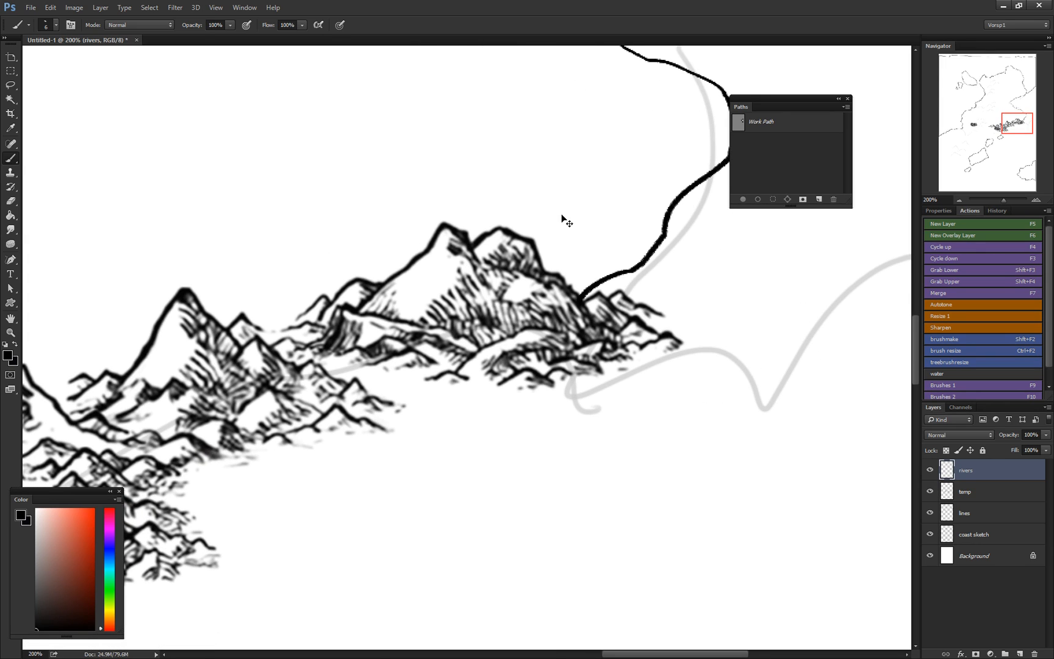
key("ctrl+minus")
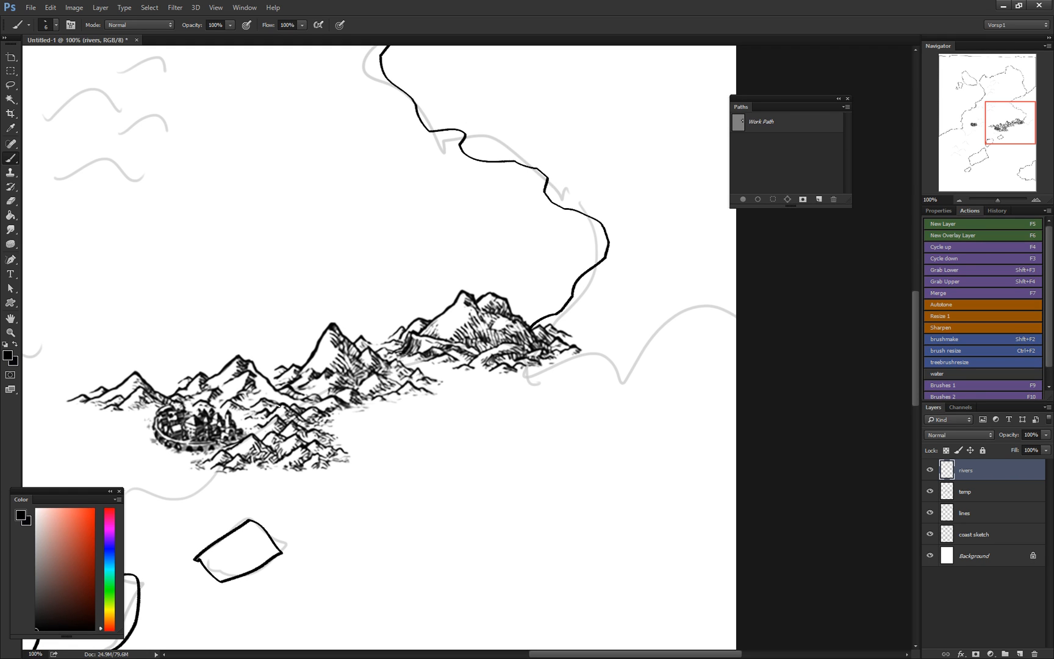
left_click_drag(235, 244, 417, 254)
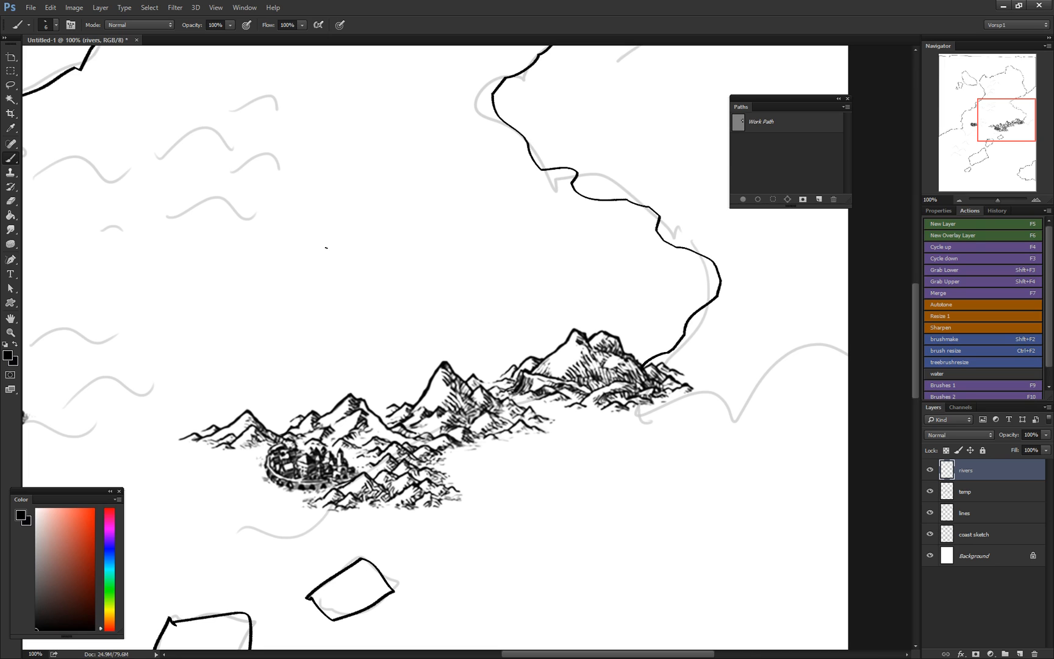
left_click_drag(482, 256, 329, 421)
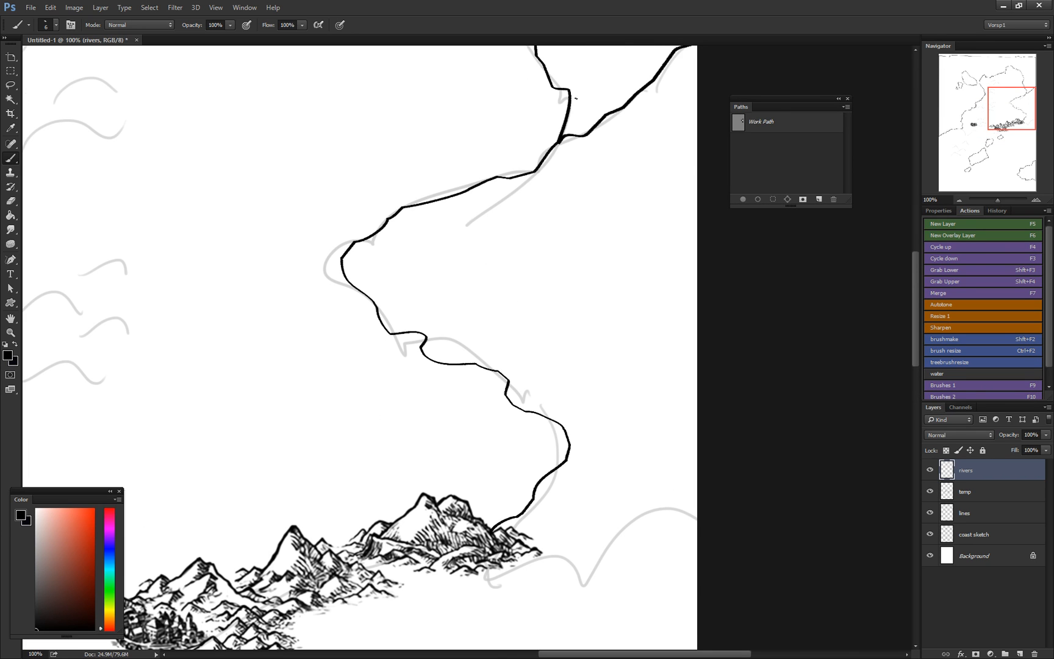
left_click_drag(459, 282, 423, 235)
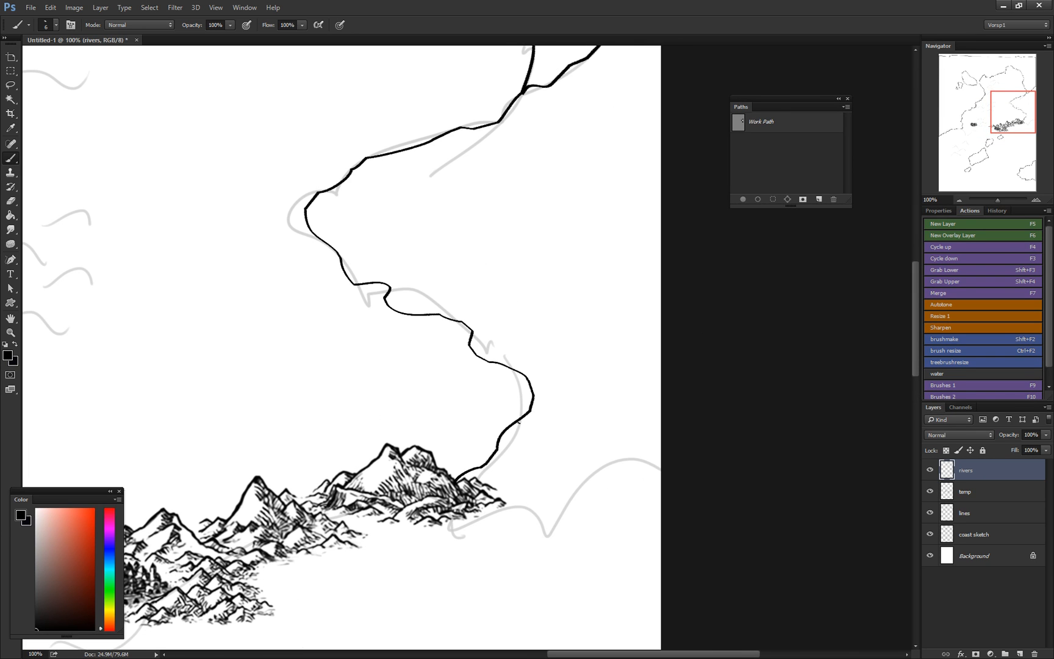
Step: Apply a Gaussian Blur to the coast sketch layer
left_click(986, 538)
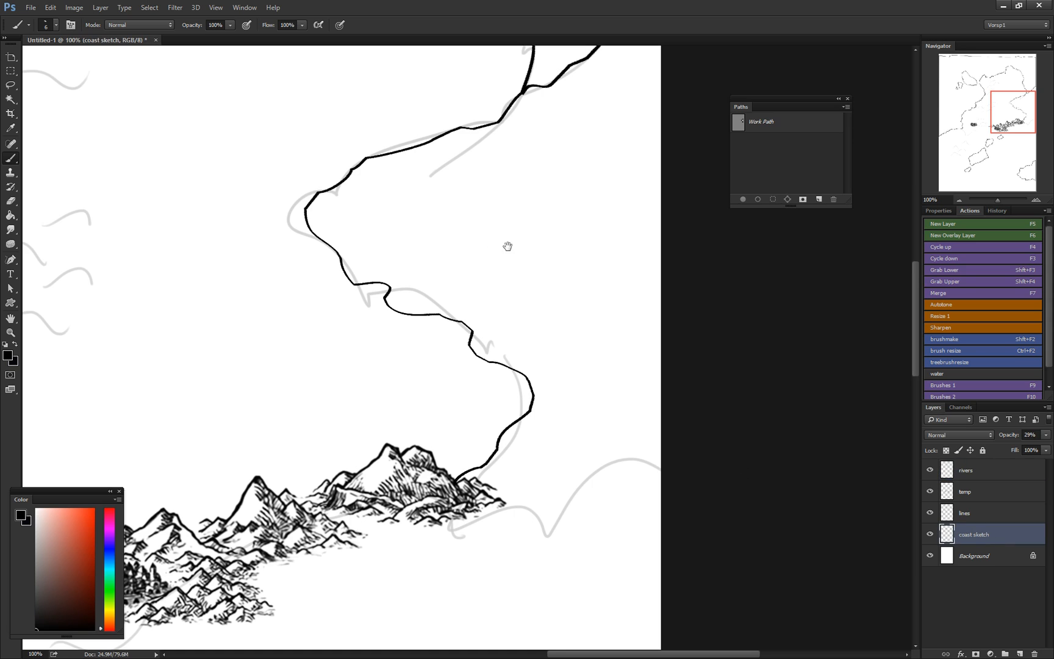
left_click_drag(516, 250, 580, 427)
mouse_move(509, 201)
left_mouse_down()
mouse_move(564, 442)
mouse_move(628, 469)
left_mouse_up()
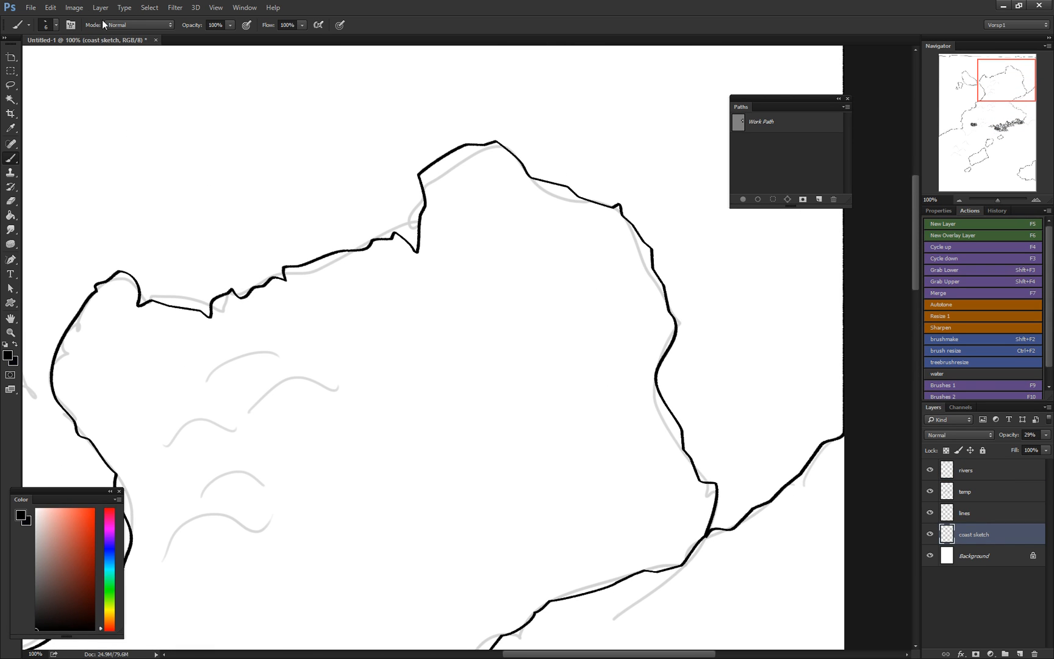
left_click(175, 8)
mouse_move(183, 129)
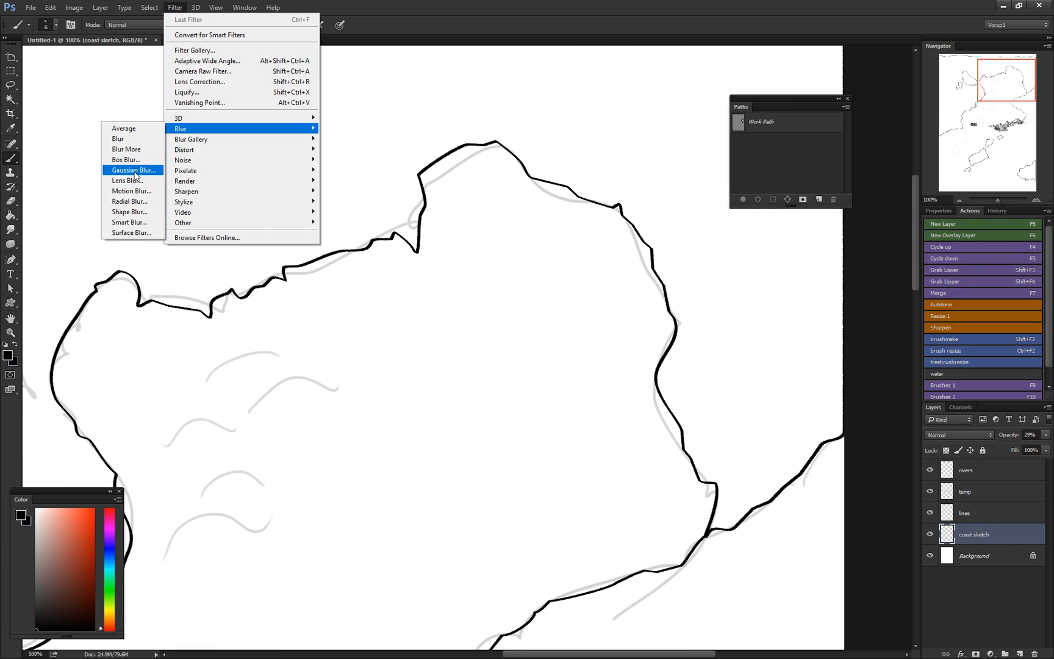
left_click(134, 170)
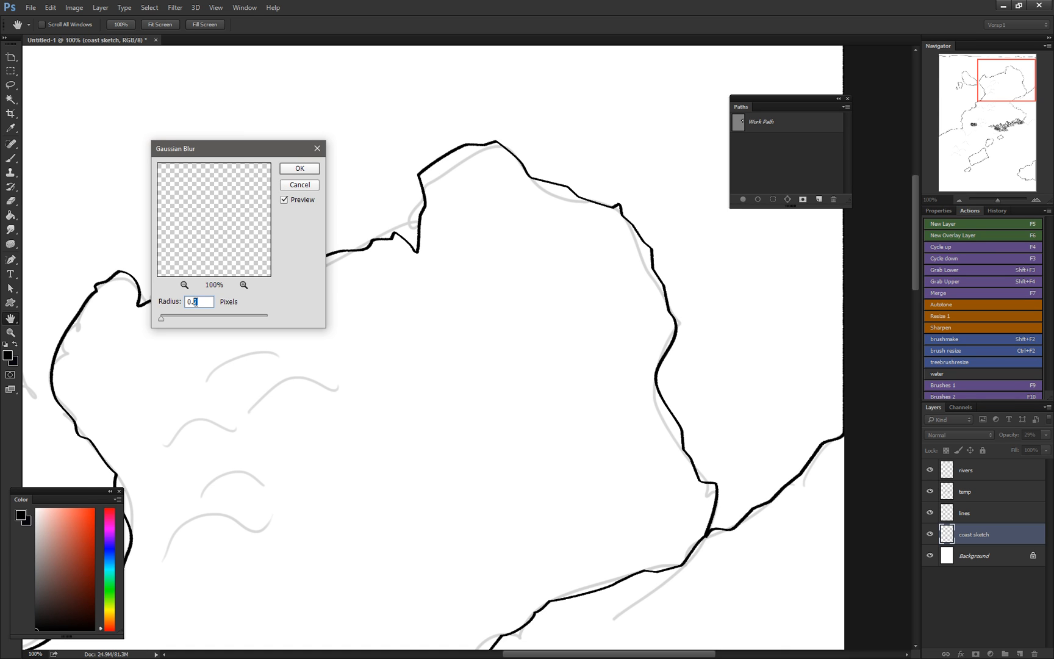
left_click(299, 168)
key("b")
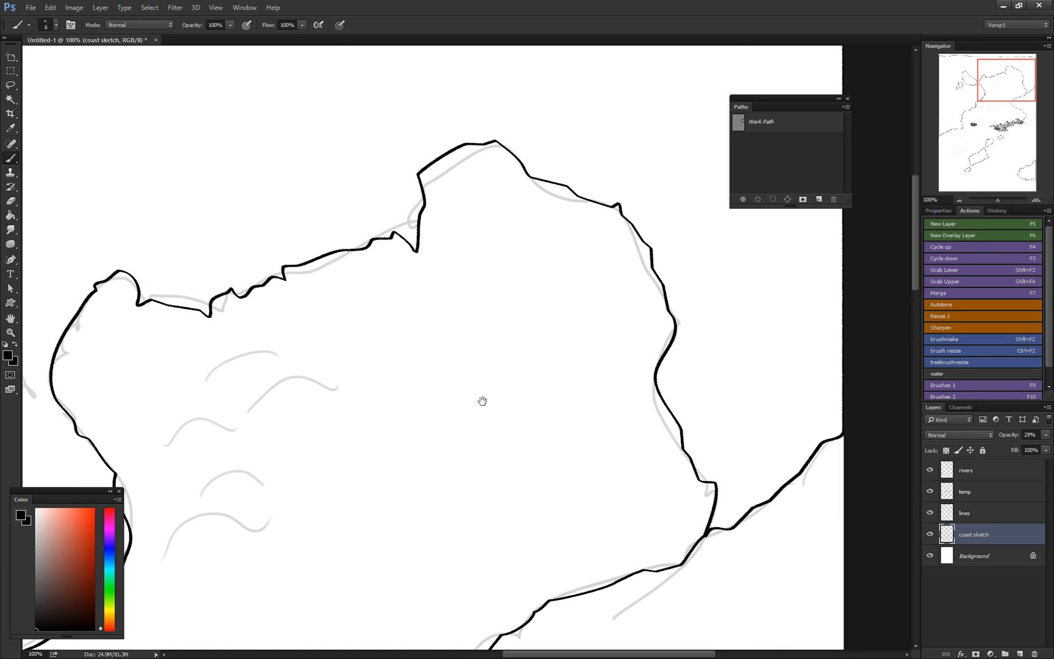
Step: Hide the coast sketch layer and reapply the last Gaussian Blur to the lines layer
left_click_drag(482, 400, 391, 171)
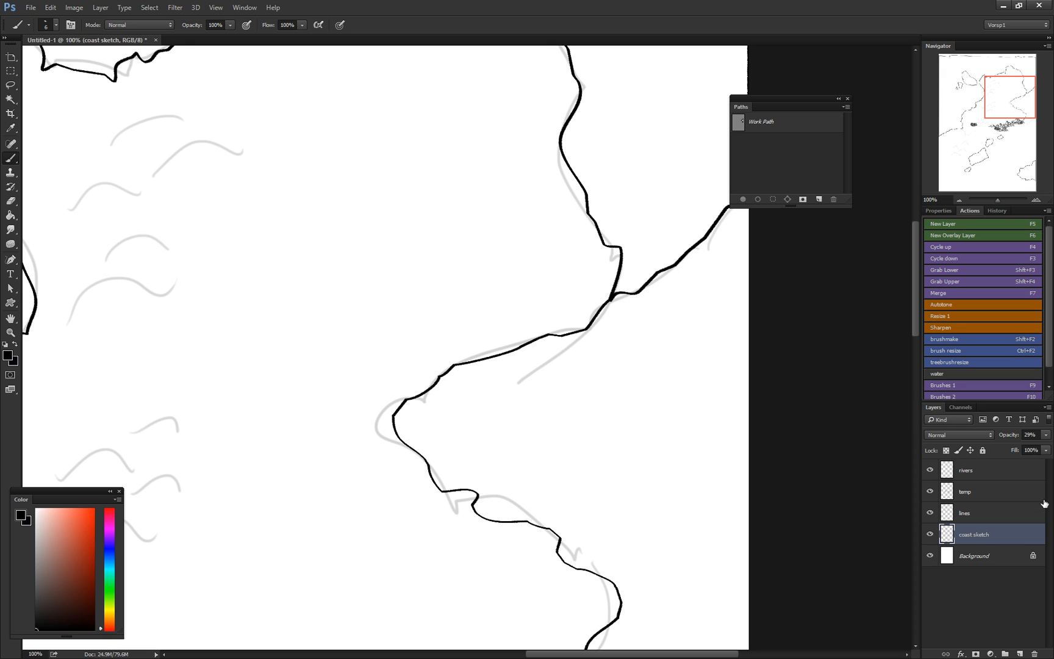
left_click(930, 535)
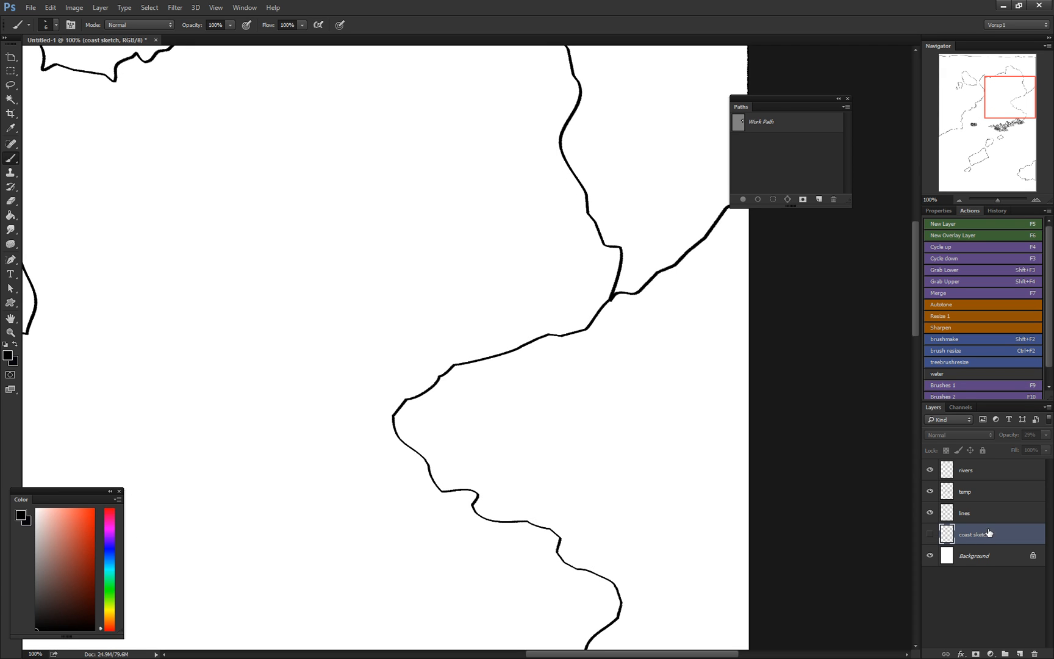
left_click(944, 514)
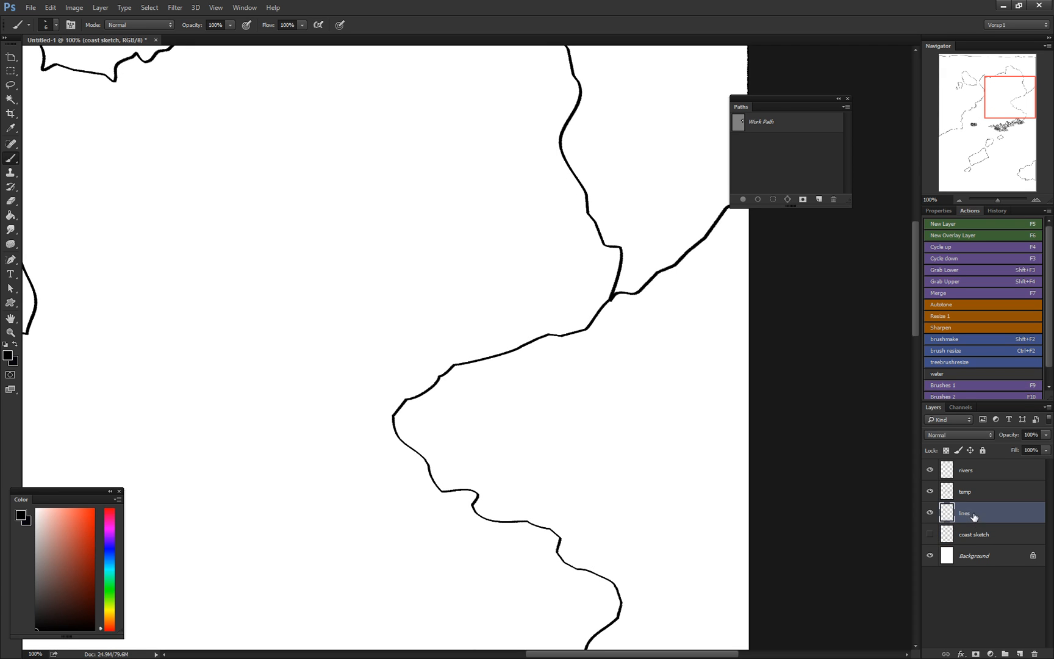
left_click(925, 513)
left_click(926, 513)
left_click(174, 9)
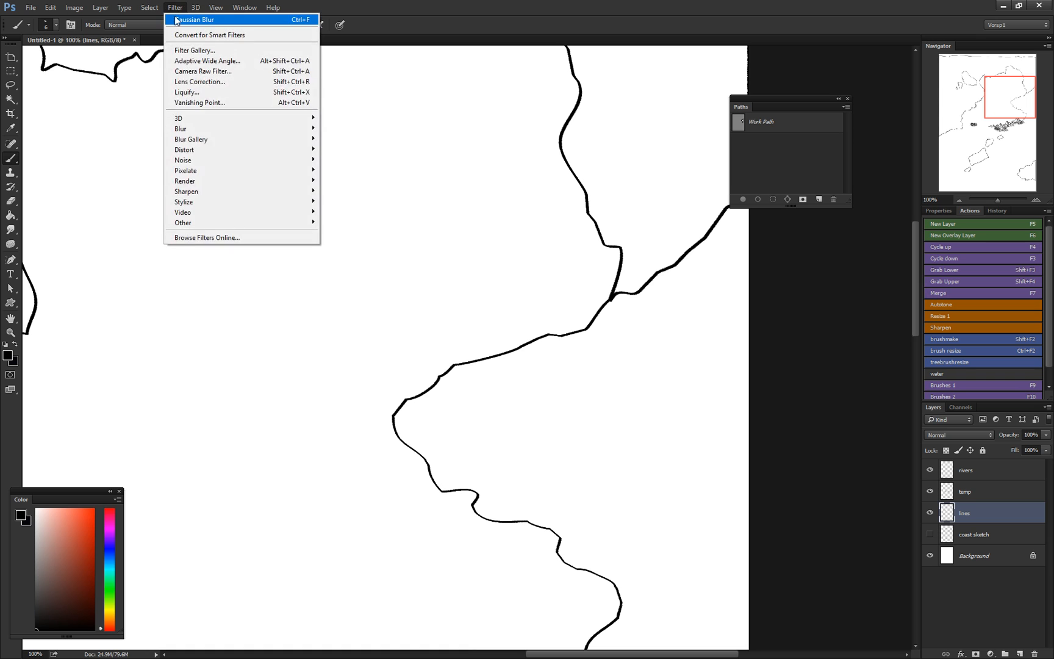
left_click(178, 20)
Step: Examine the softened coastline at 300% around the northeastern inlet and compare its edges with the adjoining river line
left_click_drag(498, 174, 503, 346)
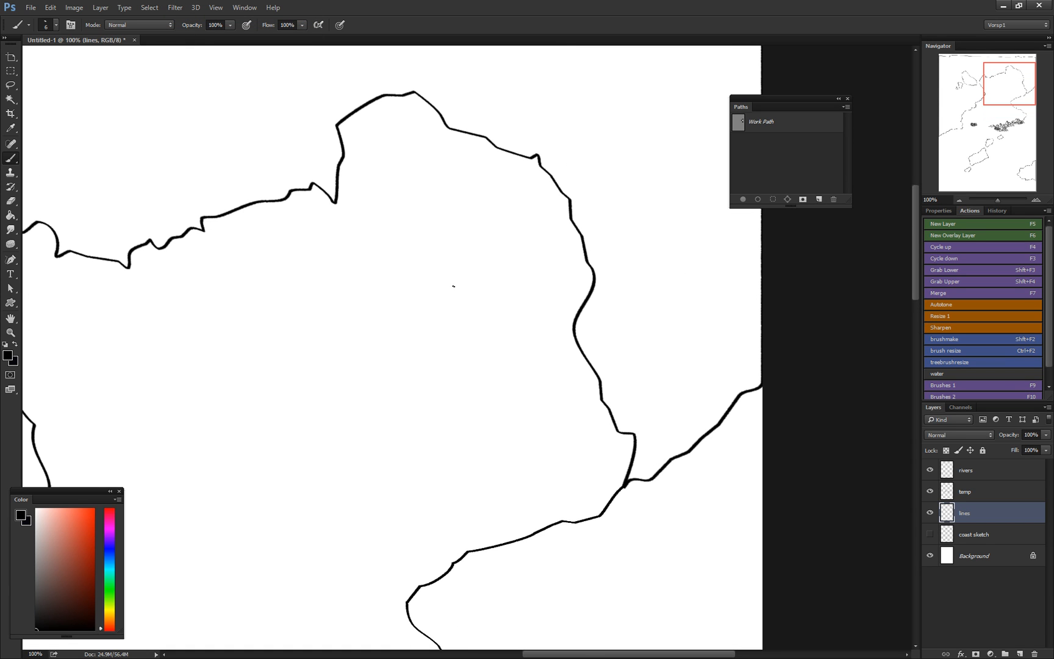
key("ctrl+plus")
key("ctrl+plus")
left_click_drag(678, 464, 167, 357)
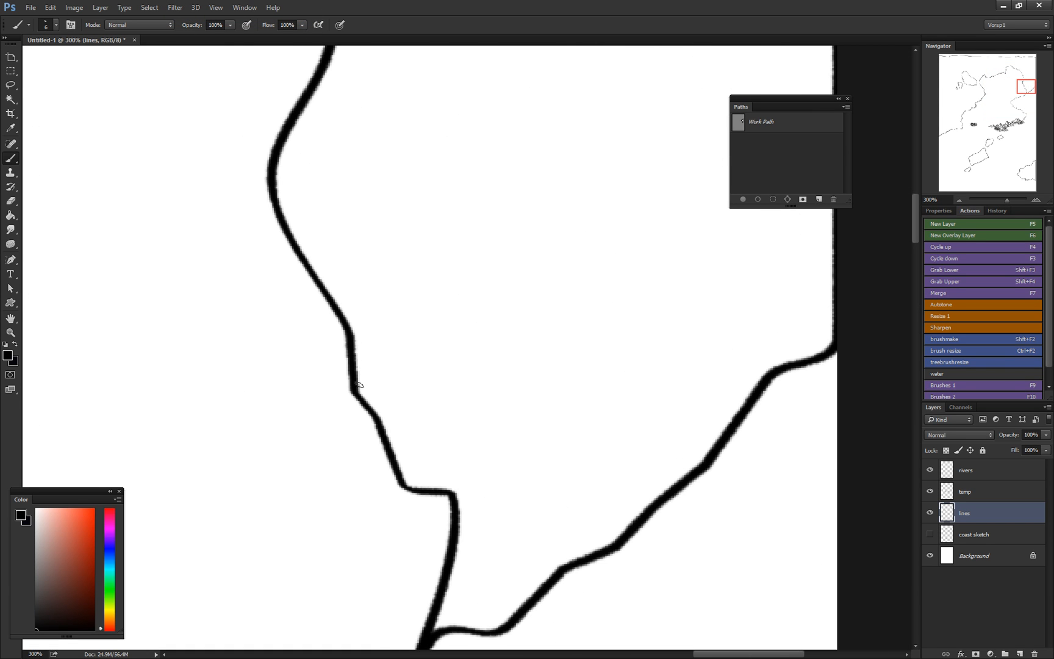
left_click_drag(429, 610, 413, 388)
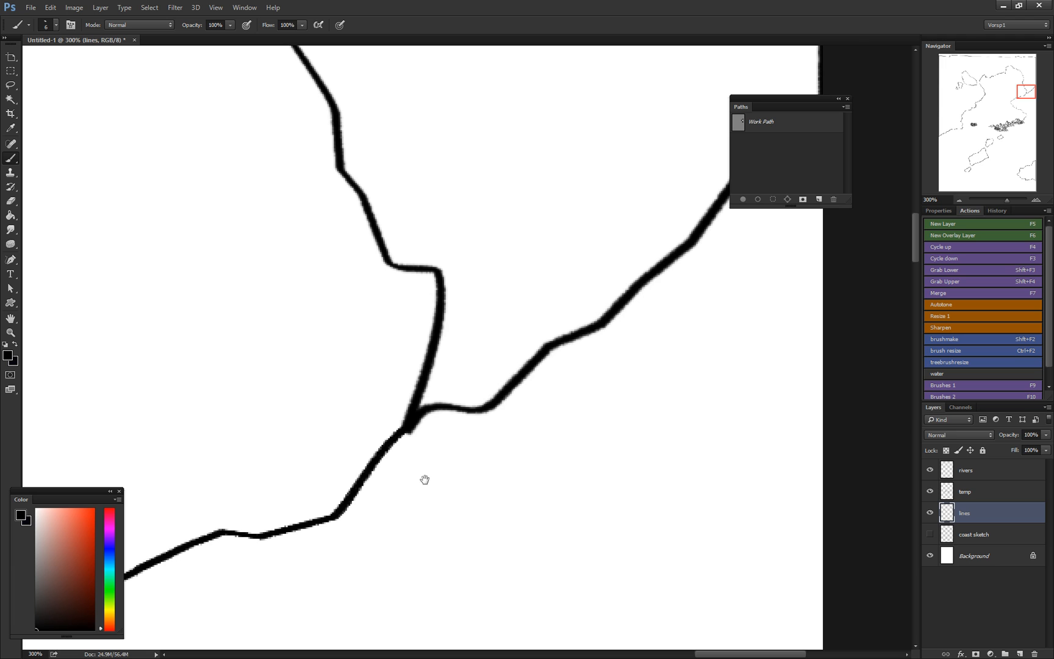
left_click_drag(425, 480, 417, 407)
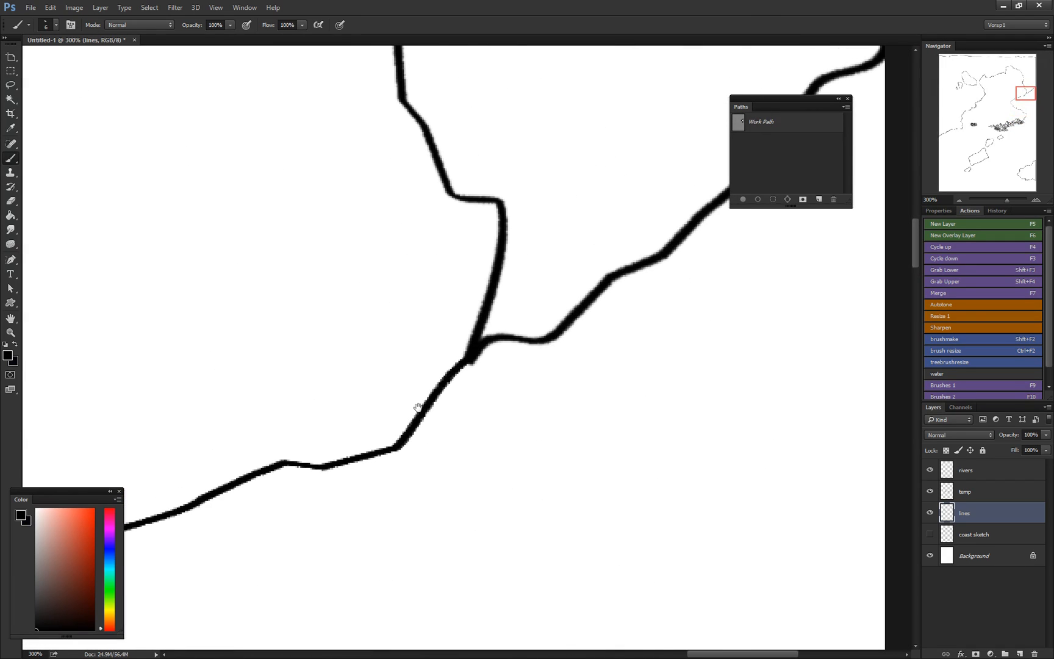
left_click_drag(376, 494, 488, 91)
mouse_move(391, 586)
left_mouse_down()
mouse_move(492, 381)
mouse_move(541, 101)
mouse_move(534, 67)
left_mouse_up()
left_click_drag(345, 347, 343, 303)
left_click_drag(484, 114, 372, 487)
mouse_move(543, 76)
left_mouse_down()
mouse_move(423, 359)
mouse_move(390, 507)
left_mouse_up()
left_click_drag(488, 232, 439, 502)
Step: Reapply the last Gaussian Blur to the rivers layer
left_click(968, 472)
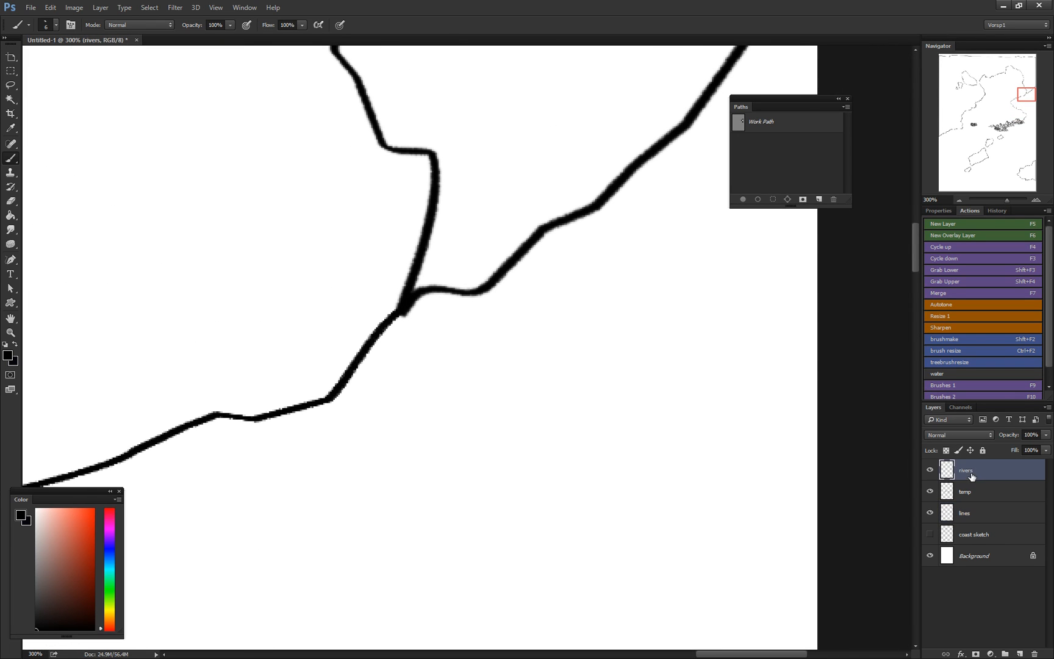
left_click(176, 8)
left_click(178, 22)
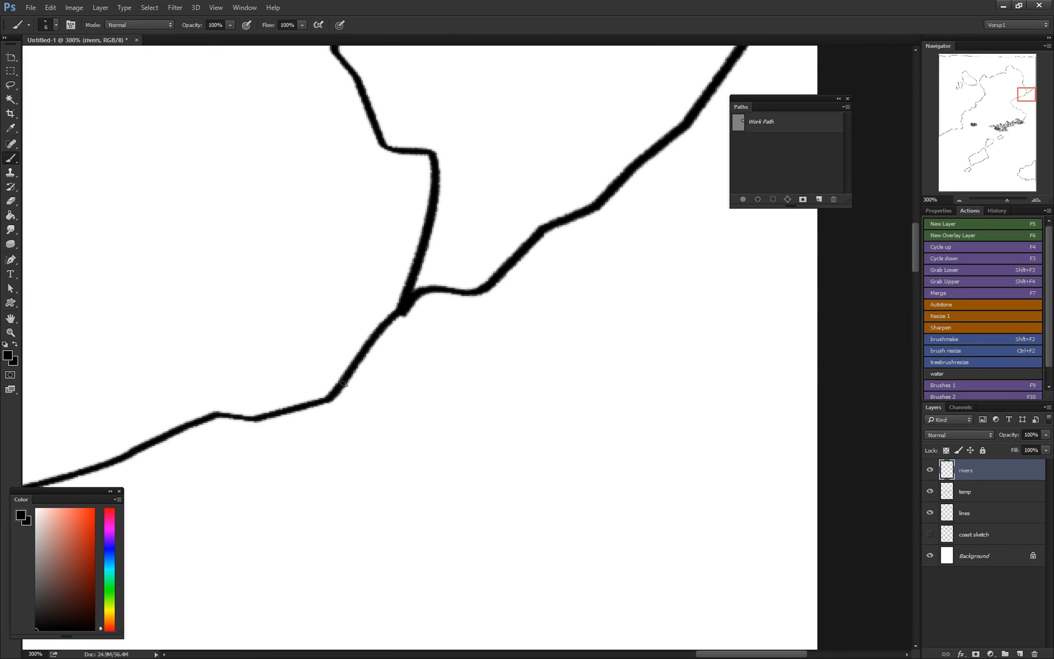
Step: Examine the blurred river down to the eastern mountains at 300%, and the overall map with its coasts and islands at 50%
left_click_drag(351, 532, 457, 73)
mouse_move(378, 603)
left_mouse_down()
mouse_move(482, 299)
mouse_move(439, 165)
left_mouse_up()
mouse_move(402, 315)
left_mouse_down()
mouse_move(343, 215)
mouse_move(344, 146)
left_mouse_up()
left_click_drag(400, 333, 411, 274)
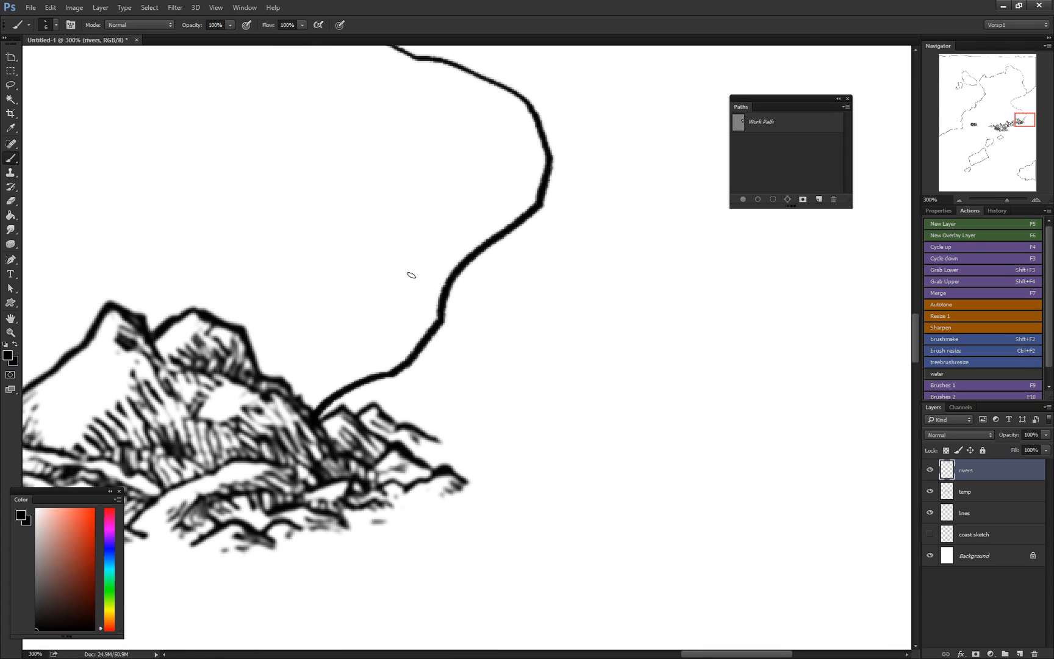
key("ctrl+minus")
key("ctrl+minus")
key("ctrl+minus")
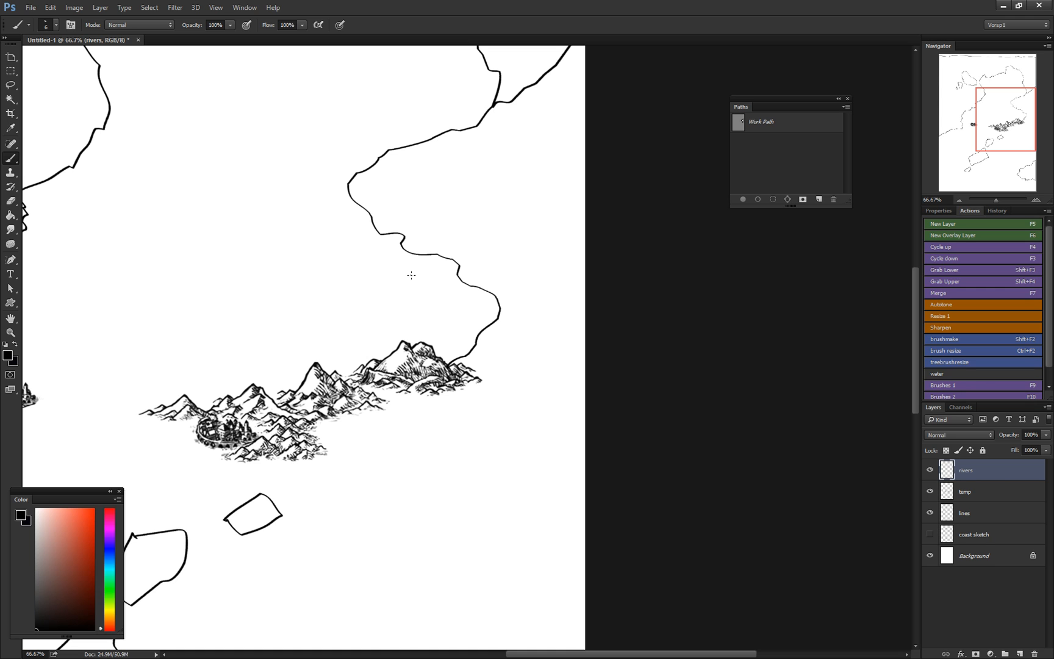
key("ctrl+minus")
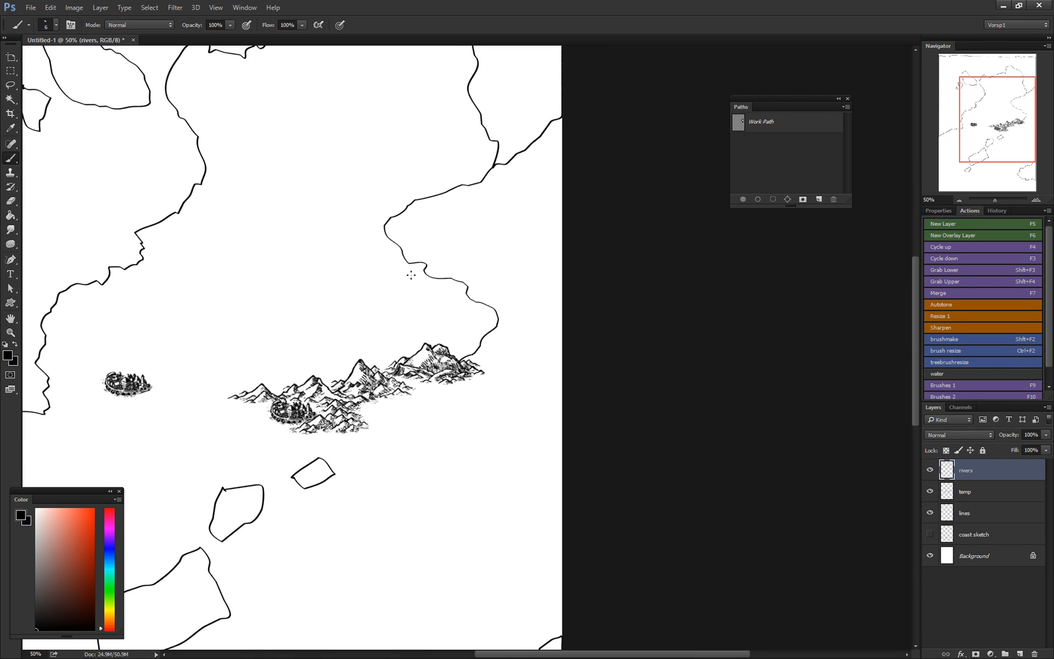
left_click_drag(294, 263, 452, 214)
left_click_drag(347, 306, 349, 232)
left_click_drag(422, 224, 337, 350)
left_click_drag(378, 280, 398, 310)
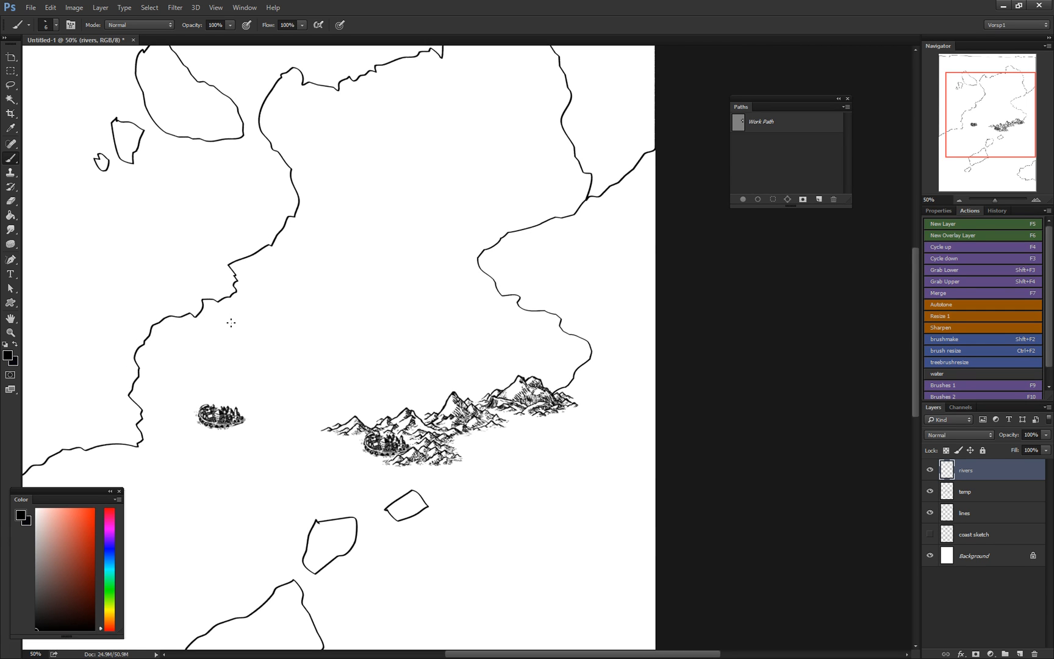
left_click_drag(453, 250, 296, 223)
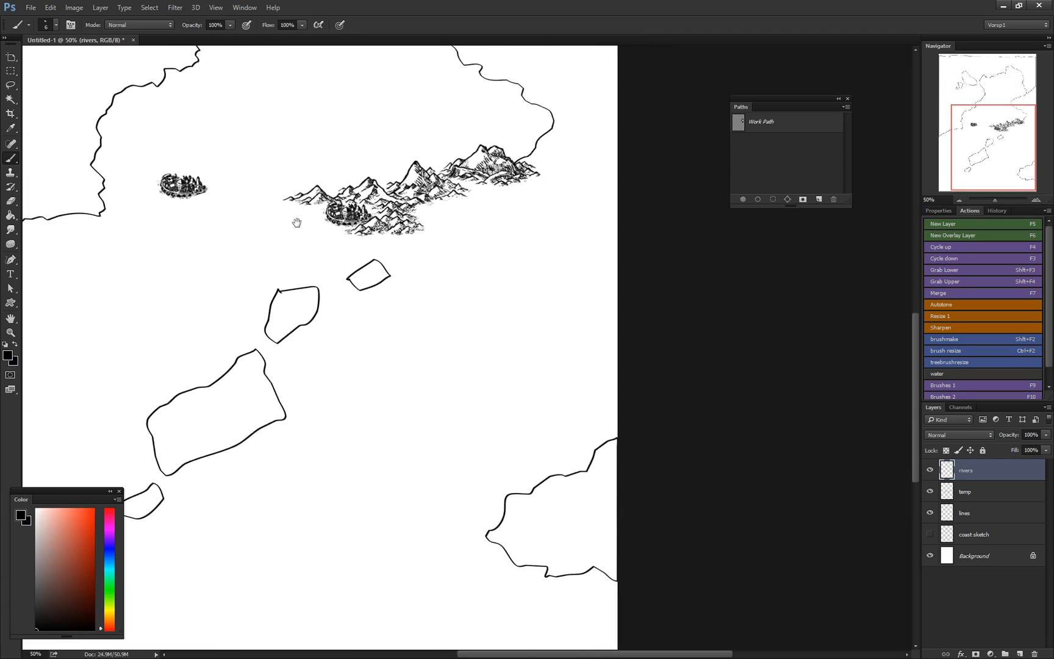
left_click_drag(420, 324, 476, 486)
left_click_drag(506, 358, 491, 335)
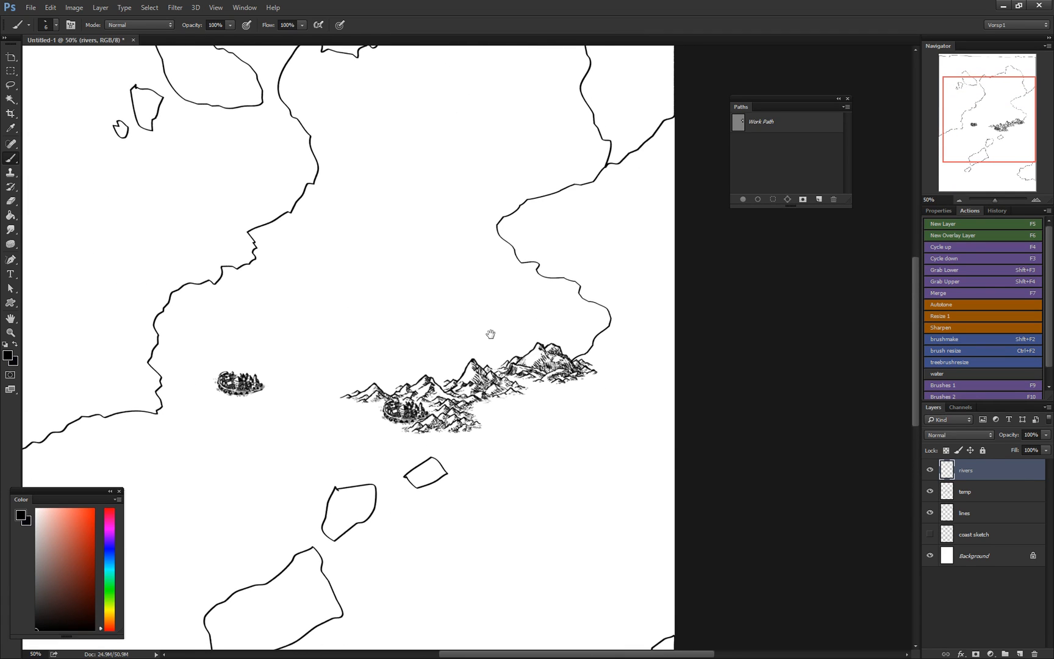
left_click_drag(516, 430, 497, 374)
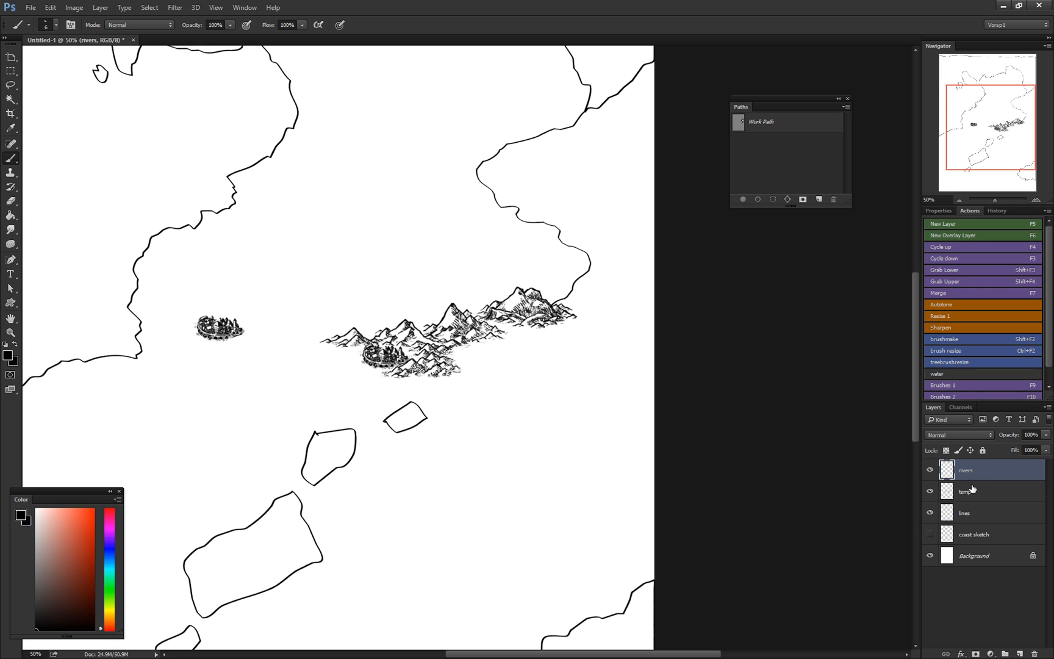
left_click_drag(249, 102, 410, 213)
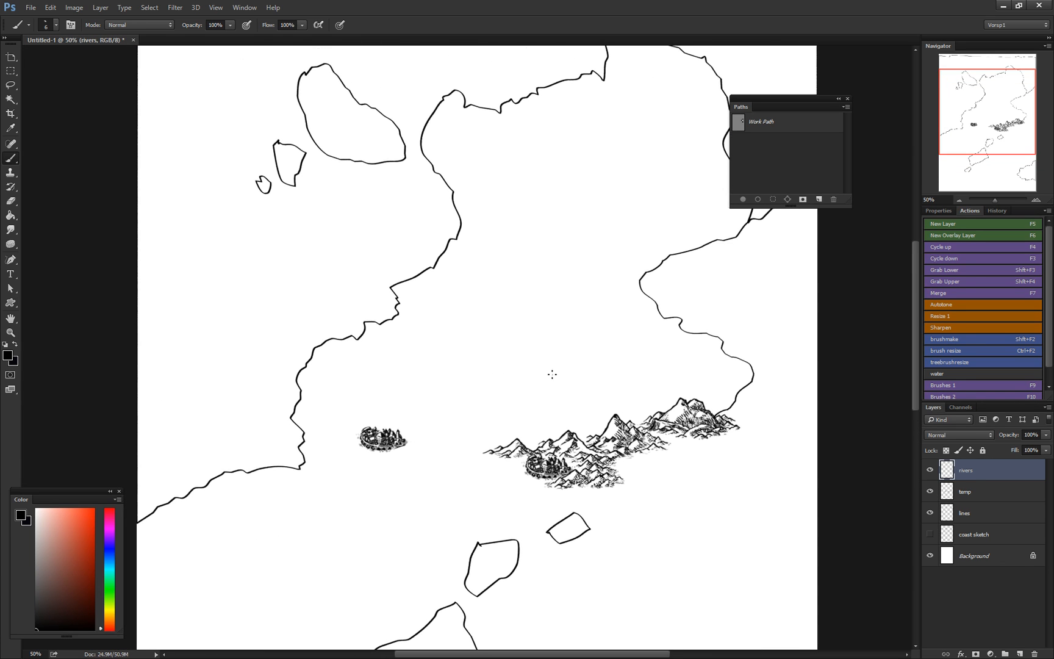
left_click_drag(597, 372, 464, 496)
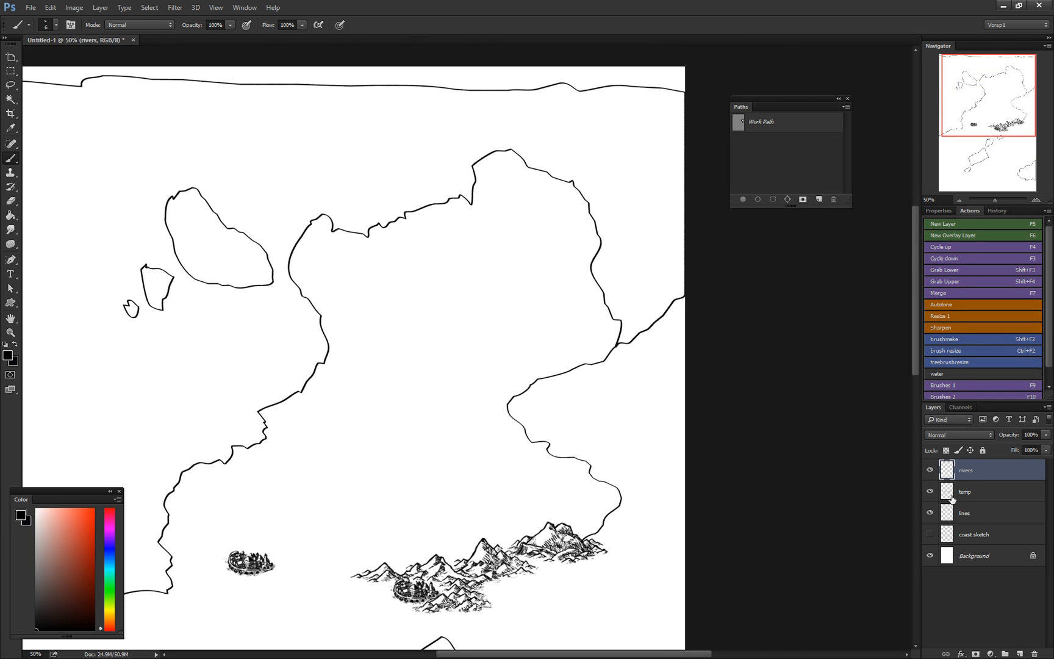
Step: Lasso the long line crossing the northern edge of the map on the lines layer, delete it and deselect
left_click(929, 512)
left_click(976, 512)
key("l")
mouse_move(695, 122)
left_mouse_down()
mouse_move(329, 123)
mouse_move(13, 97)
mouse_move(16, 50)
mouse_move(390, 38)
mouse_move(658, 59)
mouse_move(706, 97)
left_mouse_up()
left_click_drag(383, 142, 660, 174)
key("Delete")
left_click_drag(687, 315, 421, 201)
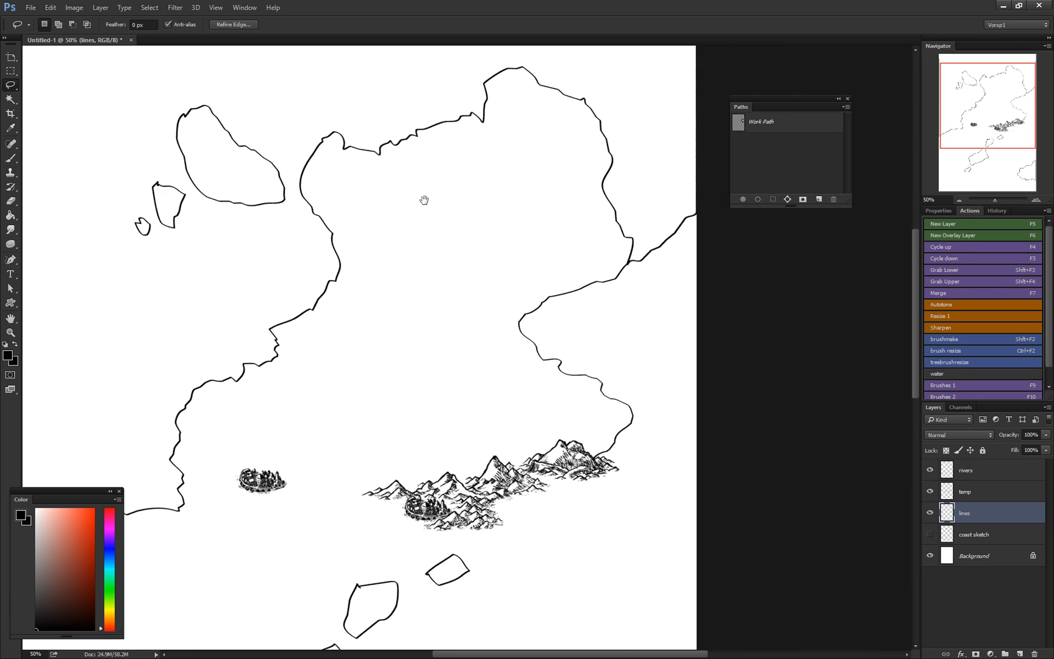
key("ctrl+d")
Step: Select the open area north and west of the main coastline on the lines layer with the Magic Wand tool
left_click_drag(531, 228, 521, 193)
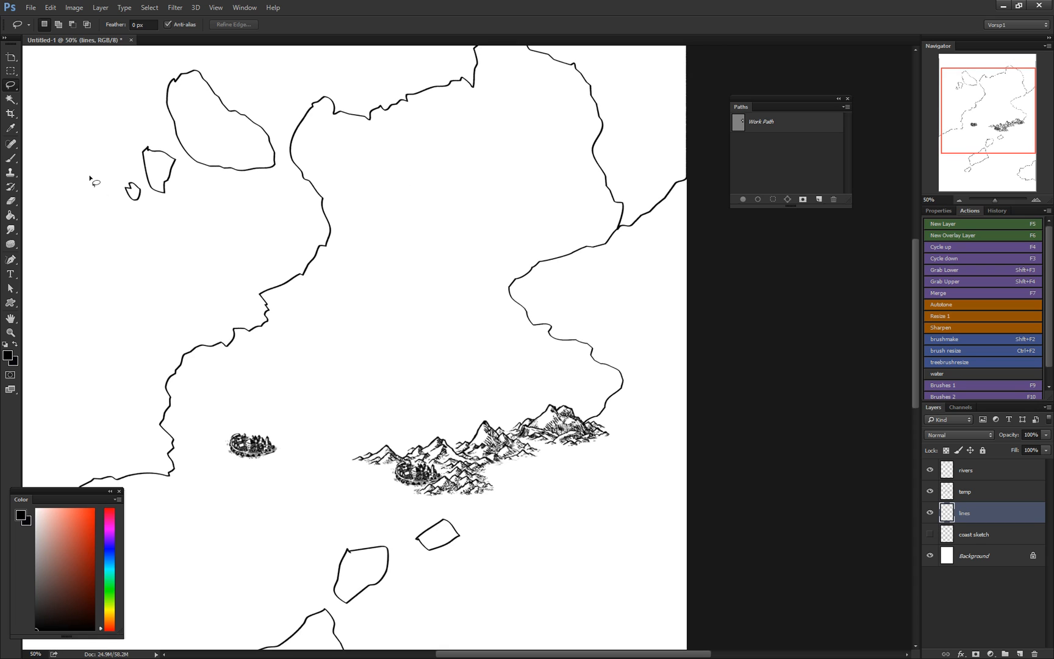
left_click(9, 98)
left_click_drag(281, 256, 247, 345)
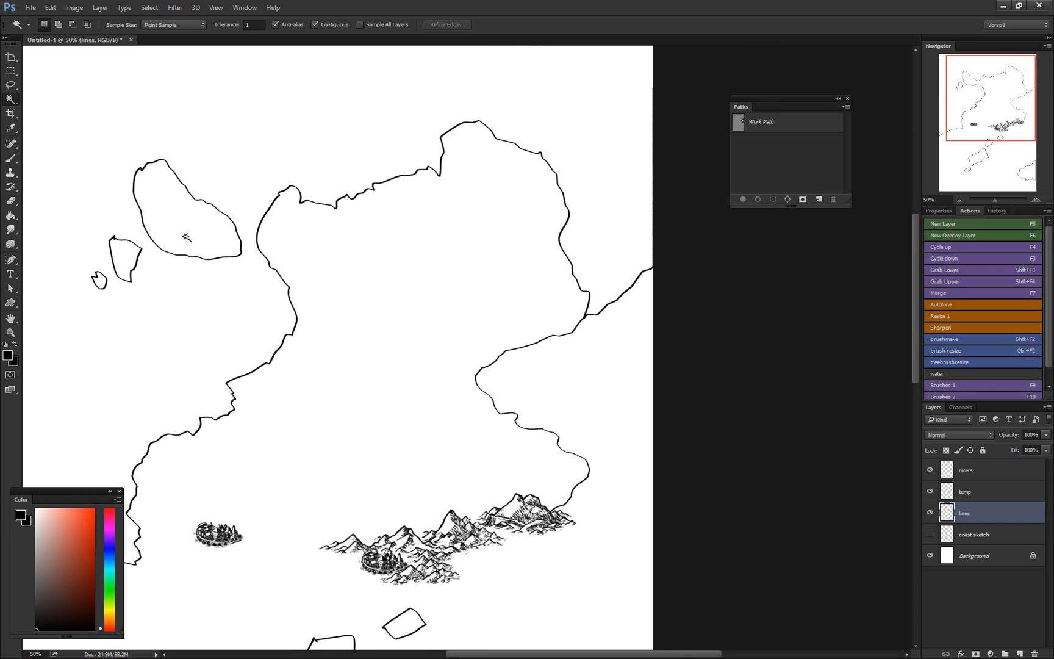
left_click(9, 100)
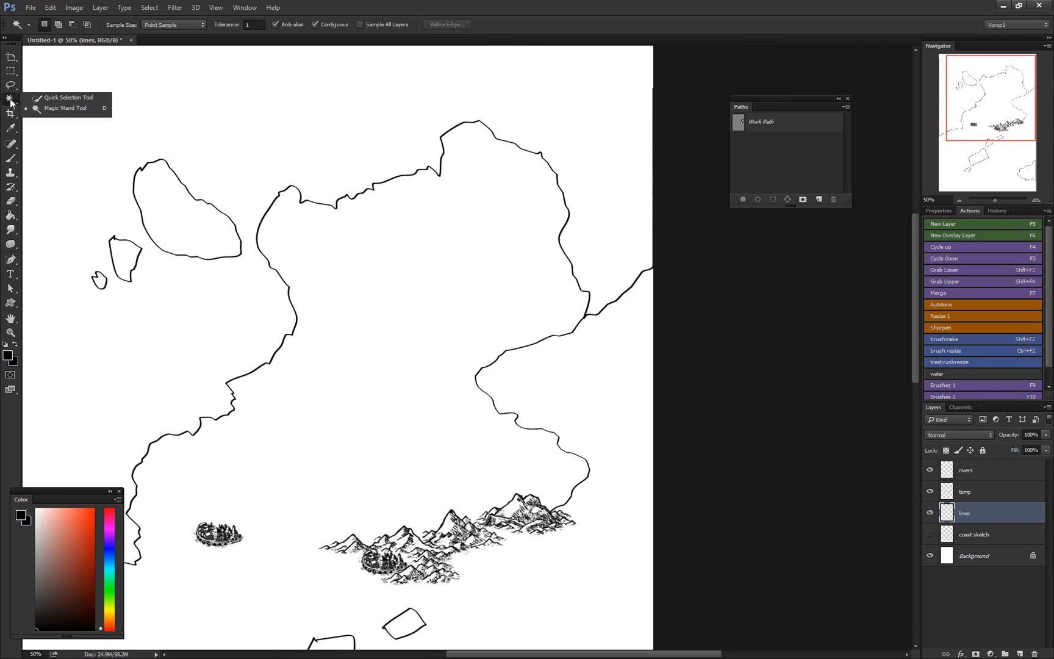
left_click(12, 103)
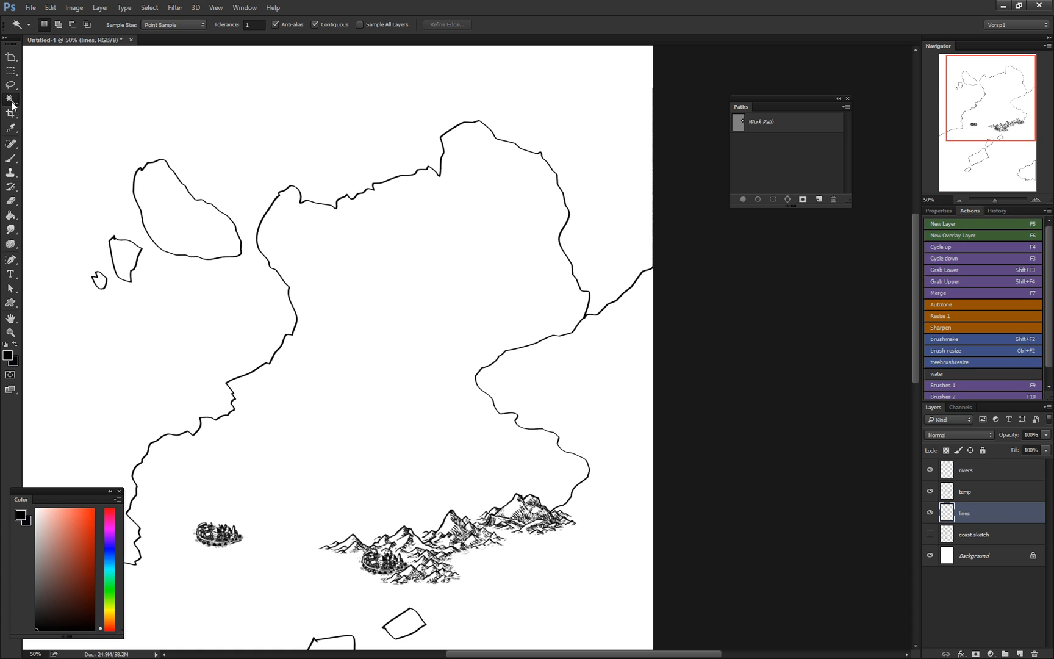
left_click(48, 109)
left_click_drag(477, 344, 468, 322)
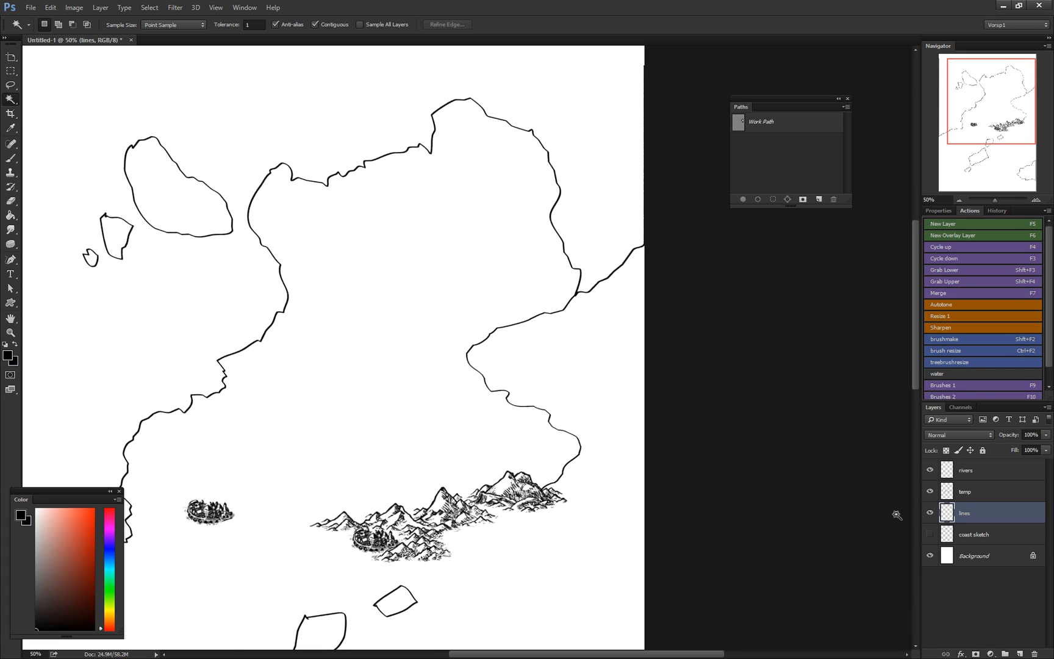
left_click(930, 513)
left_click(930, 513)
left_click_drag(510, 247, 576, 308)
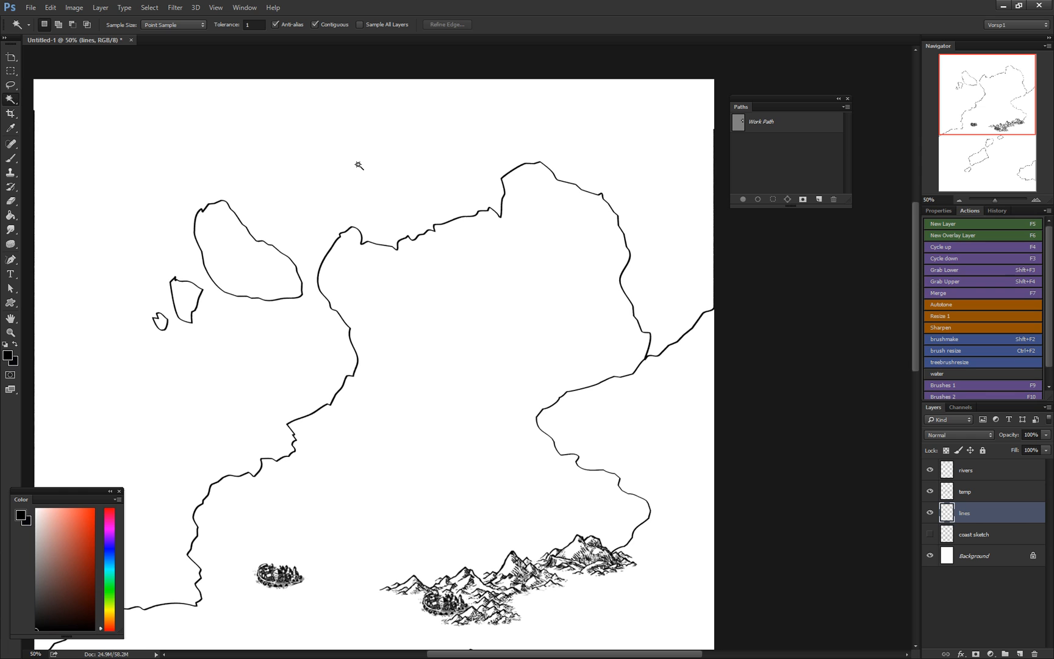
left_click_drag(372, 470, 414, 229)
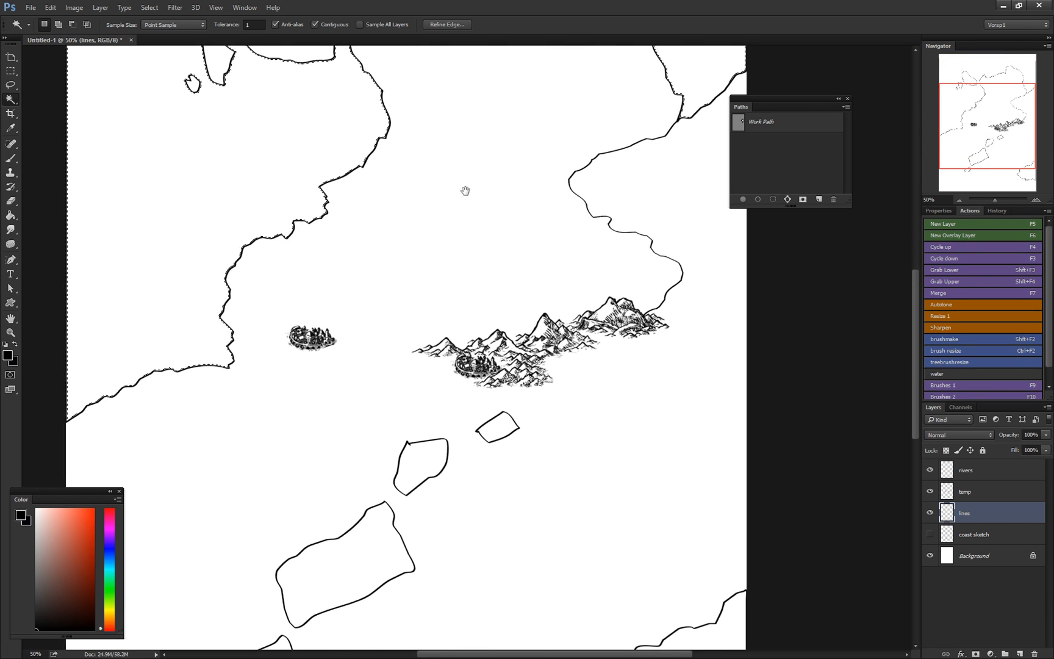
left_click_drag(465, 190, 442, 313)
left_click_drag(421, 175, 463, 332)
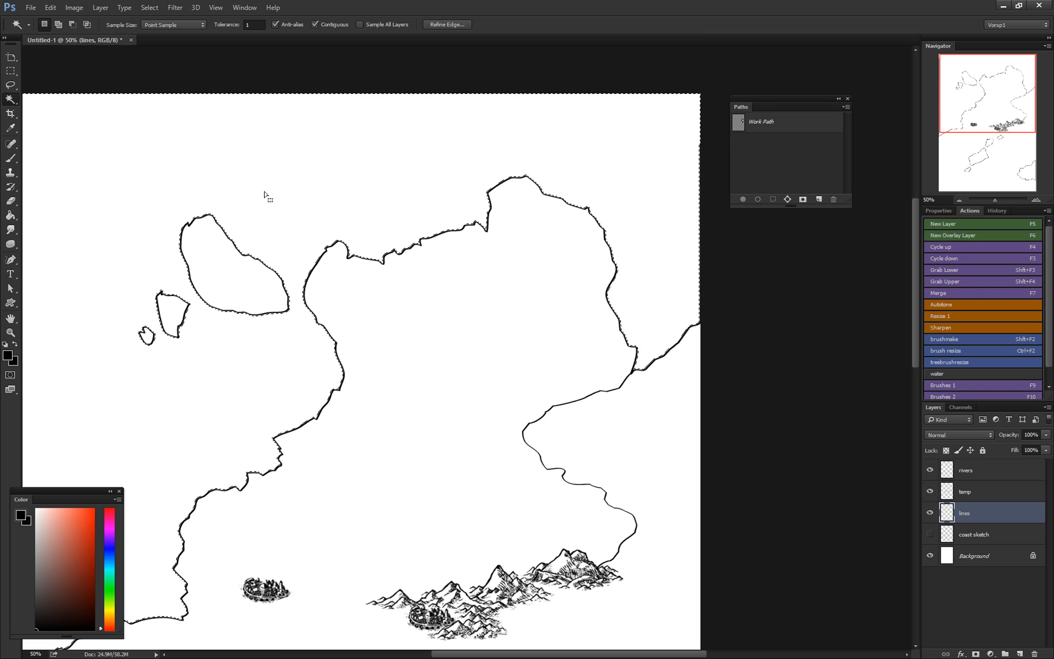
Step: Add the interiors of the southeastern coastal shape and the islands in the south to the Magic Wand selection
left_click_drag(408, 458, 366, 110)
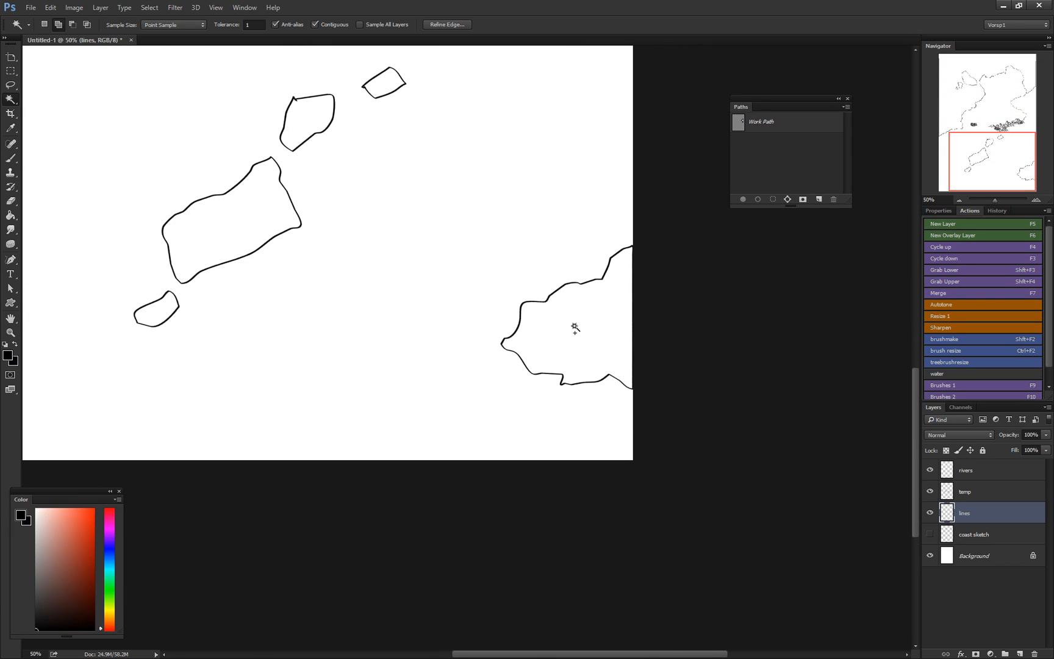
left_click(574, 328)
left_click(208, 232)
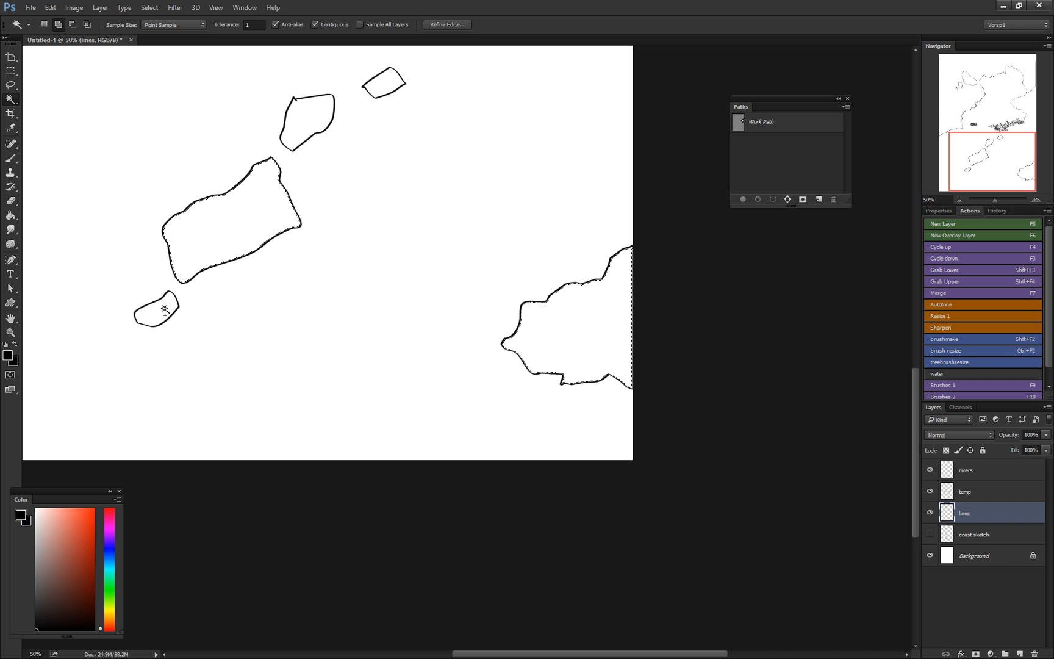
left_click(300, 108, "shift")
Step: Create a new layer above the lines layer and contract the selection by 5 pixels
left_click_drag(471, 137, 544, 533)
left_click_drag(437, 303, 494, 160)
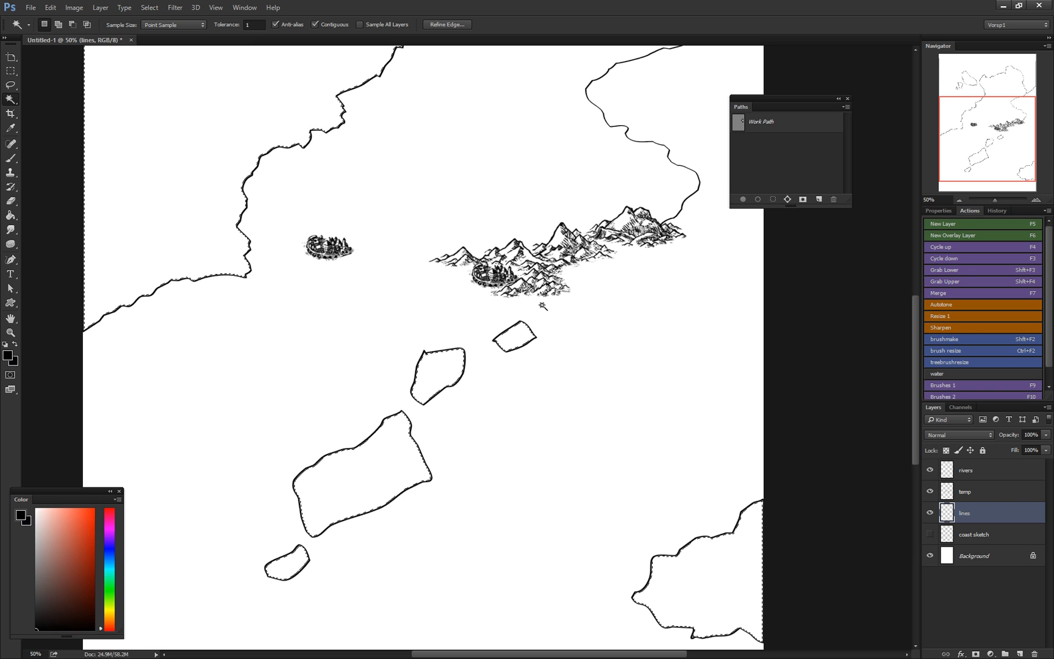
left_click_drag(436, 198, 351, 464)
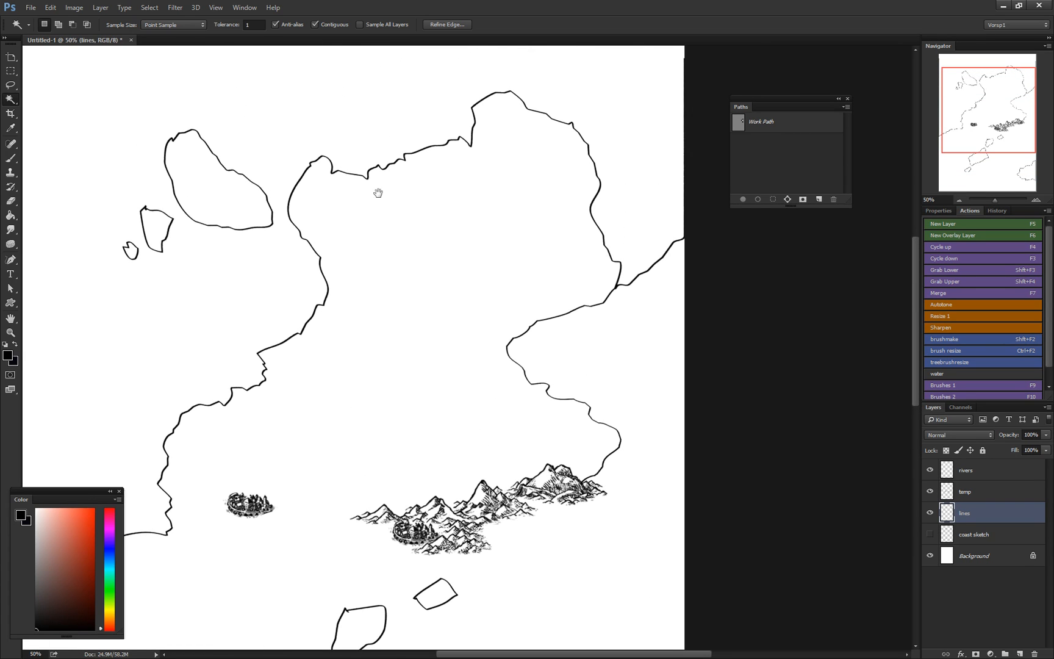
left_click_drag(378, 193, 437, 477)
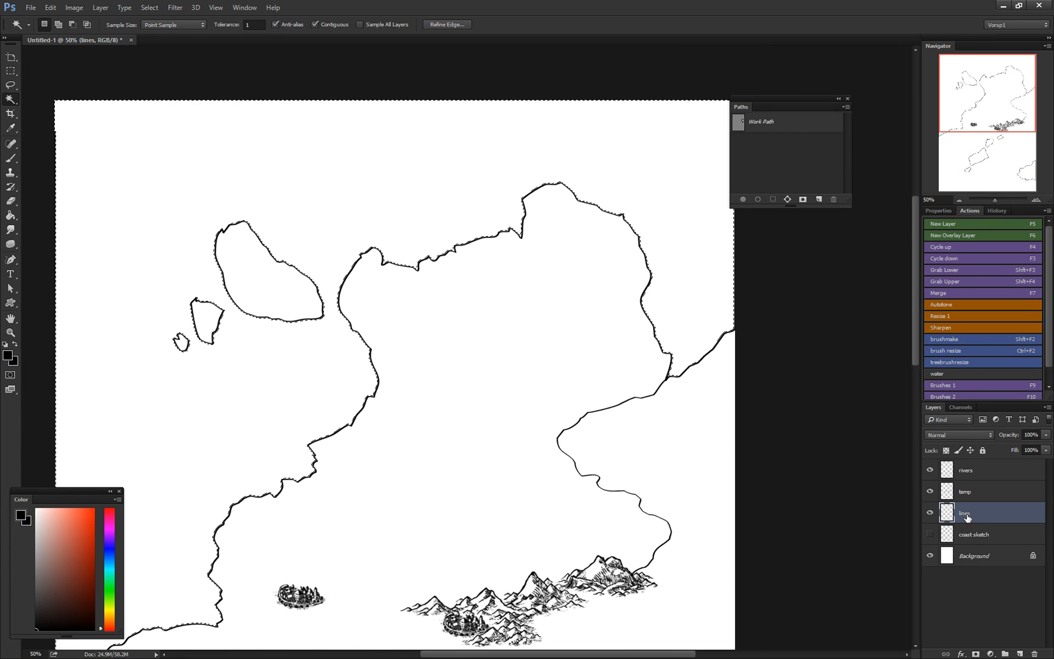
left_click(1017, 653)
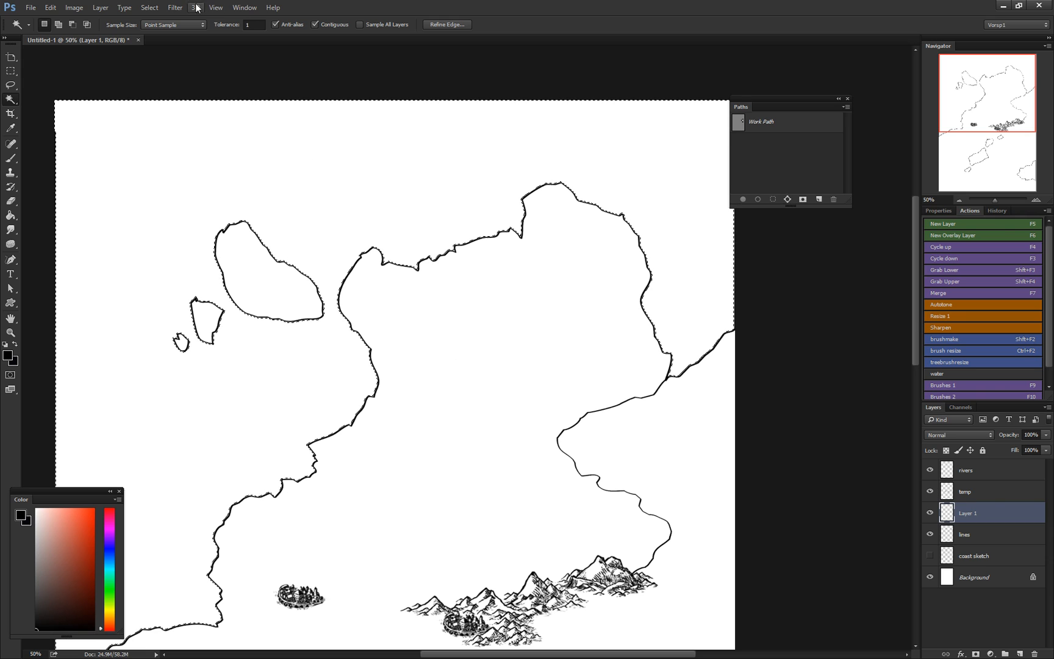
left_click(150, 7)
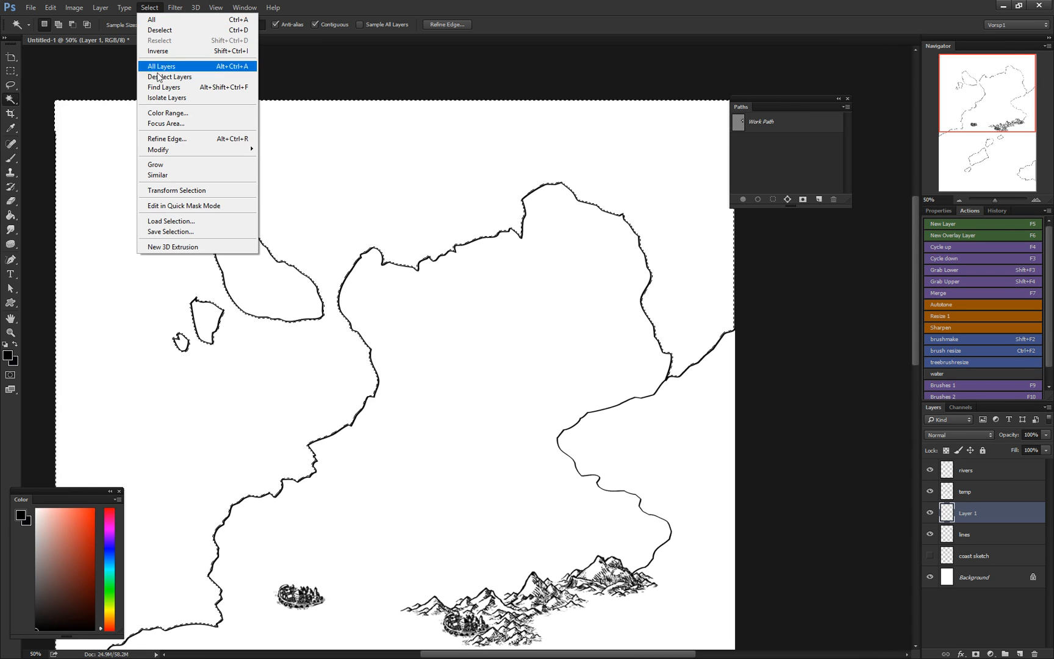
mouse_move(167, 149)
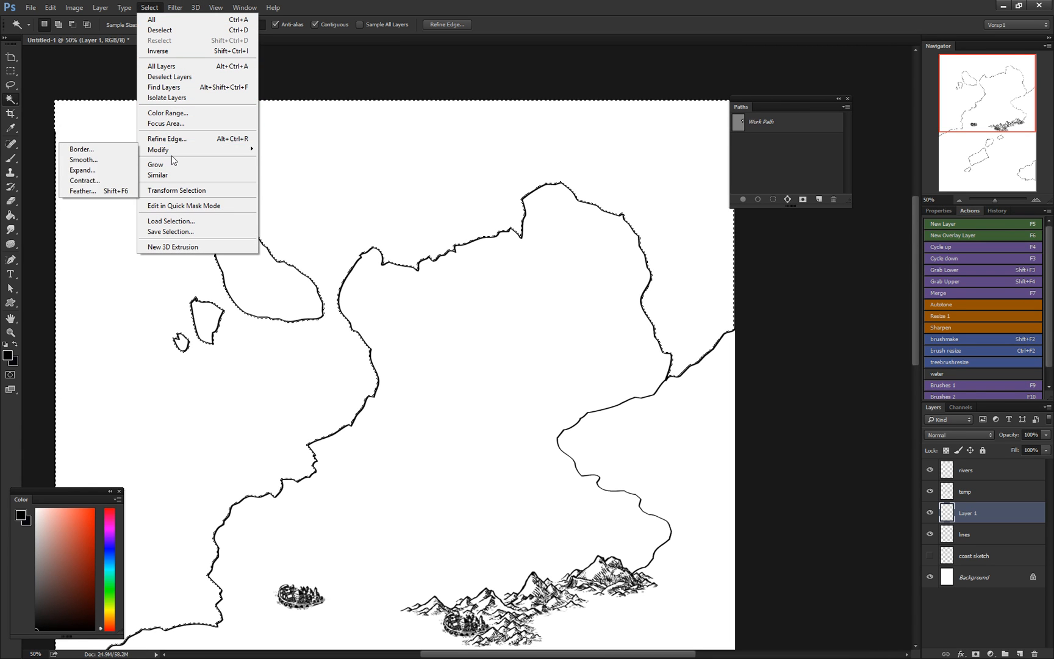
left_click(118, 181)
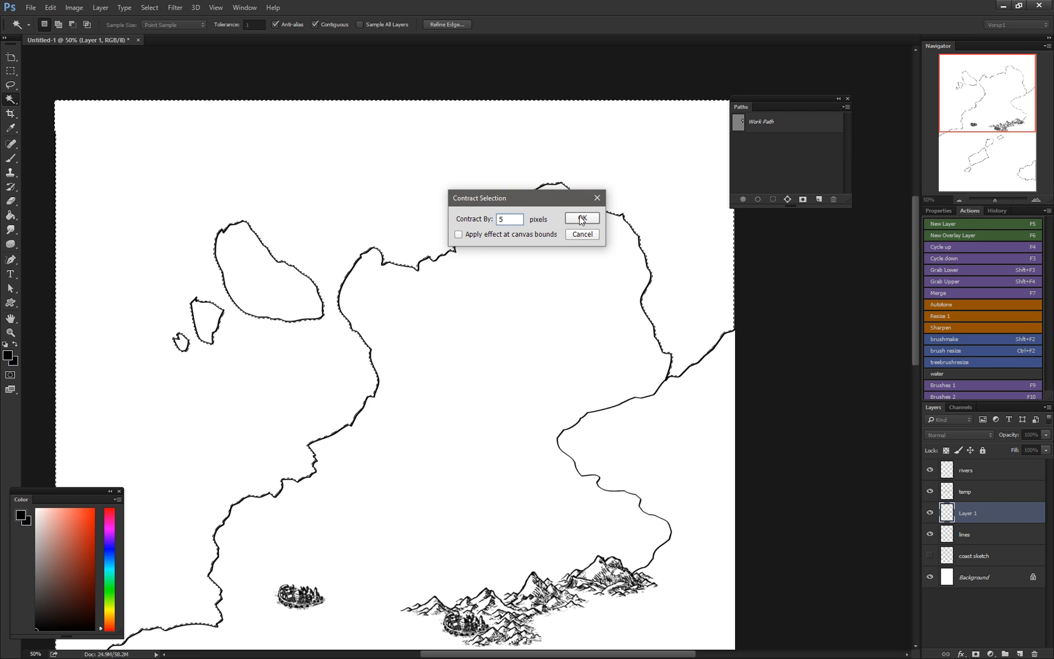
left_click(581, 219)
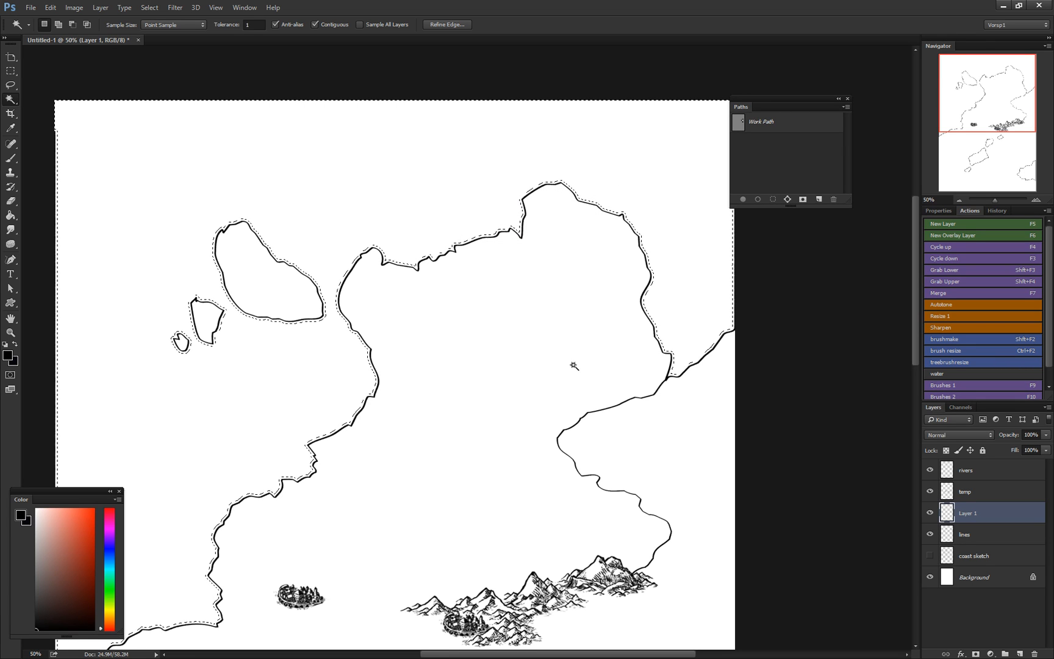
Step: Rename the new layer above lines as waves
double_click(969, 514)
type("waves")
key("Return")
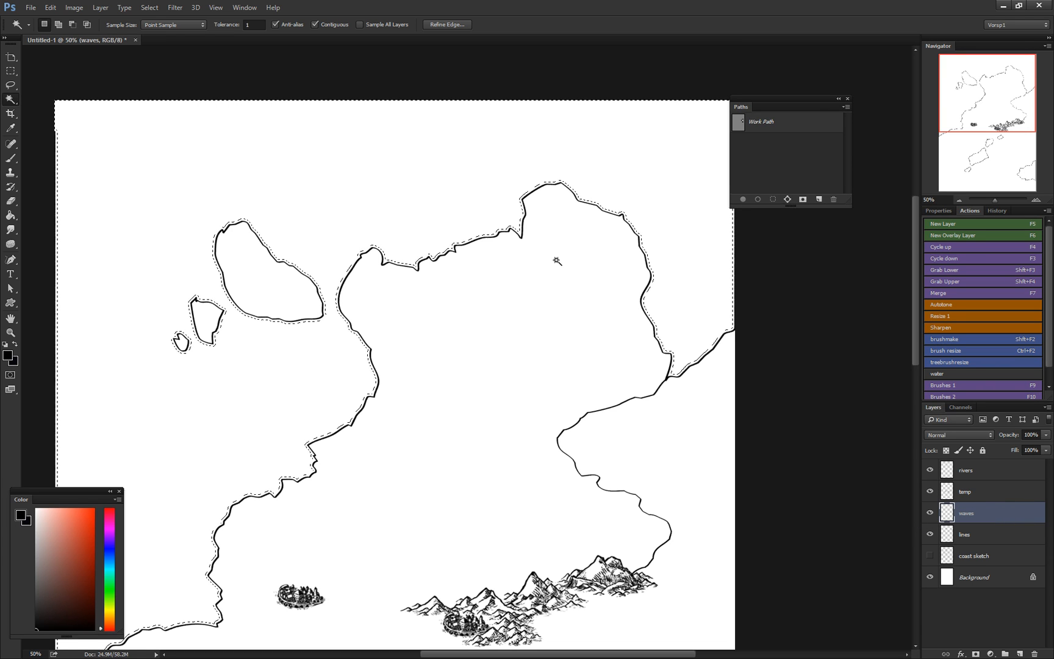
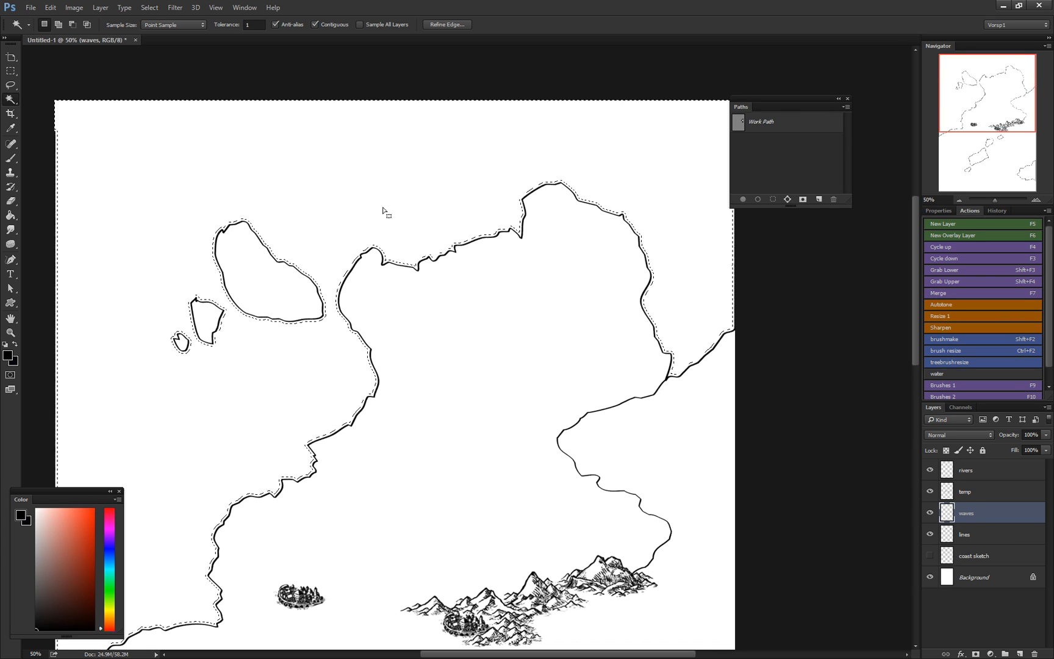
Step: Convert the contracted selection to a work path and choose the Hard Elliptical 5 3 brush at 5 px
left_click(787, 200)
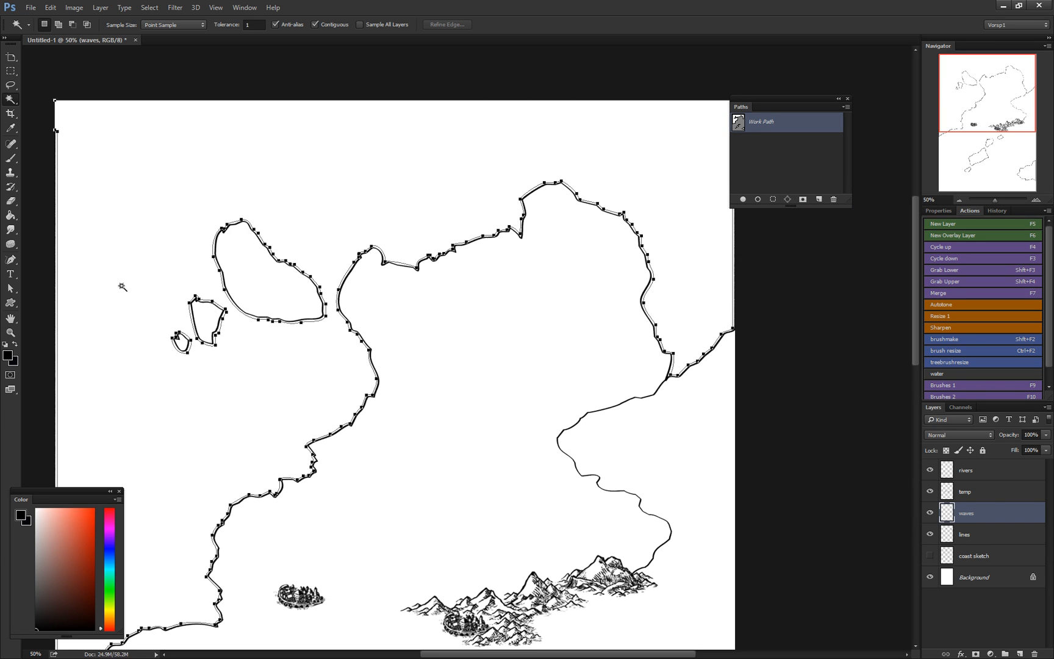
key("b")
right_click(452, 271)
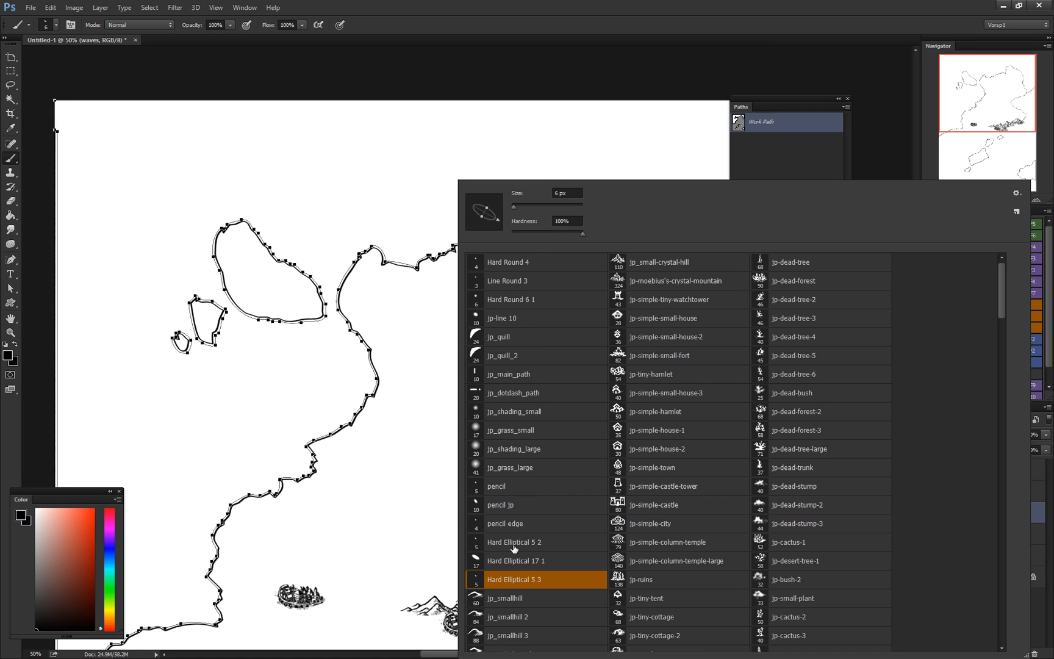
left_click(522, 579)
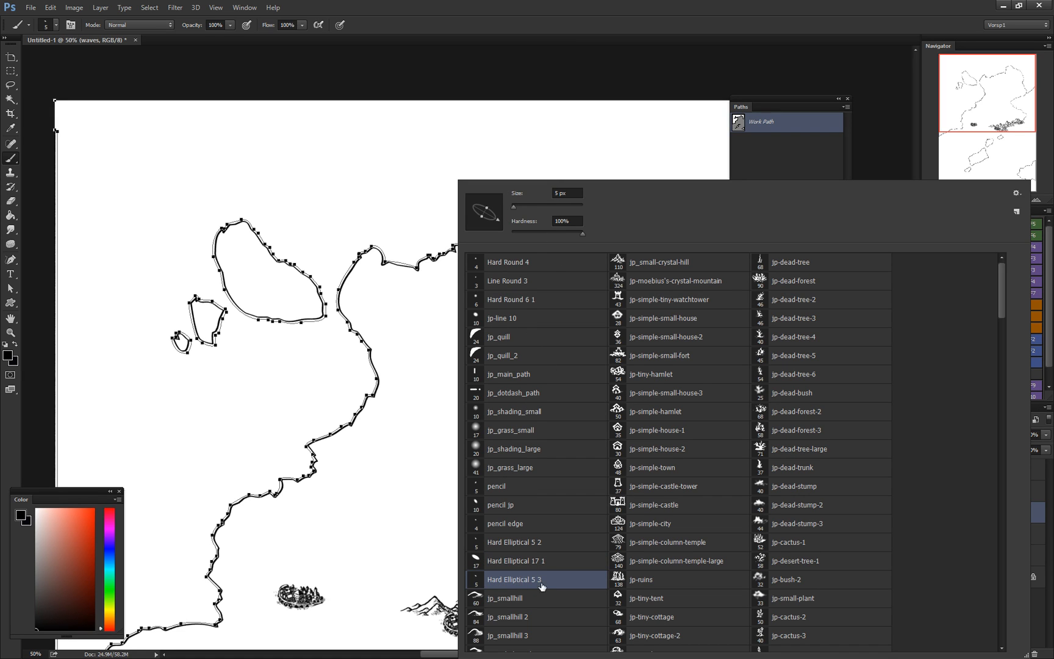
left_click(506, 4)
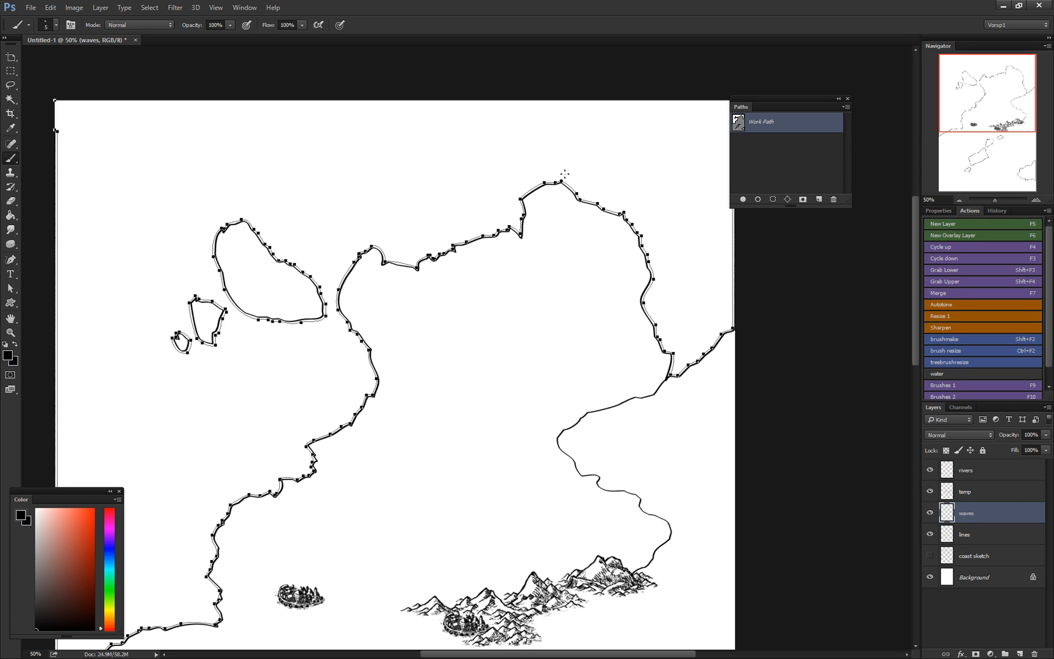
Step: Stroke the work path with the Brush on the waves layer, without simulated pressure, and deselect the path
right_click(770, 122)
left_click(817, 185)
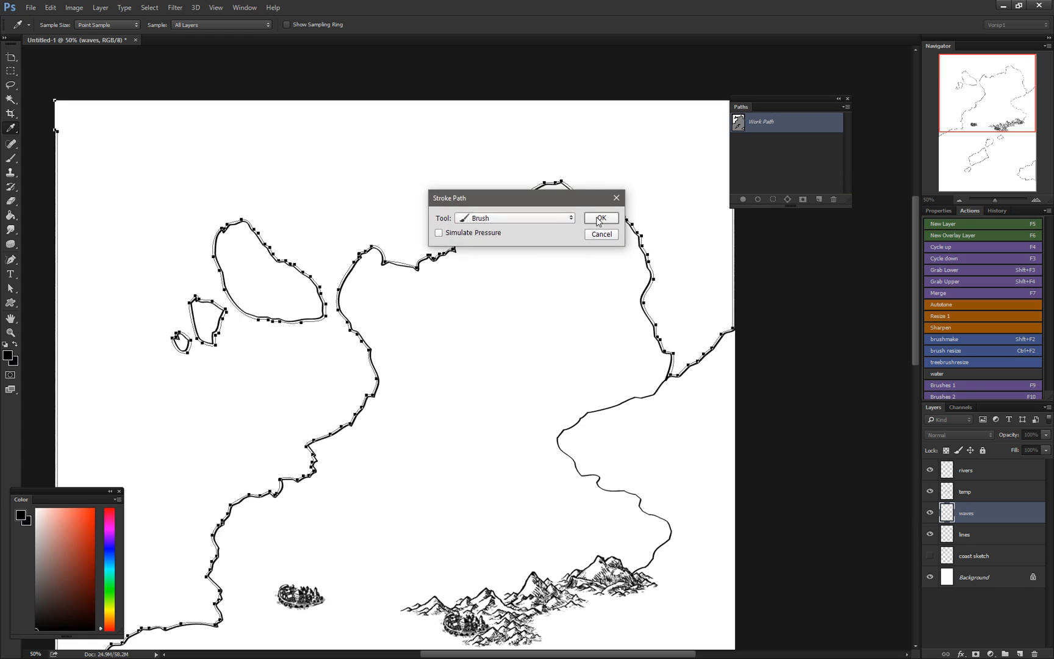
left_click(600, 219)
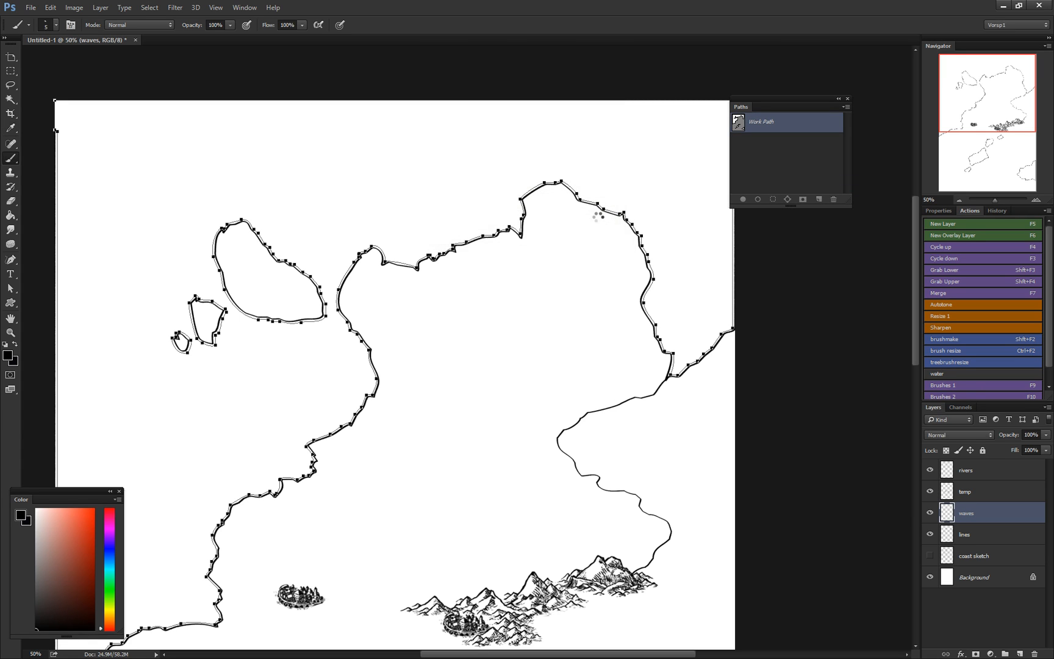
left_click(753, 167)
Step: Set the waves layer's opacity to 75%
scroll(496, 230, "down", 5)
scroll(497, 231, "left", 1)
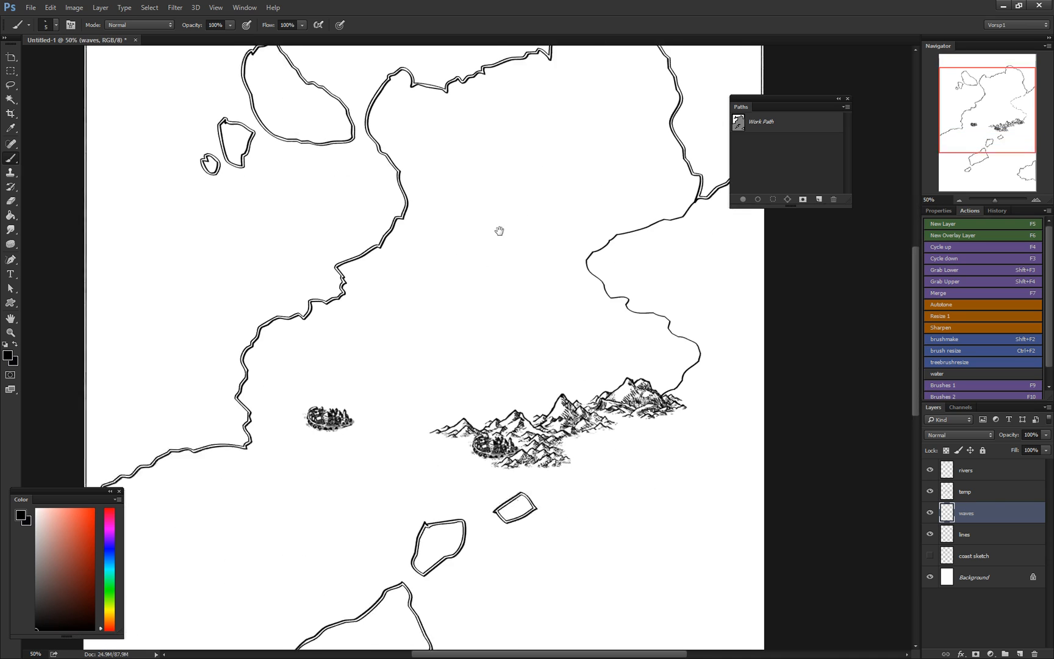
scroll(499, 244, "down", 7)
scroll(500, 244, "right", 1)
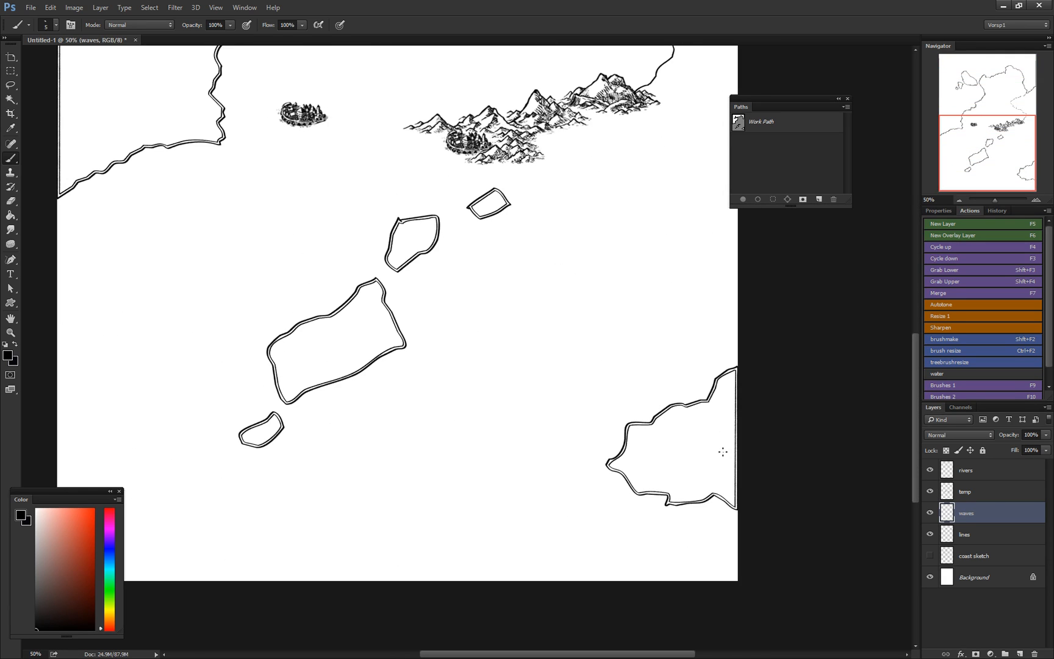
left_click_drag(1046, 435, 1035, 449)
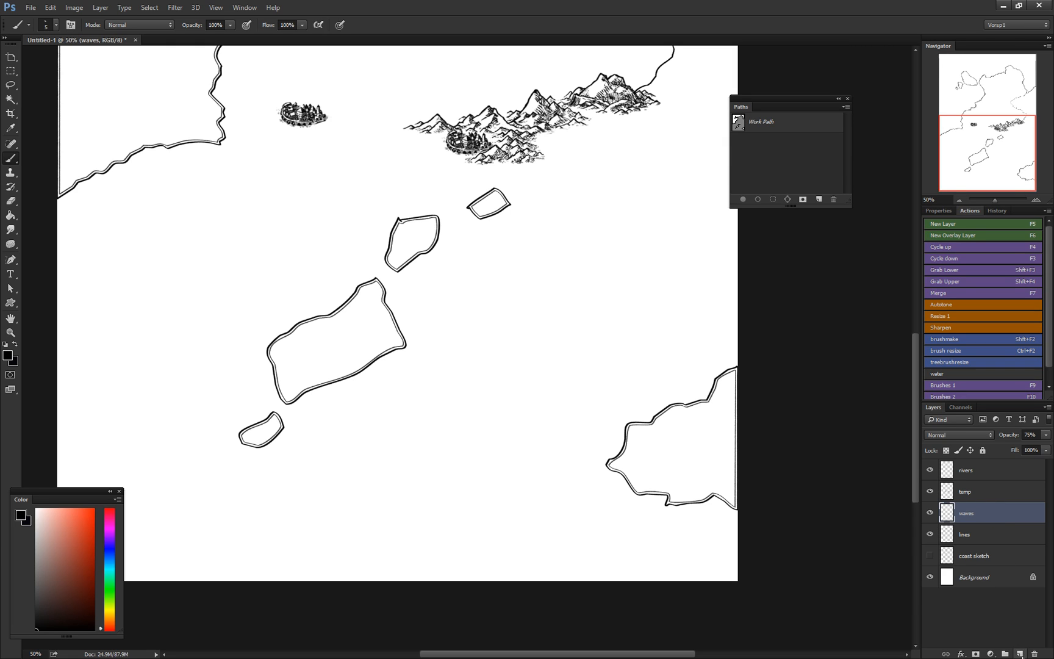
Step: Create a new layer above waves and name it waves 2
key("F5")
double_click(968, 514)
type("wave")
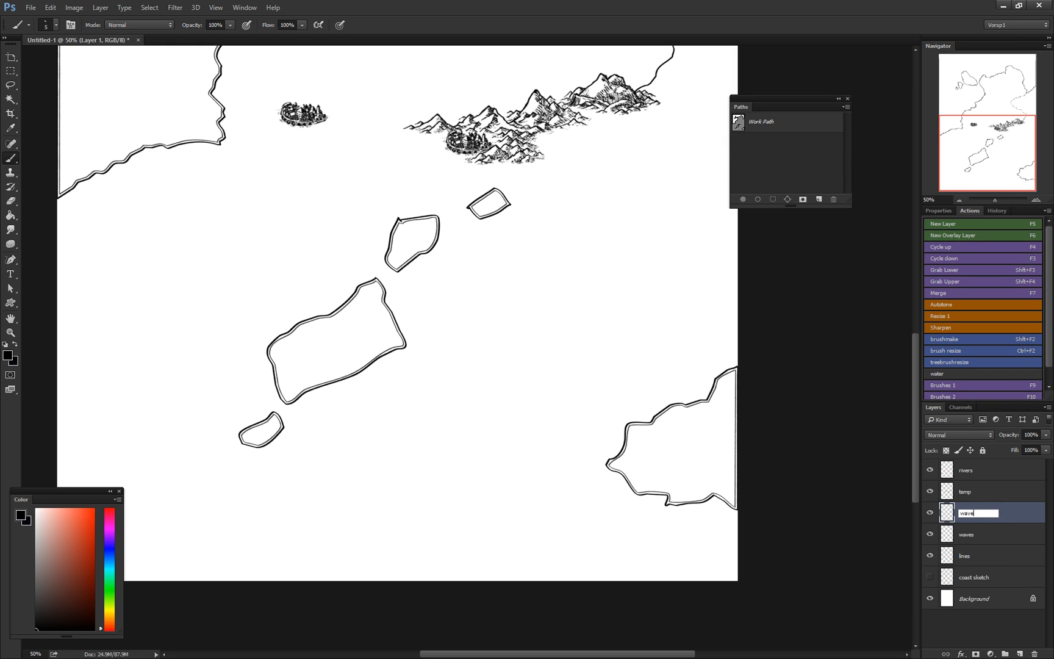
type("s 2")
key("Return")
Step: On the waves layer, select the northwestern area outside the coast plus the insides of the southern islands and southeastern shape with the Magic Wand
left_click_drag(569, 293, 591, 423)
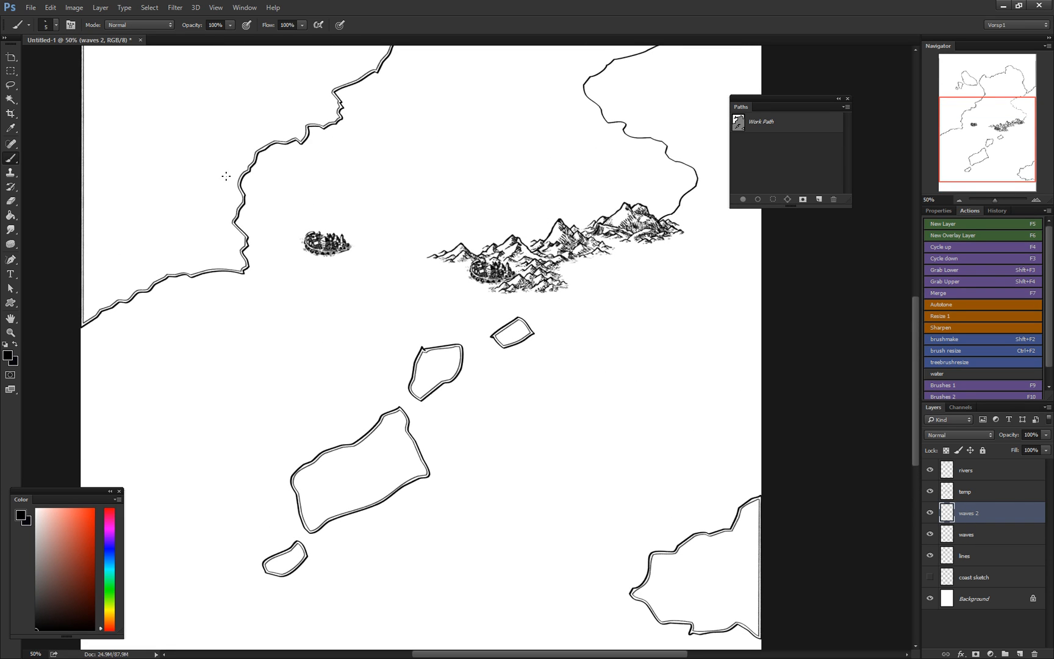
left_click_drag(405, 183, 344, 354)
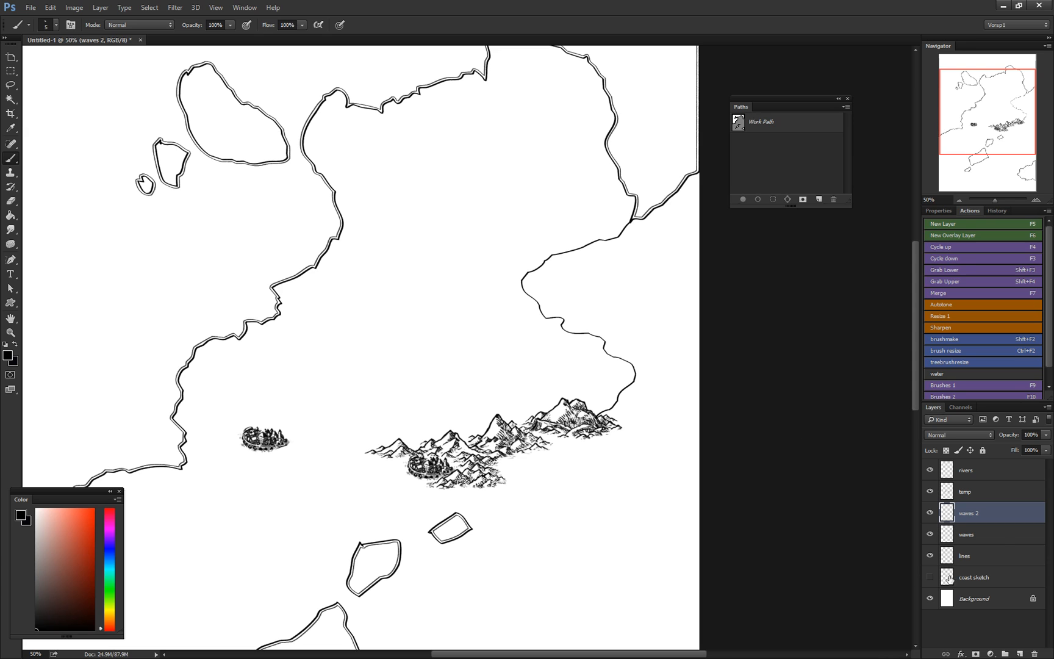
left_click(993, 536)
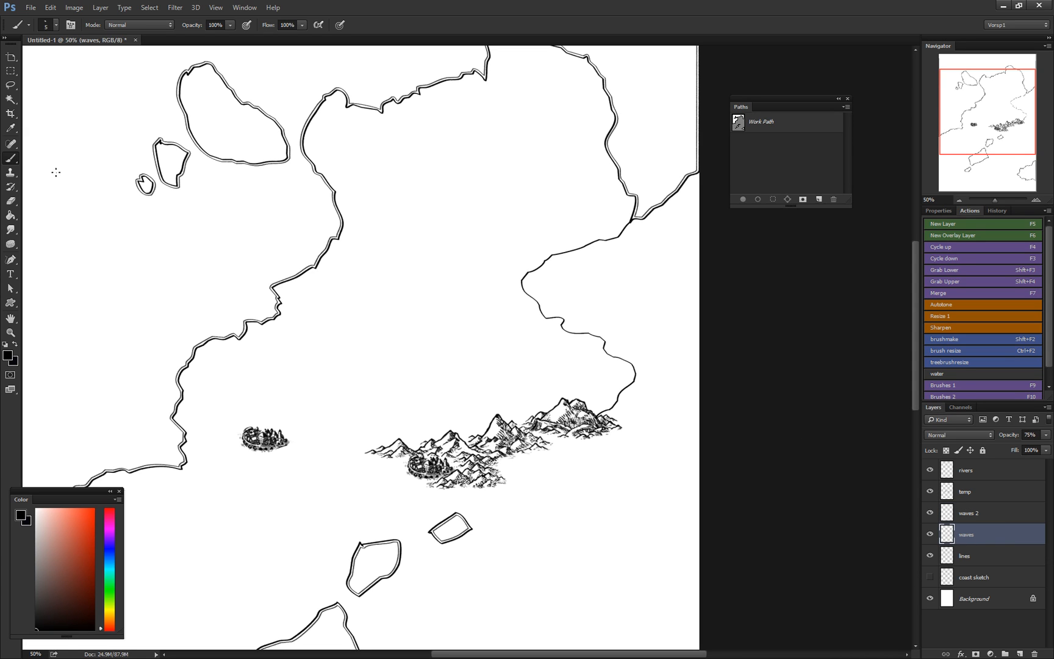
key("w")
left_click(219, 218)
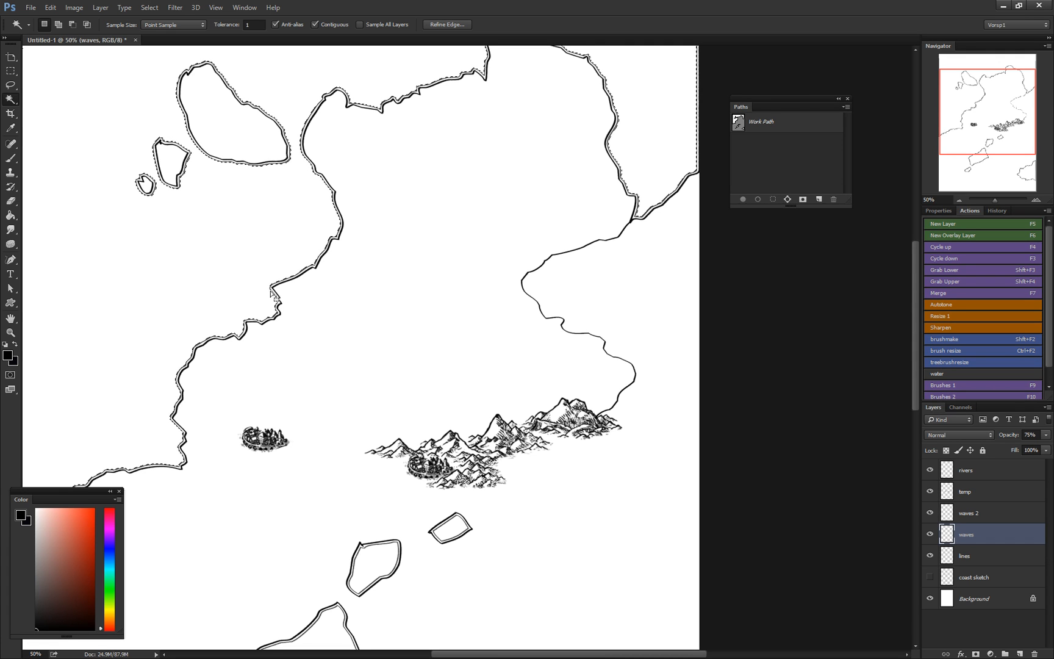
left_click_drag(458, 332, 448, 96)
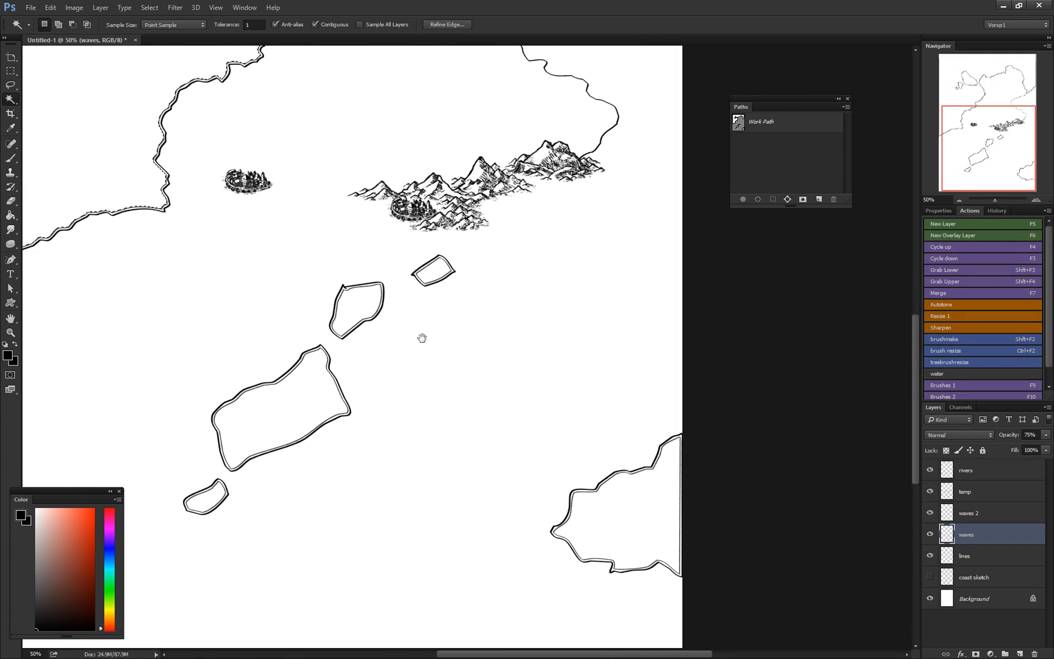
left_click(361, 311, "shift")
left_click(434, 270, "shift")
left_click(311, 396, "shift")
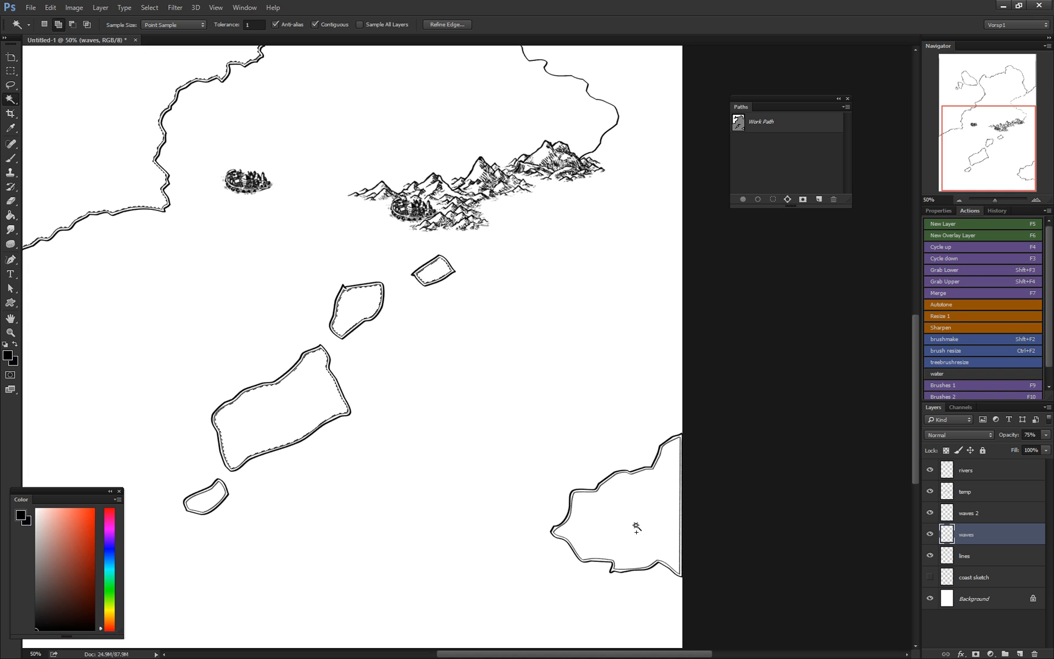
left_click(635, 529, "shift")
Step: Make waves 2 the active layer and contract the selection by 10 pixels
left_click_drag(447, 334, 530, 544)
left_click_drag(462, 205, 447, 240)
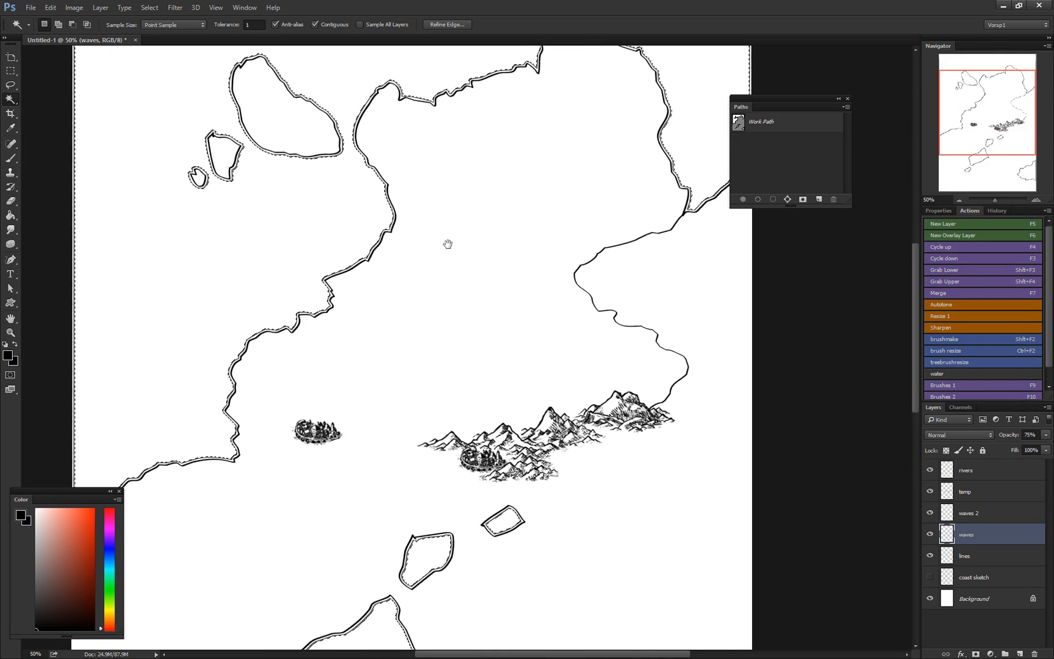
left_click(1000, 516)
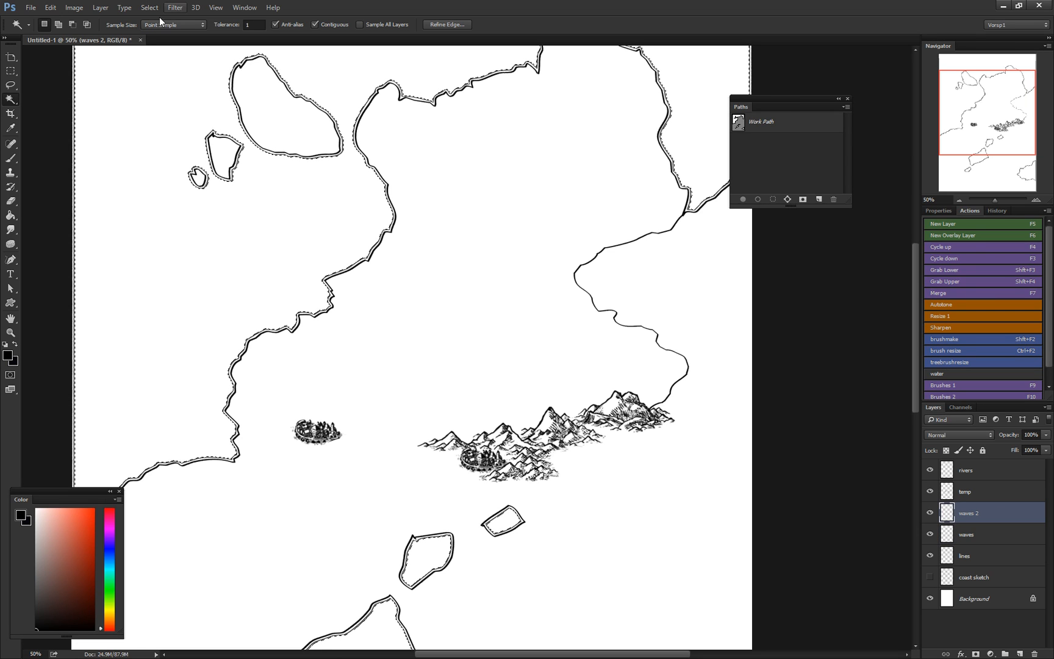
left_click(174, 8)
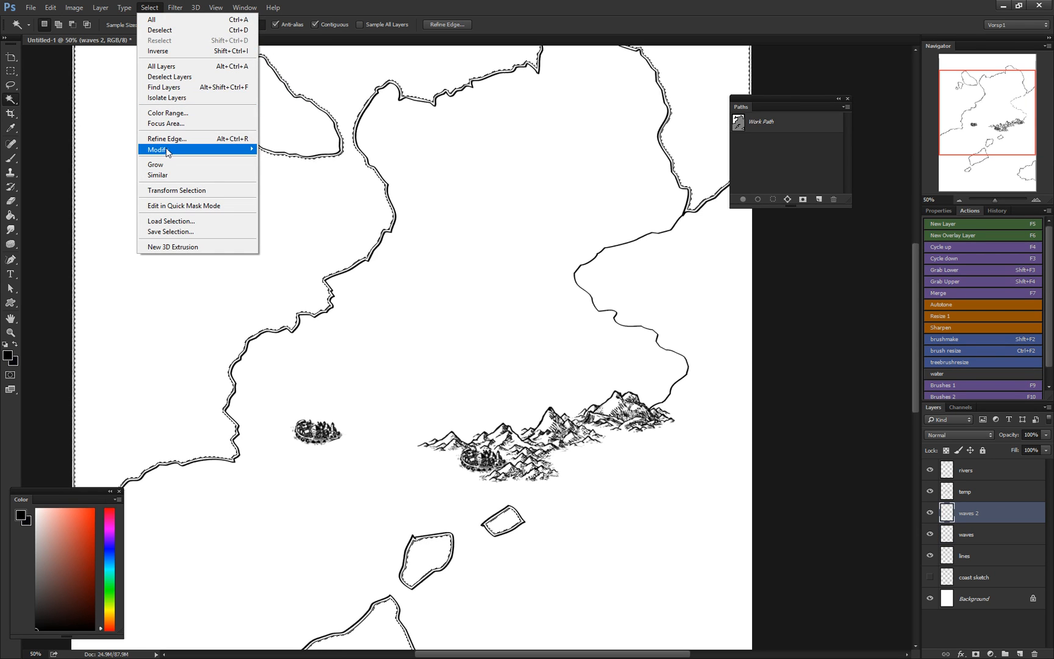
mouse_move(168, 152)
left_click(99, 179)
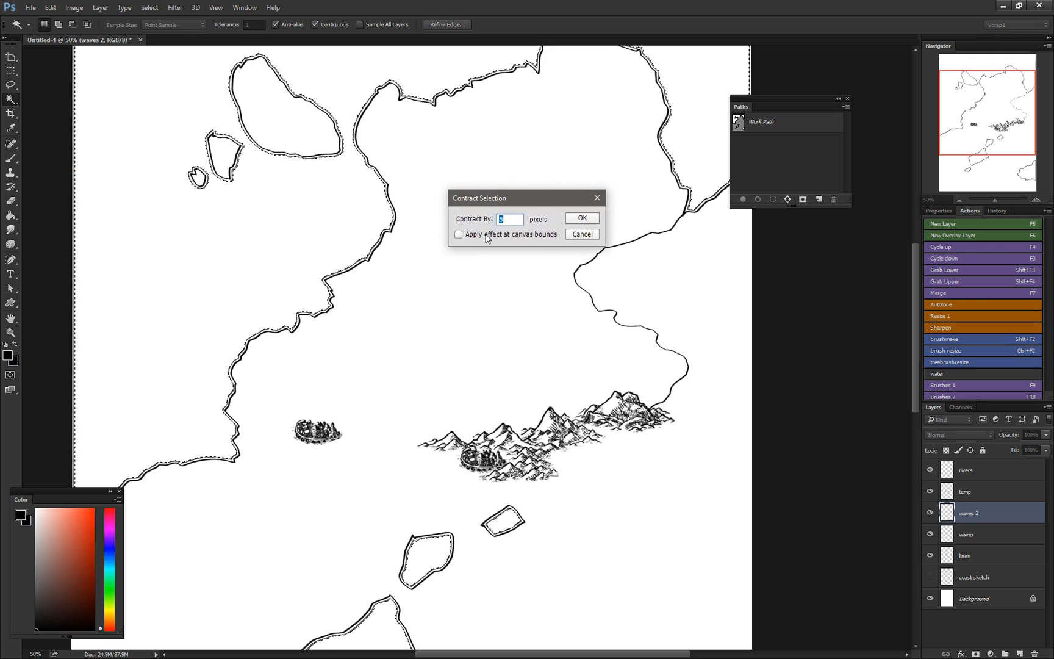
type("10")
key("Return")
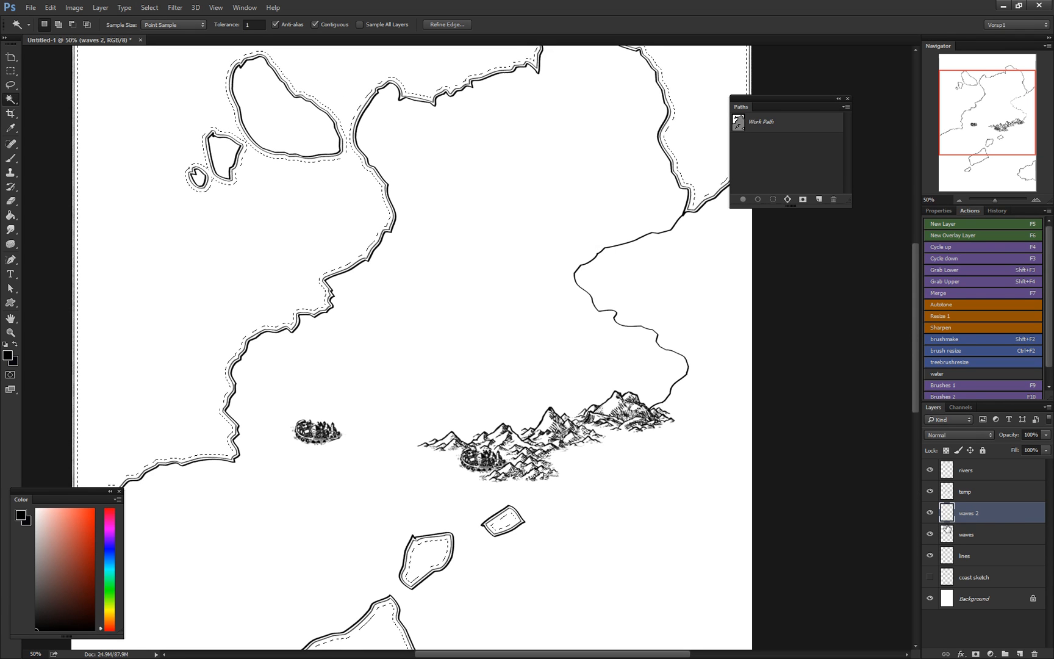
Step: Convert the contracted selection into a work path and stroke it with the Brush on the waves 2 layer, without simulated pressure
left_click(788, 200)
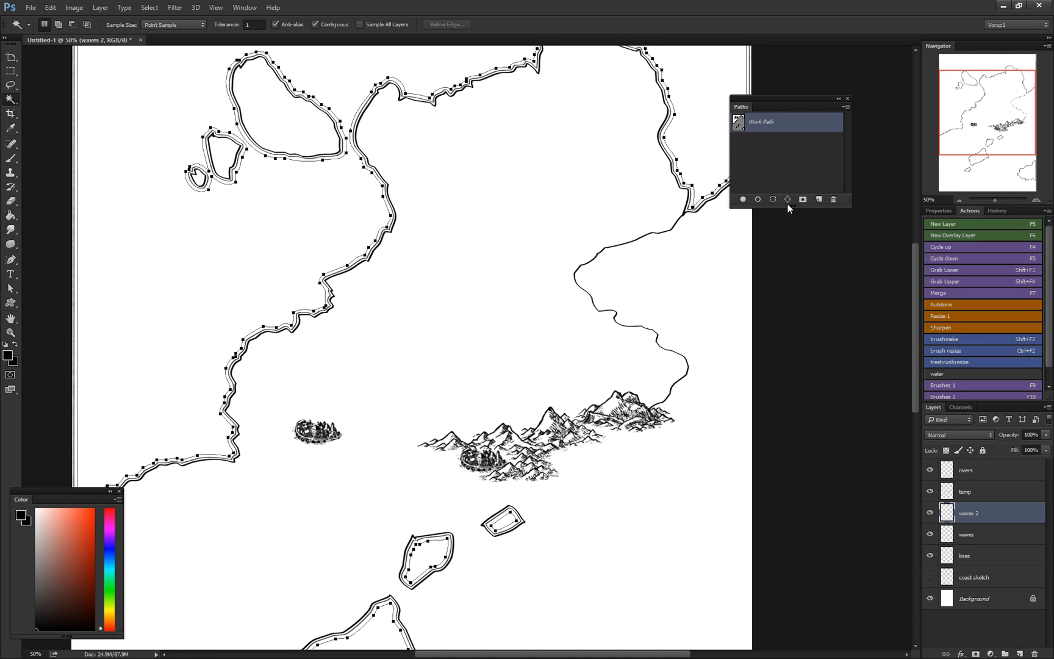
right_click(767, 127)
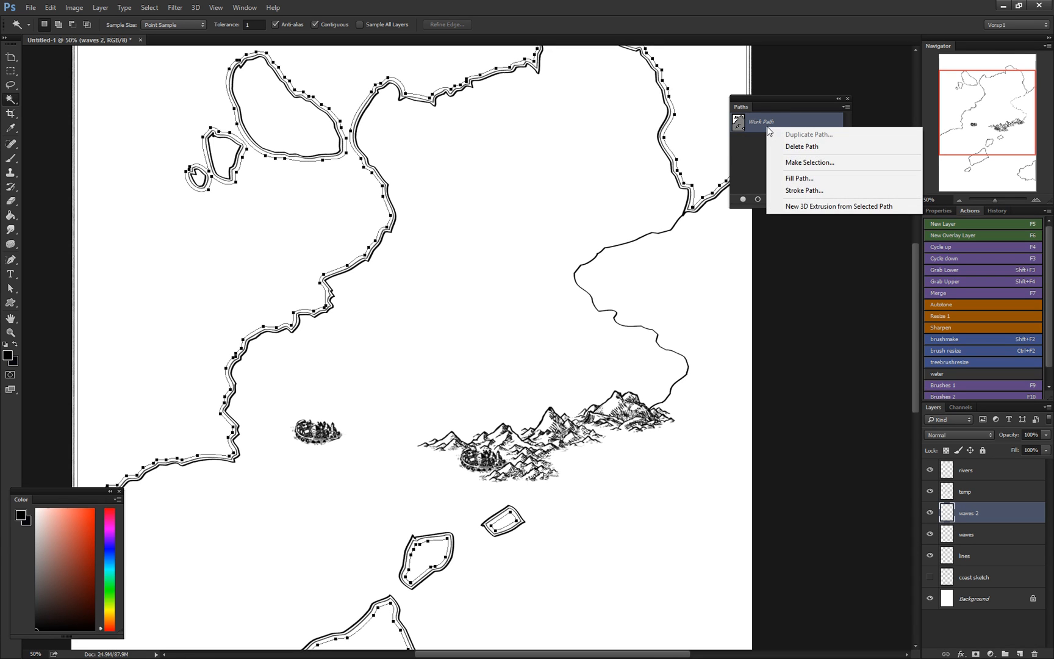
left_click(803, 190)
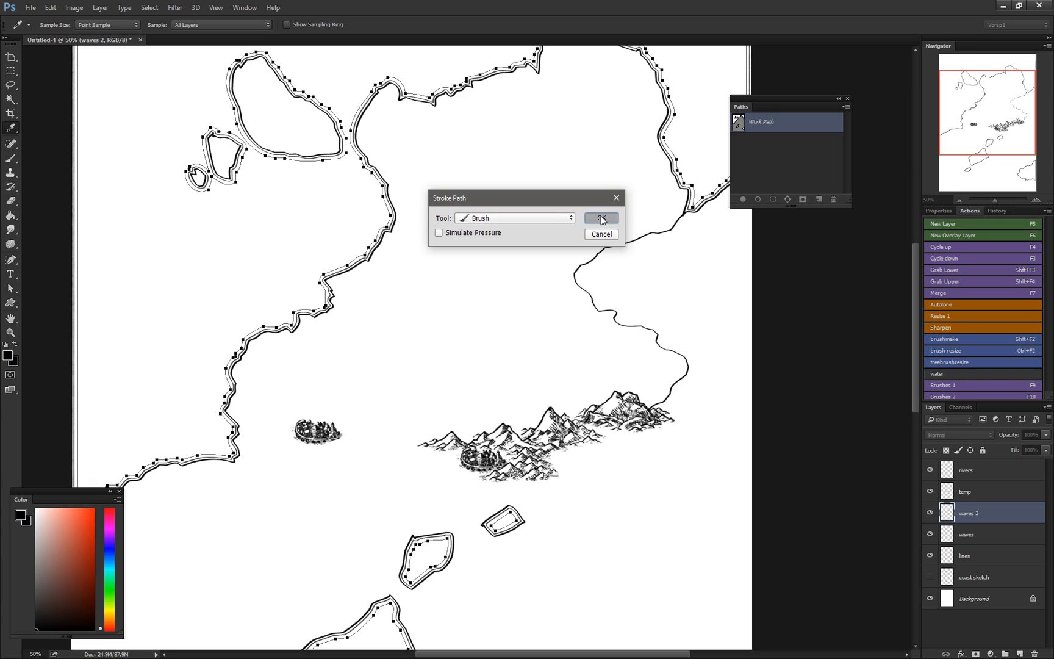
left_click(601, 218)
key("w")
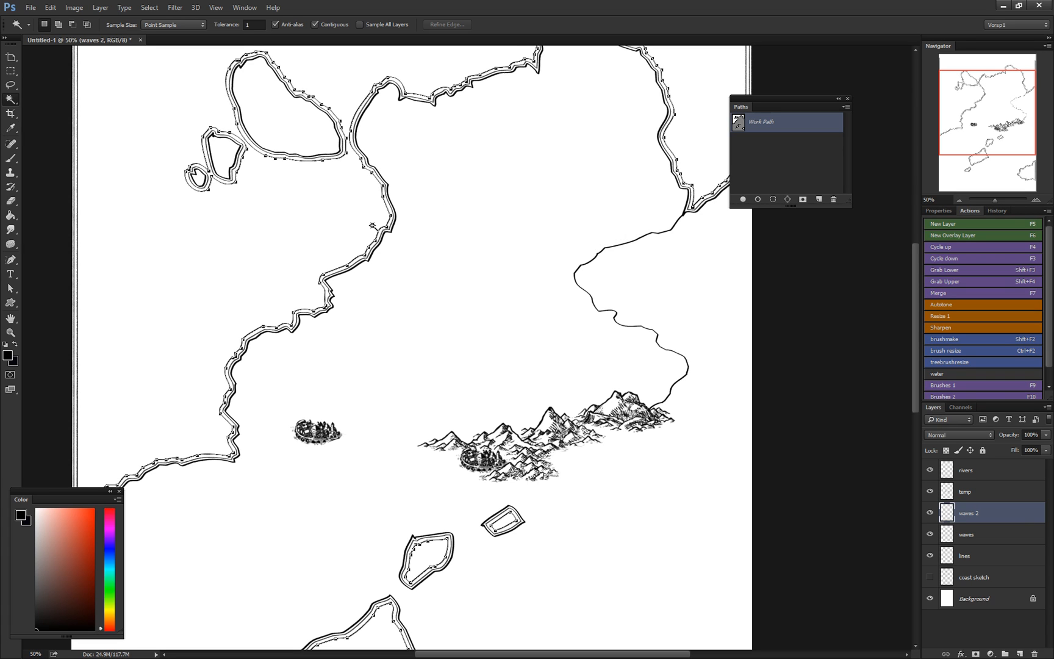
Step: Set the waves 2 layer's opacity to 50% and deselect the work path
mouse_move(1045, 435)
left_mouse_down()
mouse_move(1039, 450)
mouse_move(1019, 452)
left_mouse_up()
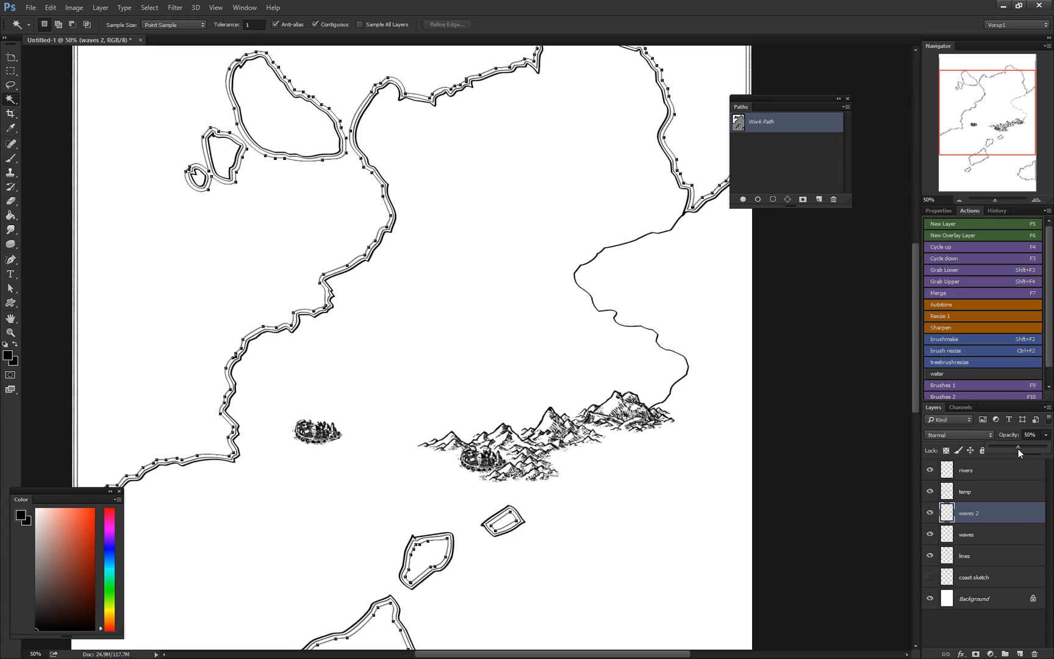
left_click(995, 517)
left_click(792, 167)
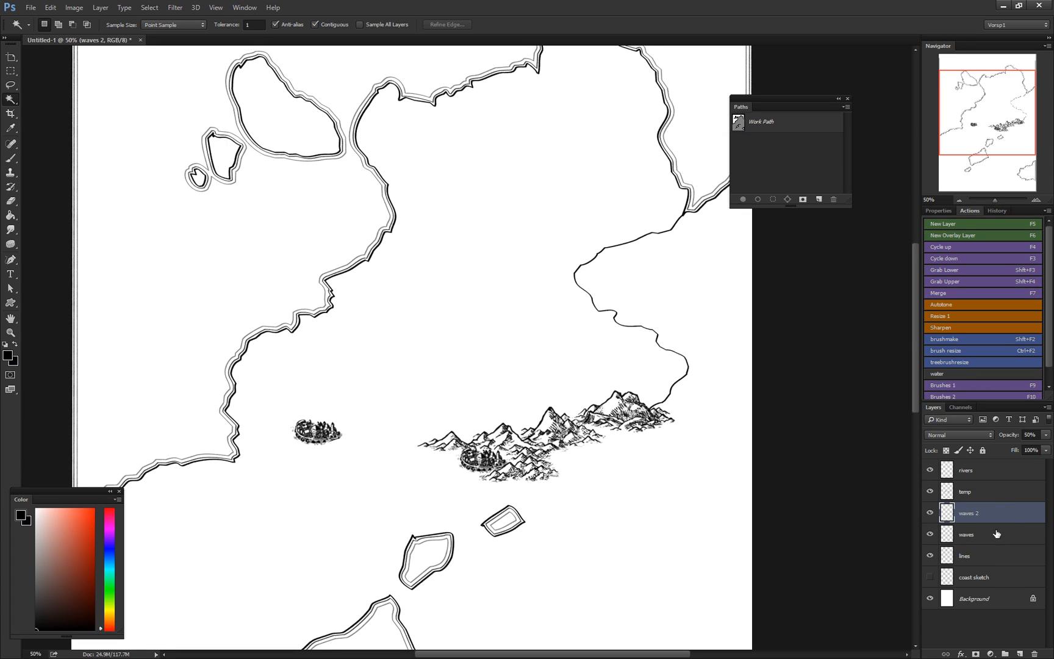
Step: Create a new layer above waves 2 and name it waves 3
left_click(1021, 653)
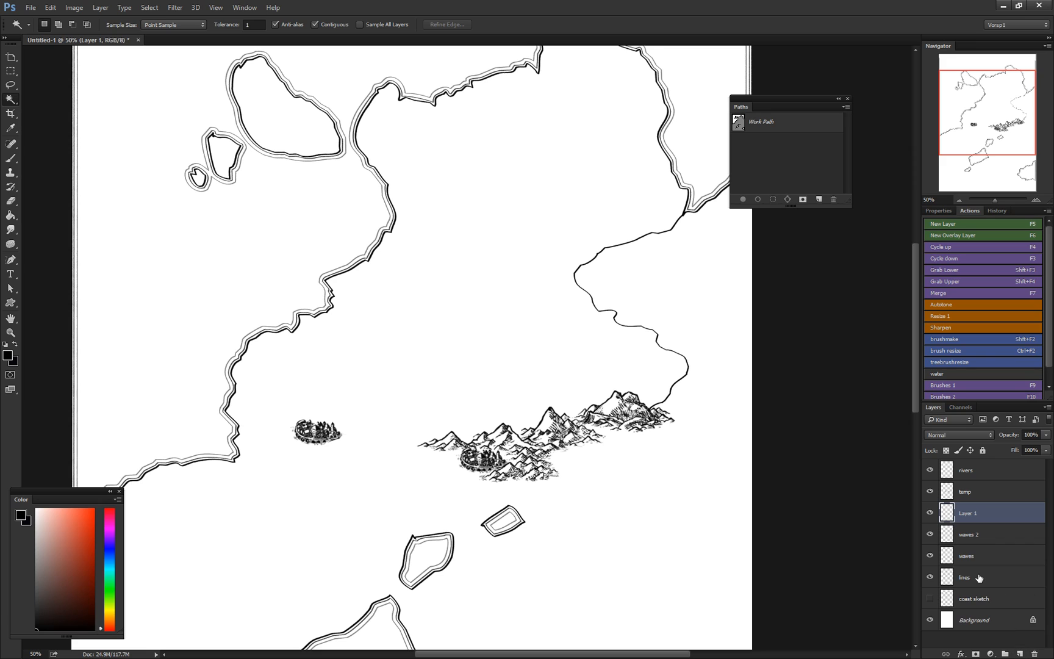
double_click(962, 514)
type("waves 3")
key("Return")
Step: On the waves 2 layer, select the northwestern area outside the coast plus the insides of the southern islands and southeastern shape with the Magic Wand
left_click(987, 541)
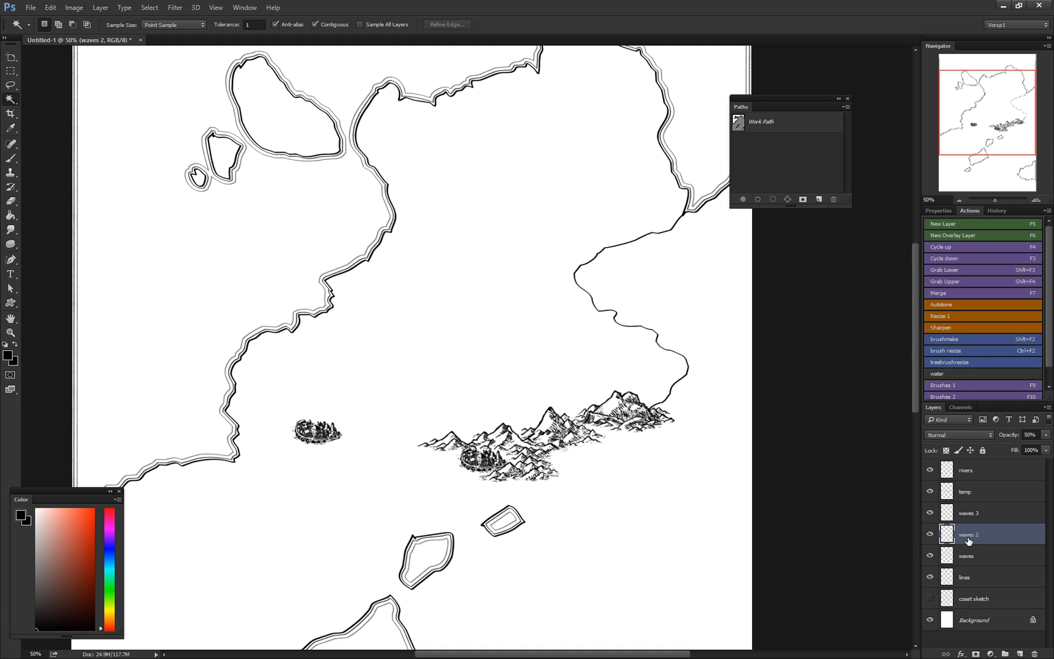
left_click(290, 230)
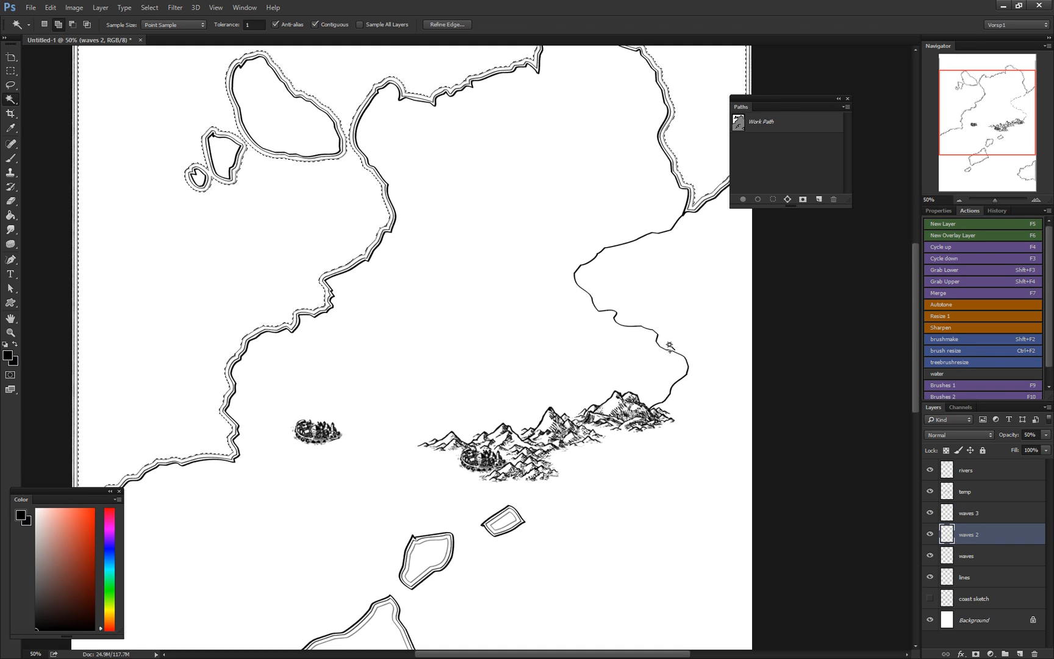
left_click_drag(579, 513, 592, 244)
left_click(515, 248, "shift")
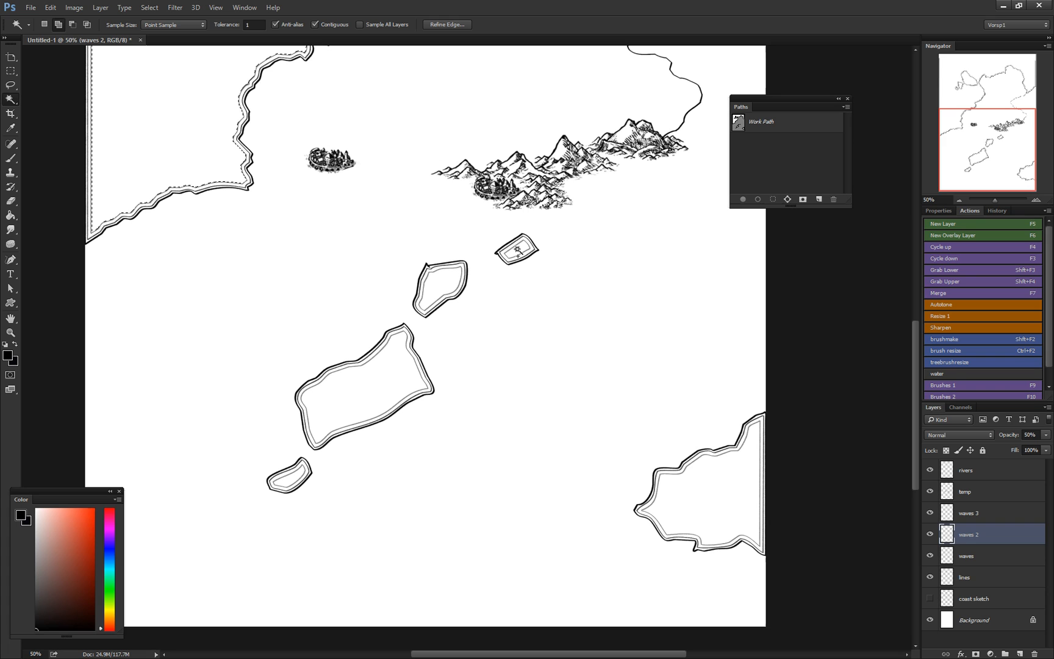
left_click(434, 282, "shift")
left_click(365, 400, "shift")
left_click(289, 486, "shift")
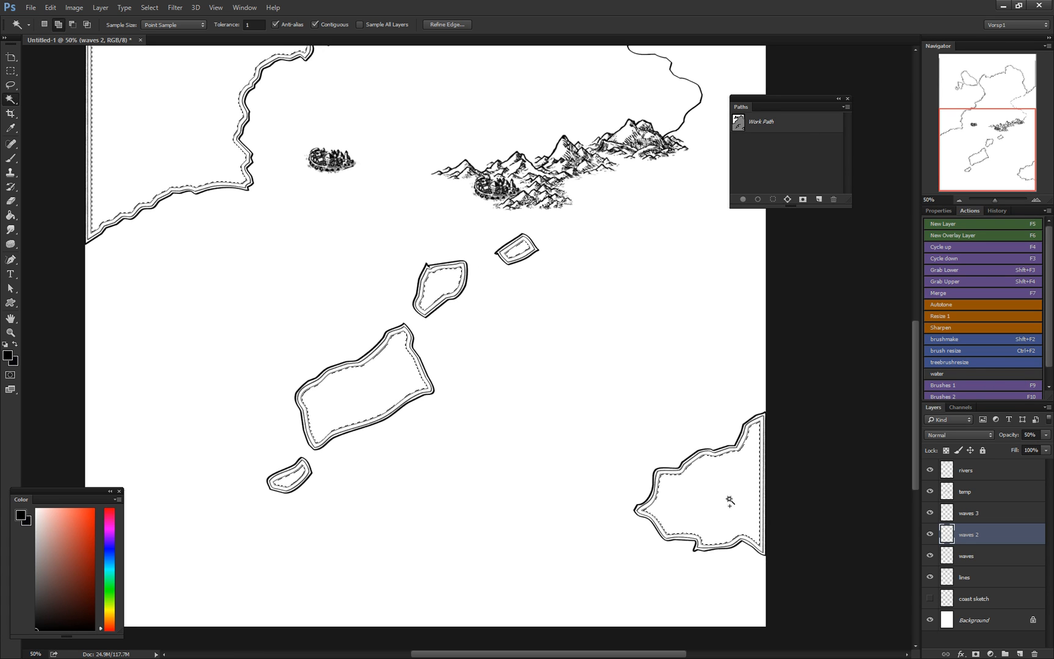
left_click_drag(493, 225, 510, 475)
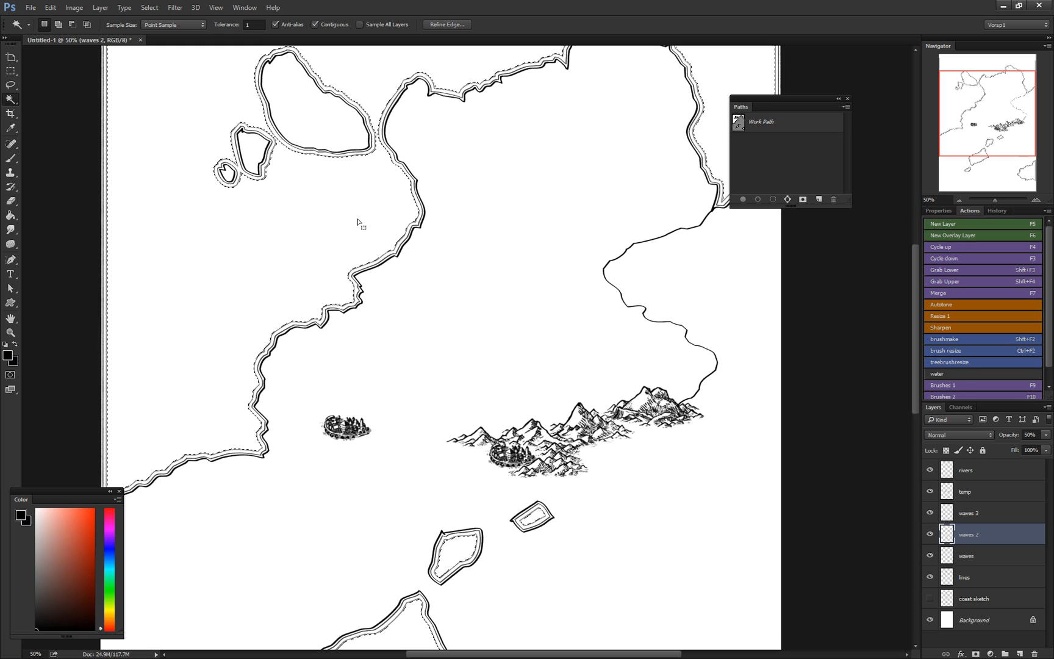
Step: Contract the selection by 20 pixels without applying the effect at the canvas bounds
left_click(150, 10)
mouse_move(162, 146)
left_click(104, 180)
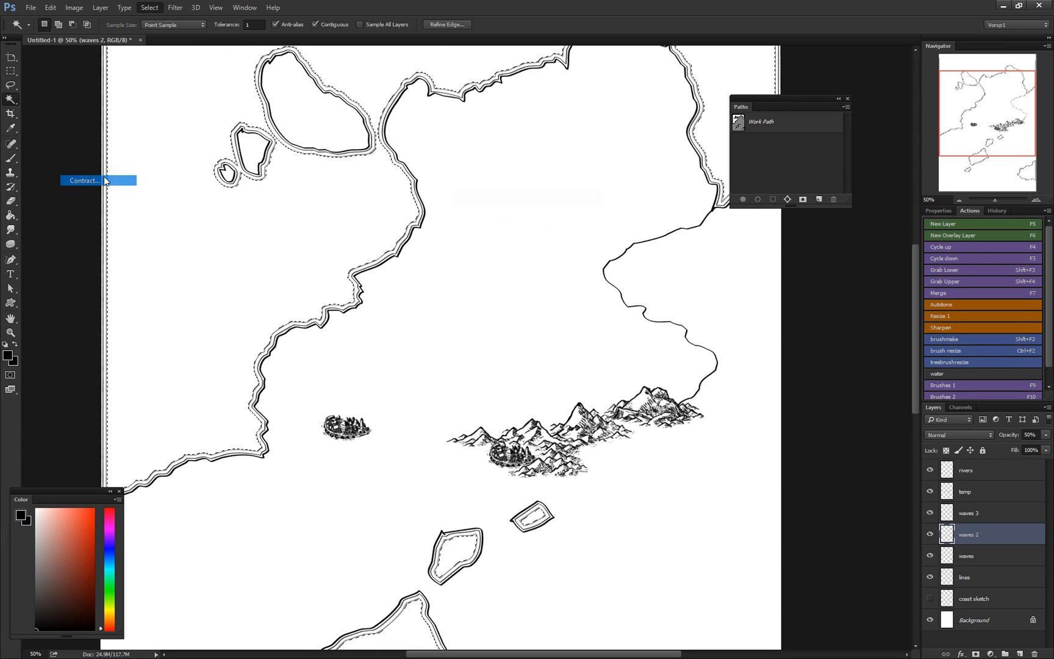
type("20")
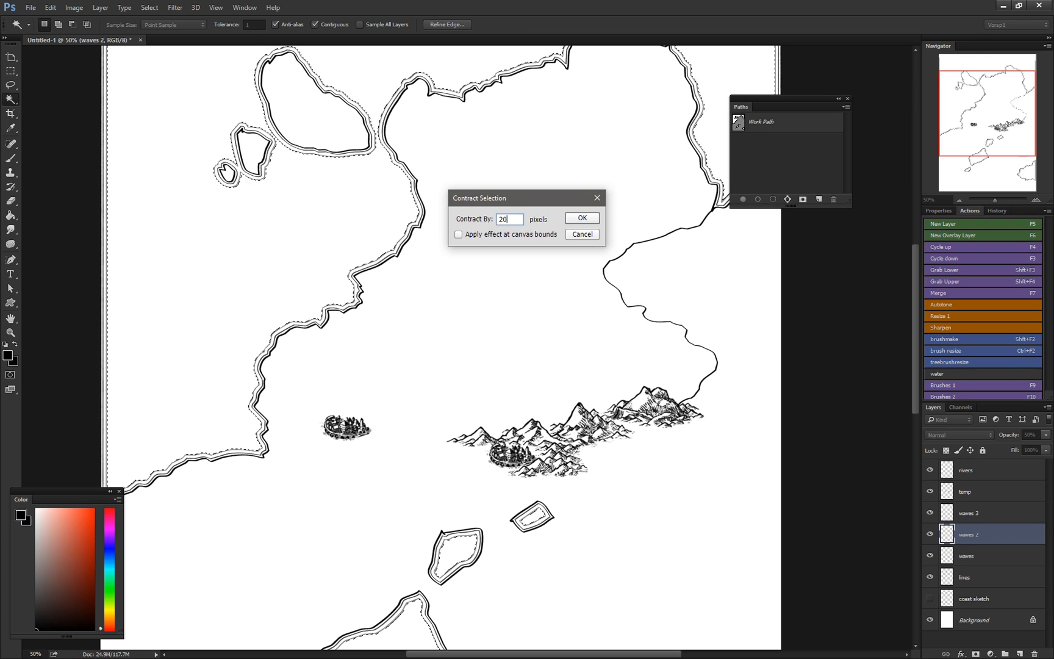
key("Return")
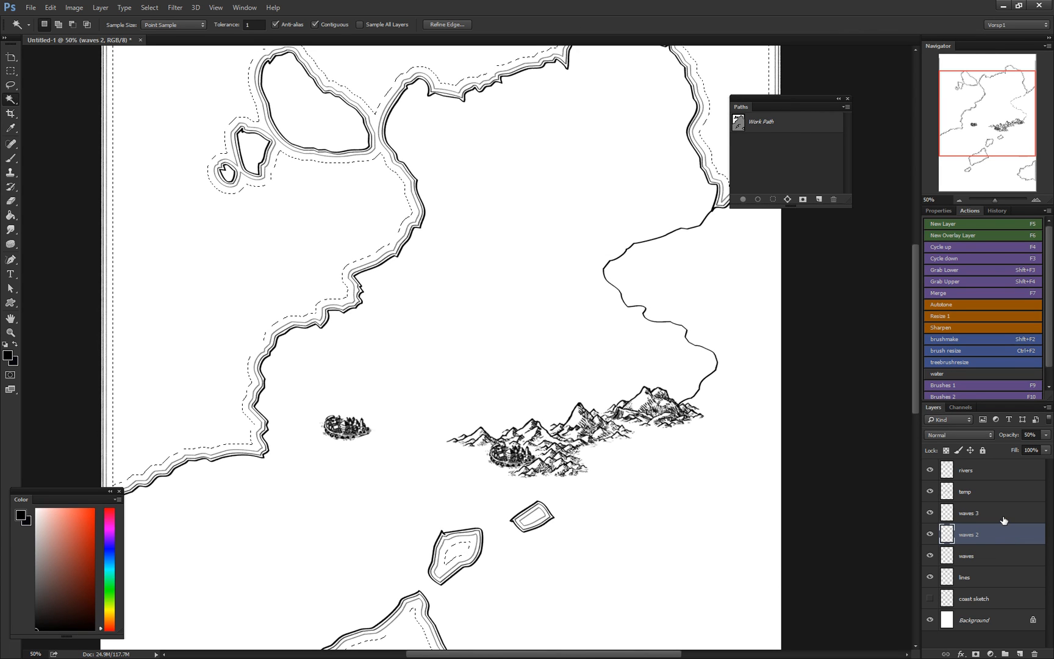
Step: On the waves 3 layer, convert the selection into a work path, stroke it with the Brush and deselect the path
left_click(1003, 519)
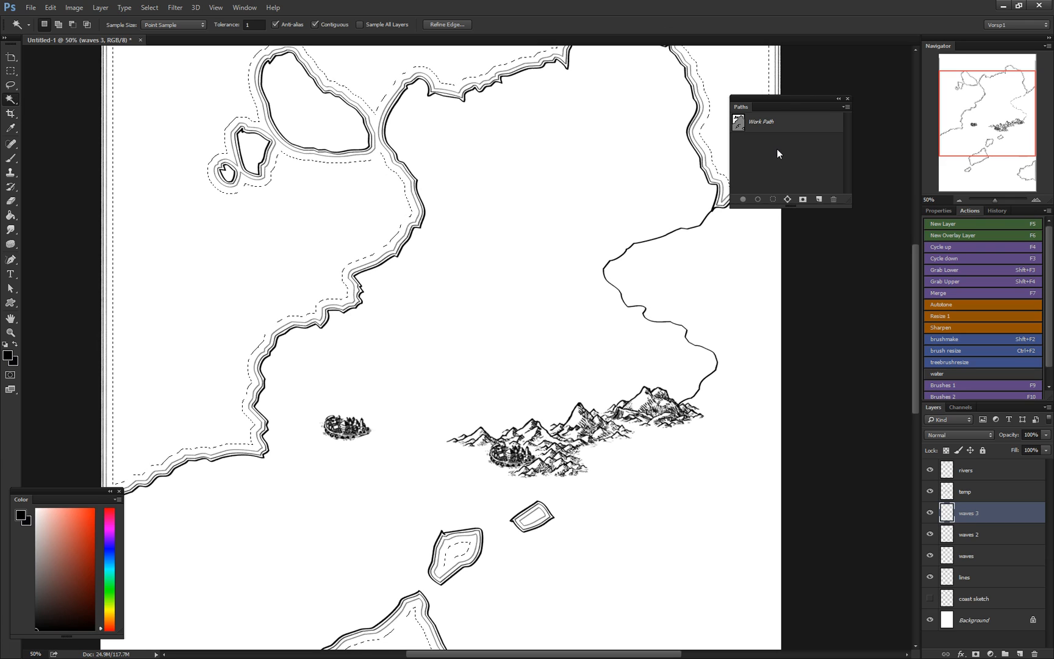
left_click(786, 199)
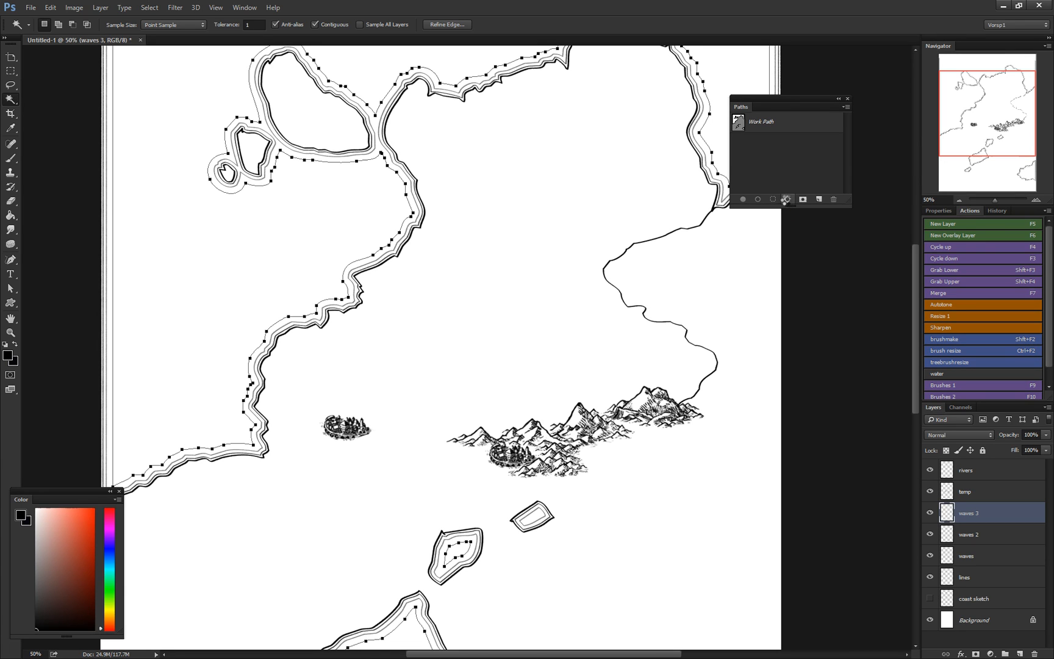
right_click(775, 130)
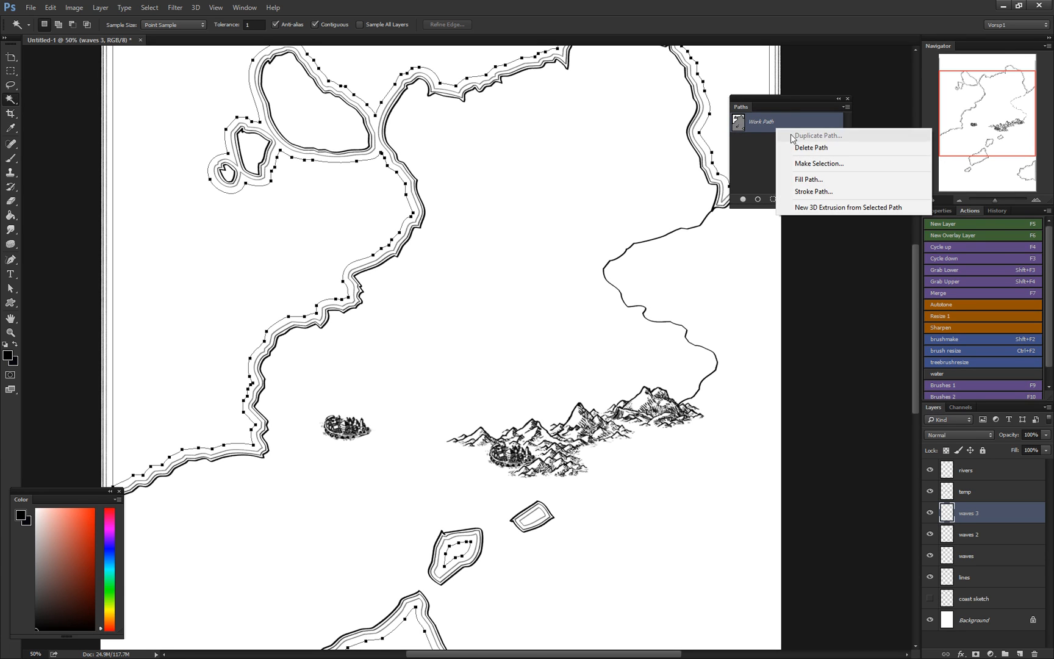
left_click(805, 191)
left_click(600, 218)
key("w")
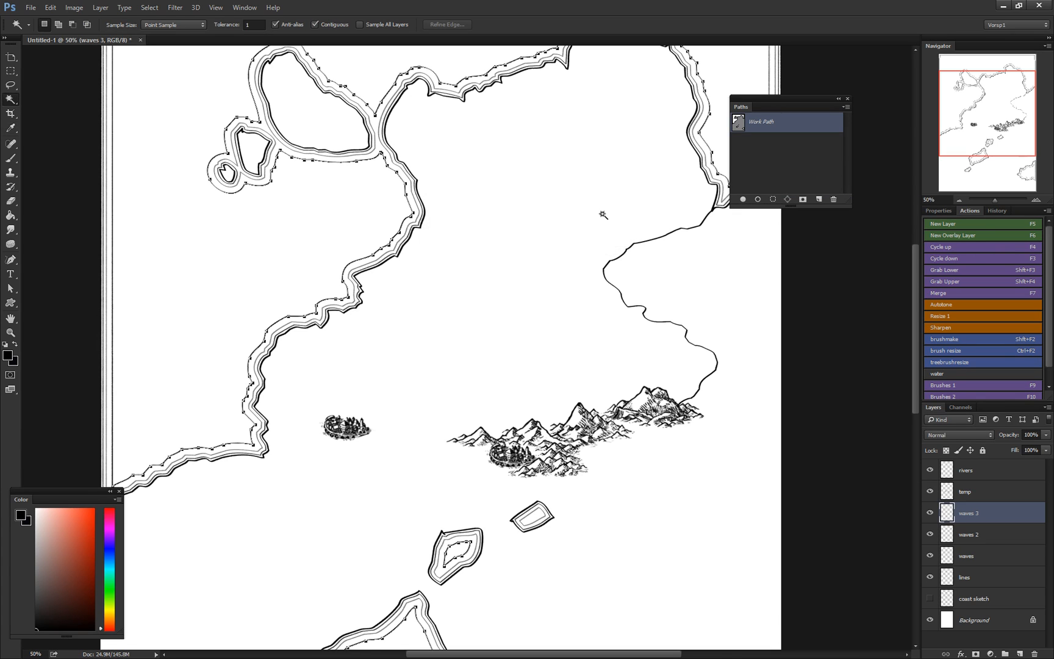
left_click(738, 160)
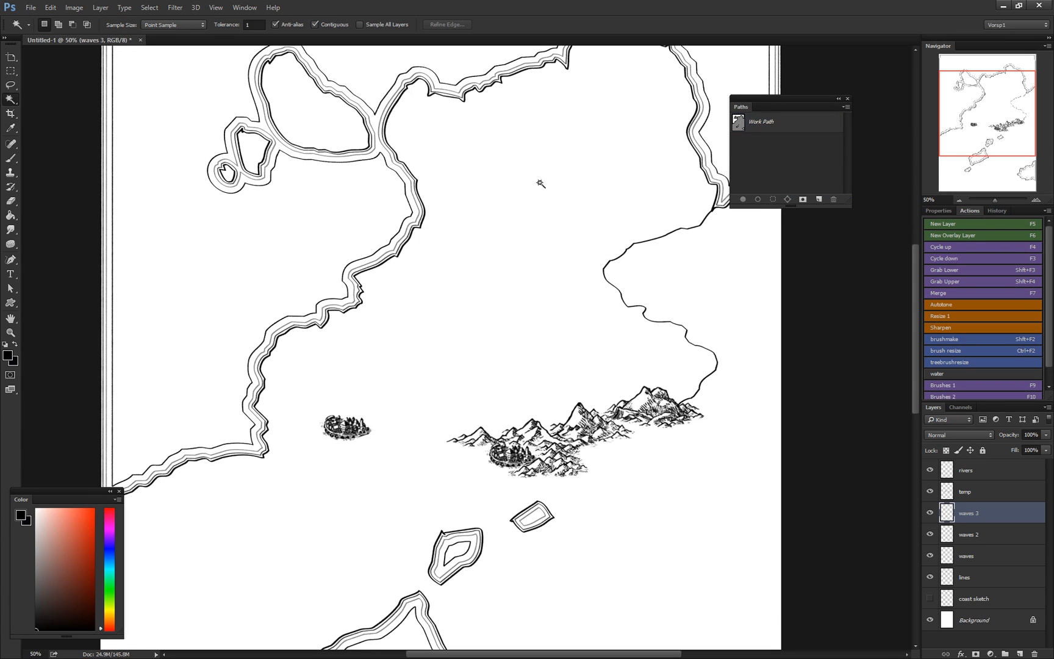
Step: Set the waves 3 layer's opacity to 30%
left_click(1047, 435)
left_click(1001, 445)
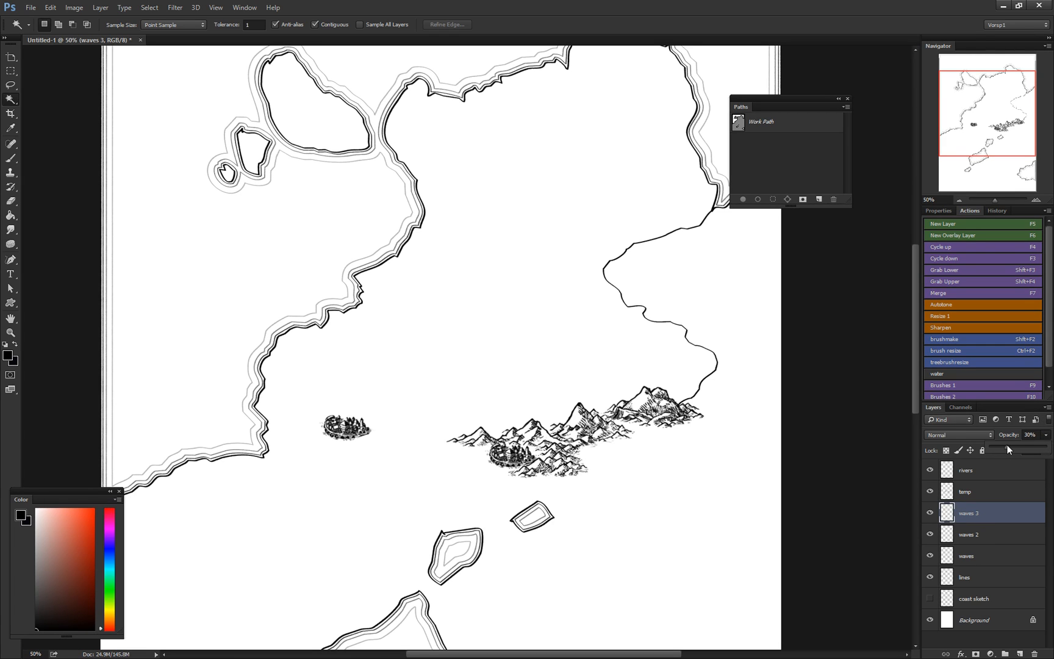
left_click(1018, 512)
Step: Group the layers waves, waves 2 and waves 3, and open the new group's name for editing
left_click(1000, 560, "shift")
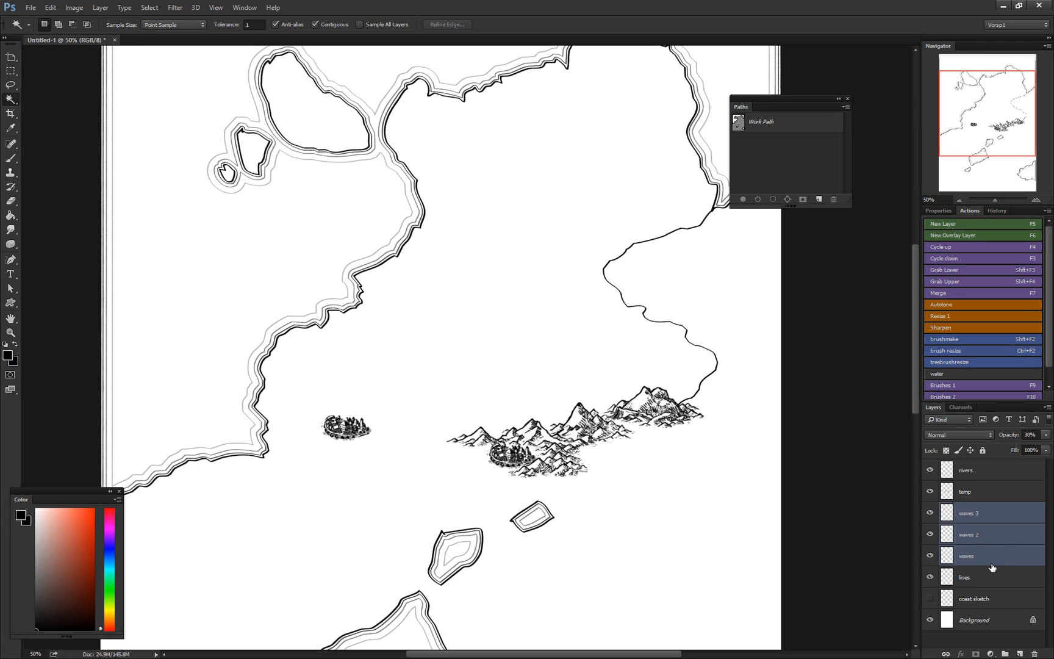
key("ctrl+g")
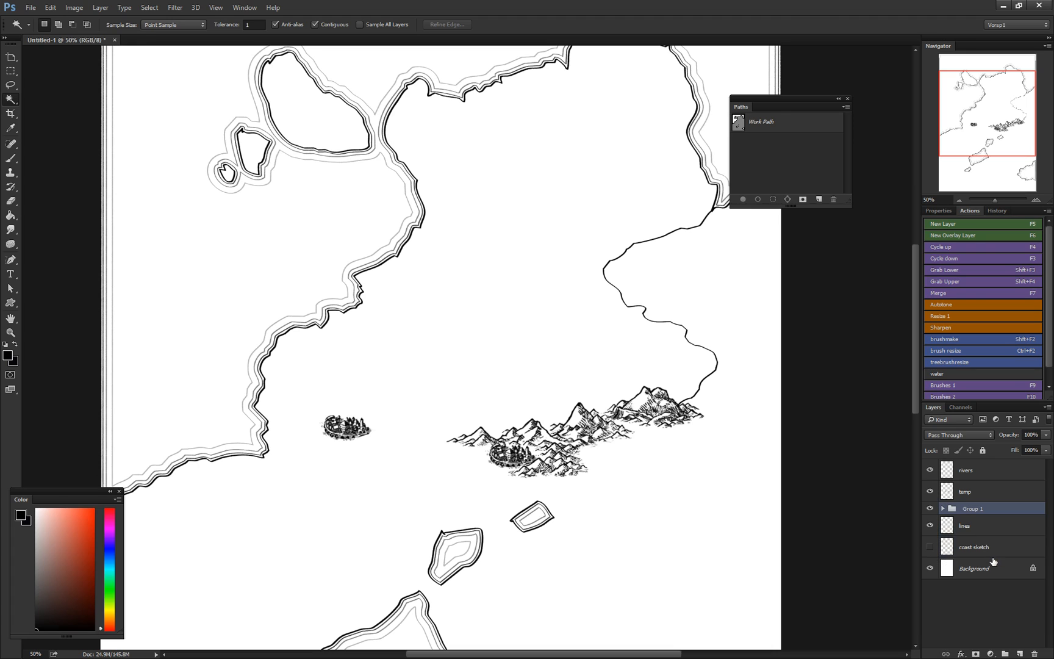
double_click(972, 510)
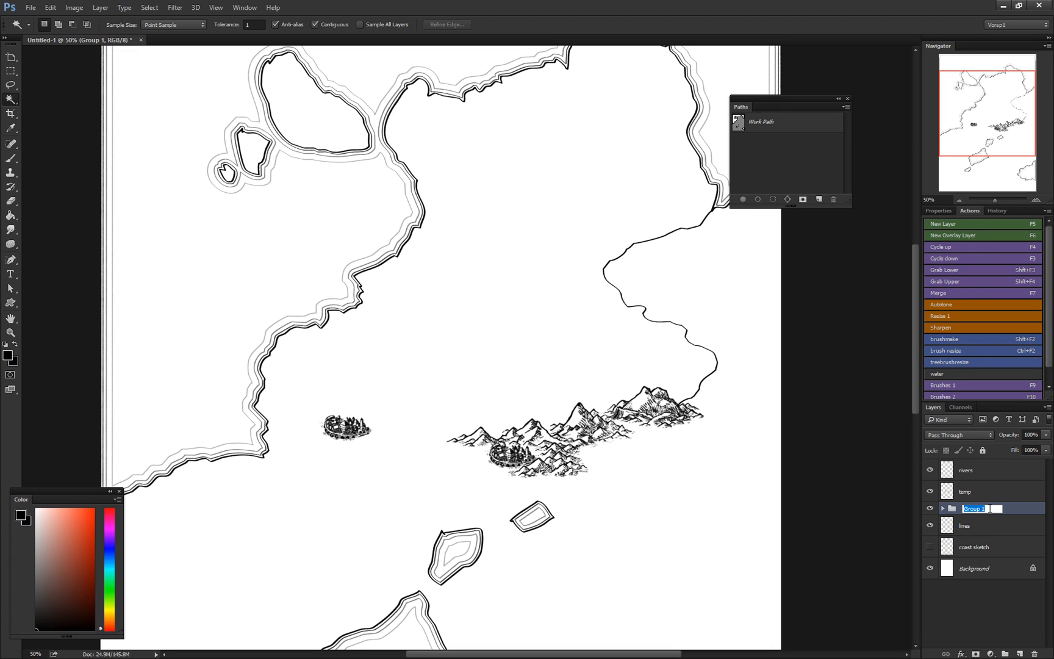
Step: Rename the new layer group as waves
type("waves")
key("Return")
Step: Inspect the wave lines around the coasts and islands and along the map's borders
left_click_drag(676, 429, 637, 306)
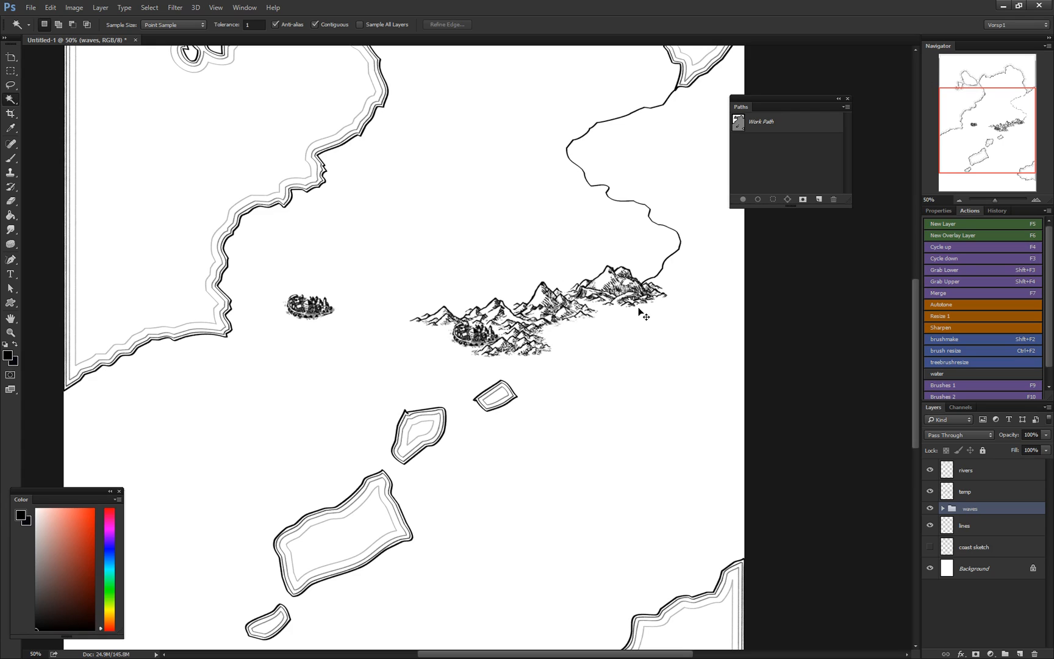
key("ctrl+minus")
key("ctrl+minus")
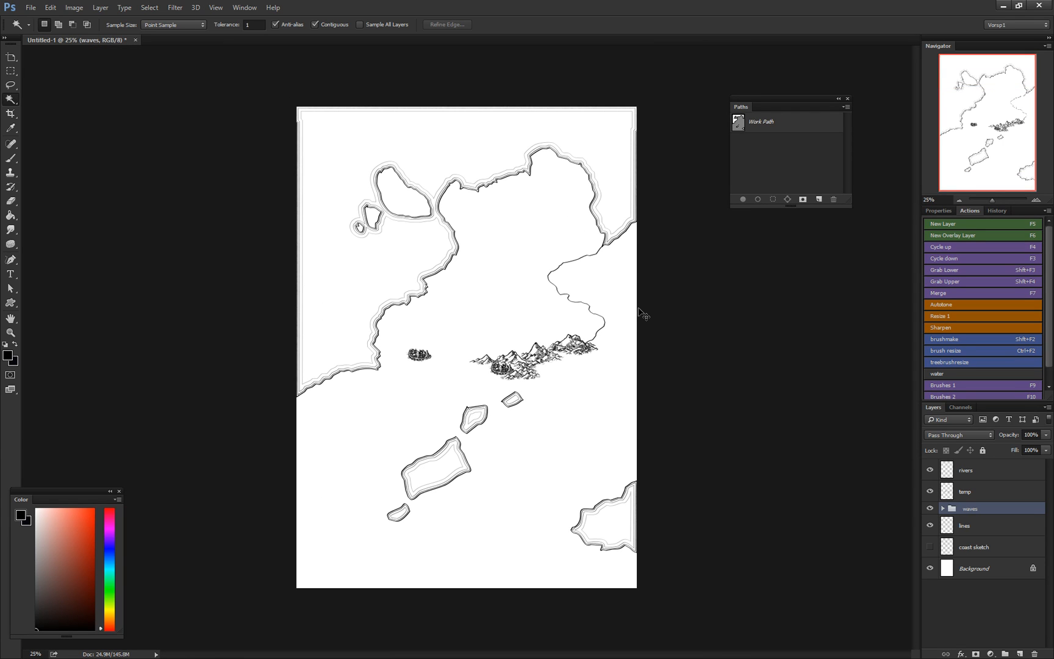
key("ctrl+plus")
key("ctrl+plus")
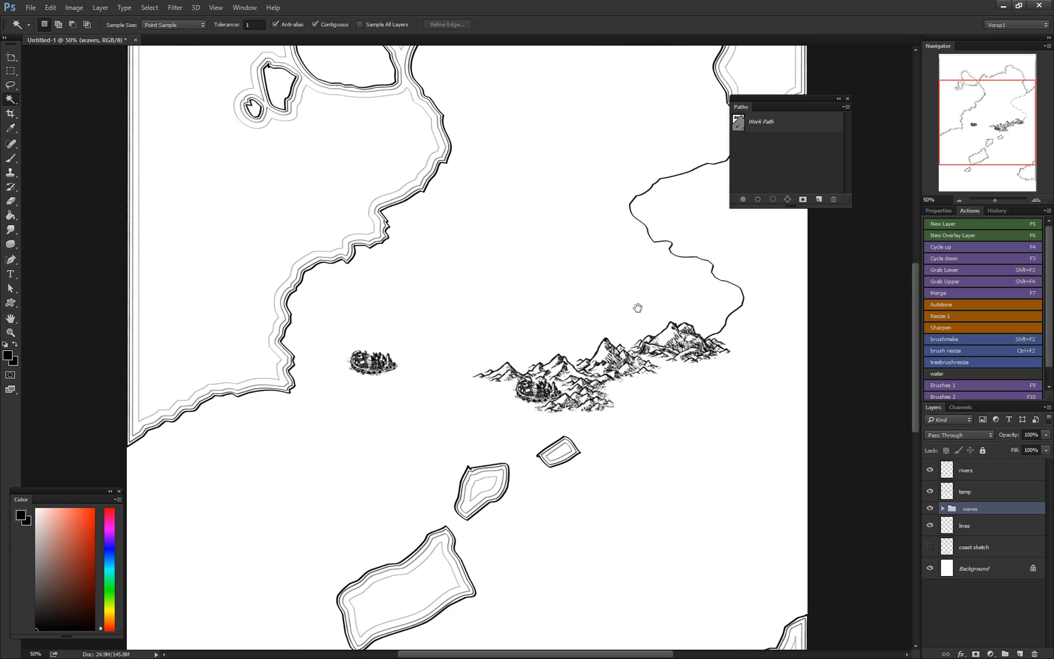
left_click_drag(350, 168, 439, 350)
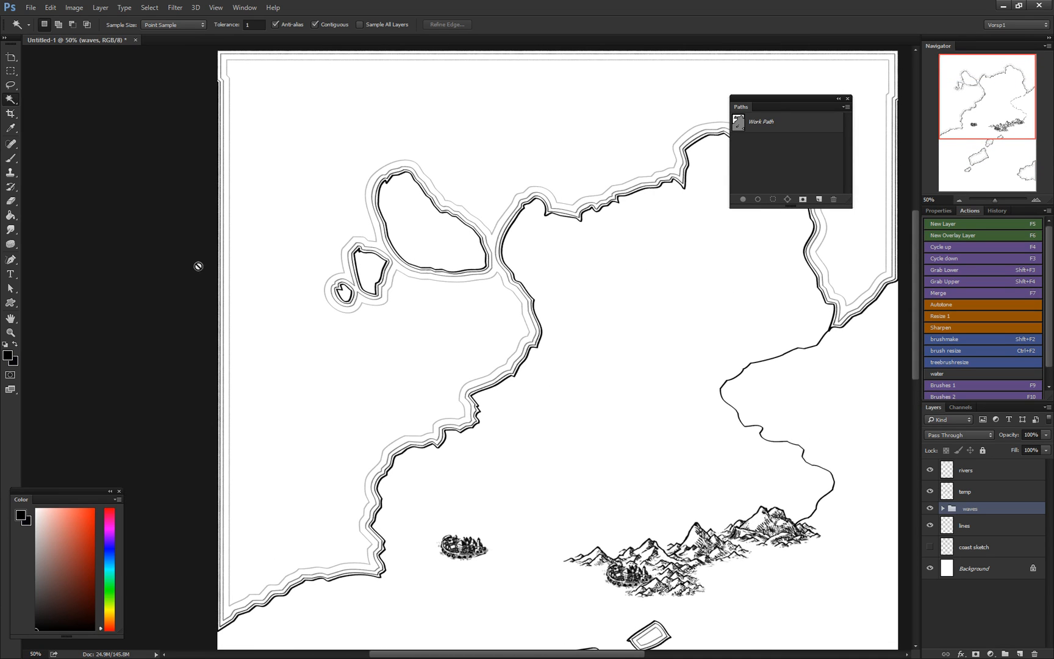
left_click_drag(461, 145, 177, 186)
mouse_move(187, 265)
left_mouse_down()
mouse_move(348, 180)
mouse_move(387, 173)
left_mouse_up()
Step: Lasso the stray wave lines along the map's western border and try to clear them from the waves group
left_click(11, 86)
left_click_drag(272, 400, 352, 294)
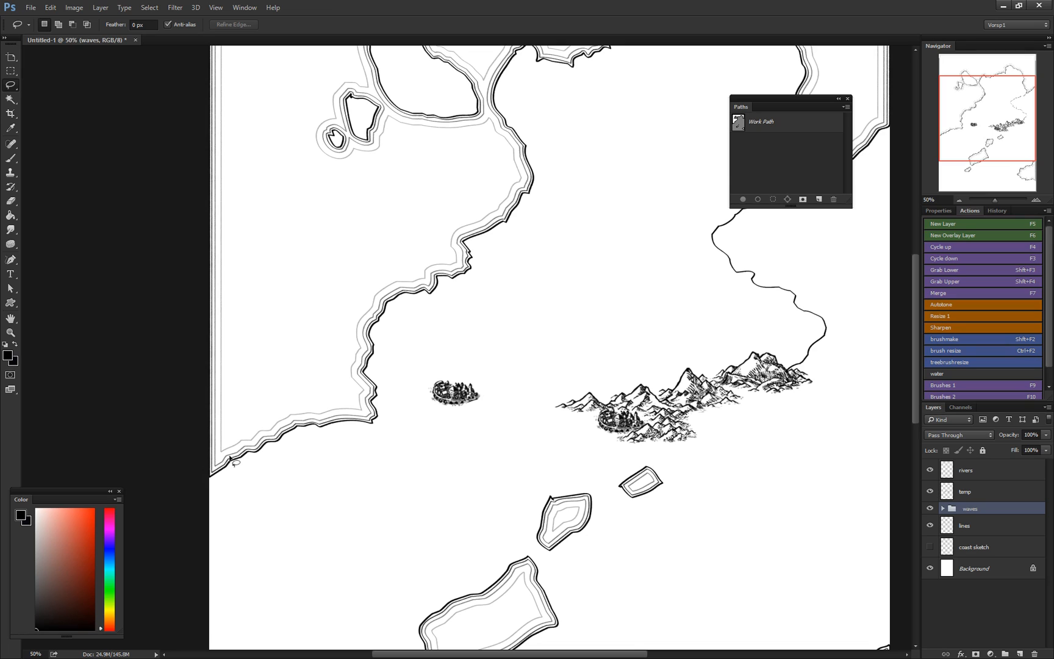
mouse_move(218, 450)
left_mouse_down()
mouse_move(192, 429)
mouse_move(172, 66)
mouse_move(156, 0)
mouse_move(147, 0)
mouse_move(179, 76)
mouse_move(281, 210)
mouse_move(262, 397)
mouse_move(227, 450)
left_mouse_up()
key("Delete")
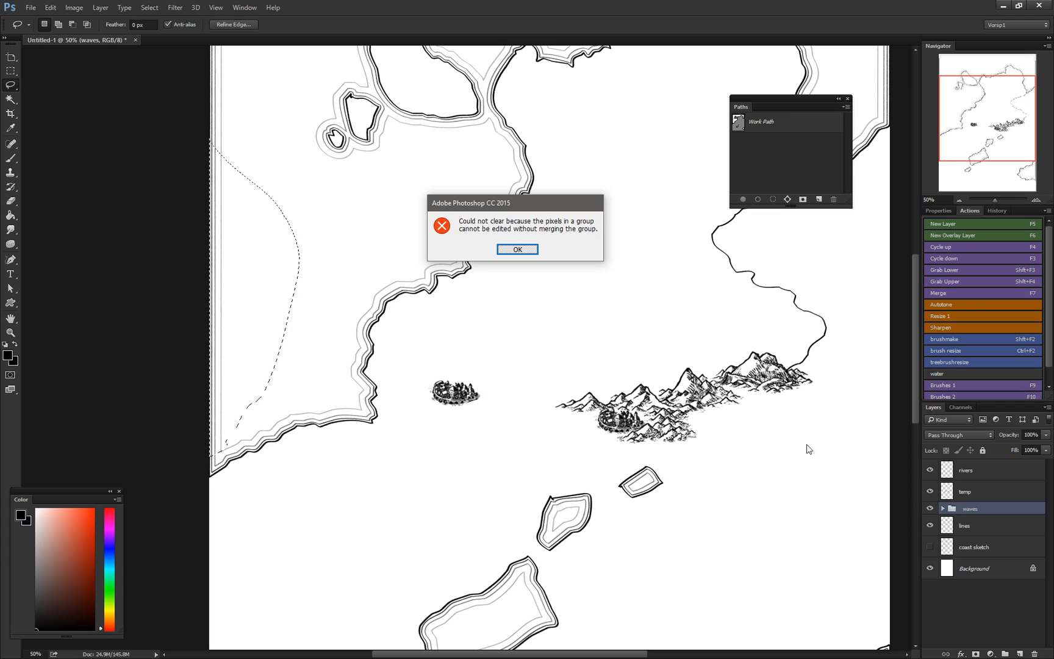
Step: Clear the lassoed border lines from the waves, waves 2 and waves 3 layers, and remove the selection
key("Return")
left_click(942, 508)
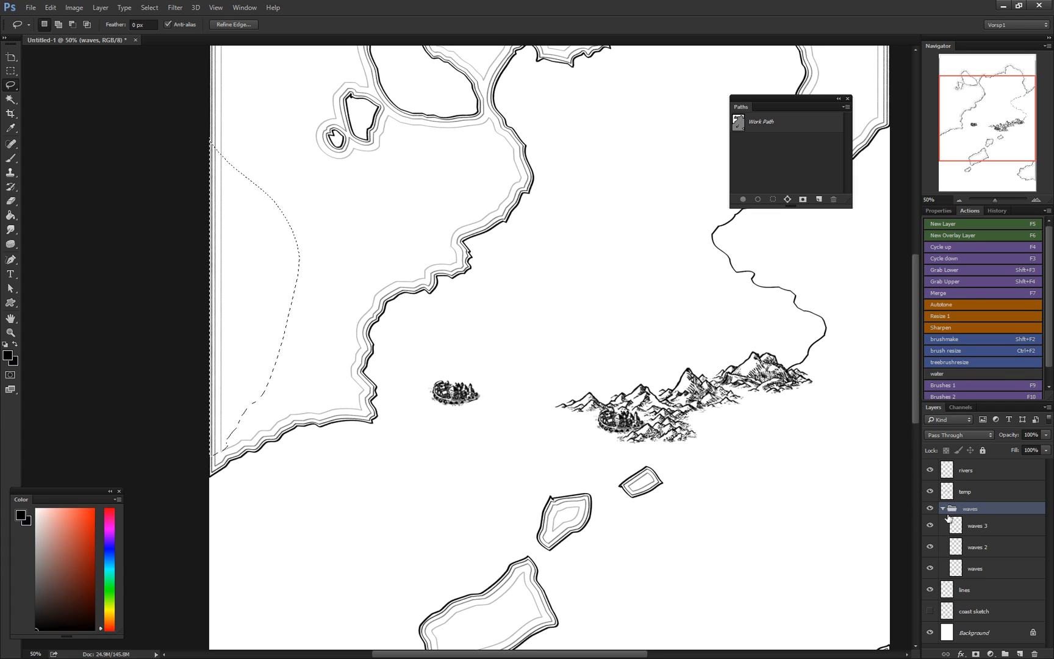
left_click(981, 570)
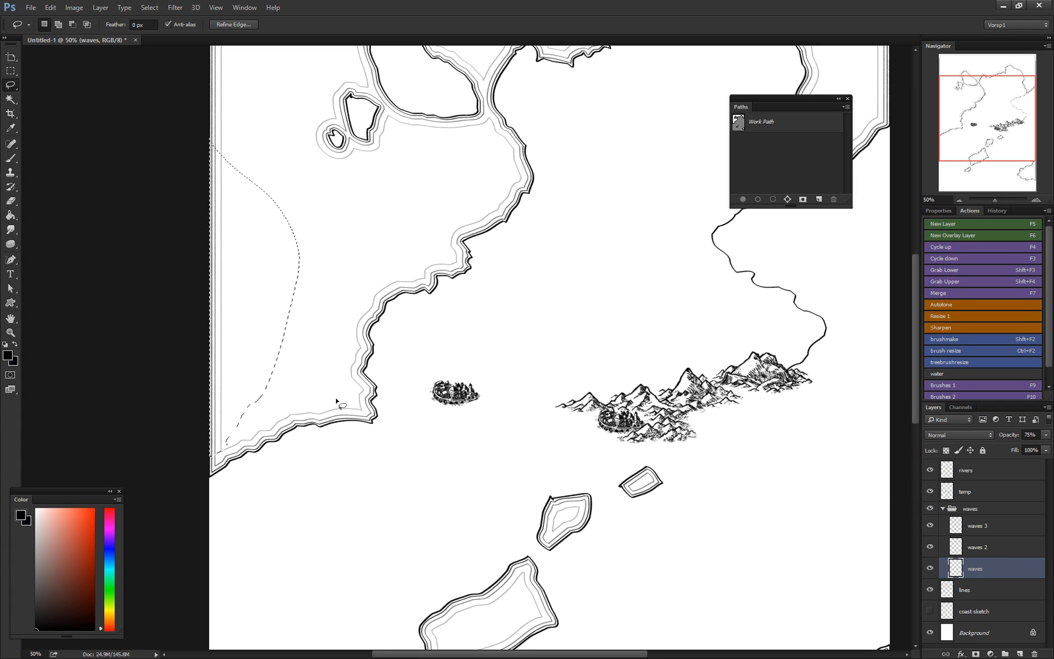
left_click(987, 552)
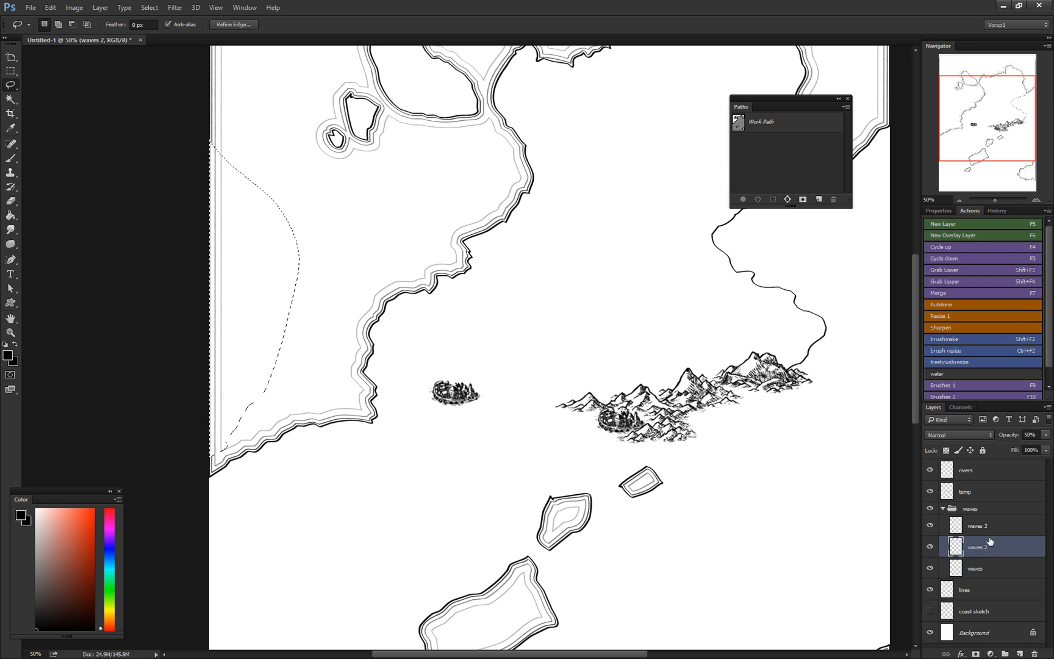
left_click(990, 533)
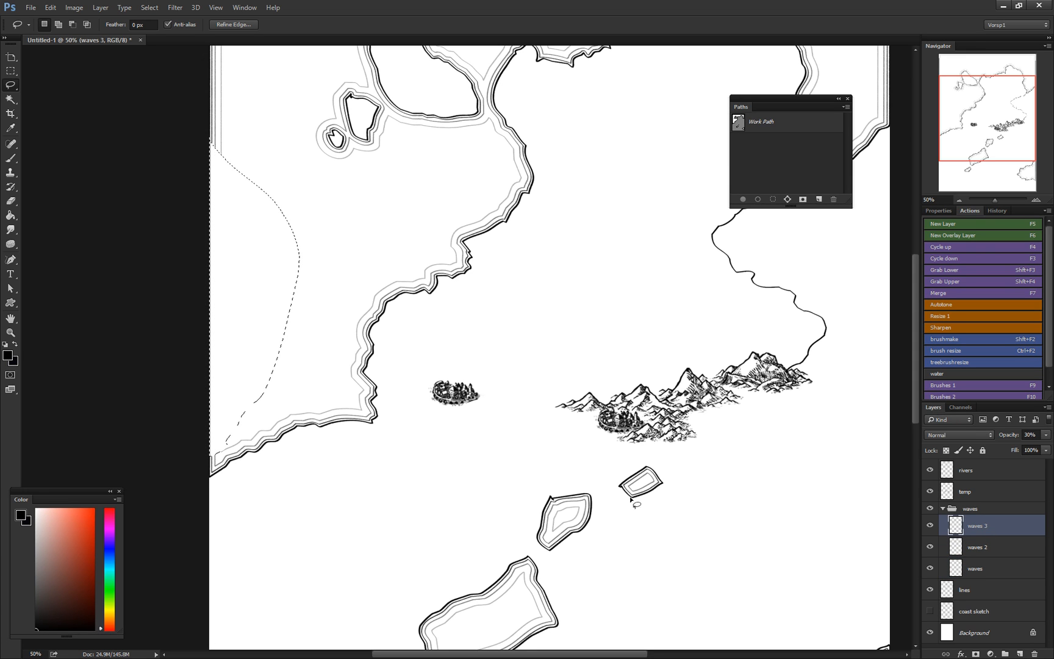
left_click_drag(304, 145, 327, 406)
left_click_drag(748, 294, 755, 318)
left_click_drag(461, 345, 437, 55)
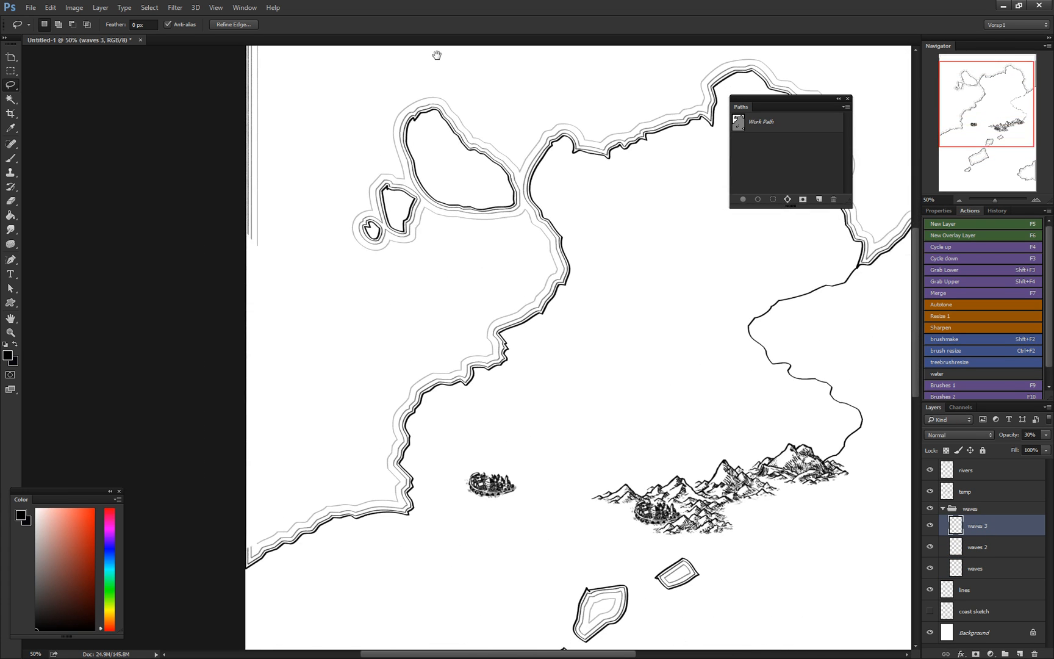
key("ctrl+d")
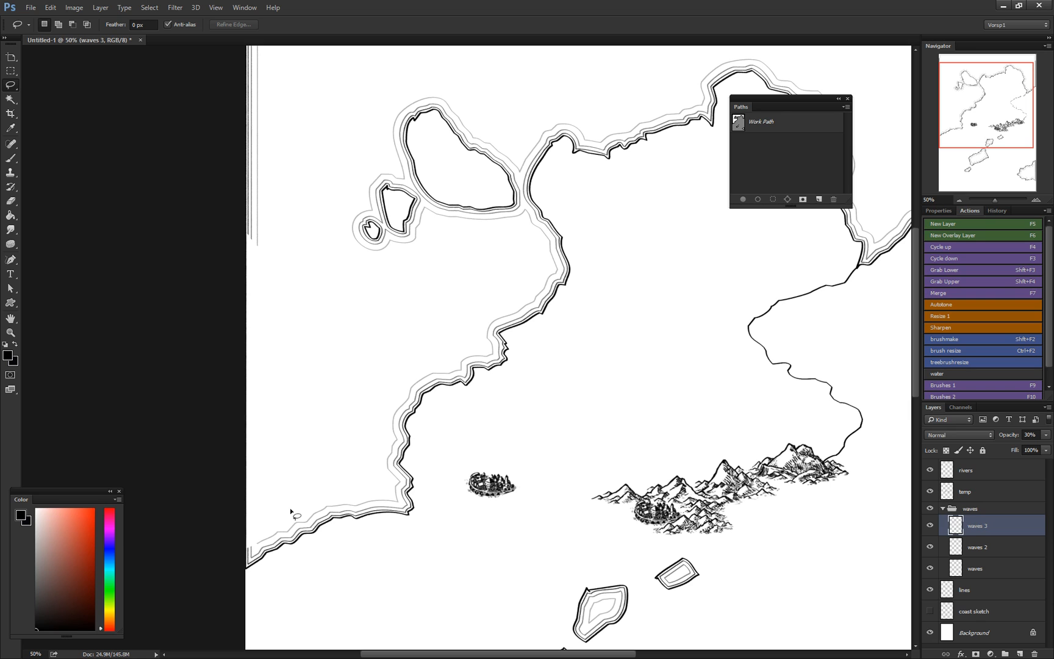
Step: Merge the three wave layers into one and erase the vertical line stubs where the southwestern coast meets the map border
left_click_drag(303, 507, 381, 332)
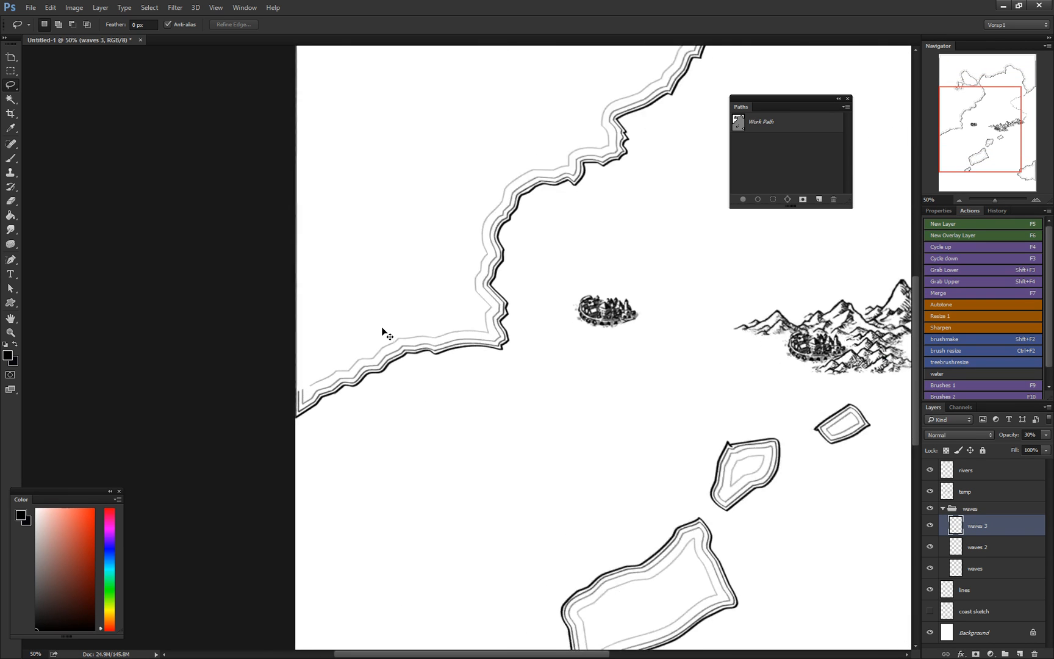
key("ctrl+plus")
key("ctrl+plus")
left_click_drag(322, 404, 800, 125)
key("e")
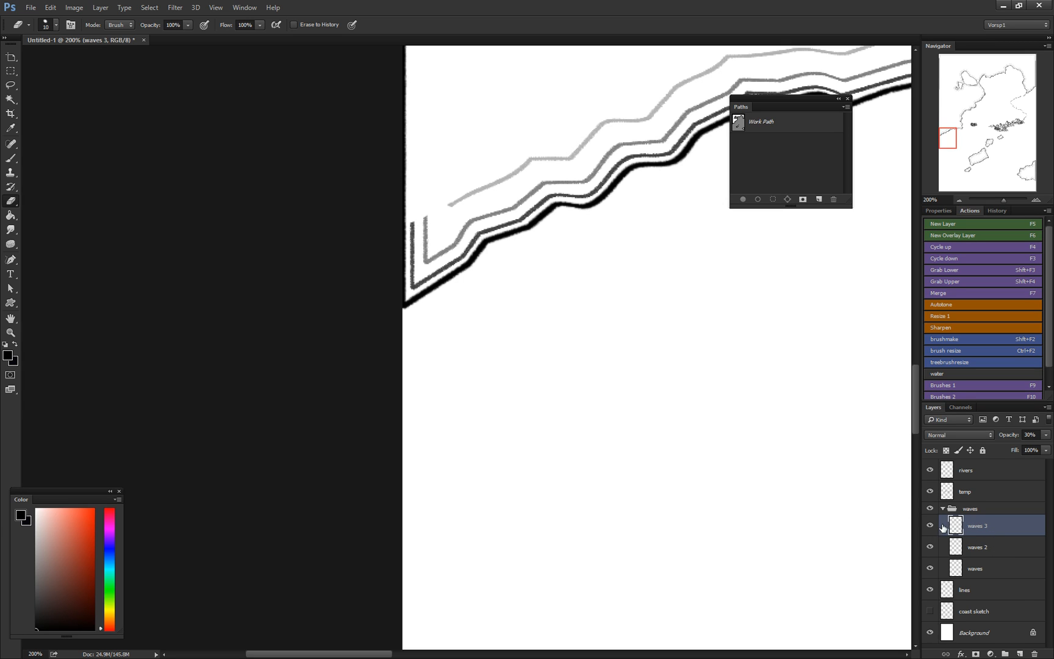
left_click(1007, 567, "shift")
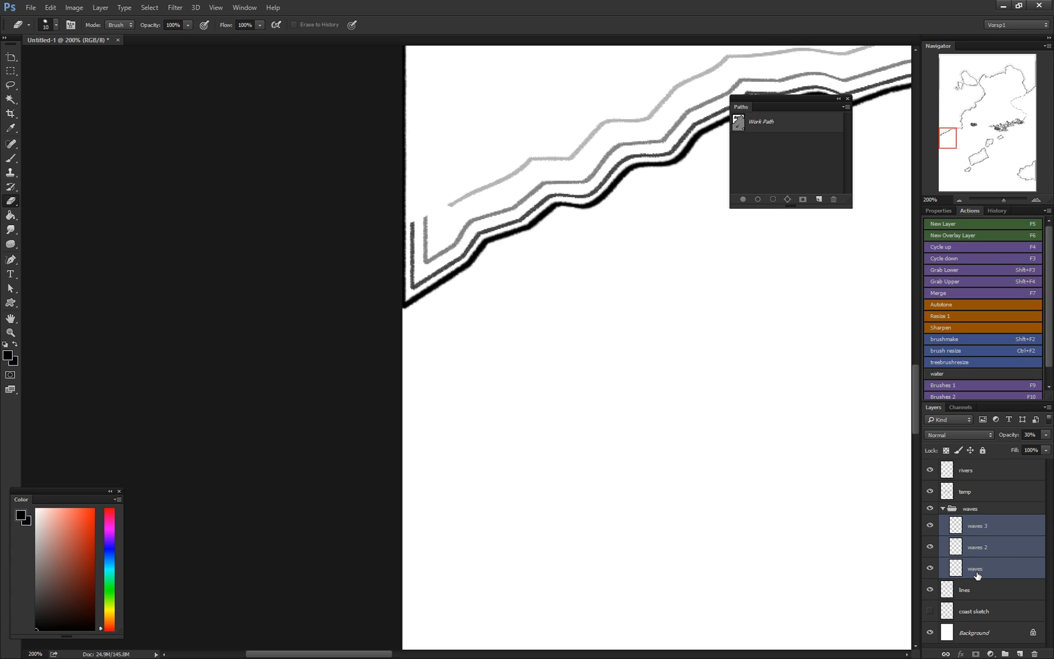
key("ctrl+e")
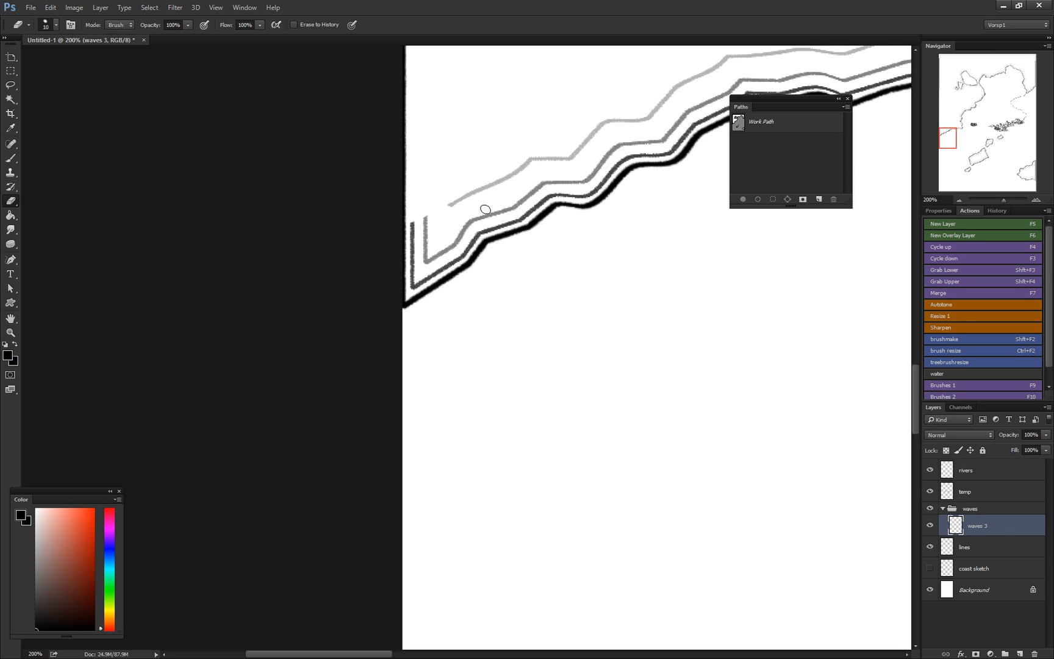
mouse_move(425, 212)
left_mouse_down()
mouse_move(424, 256)
mouse_move(409, 222)
mouse_move(408, 283)
mouse_move(412, 221)
left_mouse_up()
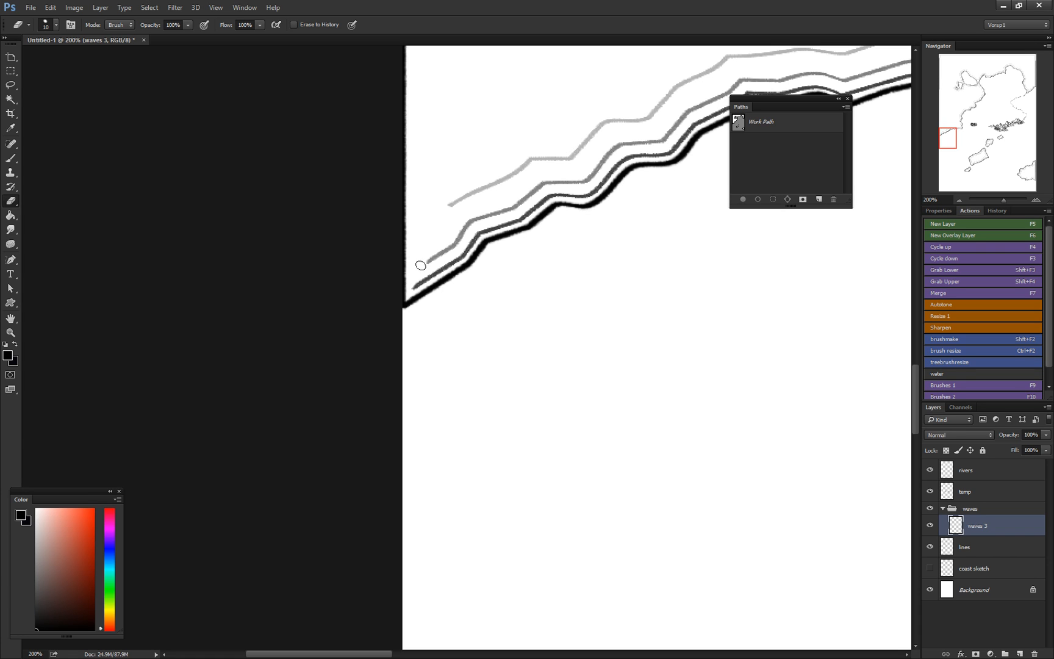
Step: Extend the three cut wave lines to the western map border with a 5 px brush at reduced opacity, using 75% for the innermost line
key("b")
right_click(447, 181)
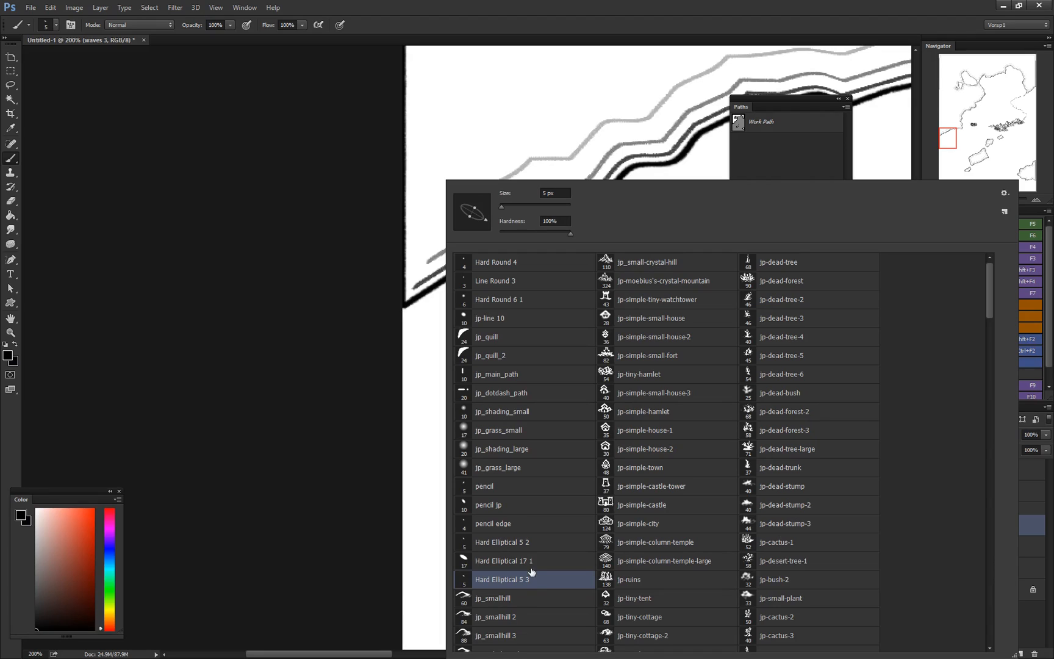
left_click(415, 286)
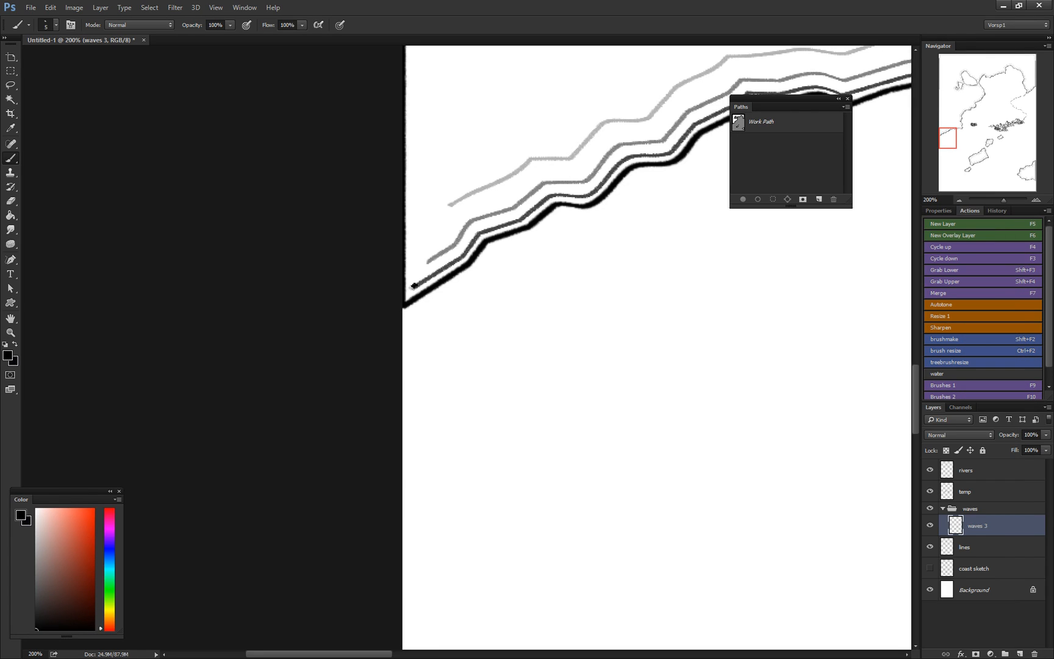
left_click(230, 25)
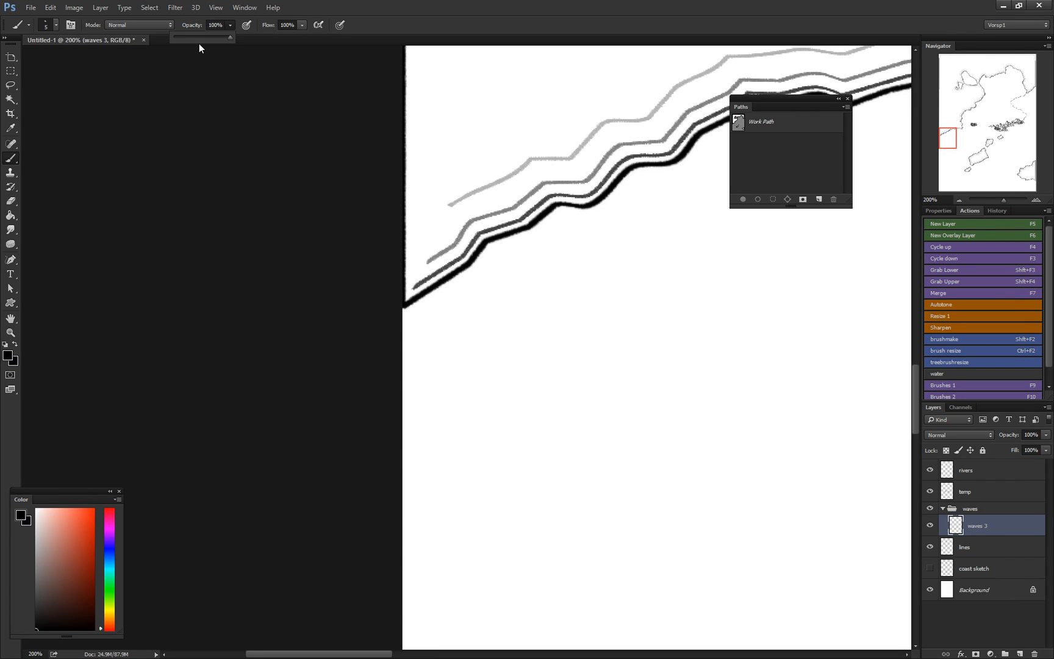
left_click(450, 204)
mouse_move(434, 223)
left_mouse_down()
mouse_move(388, 247)
mouse_move(411, 272)
mouse_move(403, 292)
left_mouse_up()
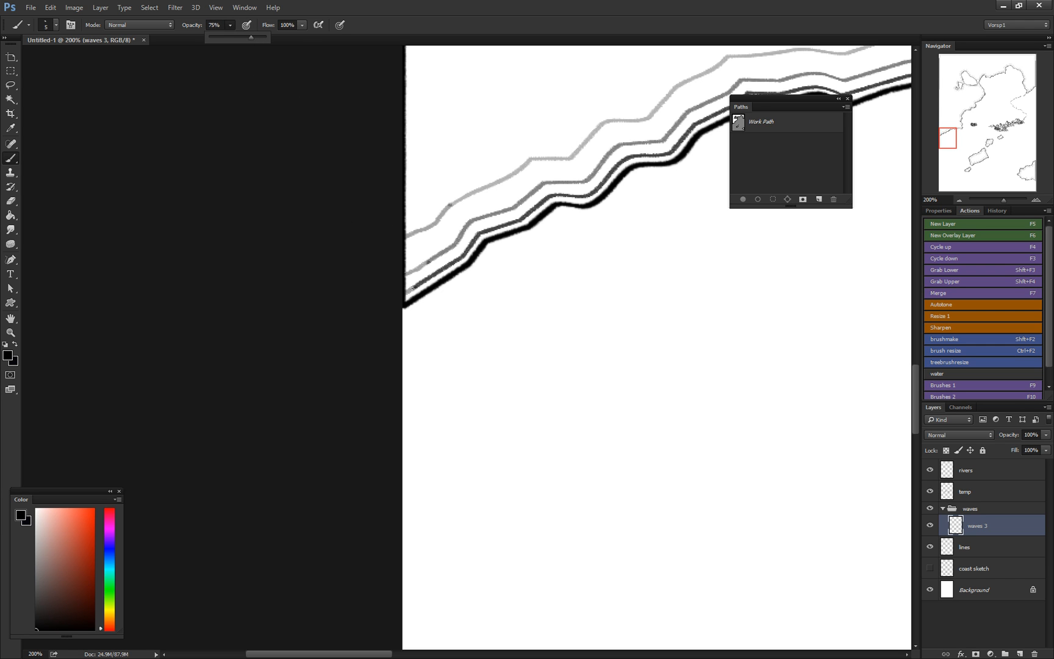
left_click(413, 286)
Step: Inspect the wave lines along the northern coast and the remaining border lines at the map's edges
left_click_drag(642, 303, 525, 396)
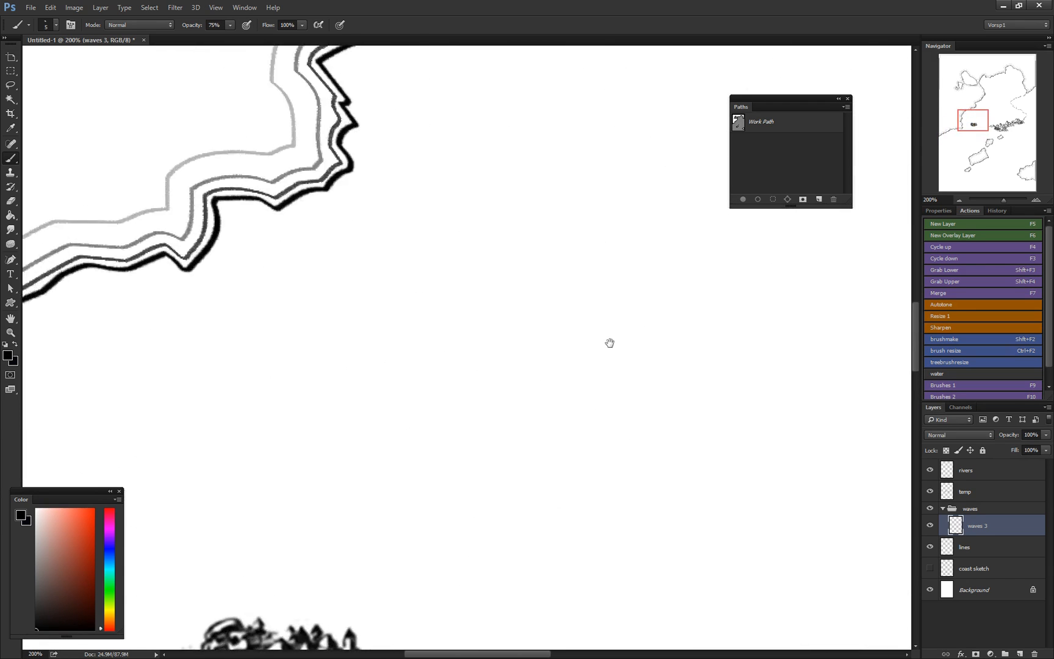
left_click_drag(609, 343, 488, 390)
left_click_drag(571, 327, 456, 305)
mouse_move(682, 230)
left_mouse_down()
mouse_move(484, 346)
mouse_move(479, 304)
left_mouse_up()
scroll(352, 439, "down", 3)
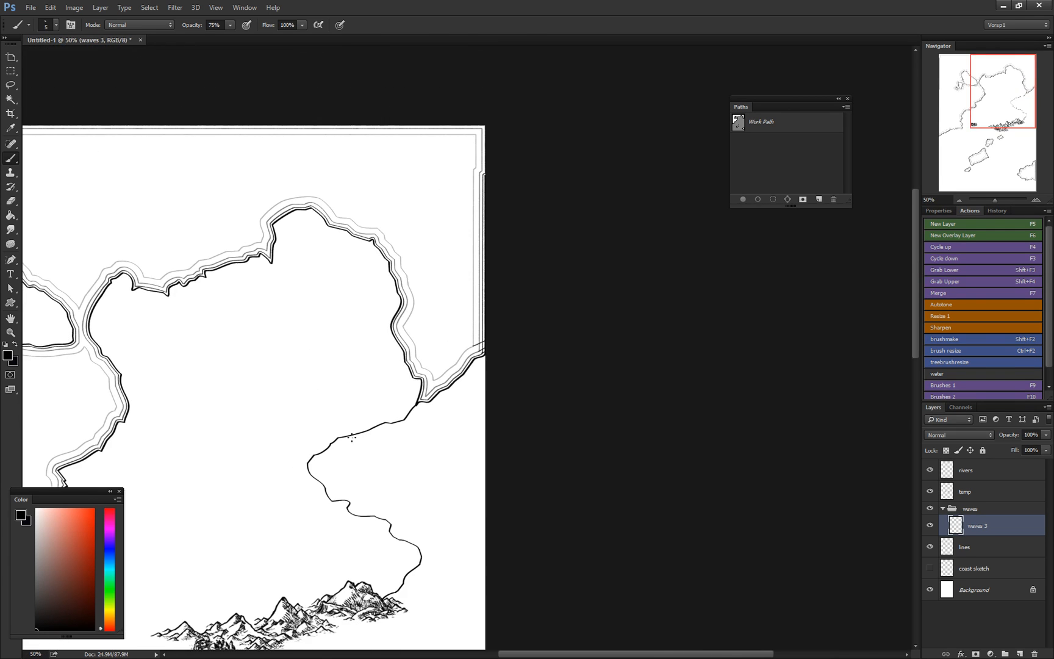
left_click_drag(504, 427, 476, 220)
left_click_drag(480, 271, 532, 386)
left_click_drag(474, 244, 468, 419)
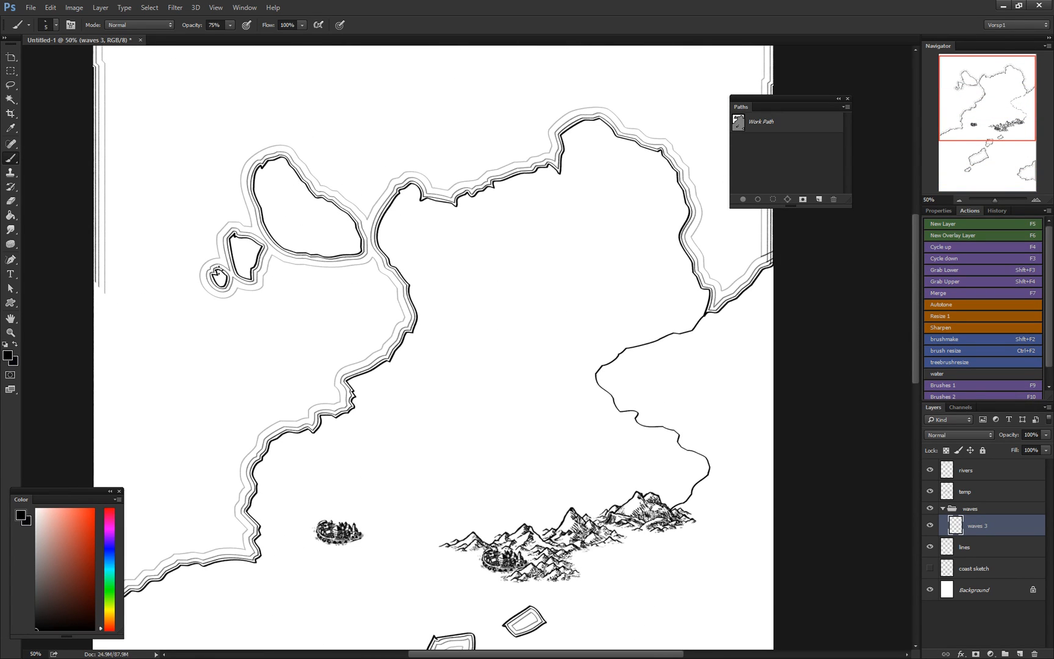
left_click_drag(415, 360, 409, 249)
Step: Open the parchment texture images Stained 2.jpg and Stained 5.jpg
key("ctrl+o")
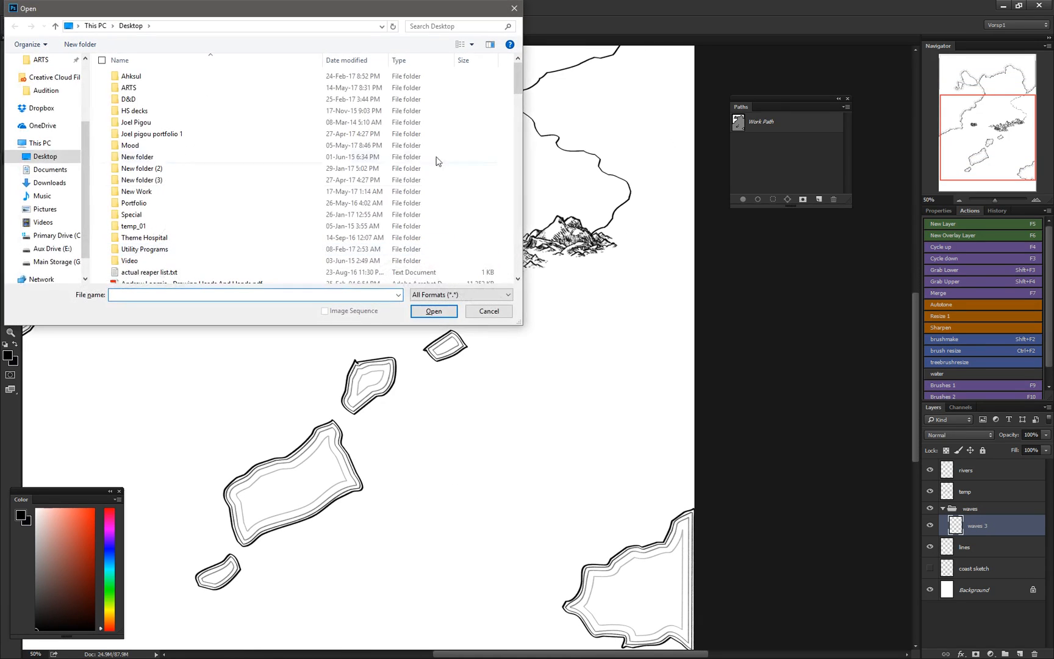
key("Escape")
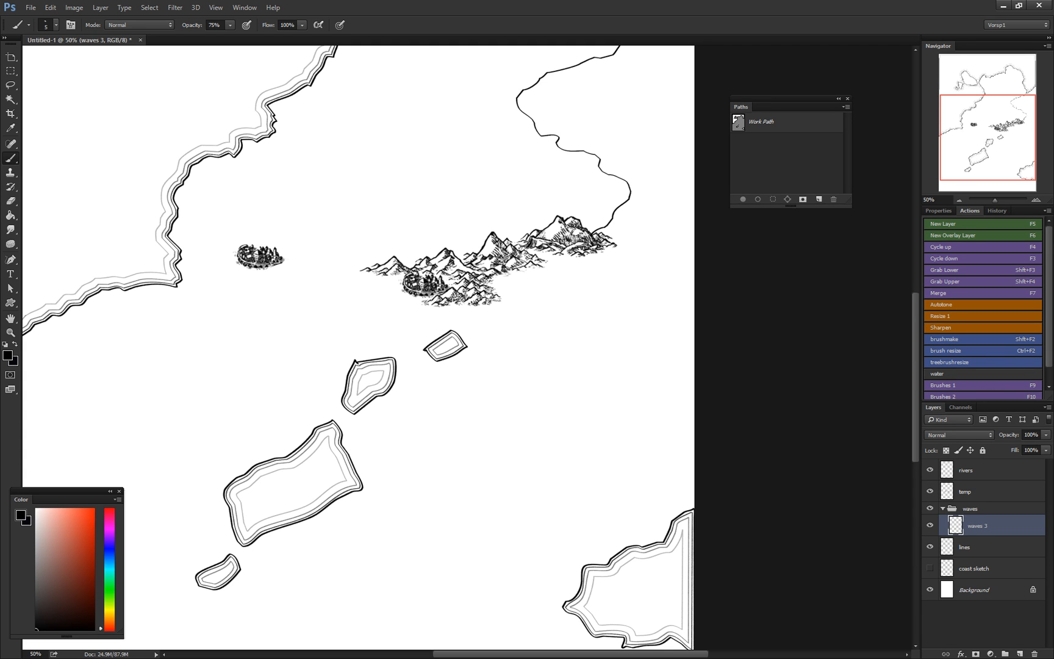
key("ctrl+a")
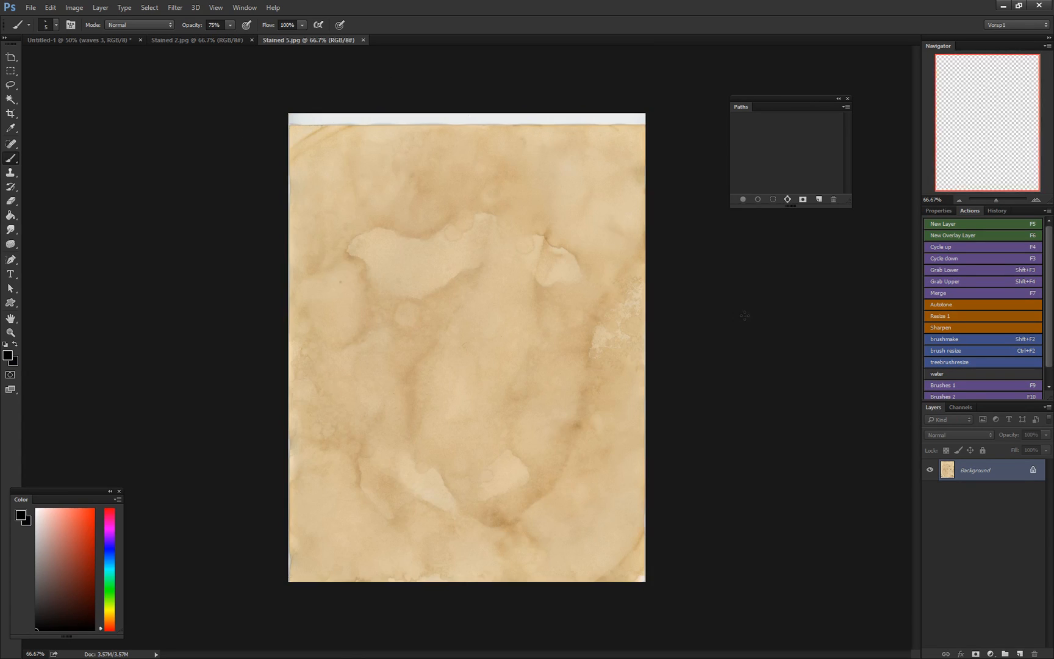
Step: Copy the whole Stained 5.jpg texture and paste it into the map document directly above the Background layer
key("ctrl+a")
left_click(91, 39)
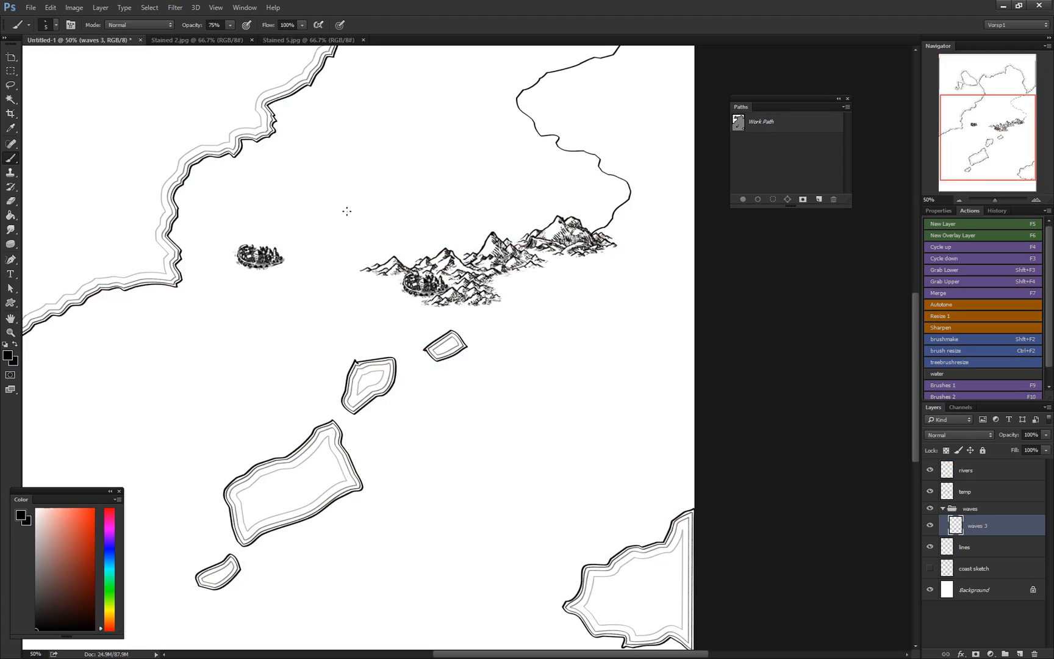
left_click(987, 576)
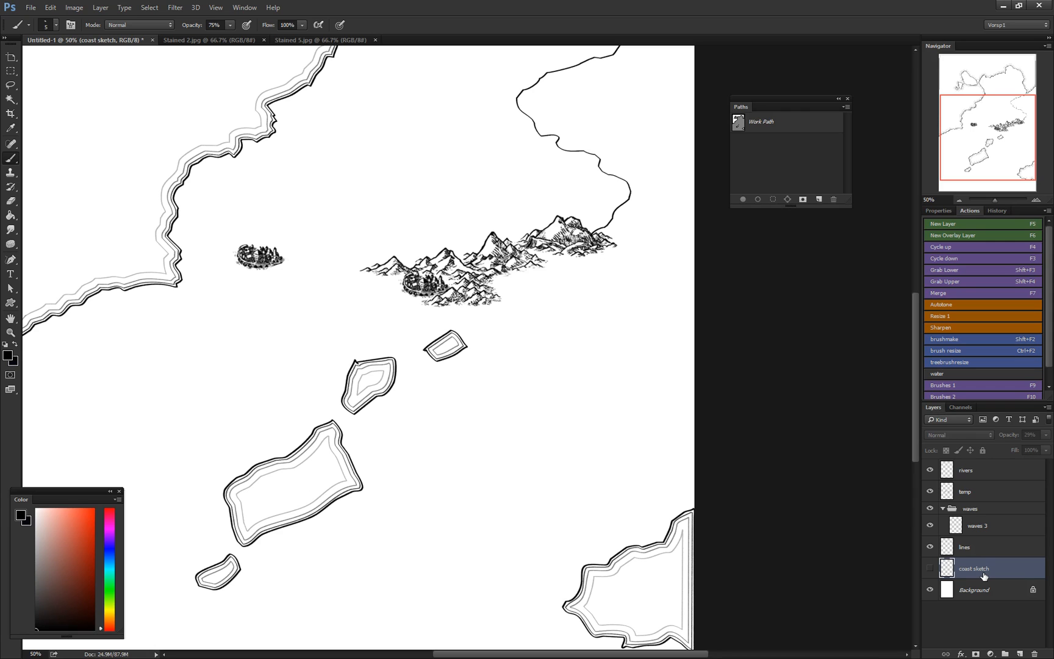
left_click(990, 600)
key("ctrl+v")
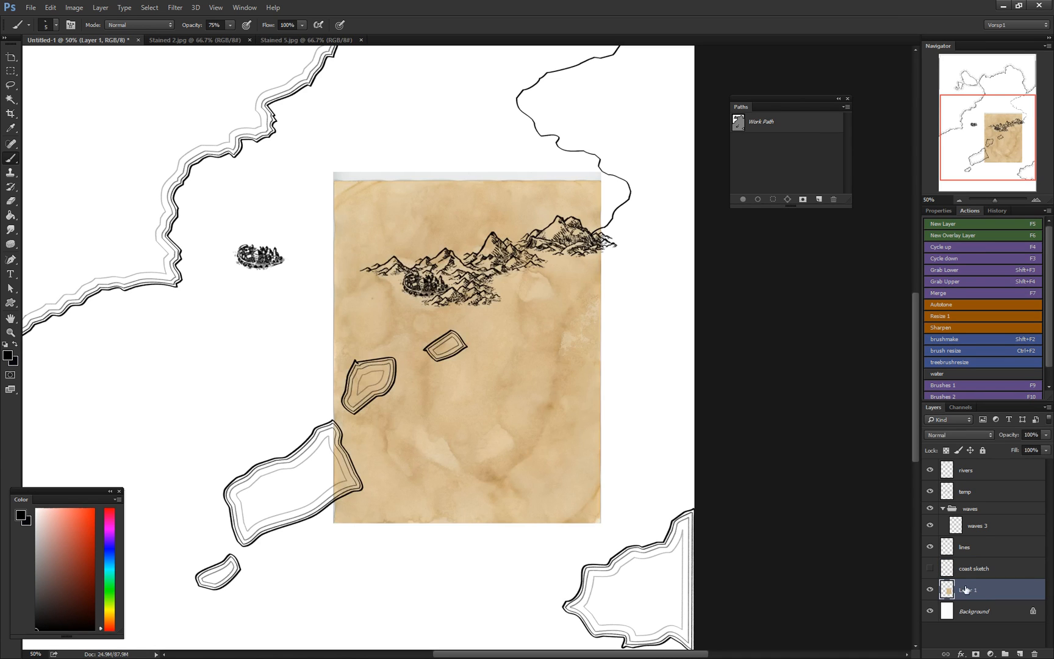
Step: Scale the pasted parchment texture to about 289% and position it to cover the entire map
key("ctrl+minus")
key("ctrl+minus")
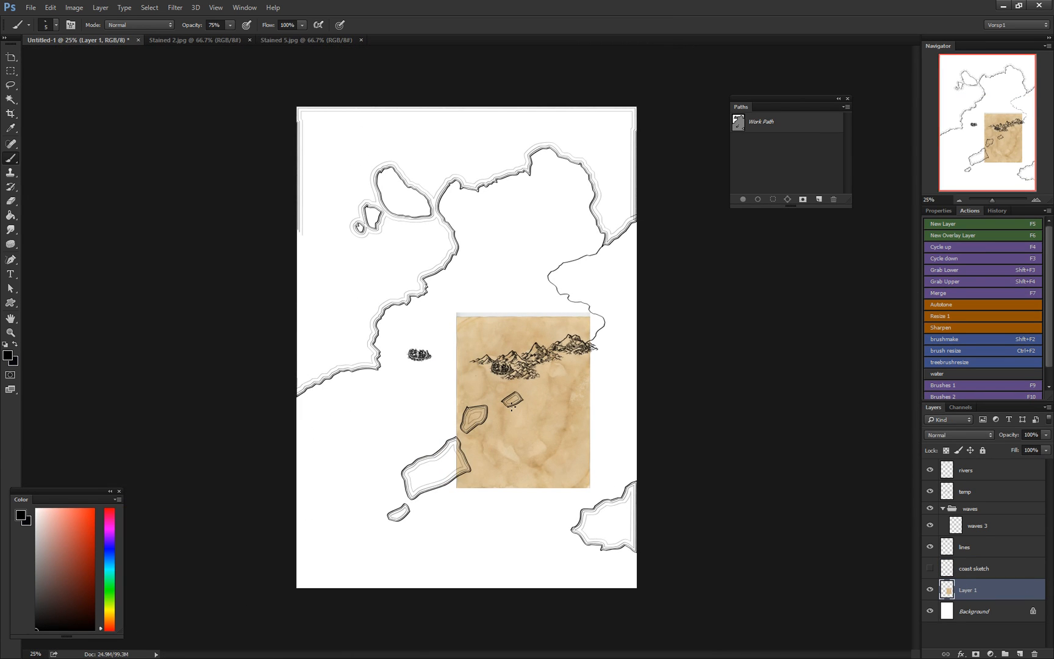
key("ctrl+t")
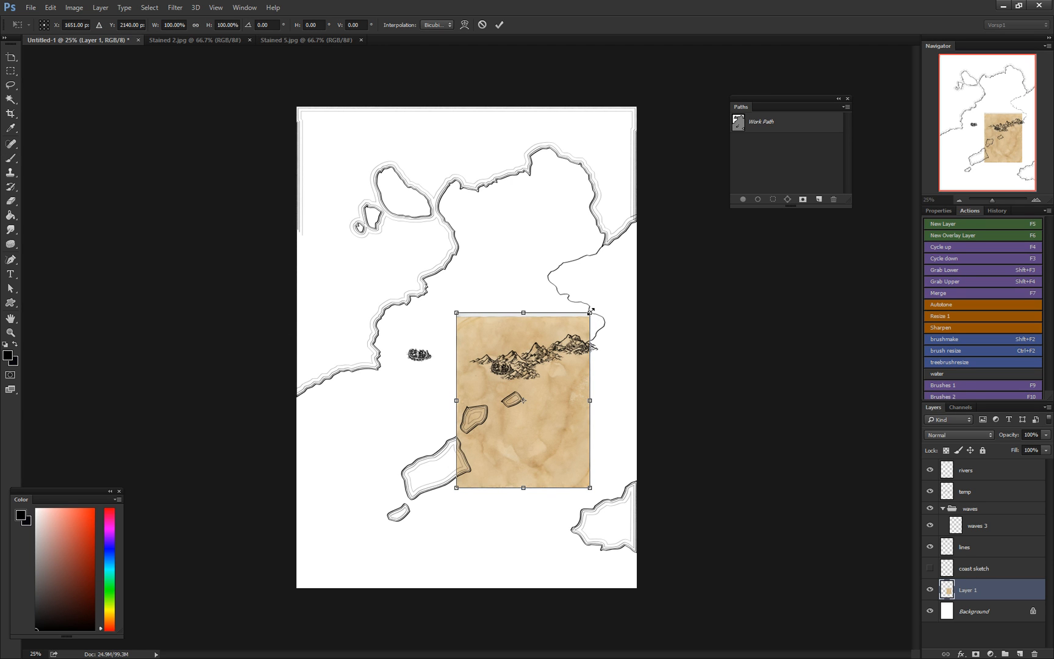
left_click_drag(589, 312, 747, 128)
left_click_drag(589, 225, 540, 176)
left_click_drag(690, 69, 662, 87)
mouse_move(588, 154)
left_mouse_down()
mouse_move(585, 141)
mouse_move(589, 155)
left_mouse_up()
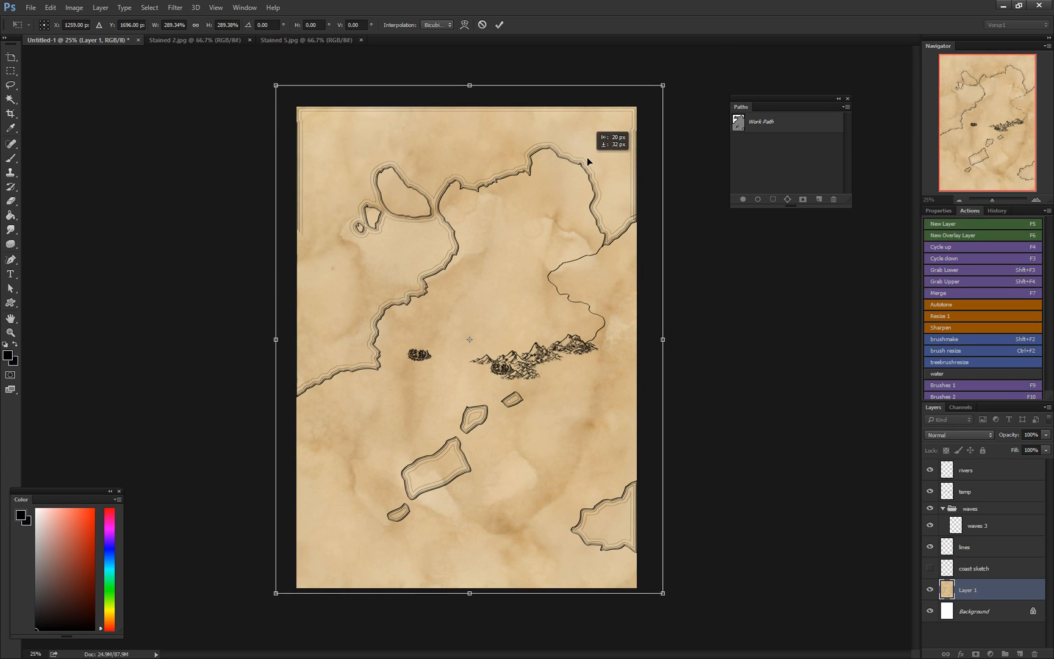
key("Return")
key("b")
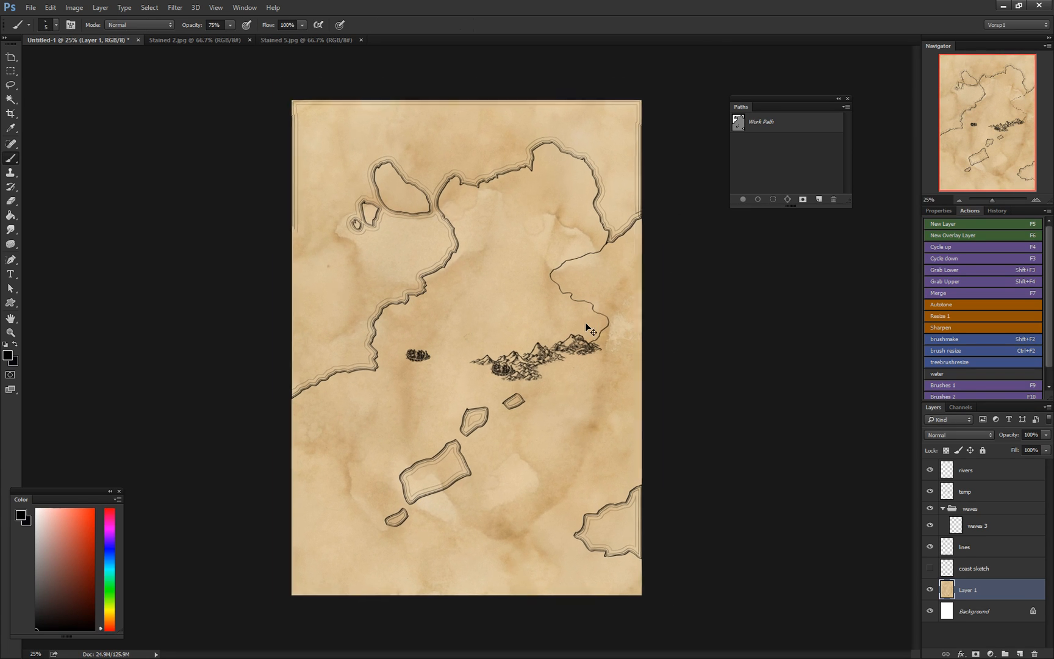
key("ctrl+plus")
left_click_drag(529, 305, 550, 383)
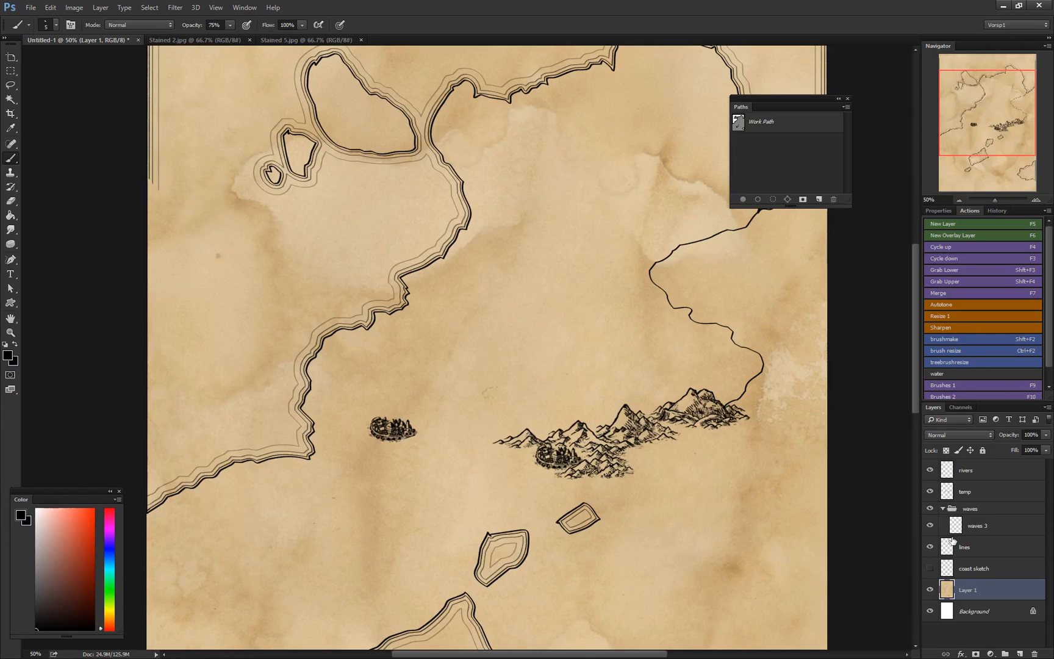
Step: Set the waves group's blend mode to Color Burn
left_click(972, 510)
left_click(942, 435)
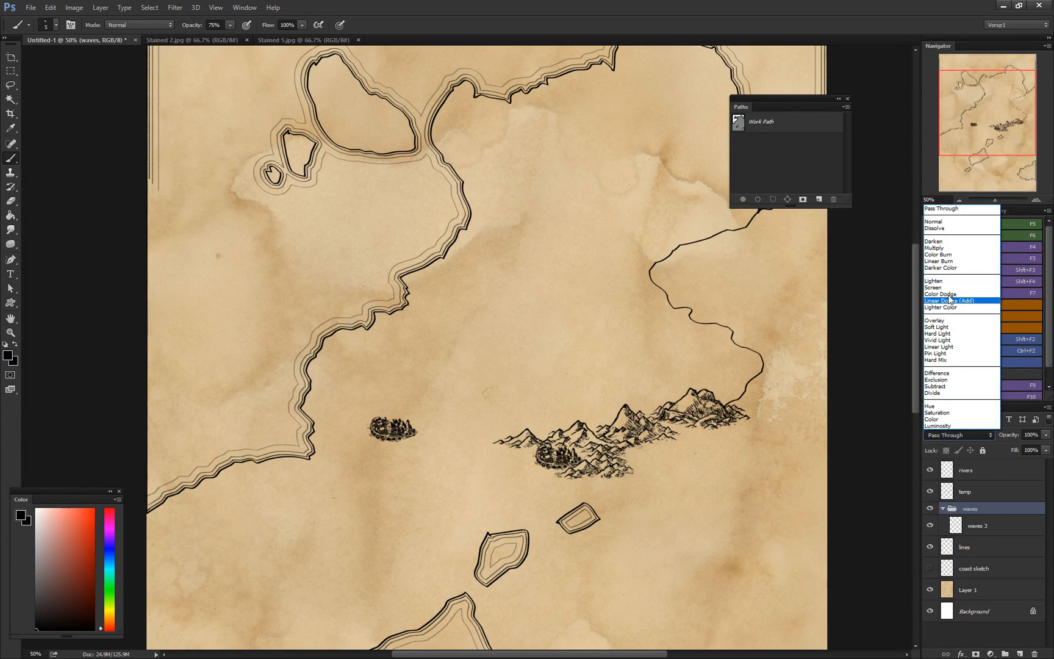
left_click(946, 255)
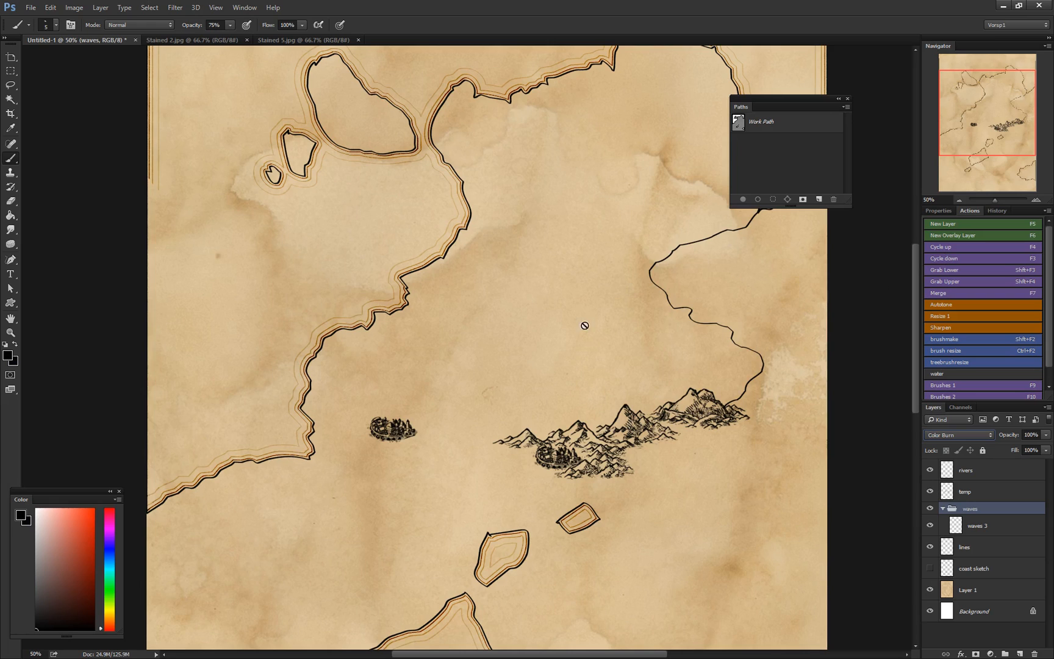
left_click_drag(516, 299, 548, 381)
key("ctrl+1")
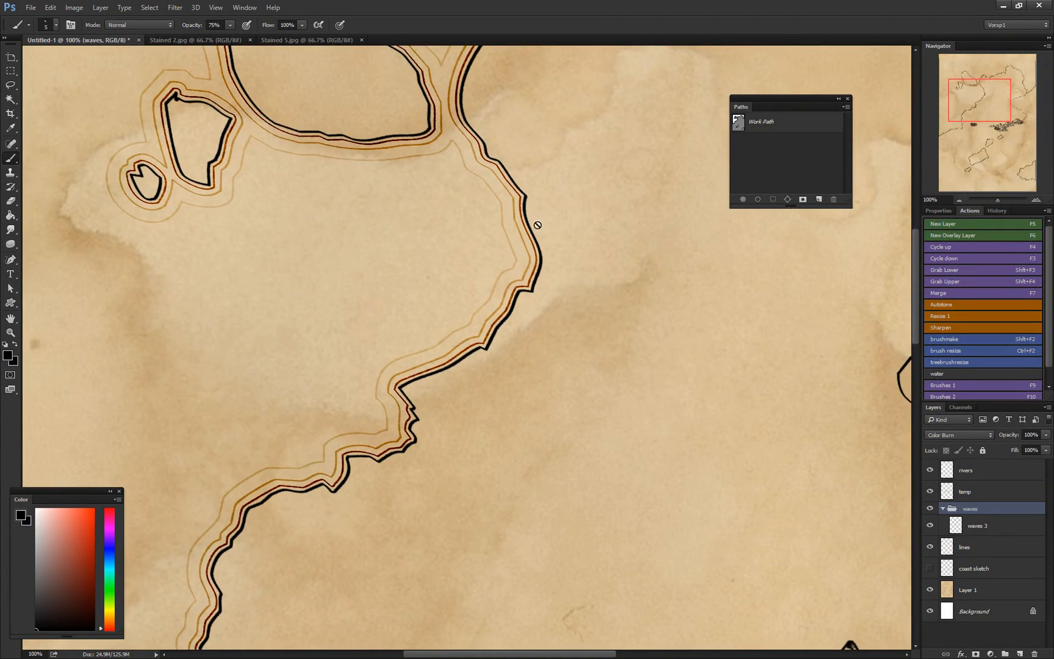
Step: Lower the waves group's opacity to 60% and collapse the group
left_click_drag(537, 224, 494, 325)
left_click_drag(1046, 435, 1018, 445)
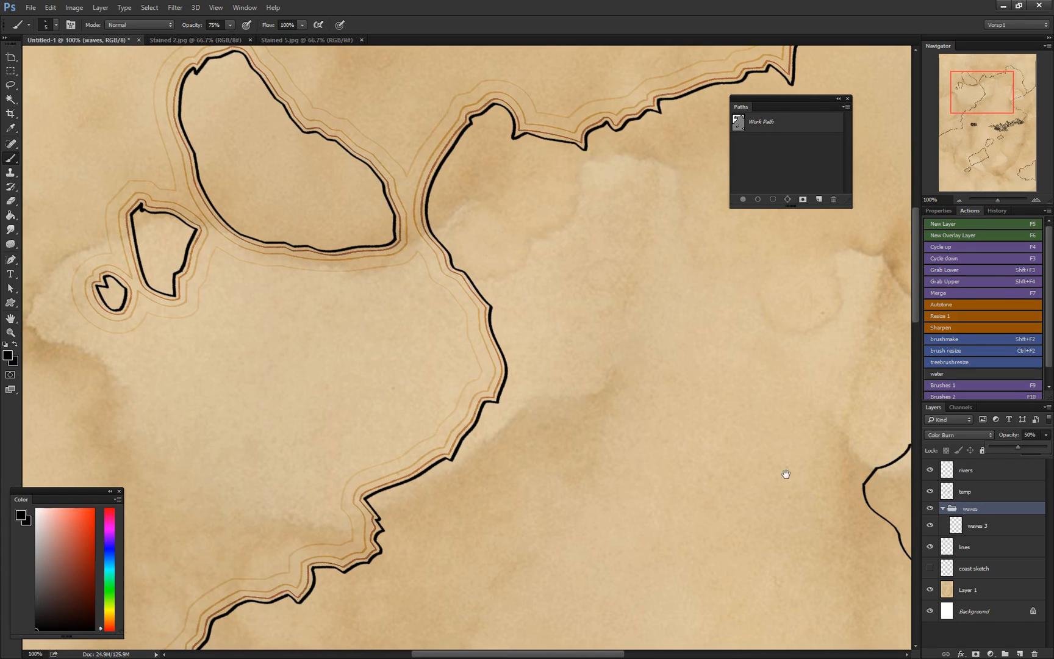
scroll(651, 384, "down", 3)
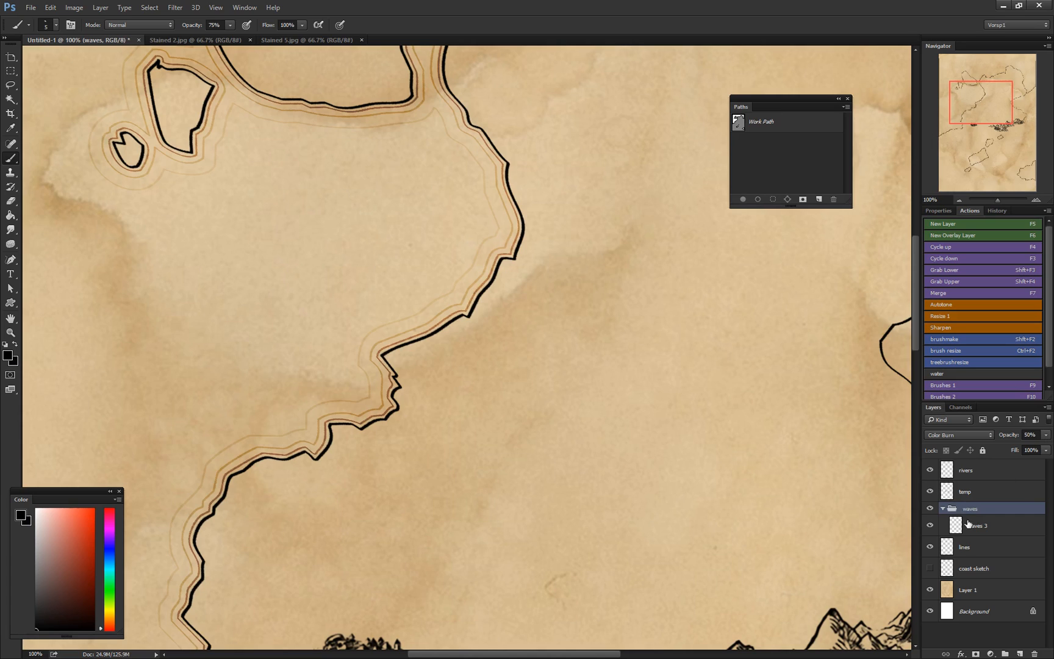
left_click(1045, 435)
left_click_drag(1014, 446, 1028, 450)
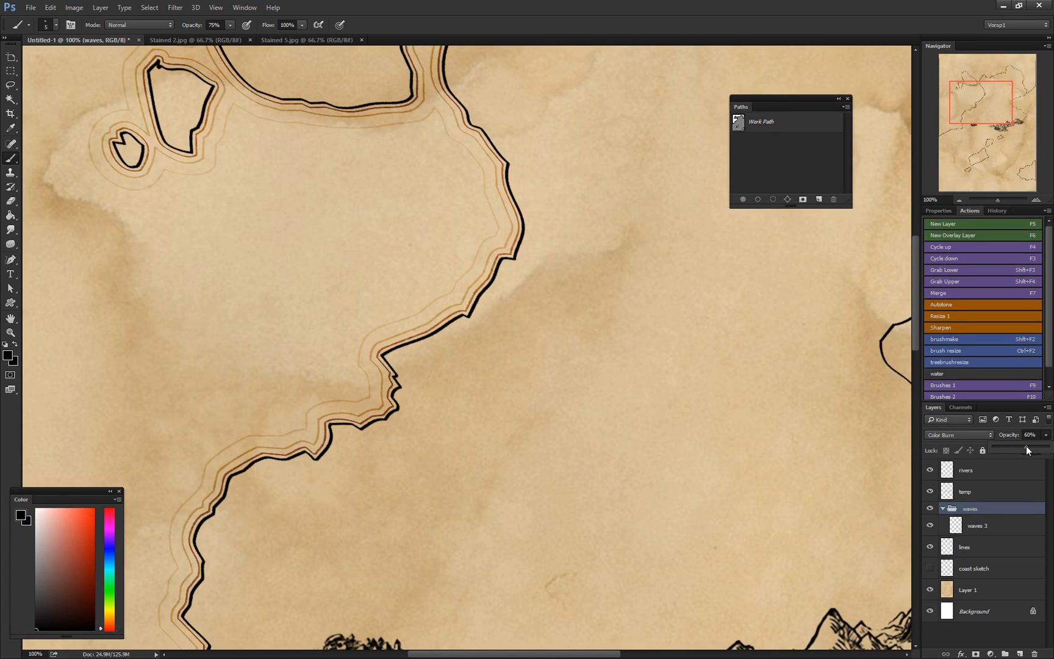
left_click(952, 515)
left_click(943, 508)
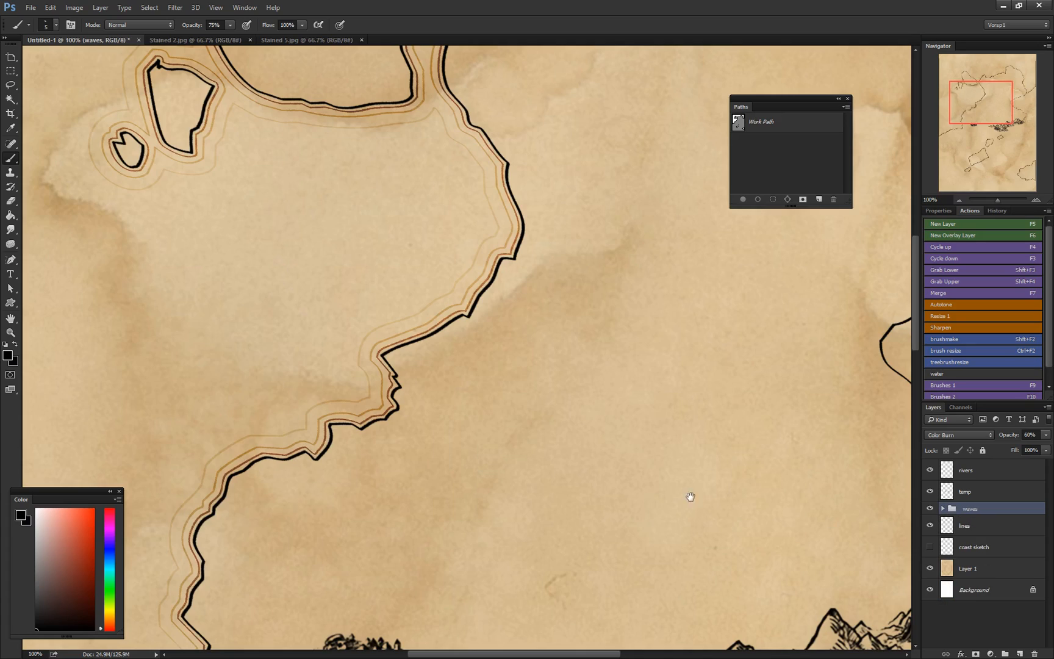
Step: Set the temp layer's blend mode to Color Burn and its opacity to 50%
left_click_drag(689, 497, 421, 368)
key("ctrl+minus")
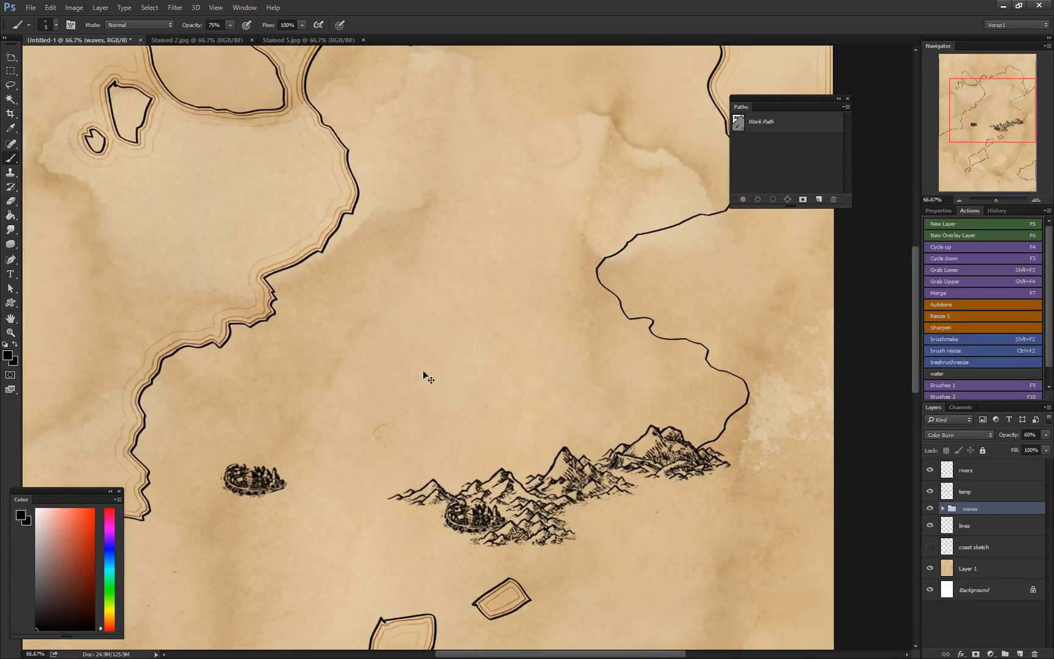
left_click_drag(528, 415, 451, 268)
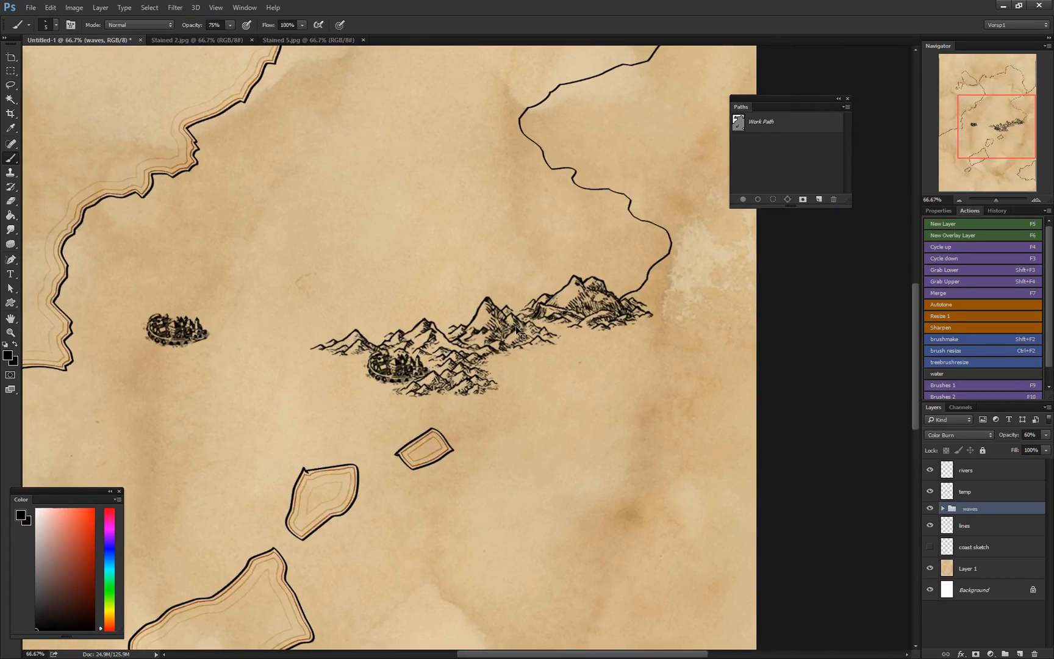
key("ctrl+plus")
key("ctrl+plus")
left_click(979, 491)
left_click(962, 436)
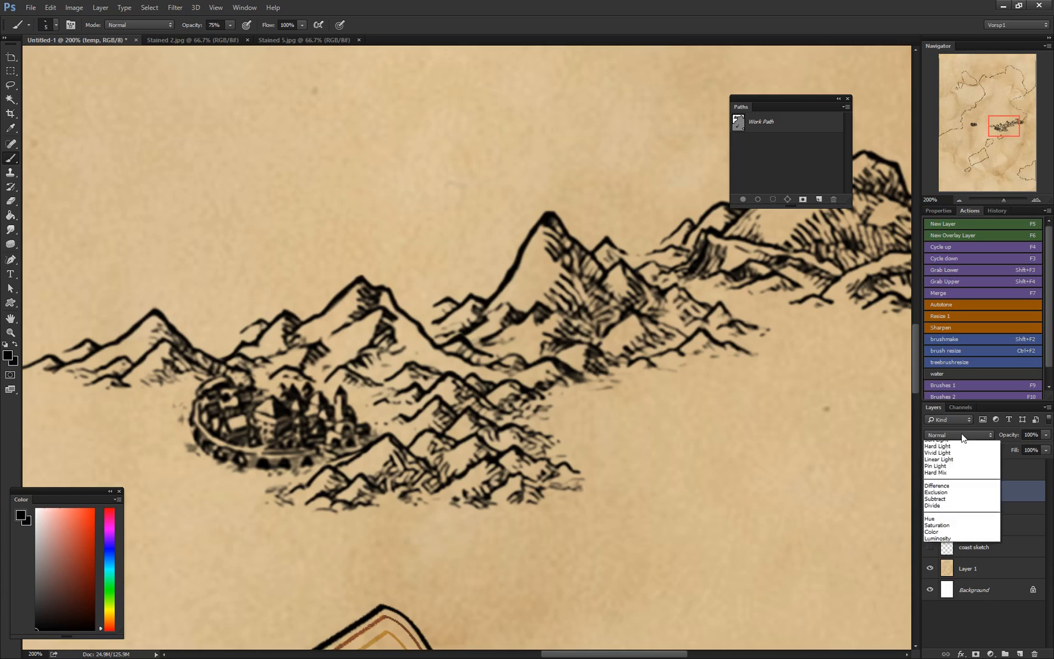
left_click(1041, 492)
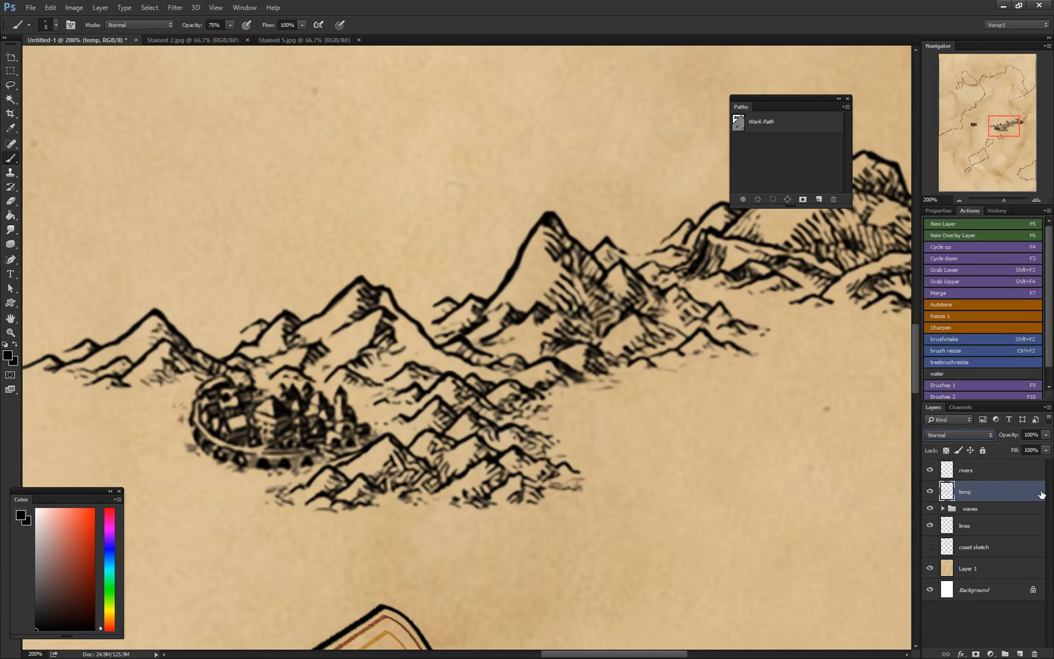
left_click(933, 434)
left_click(969, 469)
key("5")
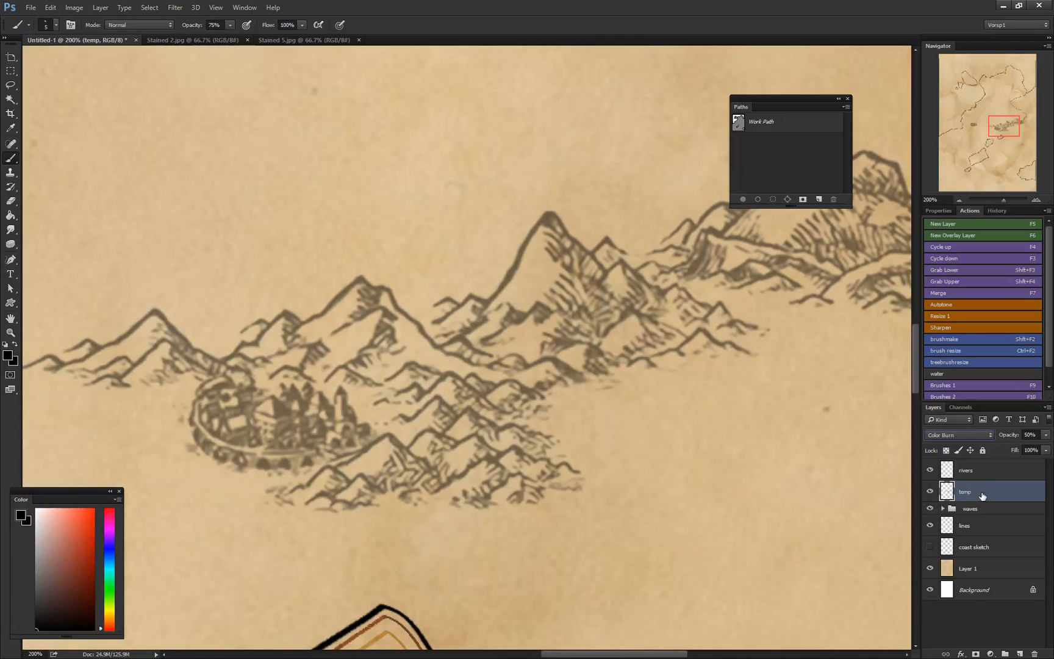
Step: Restore the temp layer to Normal blend mode at 100% opacity
left_click(973, 435)
left_click(966, 444)
left_click(1045, 434)
left_click_drag(1019, 447, 1049, 447)
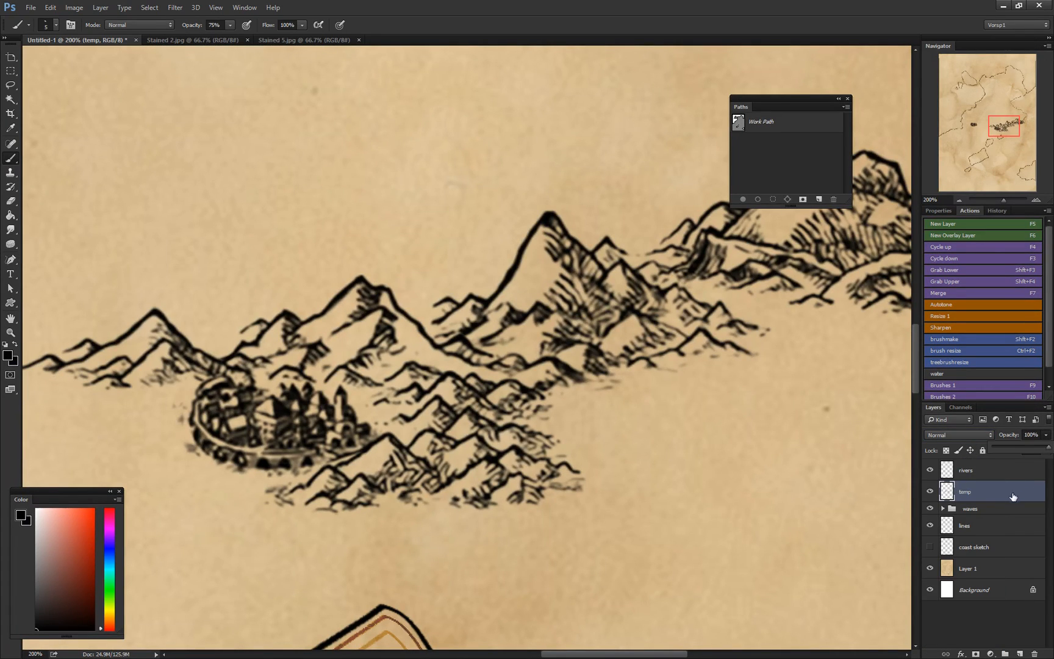
Step: Put the temp layer into a new group and set that group's blend mode to Color Burn
left_click(962, 431)
left_click(960, 432)
key("ctrl+g")
left_click(950, 433)
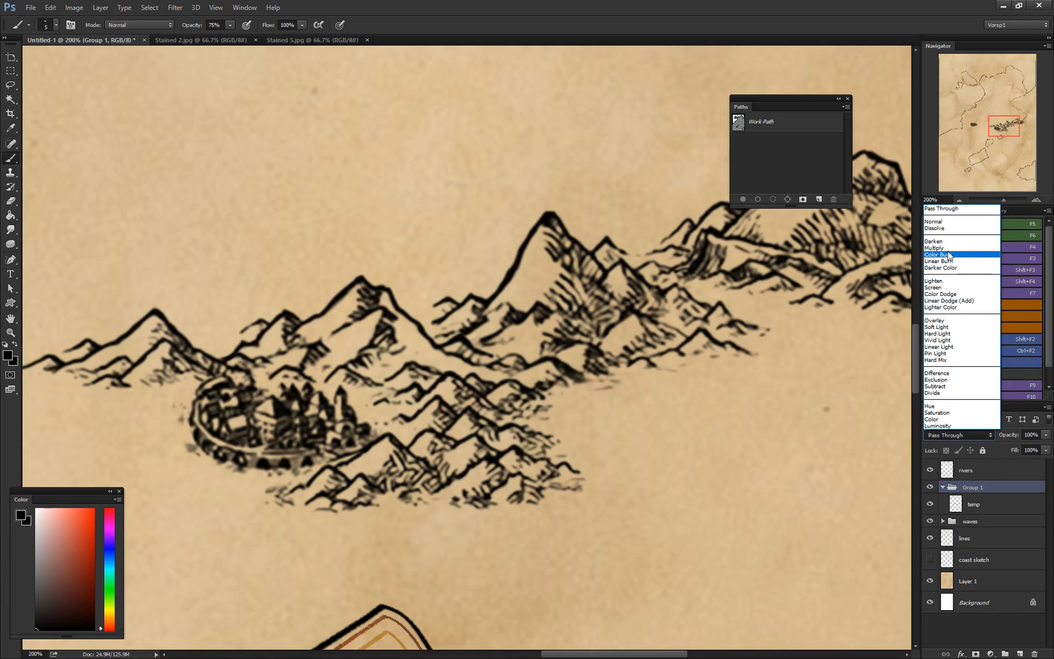
left_click(949, 254)
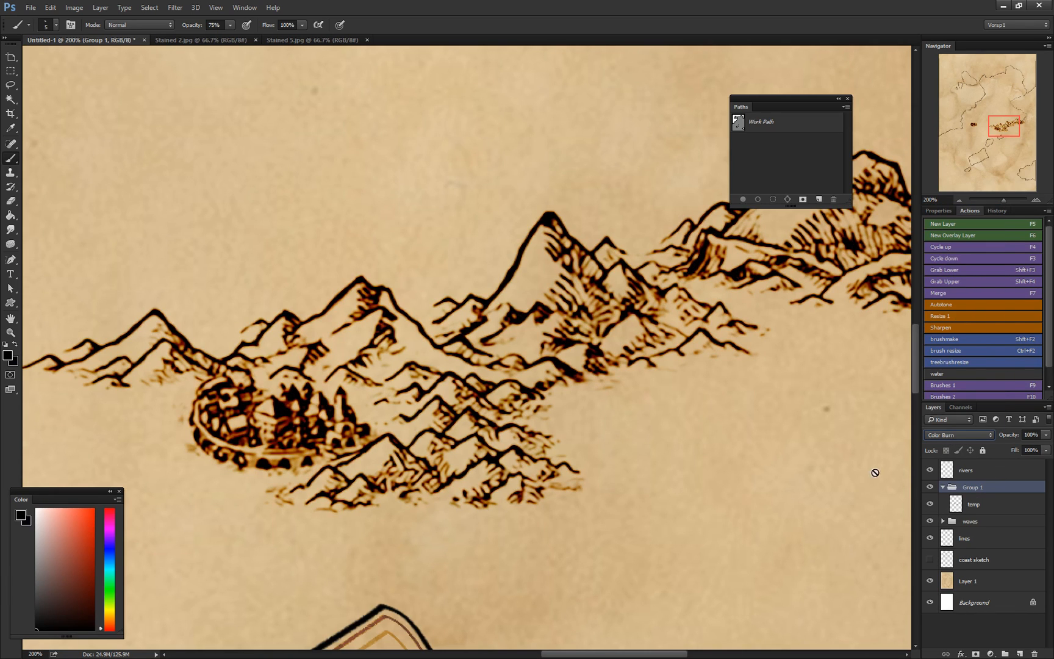
Step: Examine how the group's Color Burn mode affects the mountain and city line work on the parchment, close up and zoomed out
left_click(976, 505)
left_click(968, 487)
left_click_drag(687, 352, 546, 362)
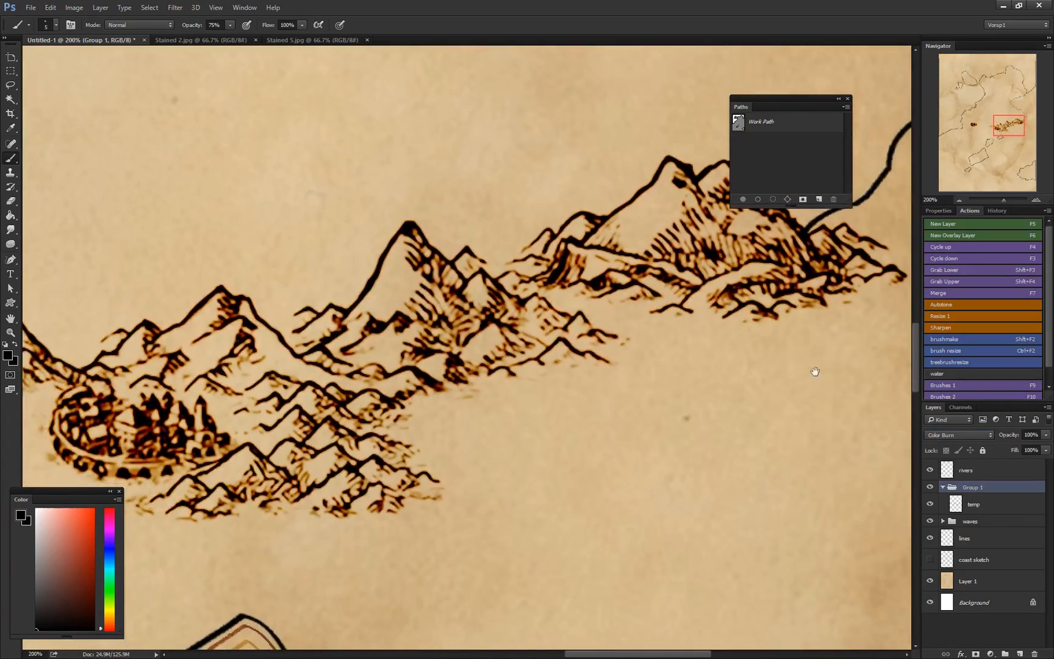
left_click_drag(495, 386, 658, 366)
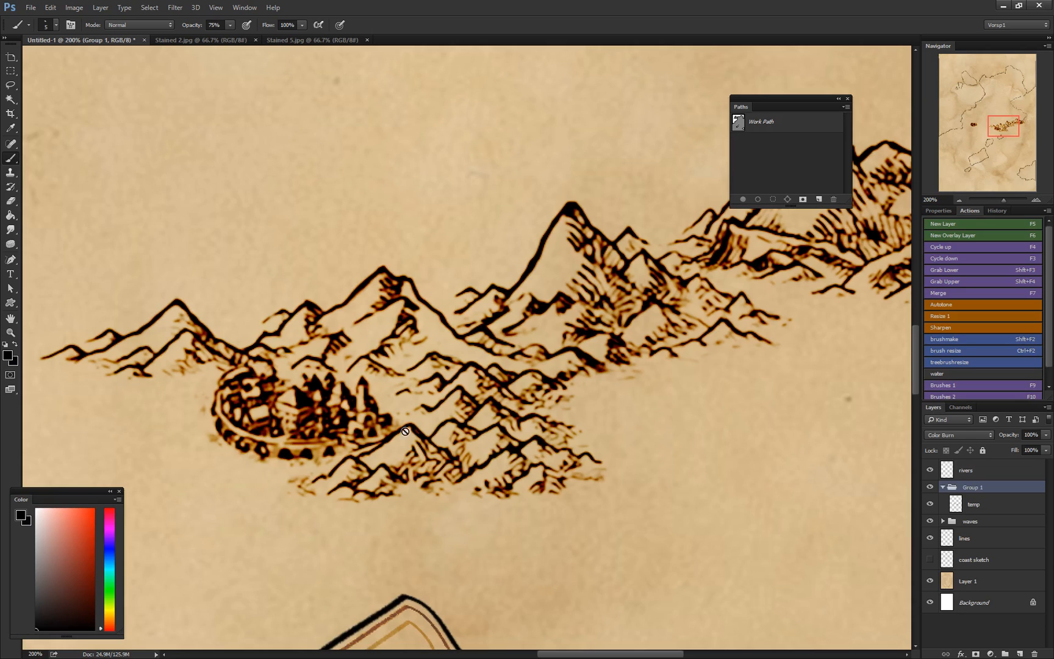
left_click_drag(627, 405, 721, 380)
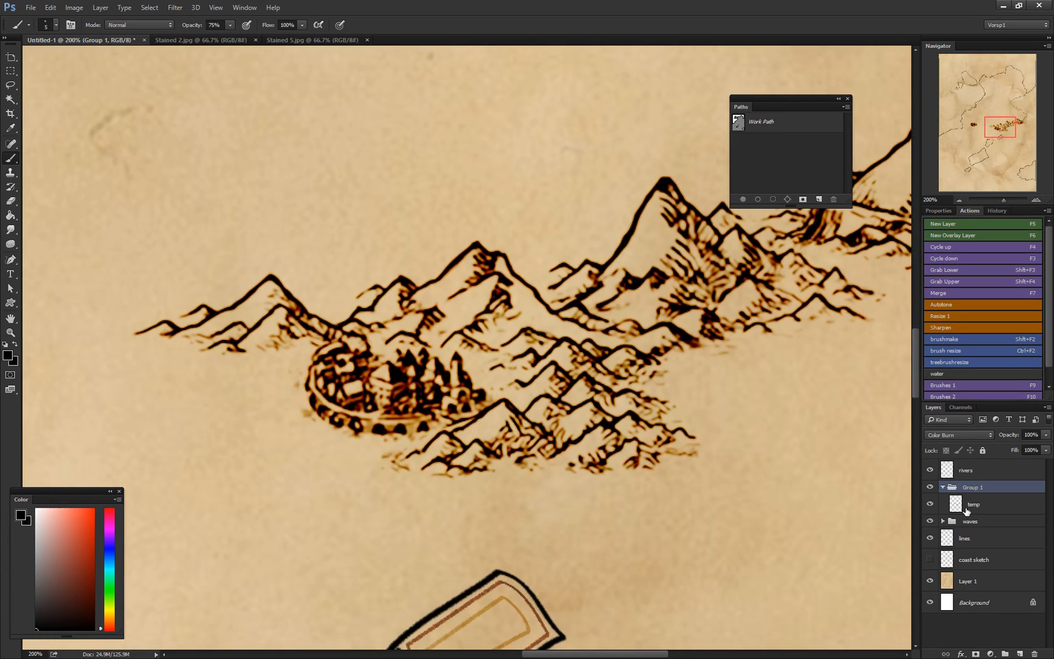
left_click(965, 506)
left_click(929, 505)
left_click(930, 505)
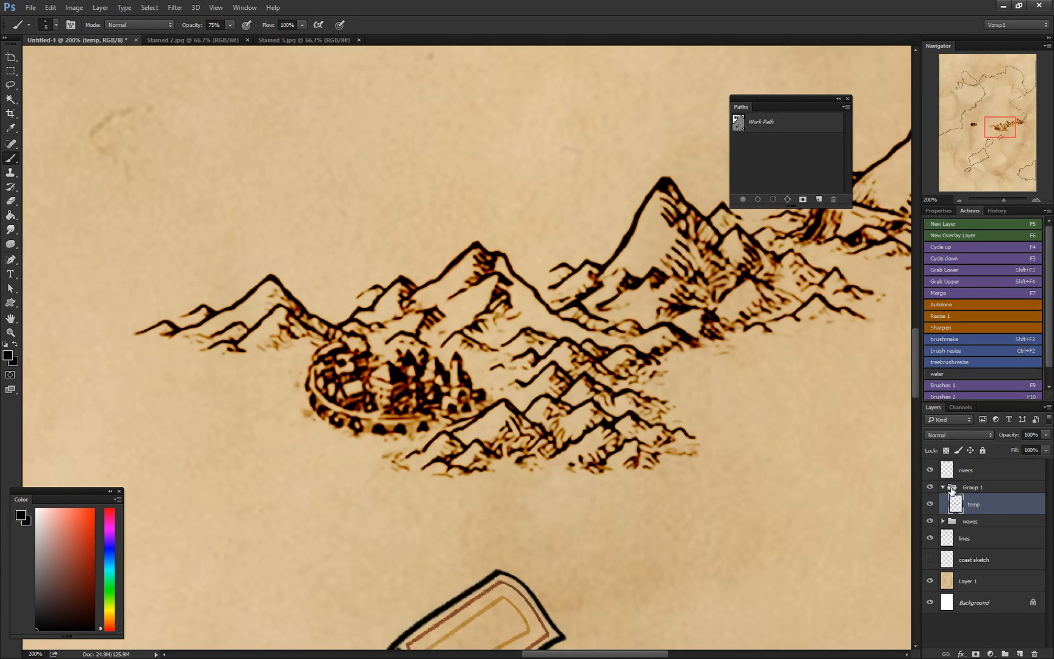
left_click(956, 488)
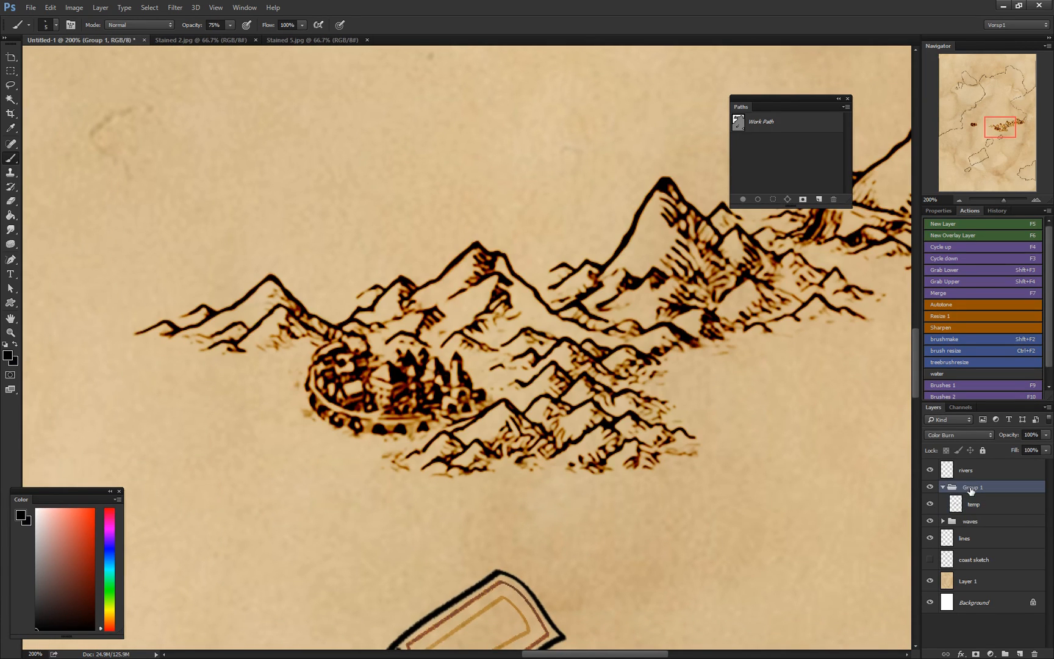
left_click(940, 436)
left_click(893, 449)
left_click_drag(674, 406, 305, 458)
left_click_drag(666, 246, 832, 437)
key("ctrl+minus")
key("ctrl+minus")
key("ctrl+minus")
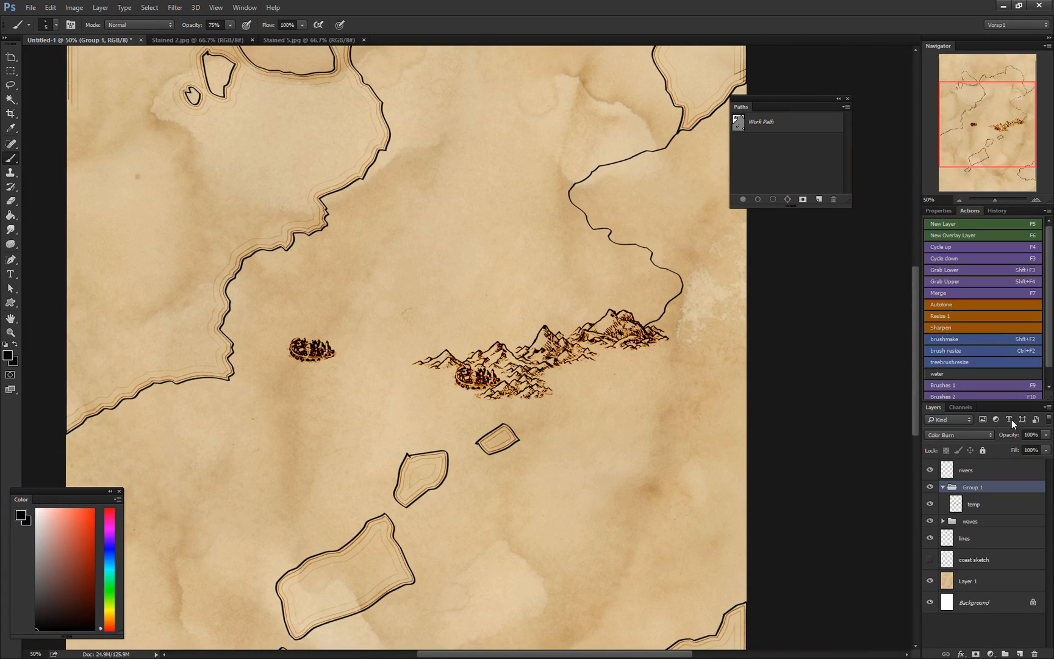
Step: Hide the Layer 1 parchment texture and set the waves group's opacity to 100%
left_click(1048, 435)
left_click(930, 582)
left_click(969, 526)
left_click_drag(1044, 437, 1051, 448)
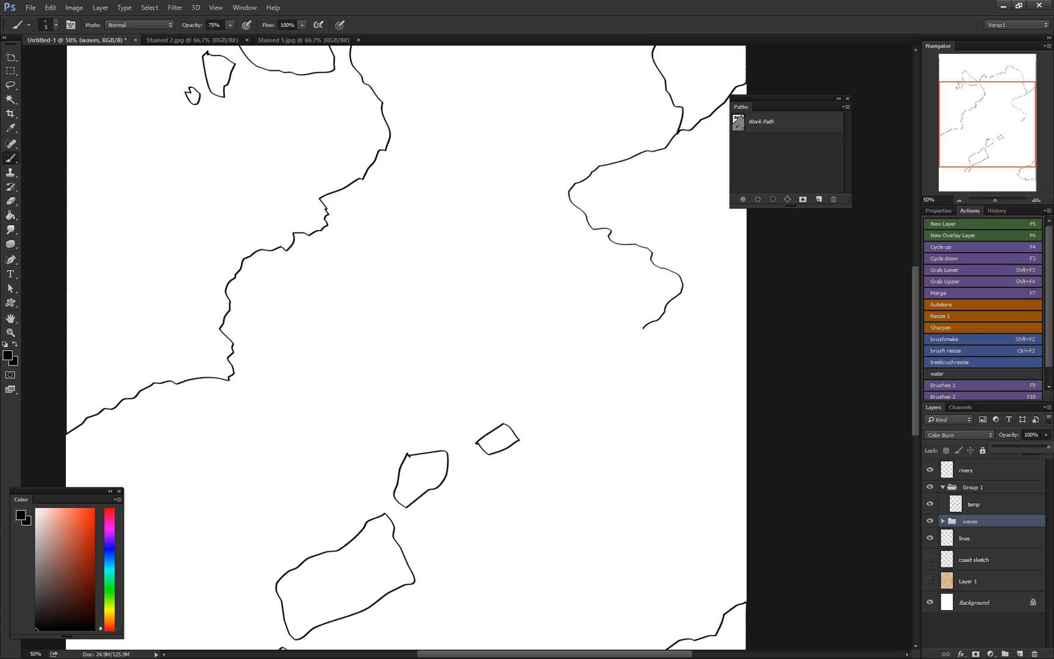
Step: Set the blend mode of Group 1, which holds the temp layer, back to Normal
left_click(975, 504)
left_click(978, 435)
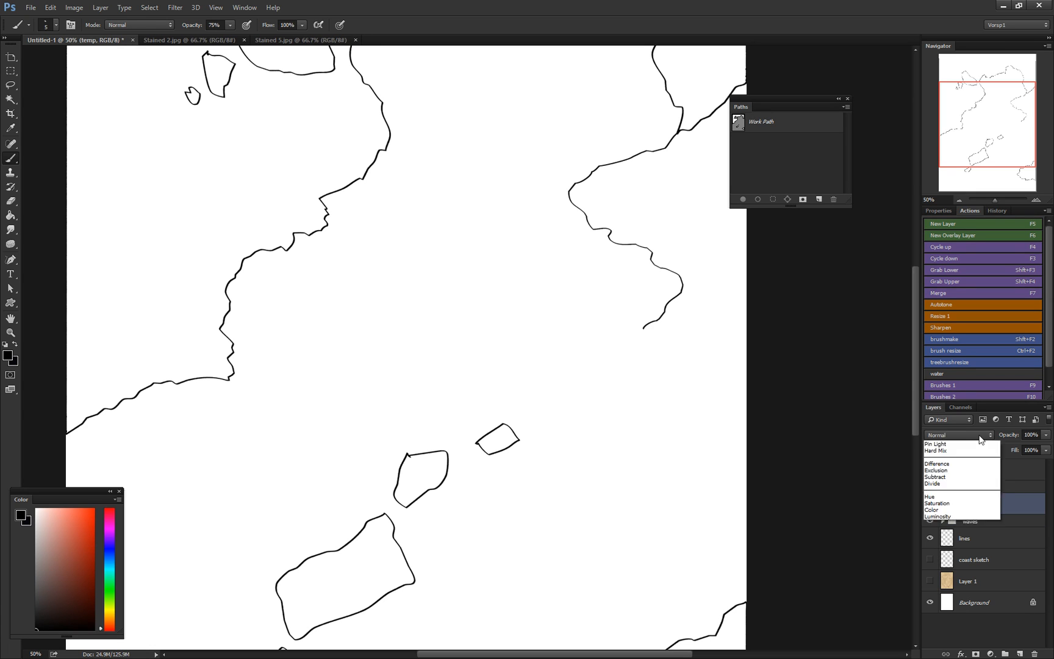
left_click(978, 436)
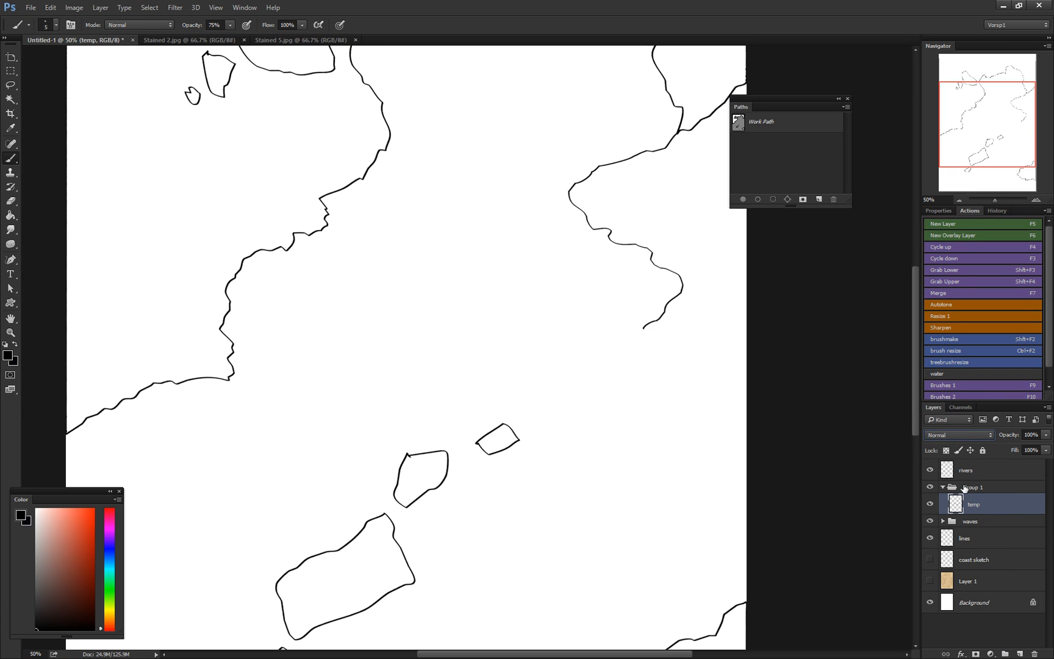
left_click(964, 487)
left_click(953, 434)
left_click(938, 220)
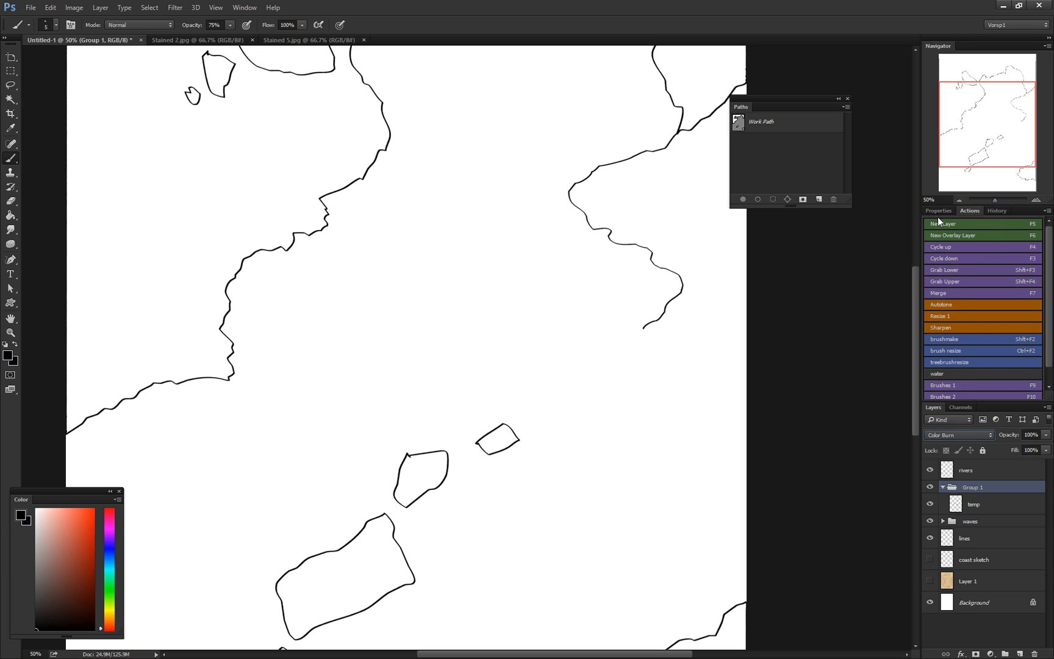
left_click(956, 435)
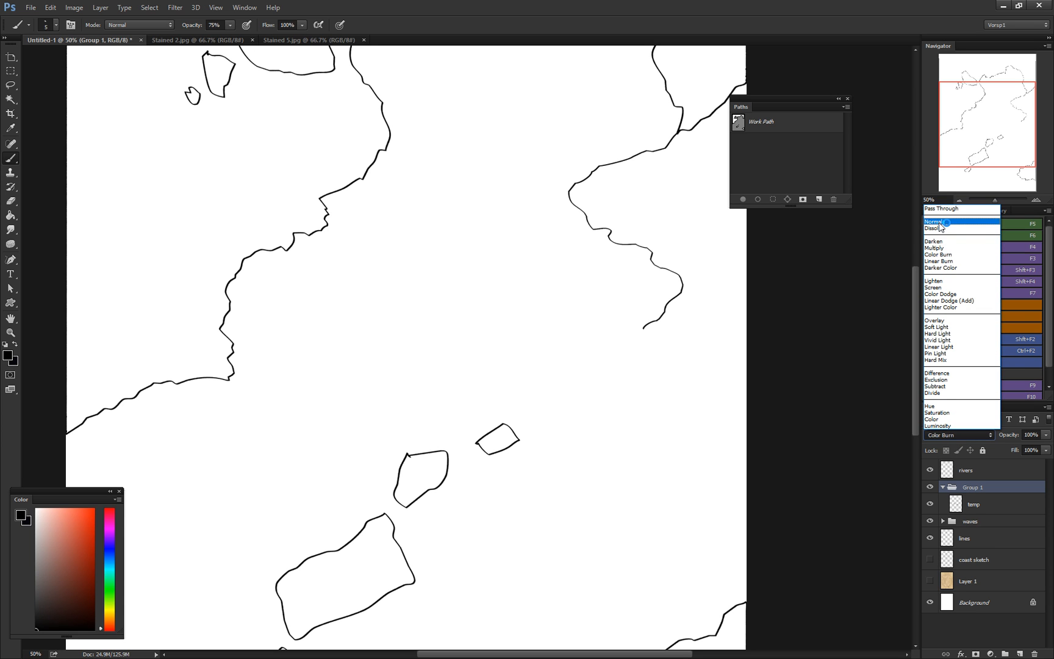
left_click(952, 225)
left_click_drag(609, 378, 623, 350)
left_click_drag(442, 382, 438, 391)
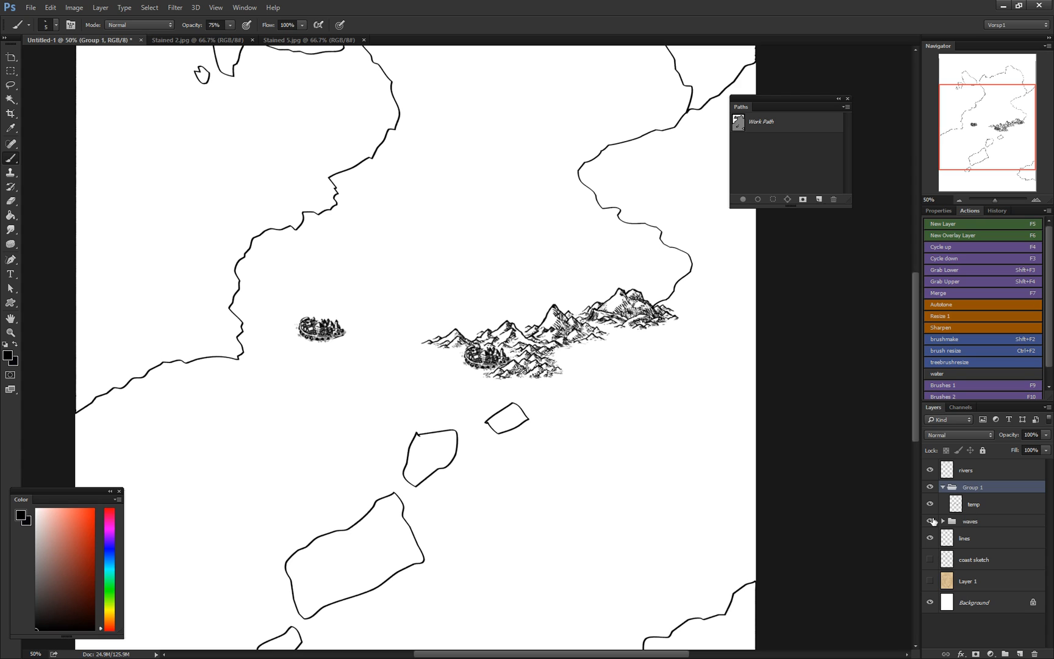
Step: Change the waves group's blend mode to Normal
left_click(969, 522)
left_click(948, 437)
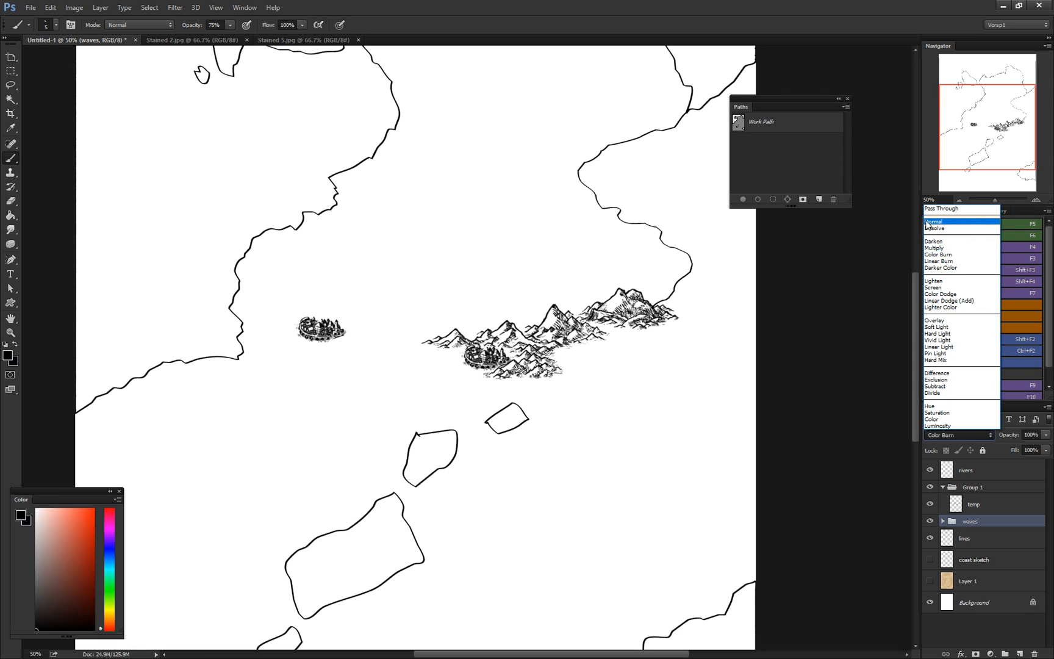
left_click(938, 215)
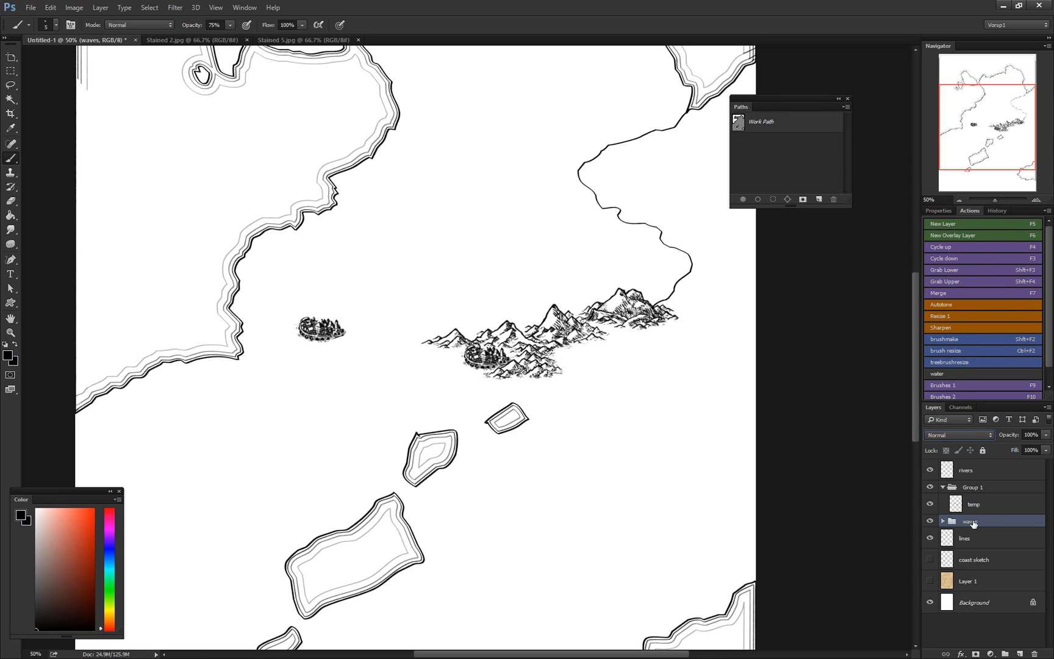
Step: Erase the isolated city west of the mountain range from the temp layer with a 190 px eraser
left_click_drag(622, 339, 602, 551)
left_click_drag(565, 460, 627, 282)
left_click(997, 504)
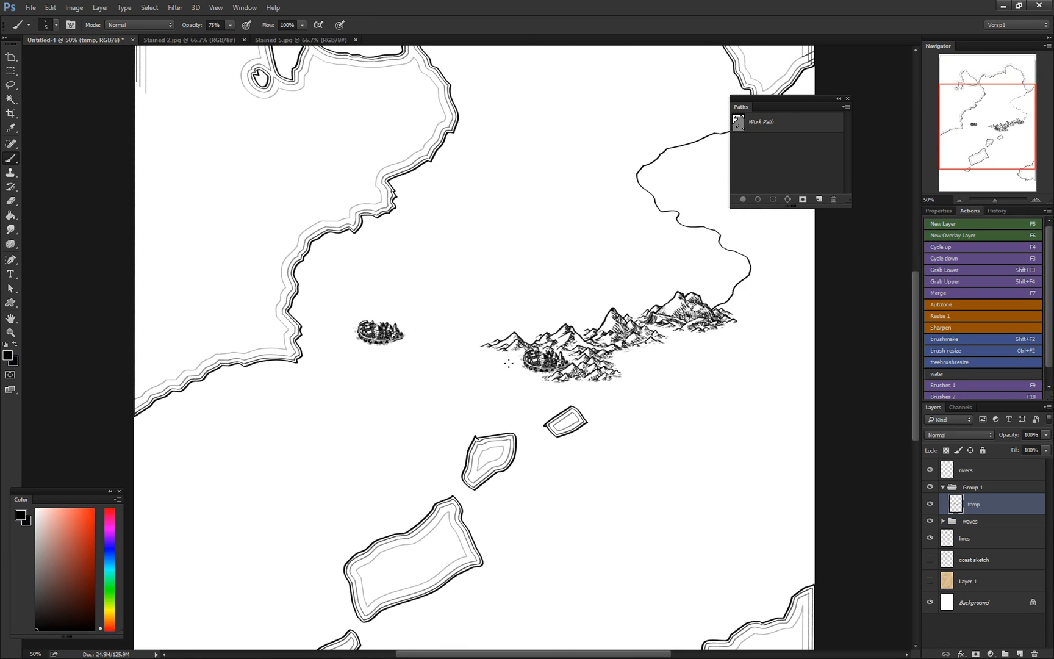
key("e")
right_click(374, 317, "alt")
left_click(379, 330)
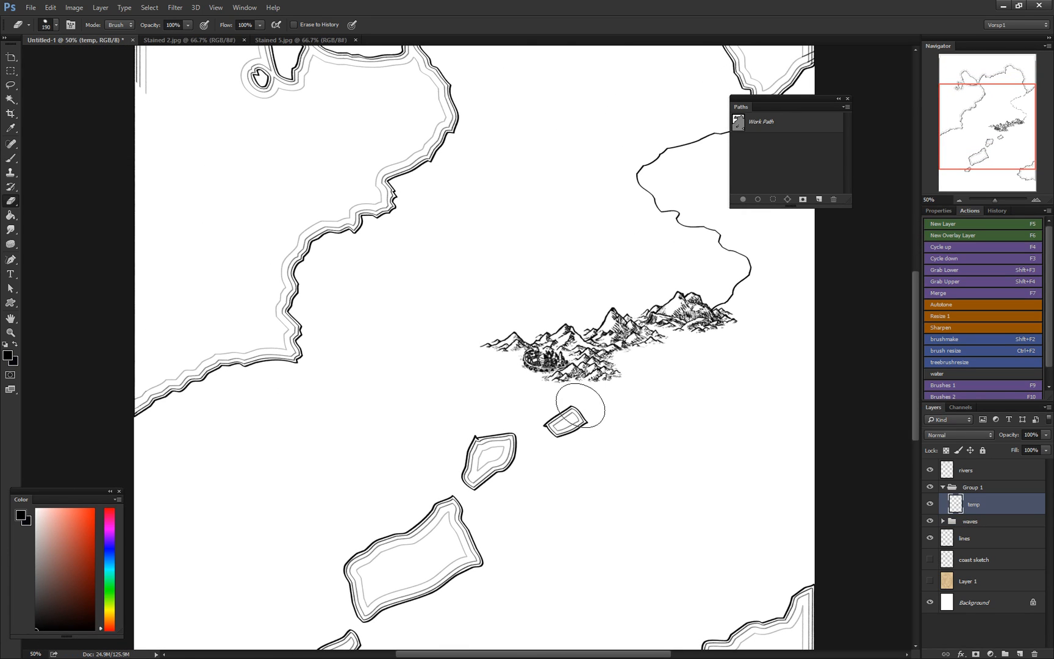
scroll(508, 418, "down", 1)
scroll(508, 416, "up", 3)
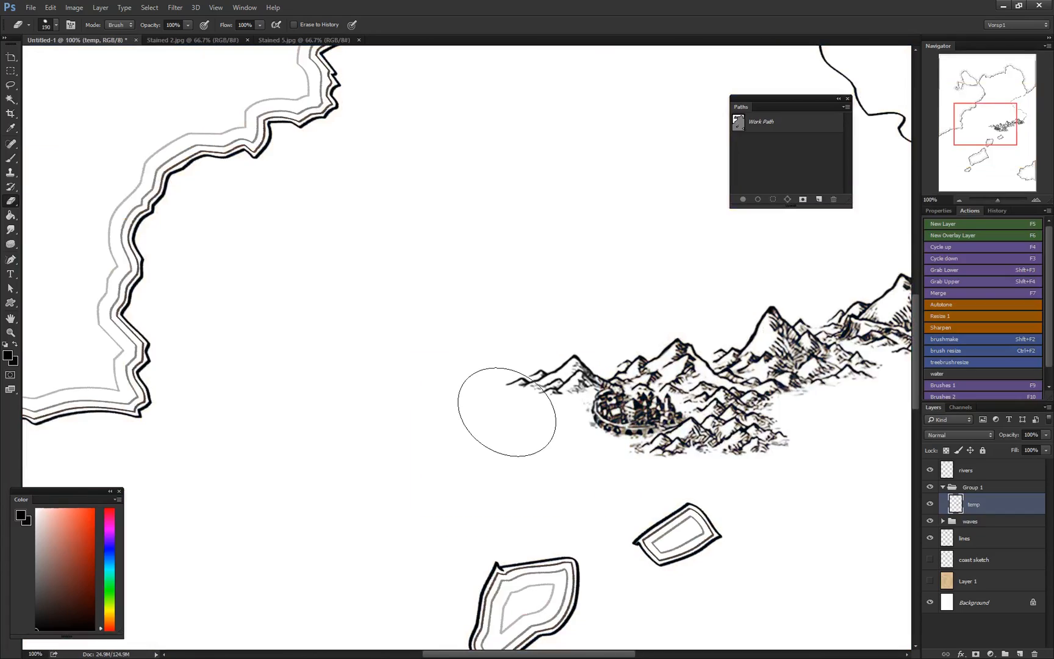
Step: Switch from the eraser to the brush and choose the 41 px jp_grass_large preset for the area south of the mountains
left_click_drag(451, 342, 353, 149)
left_click_drag(487, 260, 373, 655)
mouse_move(472, 219)
left_mouse_down()
mouse_move(319, 528)
mouse_move(449, 292)
mouse_move(469, 67)
left_mouse_up()
left_click_drag(367, 490, 395, 340)
left_click_drag(628, 414, 435, 397)
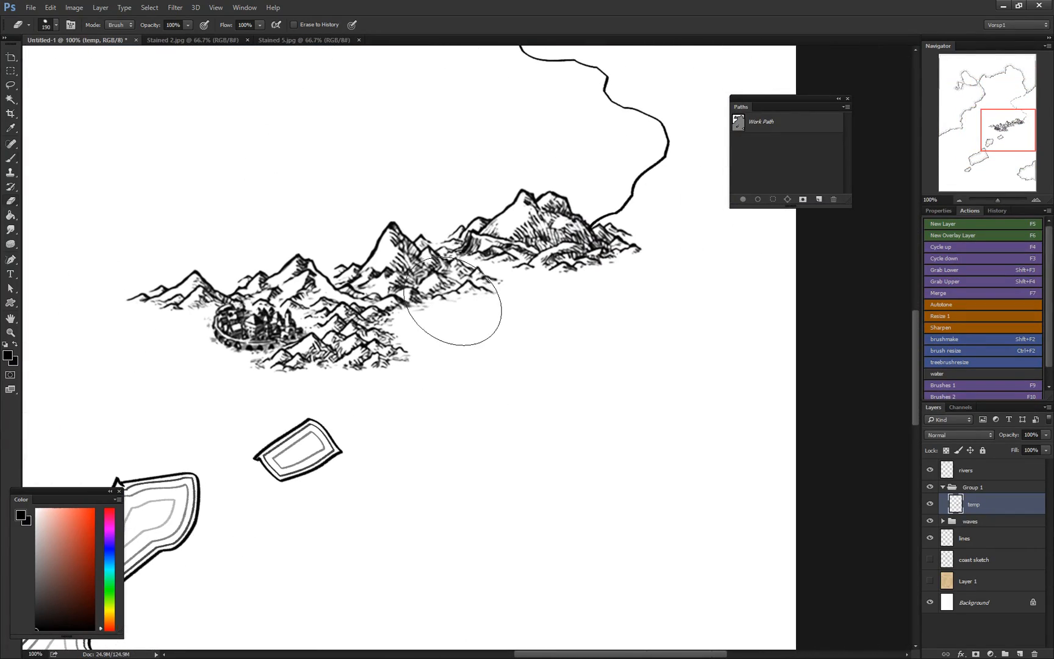
key("b")
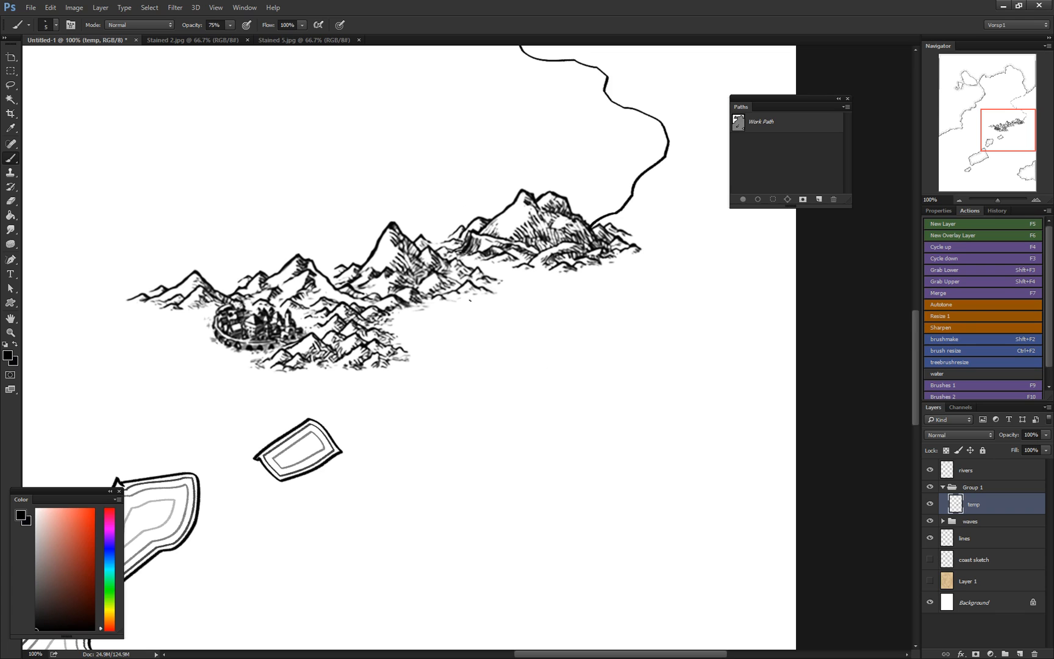
left_click_drag(514, 367, 515, 245)
right_click(471, 232)
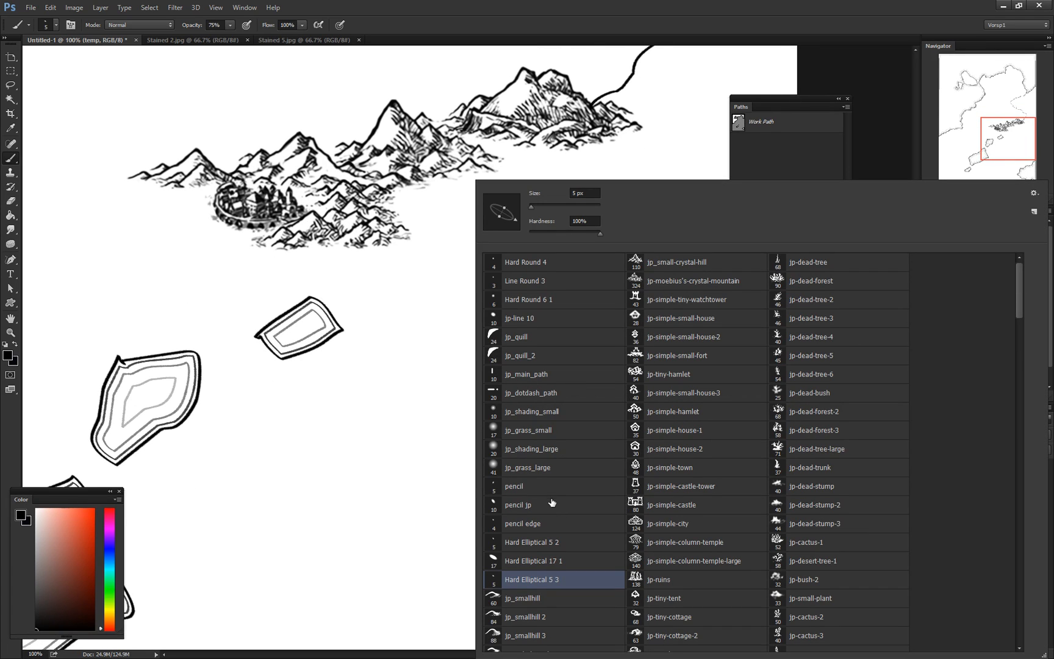
left_click(537, 466)
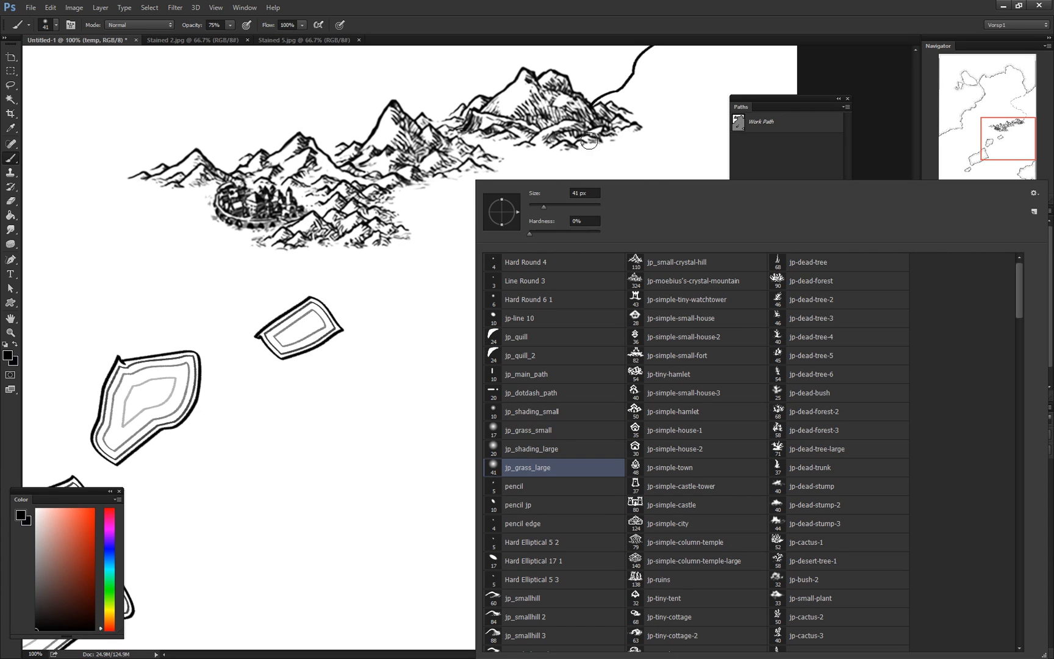
Step: Raise the brush opacity to 100% and try out grass strokes southeast of the mountains, undoing the test marks
left_click_drag(412, 364, 456, 344)
key("ctrl+z")
left_click_drag(431, 293, 424, 322)
left_click_drag(190, 28, 253, 39)
mouse_move(433, 320)
left_mouse_down()
mouse_move(420, 298)
mouse_move(438, 321)
left_mouse_up()
key("ctrl+z")
right_click(464, 357)
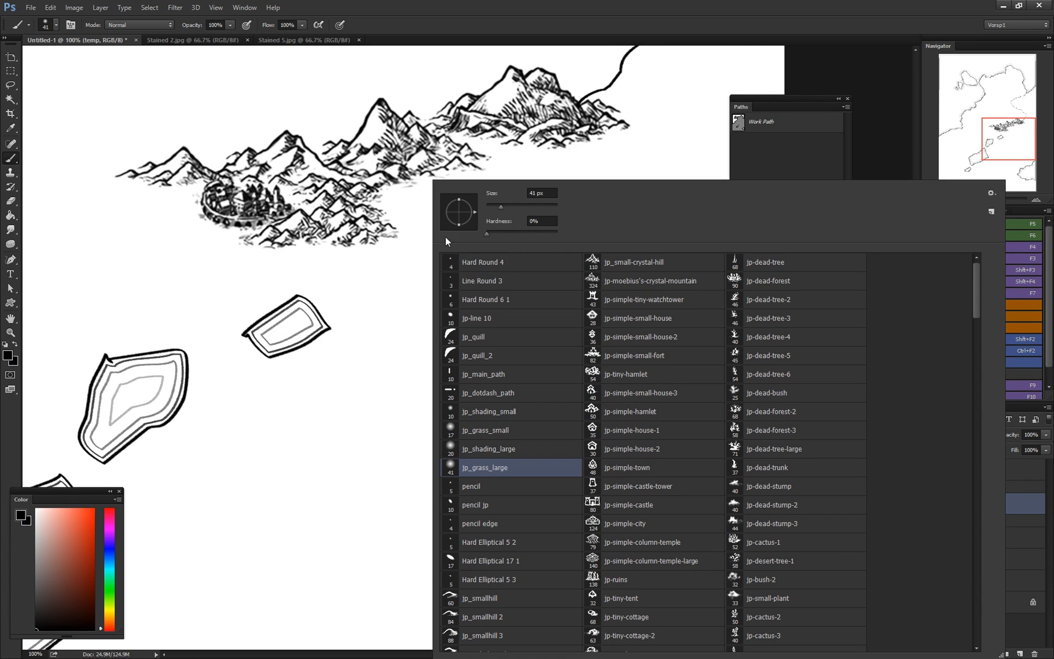
mouse_move(391, 263)
left_mouse_down()
mouse_move(502, 273)
mouse_move(413, 286)
mouse_move(555, 308)
mouse_move(450, 319)
left_mouse_up()
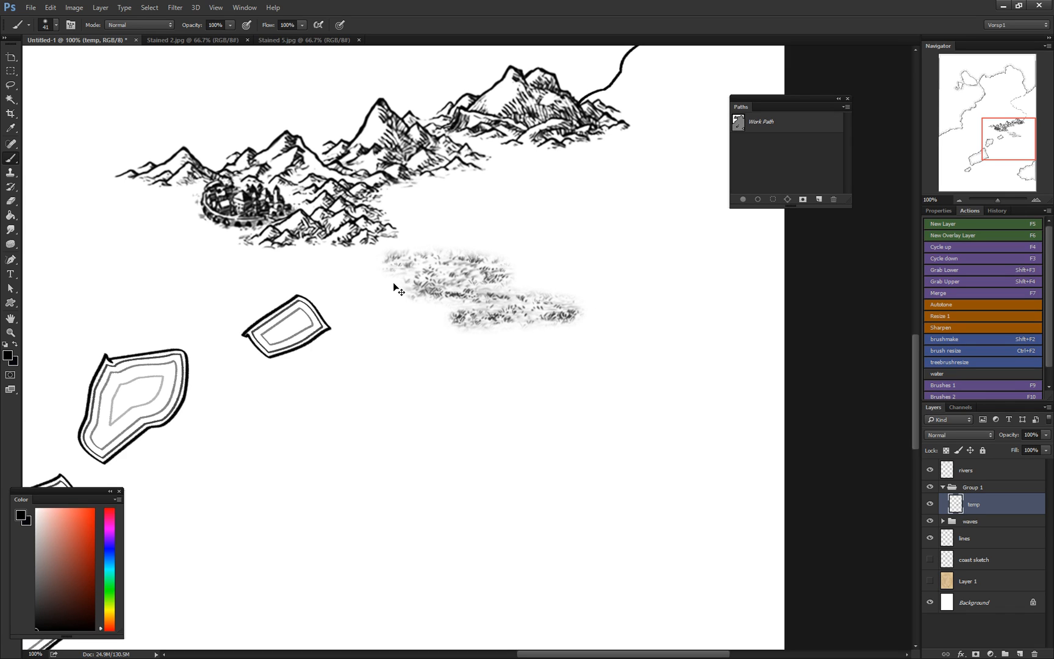
key("ctrl+z")
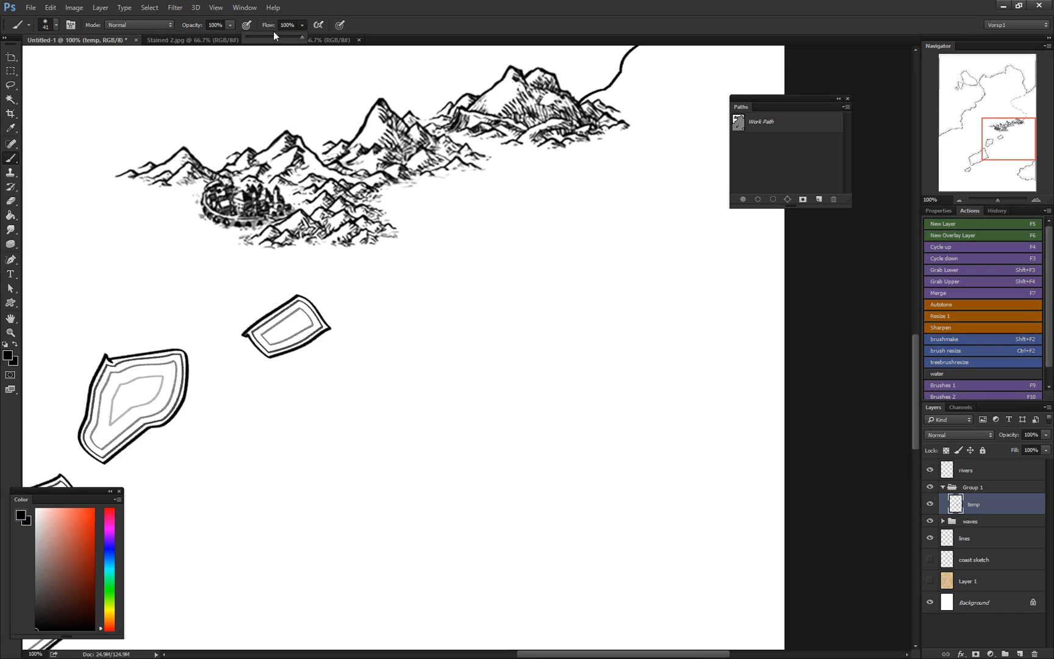
Step: Lower the brush flow to 5% and paint faint grass texture across the plain southeast of the mountains
left_click(259, 37)
mouse_move(369, 244)
left_mouse_down()
mouse_move(437, 258)
mouse_move(419, 266)
mouse_move(492, 287)
left_mouse_up()
key("ctrl+z")
mouse_move(407, 248)
left_mouse_down()
mouse_move(423, 263)
mouse_move(405, 270)
mouse_move(485, 297)
mouse_move(449, 307)
mouse_move(516, 317)
mouse_move(500, 329)
mouse_move(407, 324)
mouse_move(418, 313)
mouse_move(321, 273)
mouse_move(402, 282)
mouse_move(428, 298)
mouse_move(301, 253)
mouse_move(388, 266)
mouse_move(253, 254)
mouse_move(344, 266)
mouse_move(329, 256)
mouse_move(387, 276)
mouse_move(348, 258)
mouse_move(395, 268)
mouse_move(421, 290)
mouse_move(483, 307)
mouse_move(463, 310)
mouse_move(519, 320)
mouse_move(443, 312)
mouse_move(468, 308)
mouse_move(295, 251)
mouse_move(486, 308)
mouse_move(376, 265)
mouse_move(501, 317)
mouse_move(541, 320)
mouse_move(483, 298)
mouse_move(559, 322)
mouse_move(511, 297)
mouse_move(562, 307)
left_mouse_up()
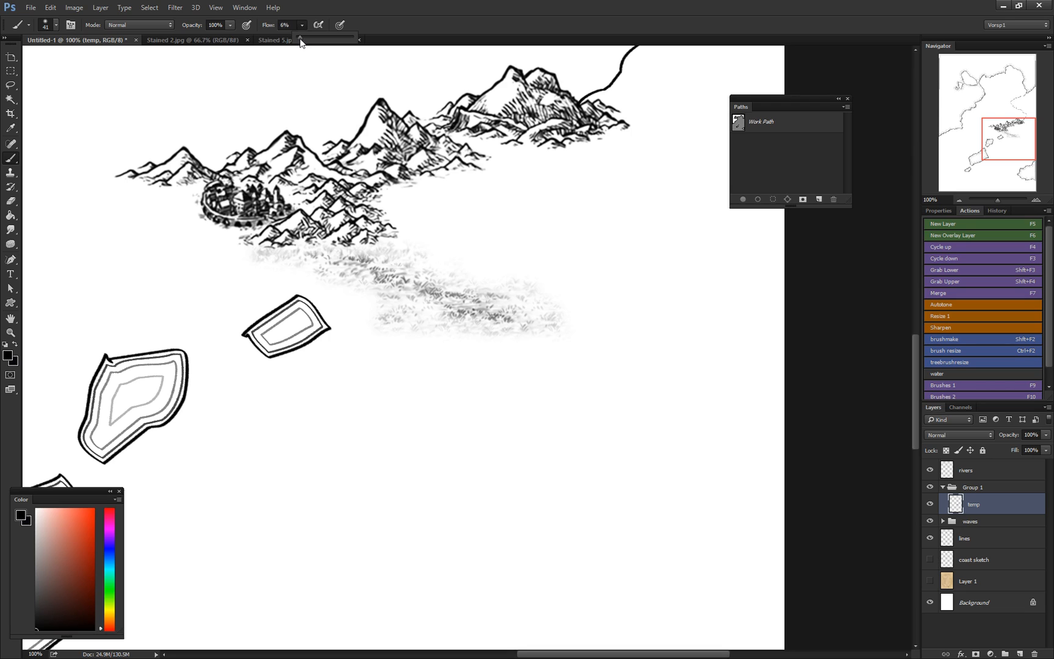
mouse_move(454, 273)
left_mouse_down()
mouse_move(405, 238)
mouse_move(484, 268)
mouse_move(464, 274)
mouse_move(410, 229)
mouse_move(442, 236)
mouse_move(414, 216)
mouse_move(470, 248)
mouse_move(432, 217)
mouse_move(467, 240)
mouse_move(458, 232)
mouse_move(325, 314)
mouse_move(363, 305)
mouse_move(394, 325)
mouse_move(462, 257)
mouse_move(558, 321)
mouse_move(485, 333)
left_mouse_up()
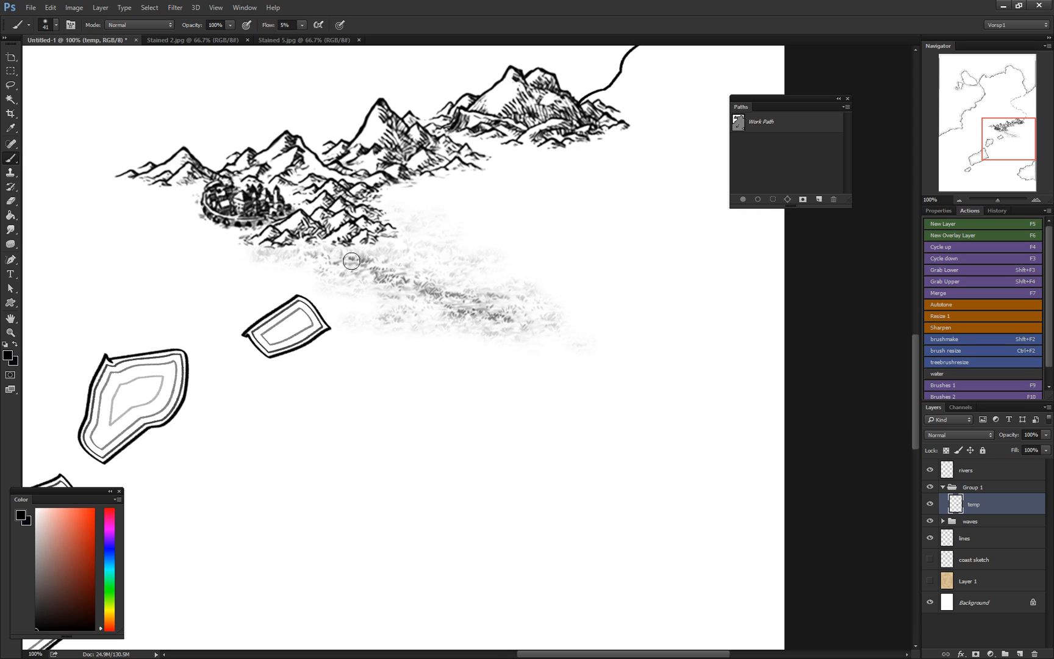
Step: Try shading the plain with the jp_shading_large brush enlarged up to 297 px, undoing the test strokes
right_click(448, 221)
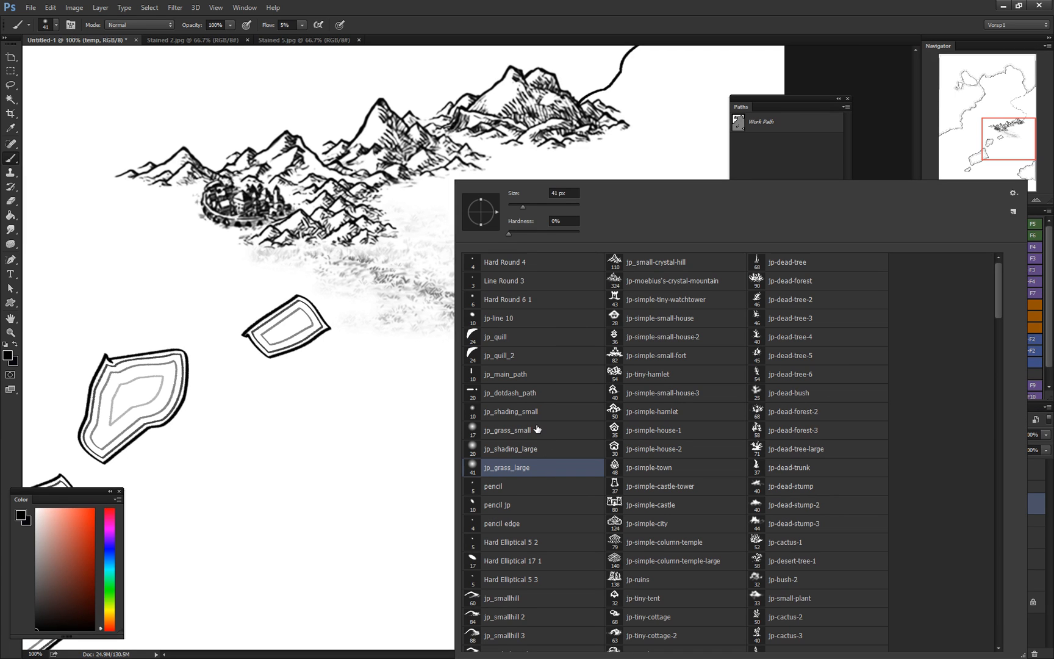
left_click(514, 448)
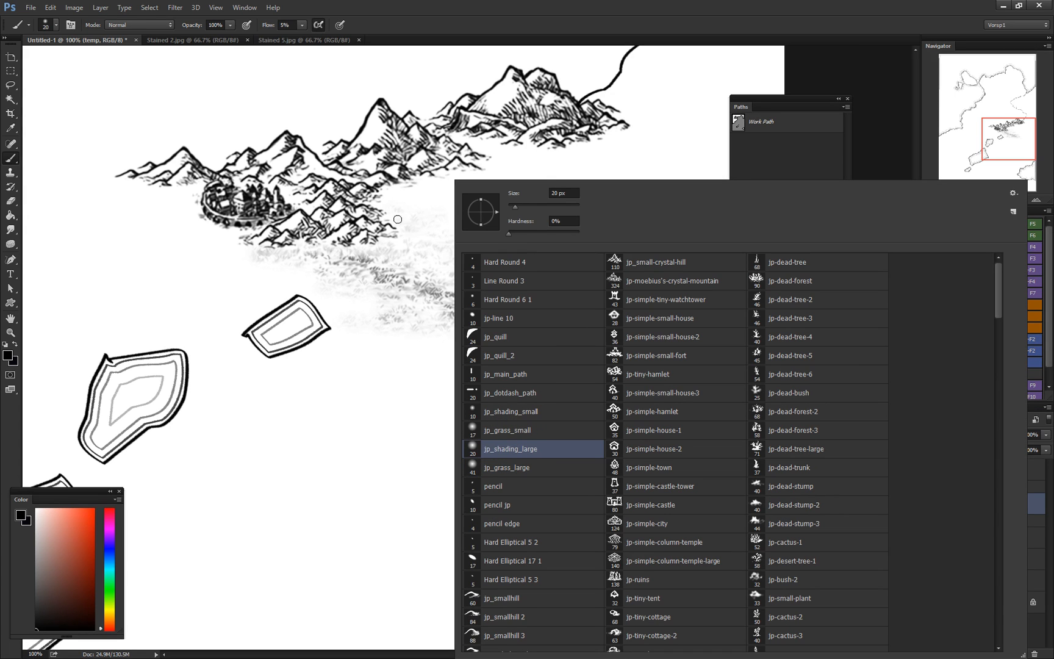
left_click(526, 206)
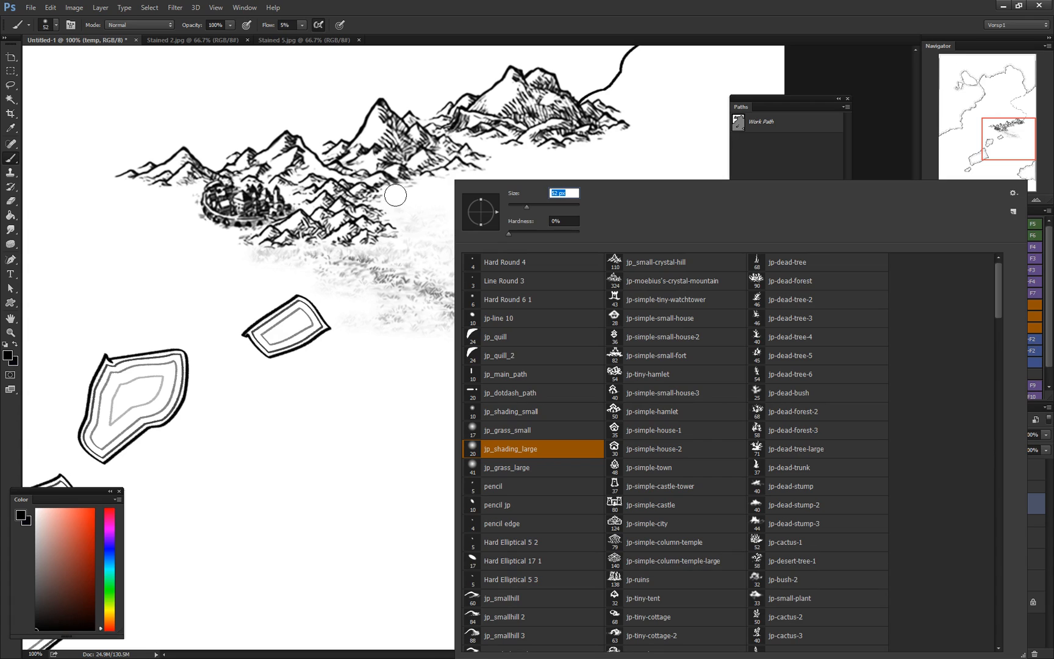
mouse_move(393, 209)
left_mouse_down()
mouse_move(497, 217)
mouse_move(453, 234)
mouse_move(480, 236)
left_mouse_up()
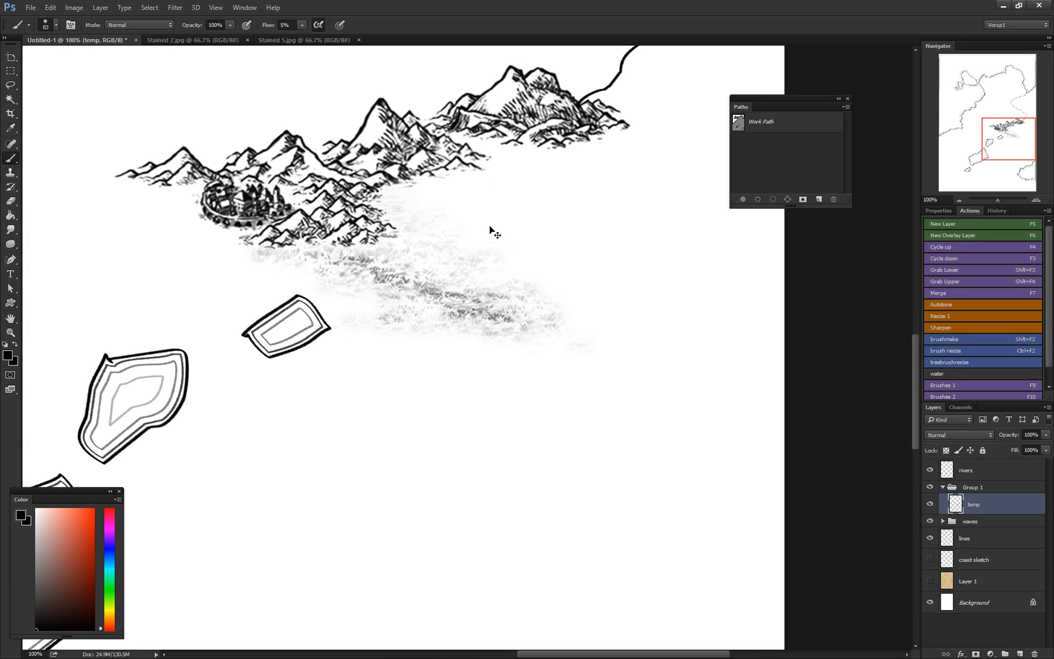
right_click(466, 212)
left_click_drag(578, 208, 582, 207)
mouse_move(413, 220)
left_mouse_down()
mouse_move(681, 227)
mouse_move(538, 244)
mouse_move(714, 286)
mouse_move(663, 351)
left_mouse_up()
key("ctrl+z")
mouse_move(447, 224)
left_mouse_down()
mouse_move(644, 228)
mouse_move(676, 277)
mouse_move(588, 297)
mouse_move(674, 318)
mouse_move(715, 354)
mouse_move(663, 390)
mouse_move(591, 379)
mouse_move(635, 399)
mouse_move(684, 401)
mouse_move(594, 213)
mouse_move(687, 290)
mouse_move(584, 349)
mouse_move(605, 234)
mouse_move(561, 271)
left_mouse_up()
key("ctrl+z")
Step: Reload the jp_shading_large preset at 20 px and shade along the southern foot of the mountain range at 5% flow
right_click(512, 211)
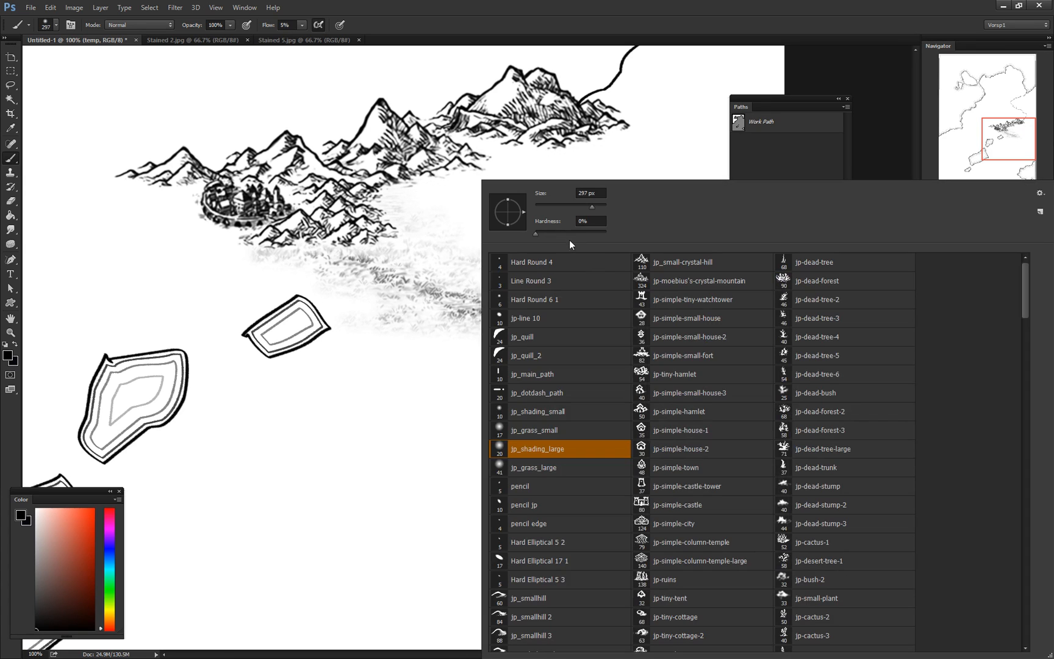
left_click(550, 455)
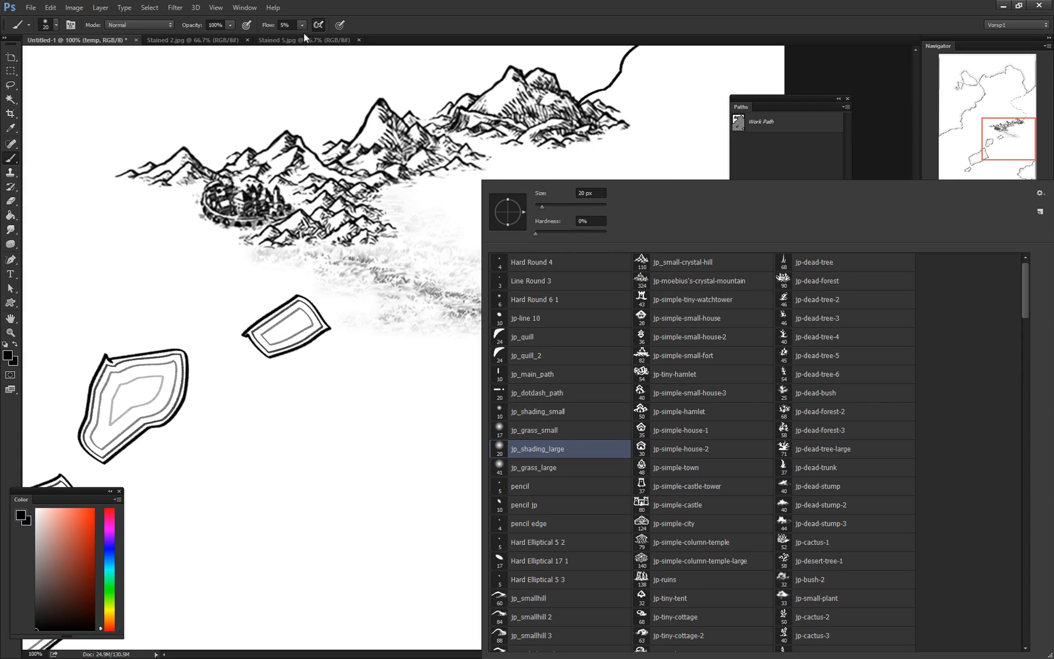
left_click(380, 209)
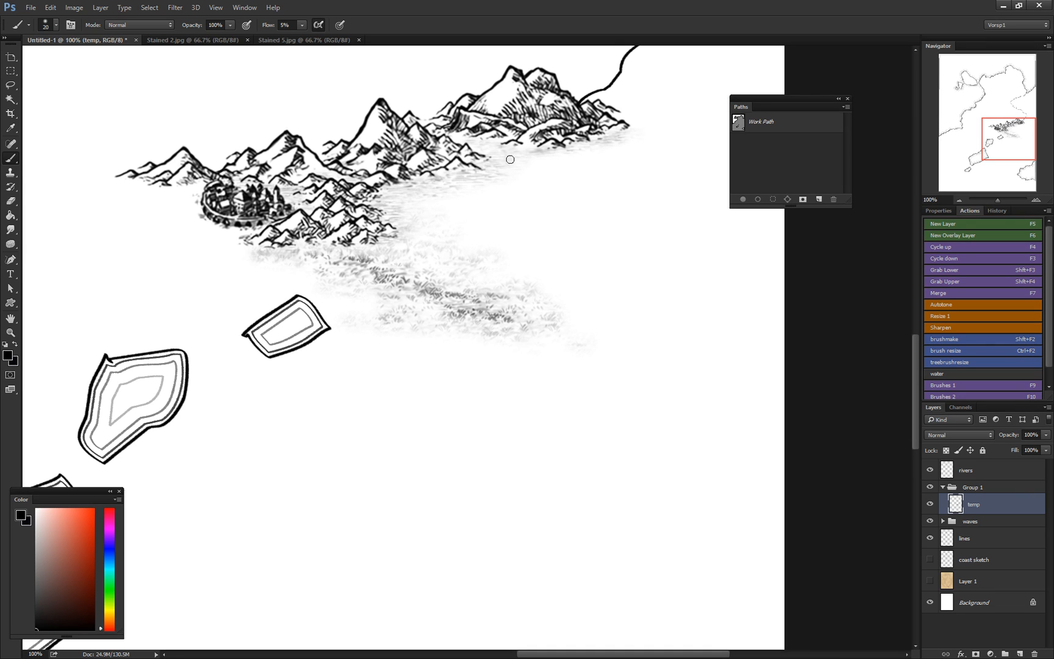
Step: Stamp a pine forest just southeast of the mountains with the 204 px jp-pine-forest-2 brush at 100% flow
left_click_drag(510, 249, 418, 353)
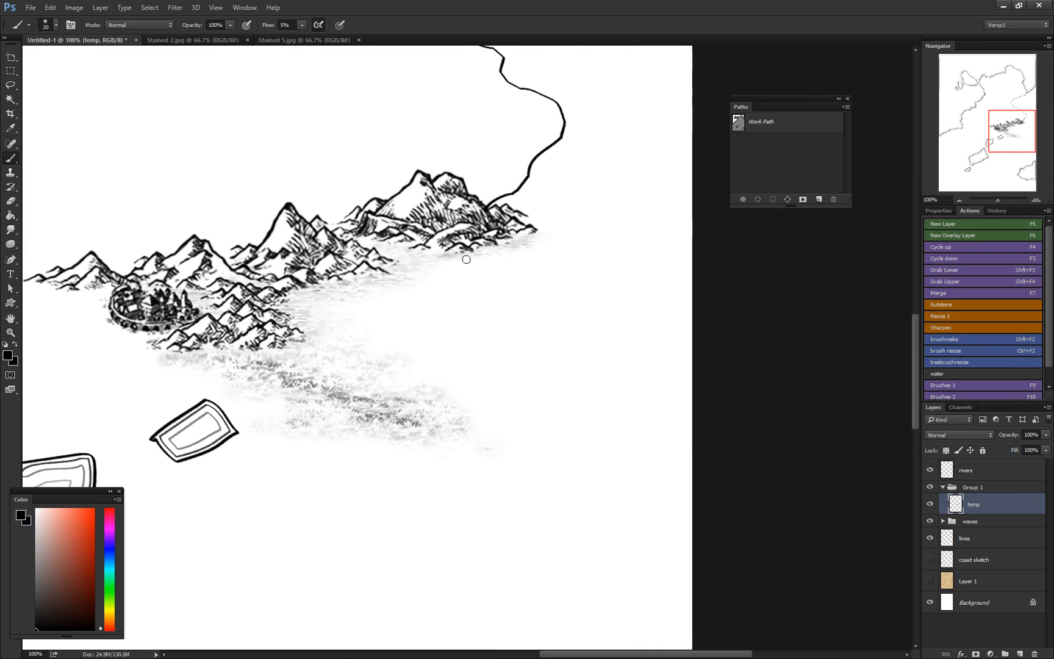
right_click(466, 259)
scroll(649, 533, "down", 5)
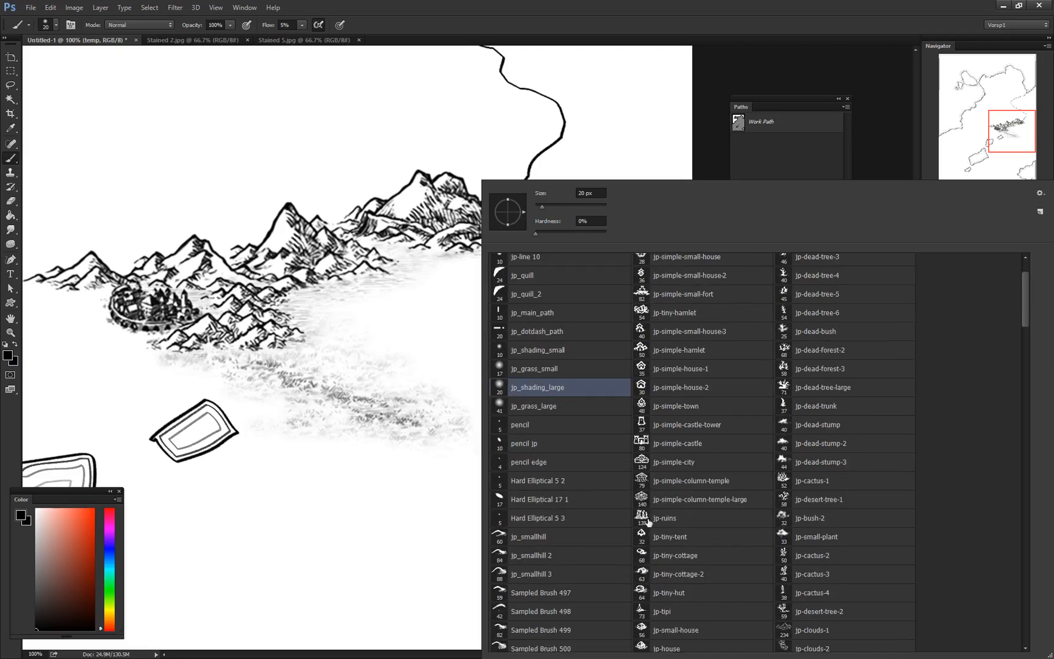
mouse_move(1030, 313)
left_mouse_down()
mouse_move(1052, 628)
mouse_move(1037, 566)
left_mouse_up()
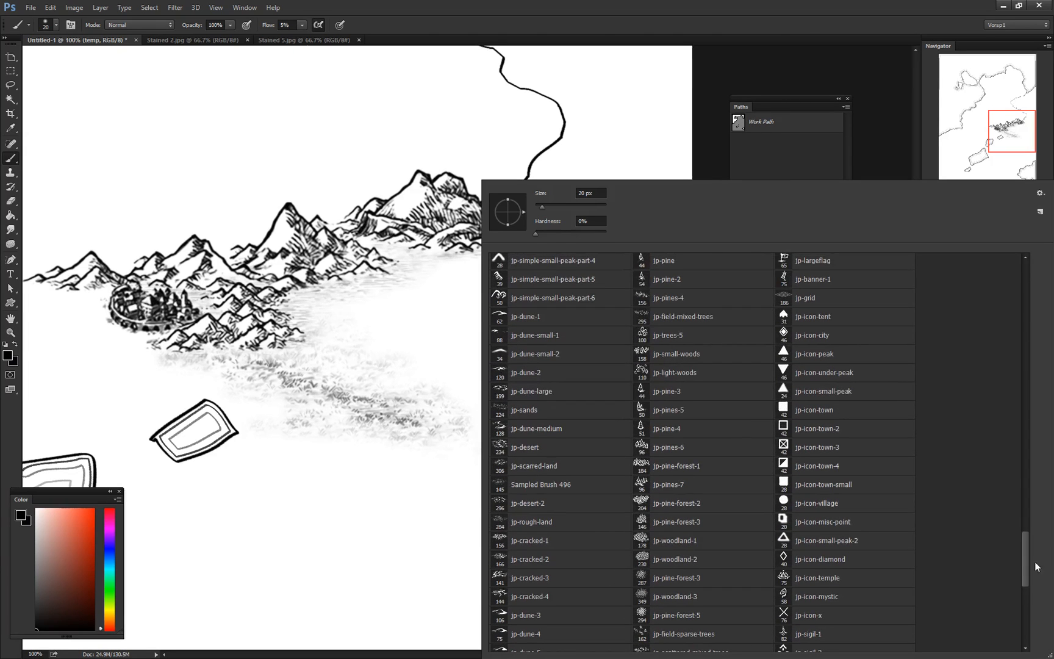
left_click(672, 504)
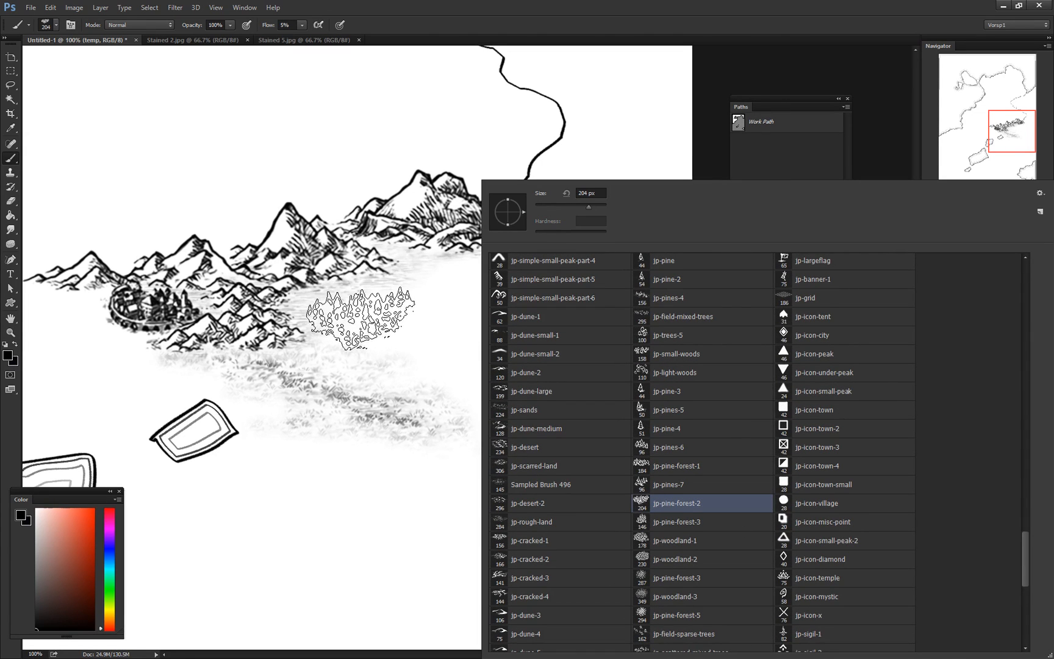
left_click(357, 316)
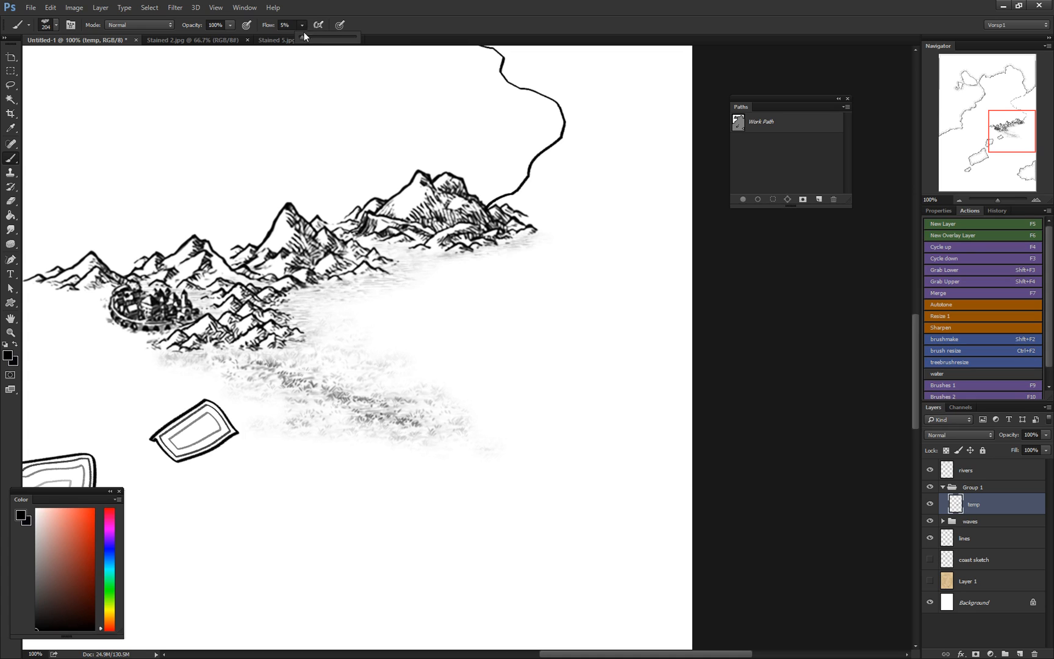
left_click_drag(303, 35, 359, 36)
left_click(356, 316)
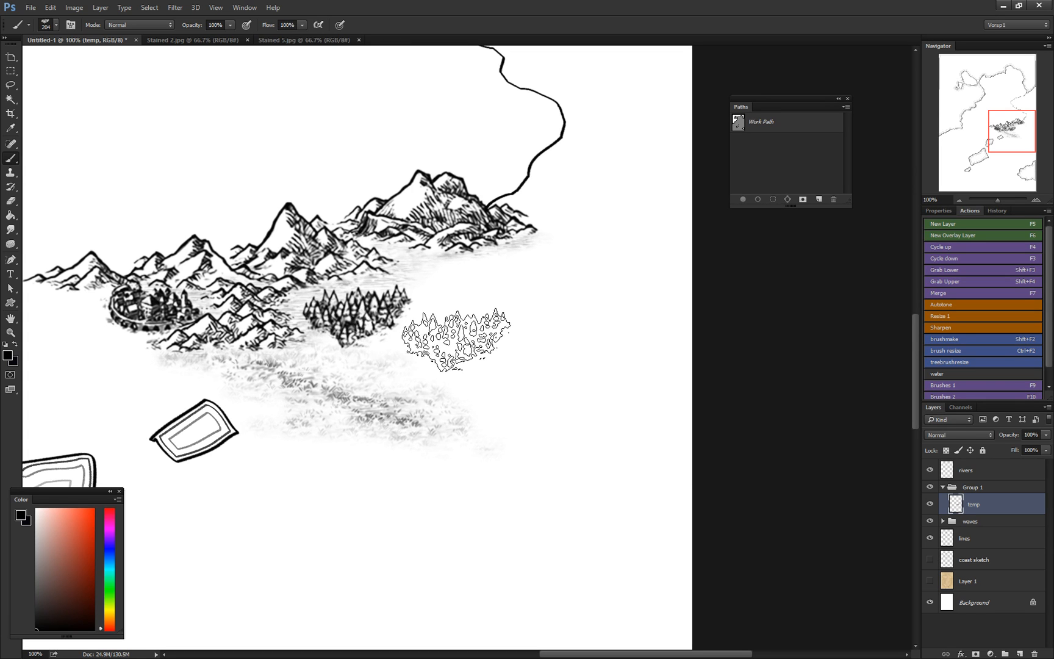
Step: Stamp a dense woodland east of the pine forest with the 349 px jp-woodland-3 brush
right_click(483, 346)
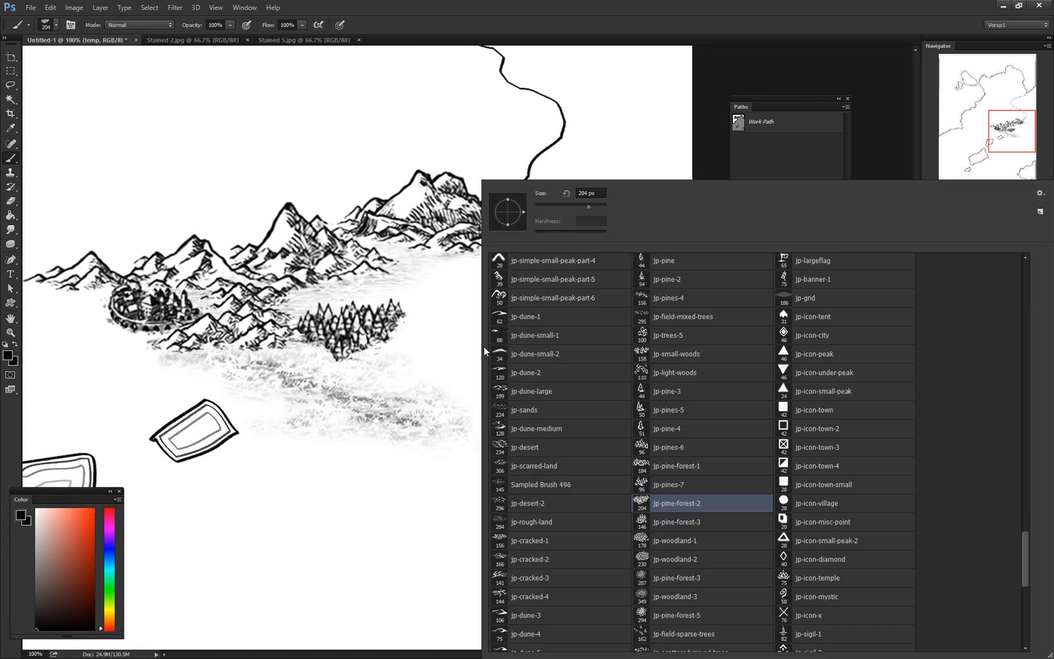
scroll(658, 554, "down", 2)
left_click(670, 559)
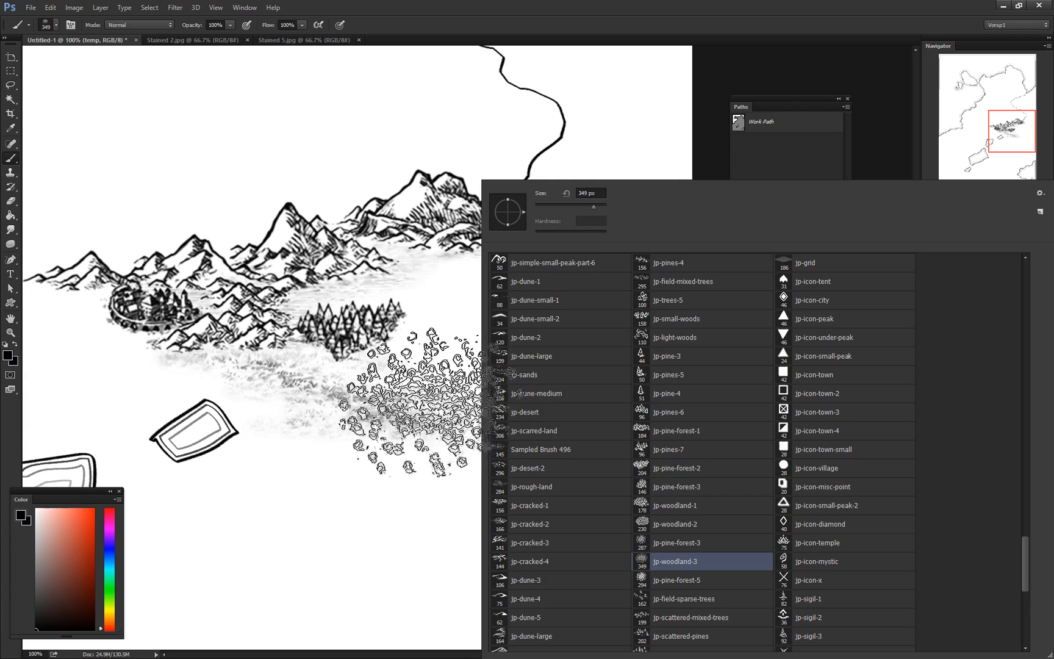
left_click(476, 343)
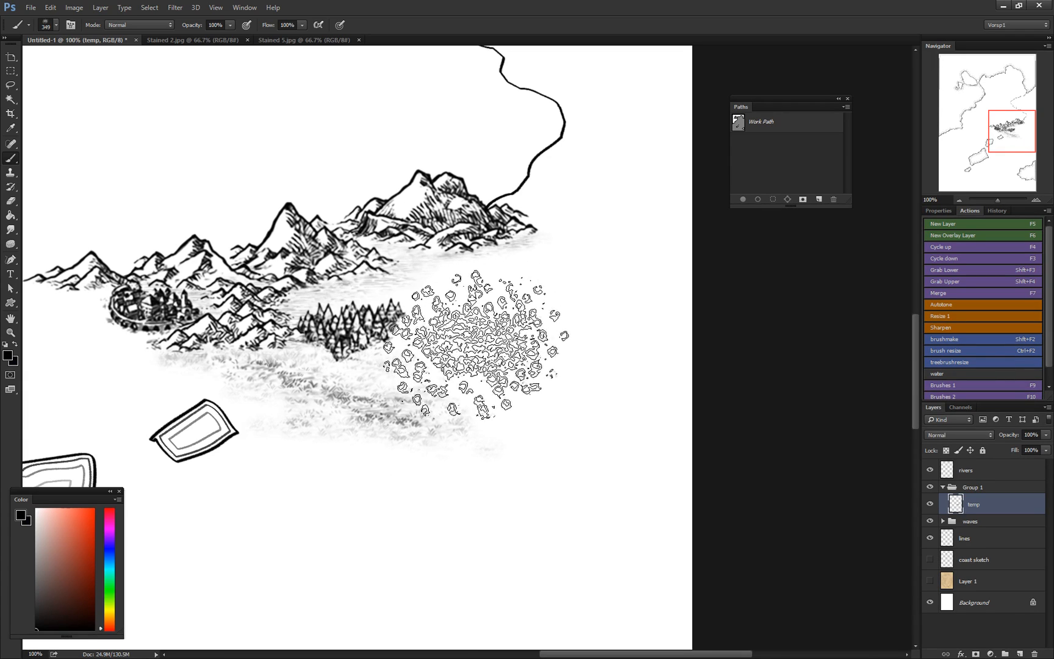
Step: Stamp sparse trees beside the eastern end of the mountain range with the 162 px jp-field-sparse-trees brush
right_click(595, 554)
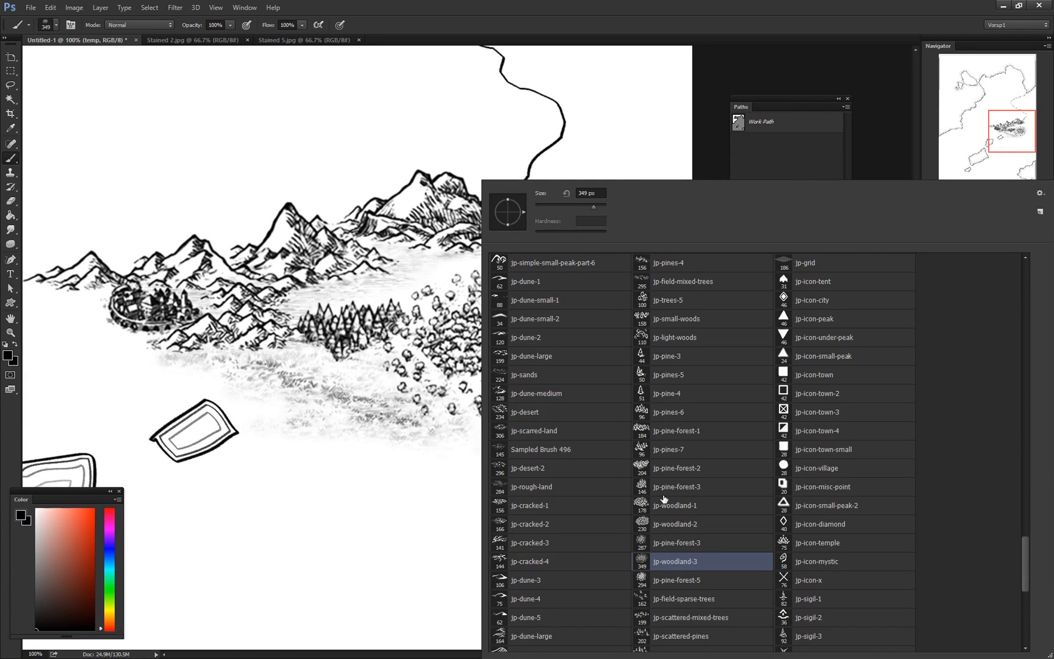
scroll(686, 535, "down", 2)
left_click(673, 567)
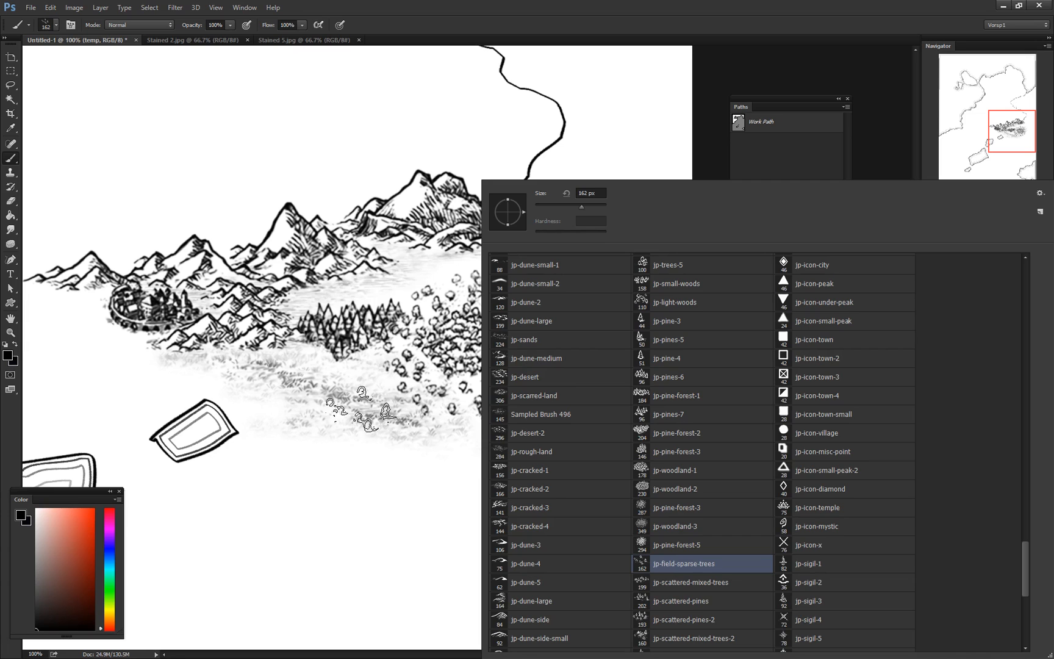
key("Return")
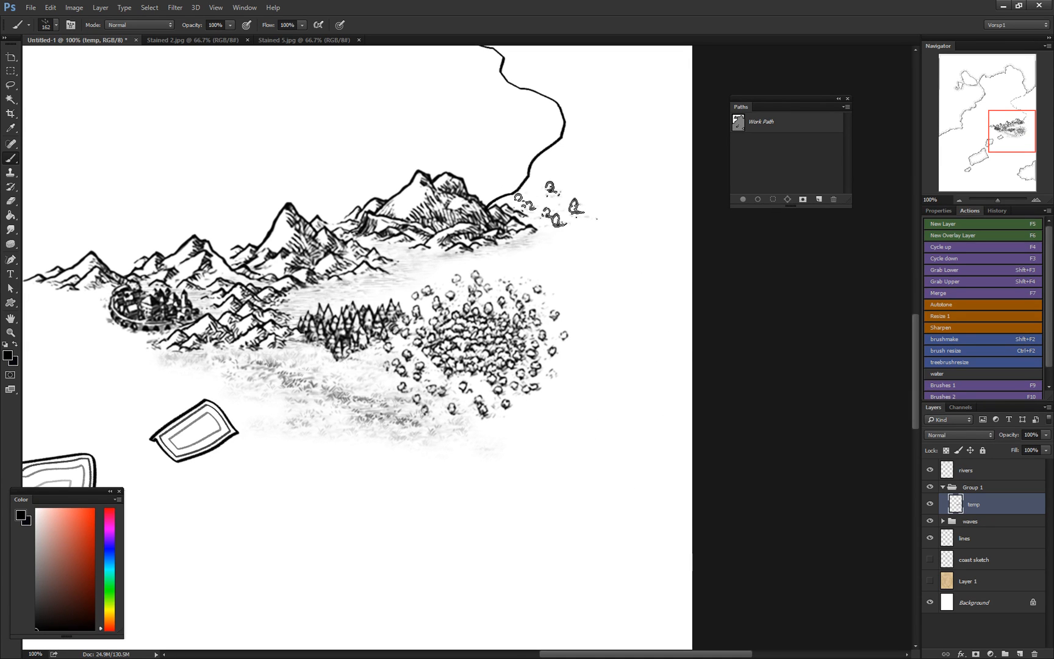
left_click_drag(550, 198, 518, 372)
Step: Stamp a single pine behind the eastern peaks with the 51 px jp-pine-4 brush
right_click(512, 342)
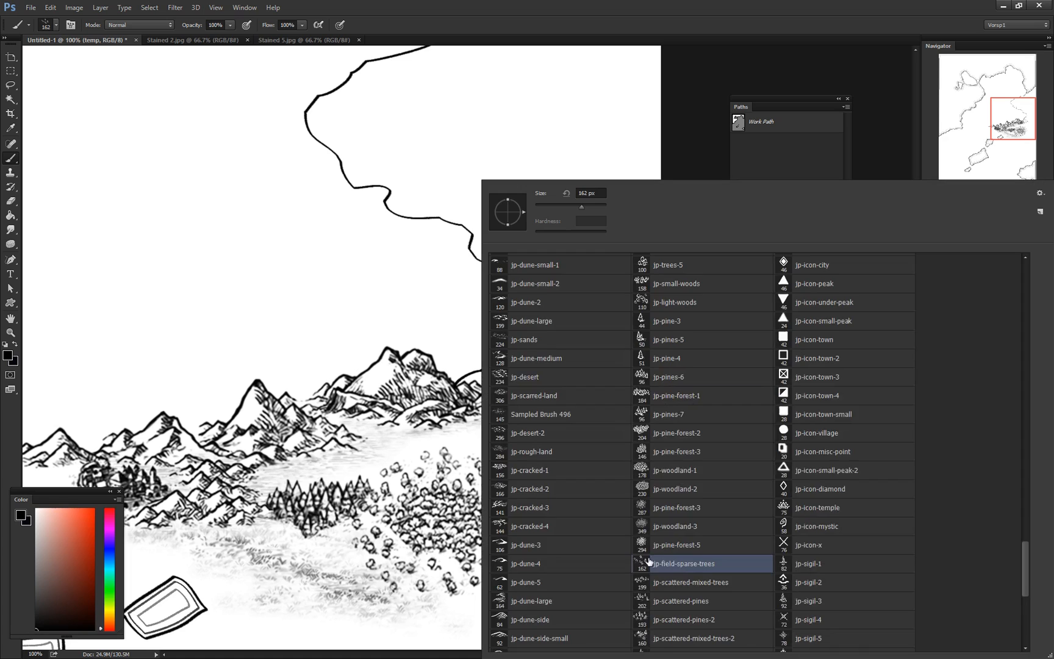
scroll(658, 549, "down", 1)
scroll(670, 512, "down", 1)
scroll(670, 375, "up", 1)
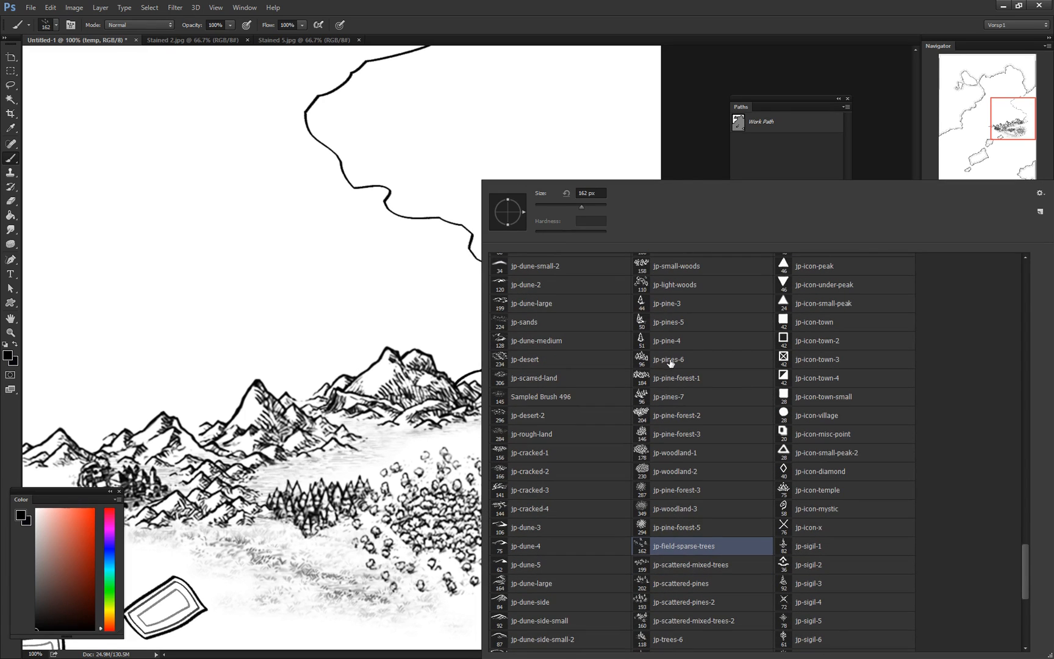
left_click(670, 359)
left_click(665, 340)
left_click(458, 351)
Step: Stamp a small pine cluster between the mountains and the woodland with the 50 px jp-pines-5 brush
right_click(515, 345)
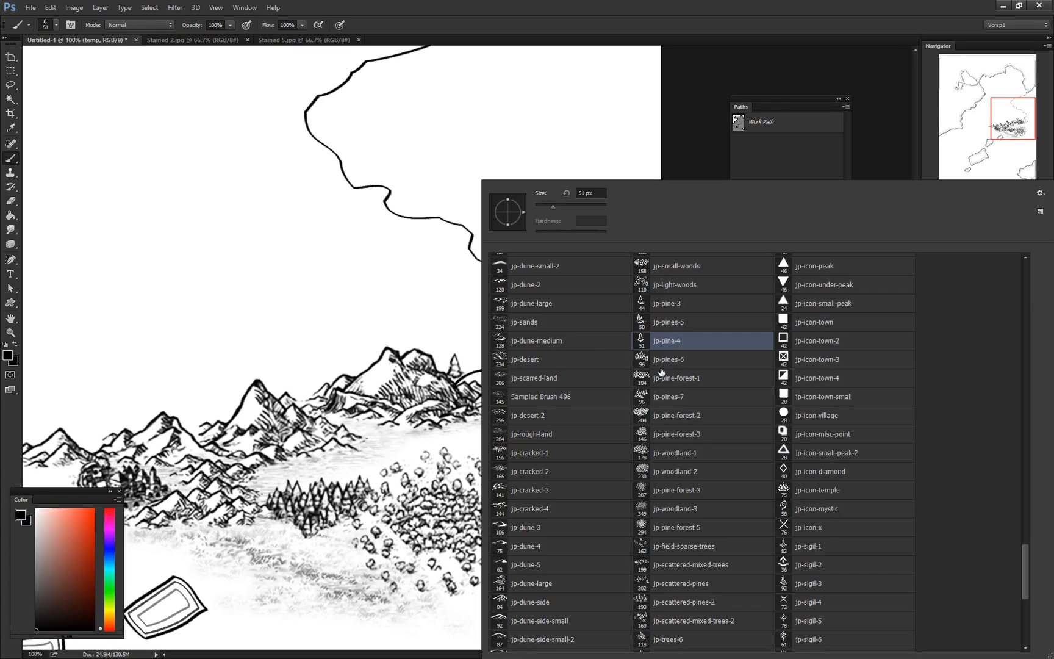
scroll(665, 366, "up", 1)
left_click(666, 348)
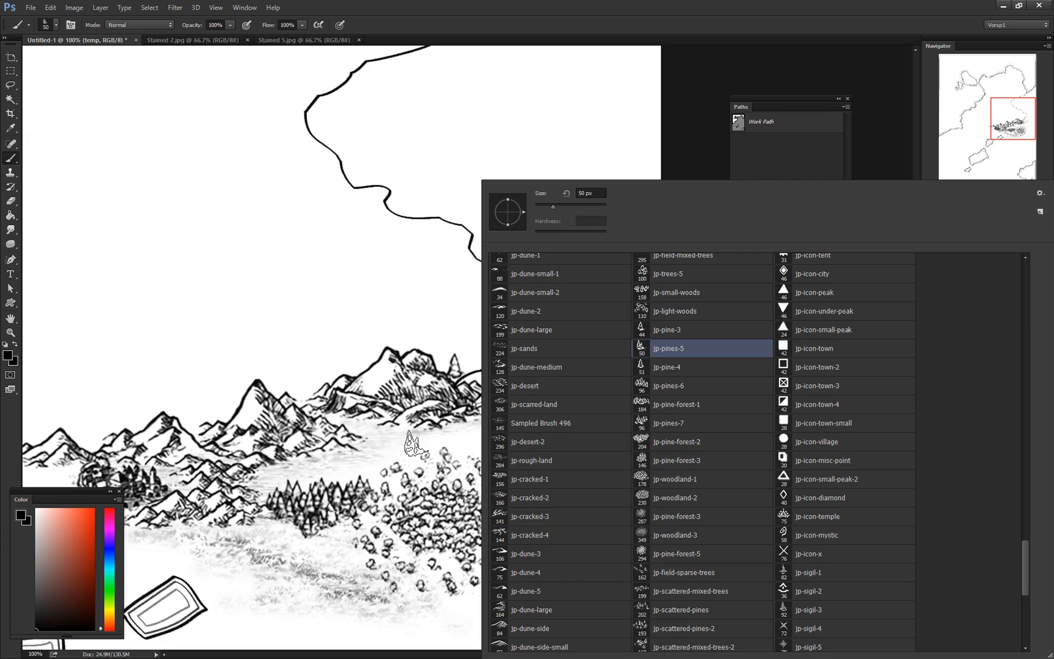
left_click(405, 446)
Step: Stamp one pine among the sparse trees east of the mountains with the 44 px jp-pine-3 brush
right_click(470, 414)
left_click(669, 330)
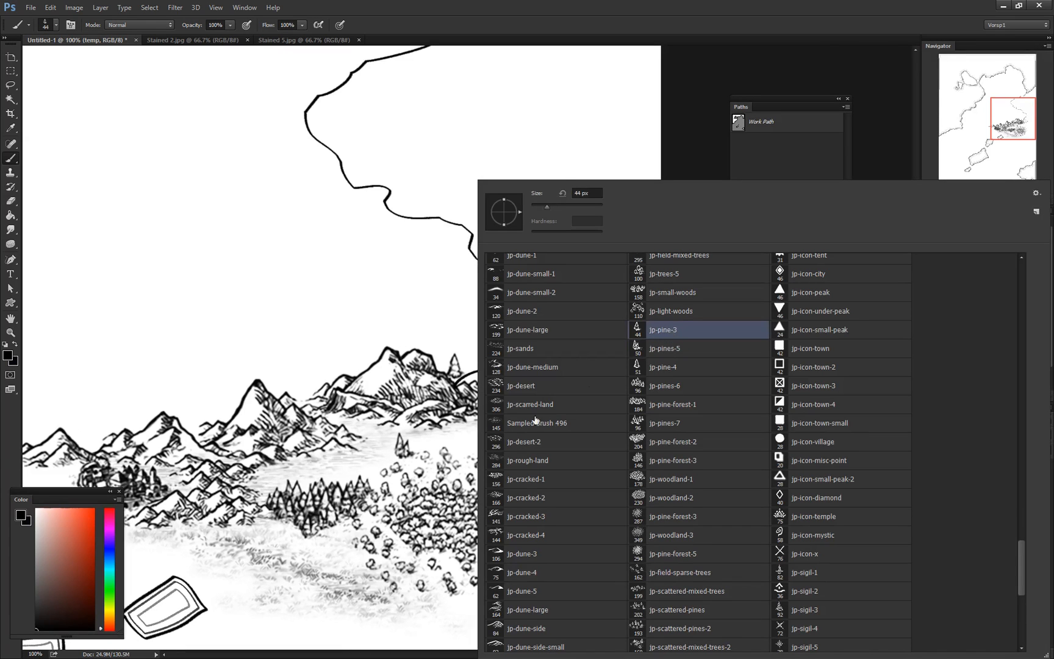
left_click(434, 444)
key("ctrl+z")
left_click(541, 363)
Step: Stamp a single jp-pine-3 tree in the empty land north of the mountain range
right_click(620, 393)
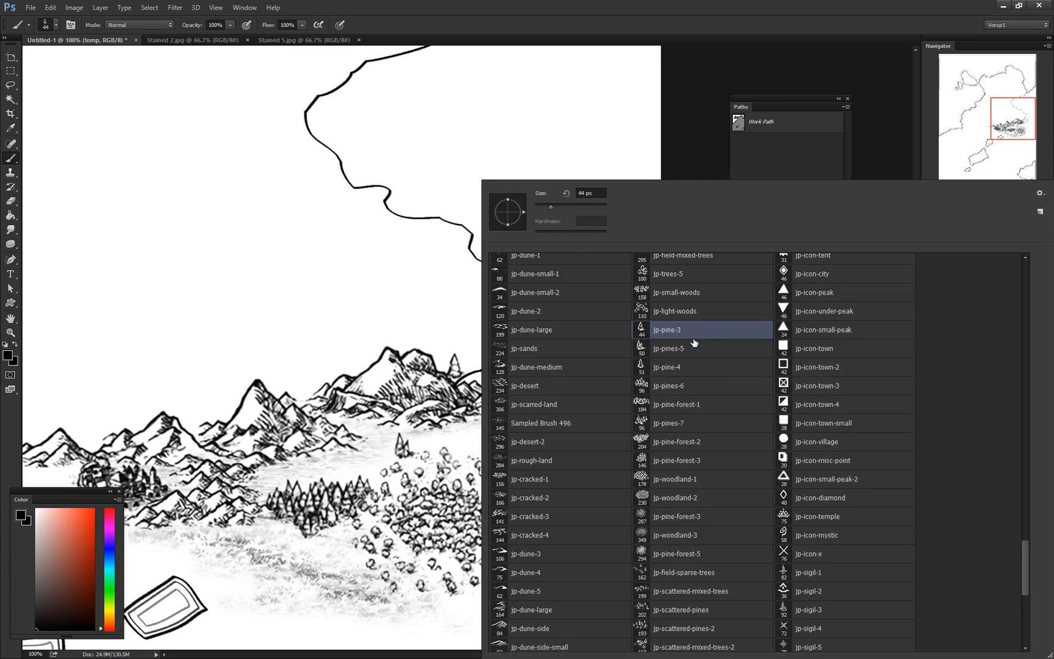
scroll(692, 341, "up", 1)
left_click(428, 308)
key("ctrl+z")
key("ctrl+z")
left_click(263, 269)
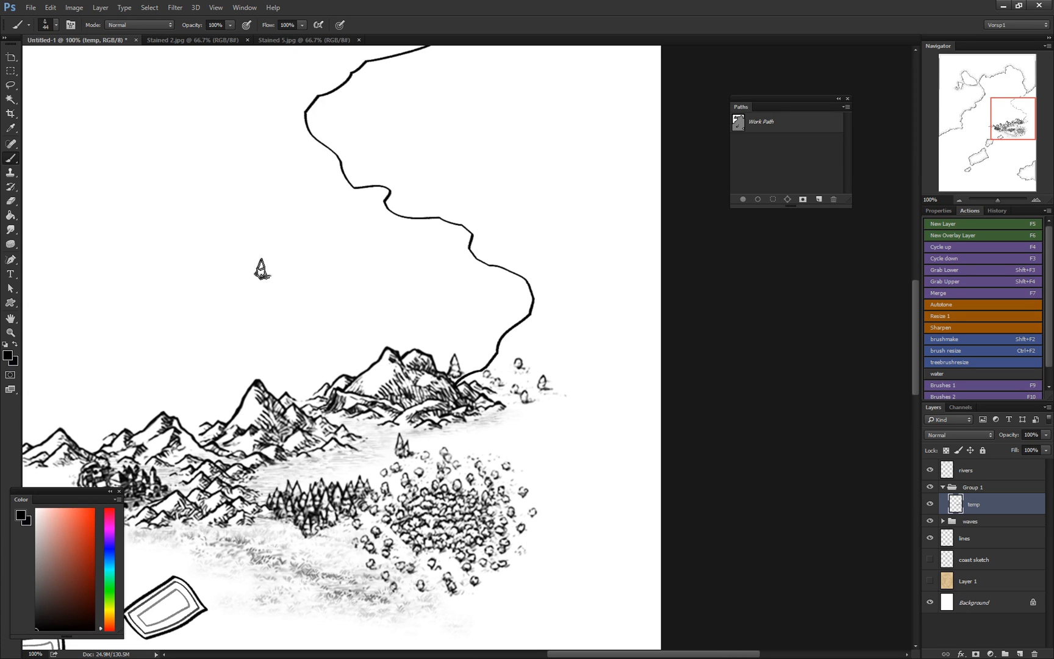
Step: Stamp a loose scatter of pines with the 44 px jp-pine-3 brush across the empty land north of the mountains
left_click(272, 276)
left_click(284, 277)
left_click(274, 291)
left_click(246, 288)
left_click(255, 283)
left_click(242, 271)
left_click(227, 282)
left_click(200, 286)
left_click(215, 286)
left_click(215, 266)
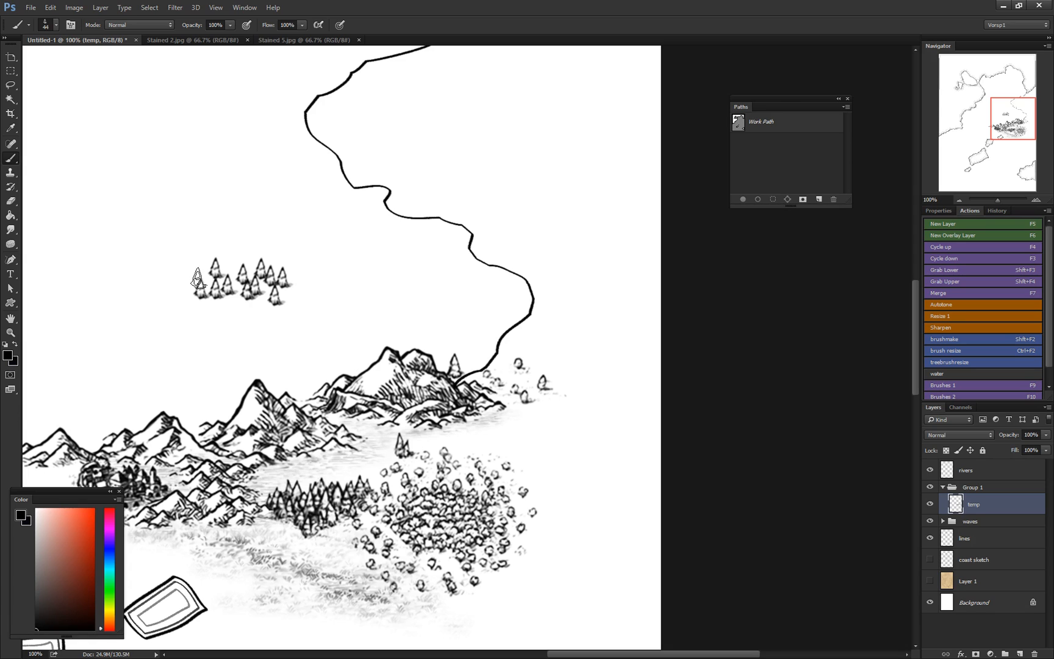
left_click(182, 270)
left_click(176, 290)
Step: Lasso the scattered pines north of the mountain range, delete them and clear the selection
key("ctrl+z")
key("ctrl+z")
key("l")
mouse_move(220, 242)
left_mouse_down()
mouse_move(171, 252)
mouse_move(307, 244)
left_mouse_up()
key("Delete")
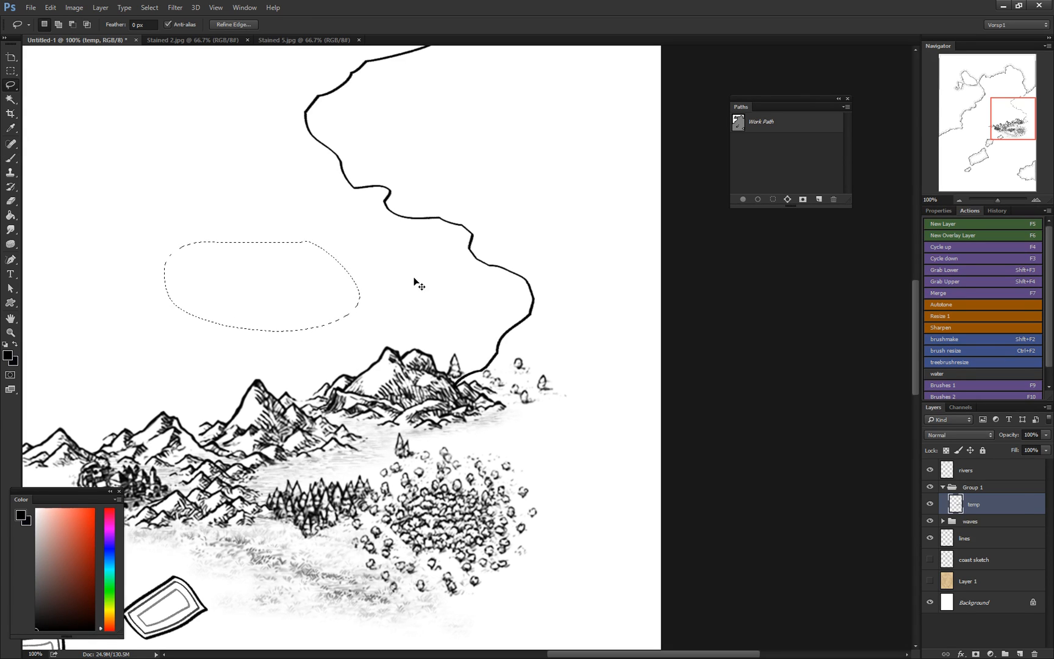
key("ctrl+d")
Step: Stamp a light tree cluster just north of the eastern peaks with the 110 px jp-light-woods brush
key("b")
right_click(448, 320)
scroll(658, 372, "up", 1)
left_click(652, 372)
left_click(430, 317)
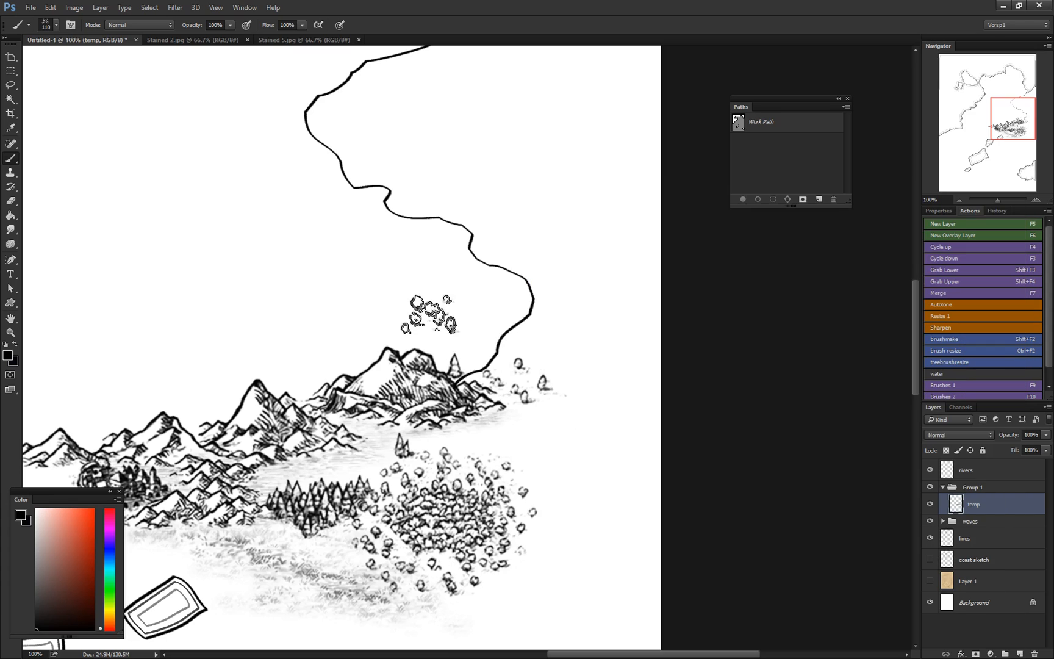
Step: Stamp a small wood east of the mountains, beyond the river's end, with the 158 px jp-small-woods brush
right_click(592, 323)
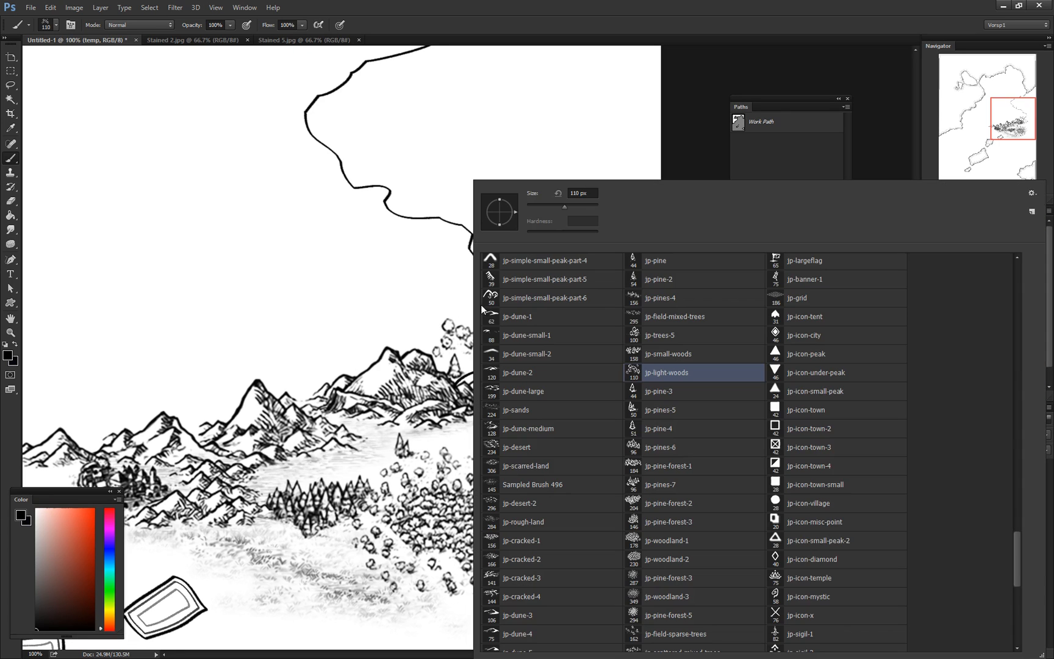
double_click(655, 361)
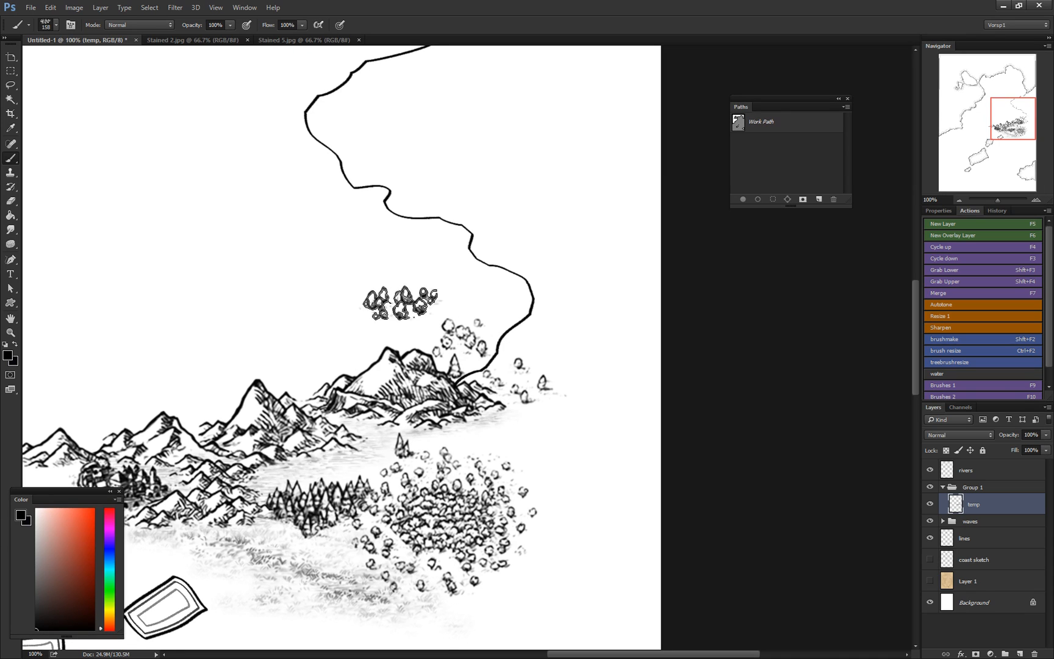
left_click(561, 358)
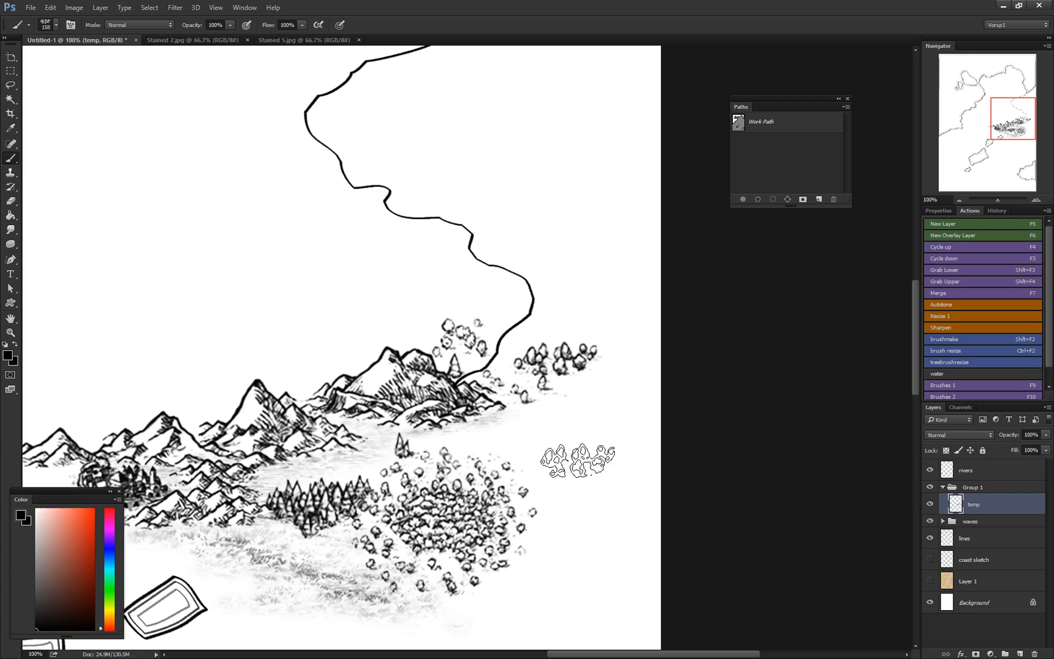
Step: Stamp a tree group on the river's east bank, above the small wood, with the 100 px jp-trees-5 brush
right_click(556, 336)
left_click(465, 298)
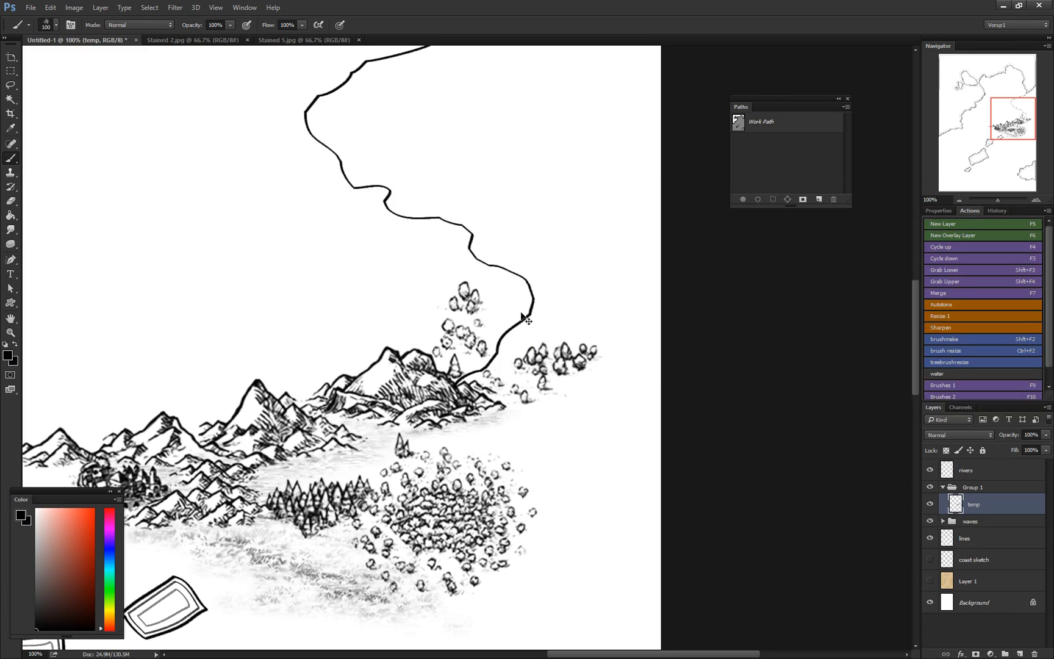
key("ctrl+z")
left_click(550, 312)
Step: Stamp a field of mixed trees southeast of the mountains with the 295 px jp-field-mixed-trees brush
right_click(586, 324)
scroll(663, 361, "up", 1)
left_click(664, 361)
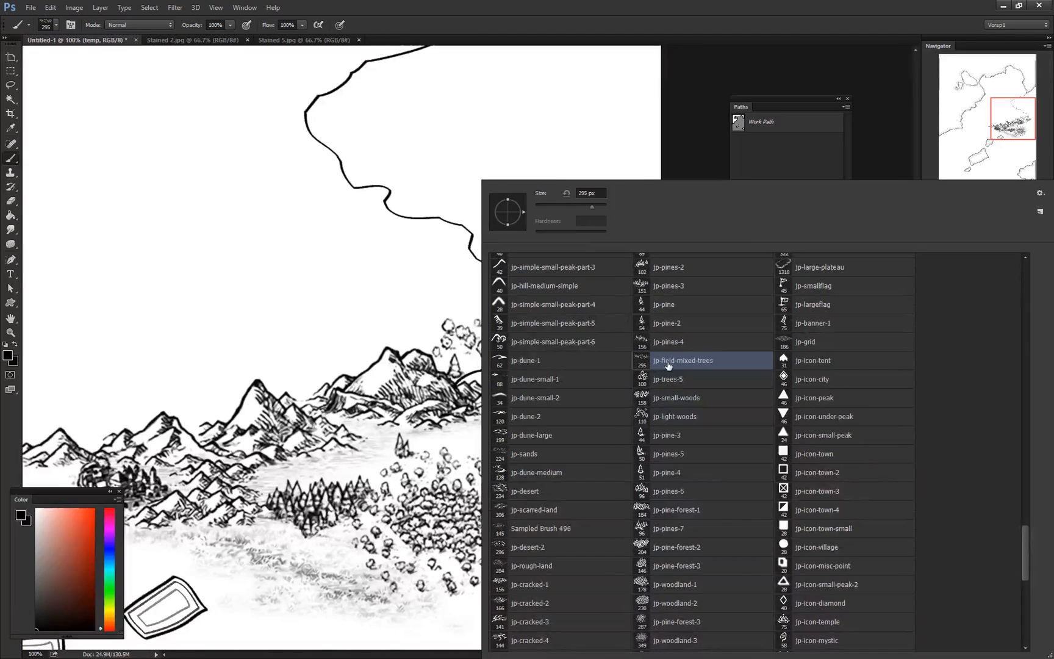
left_click(419, 294)
key("ctrl+z")
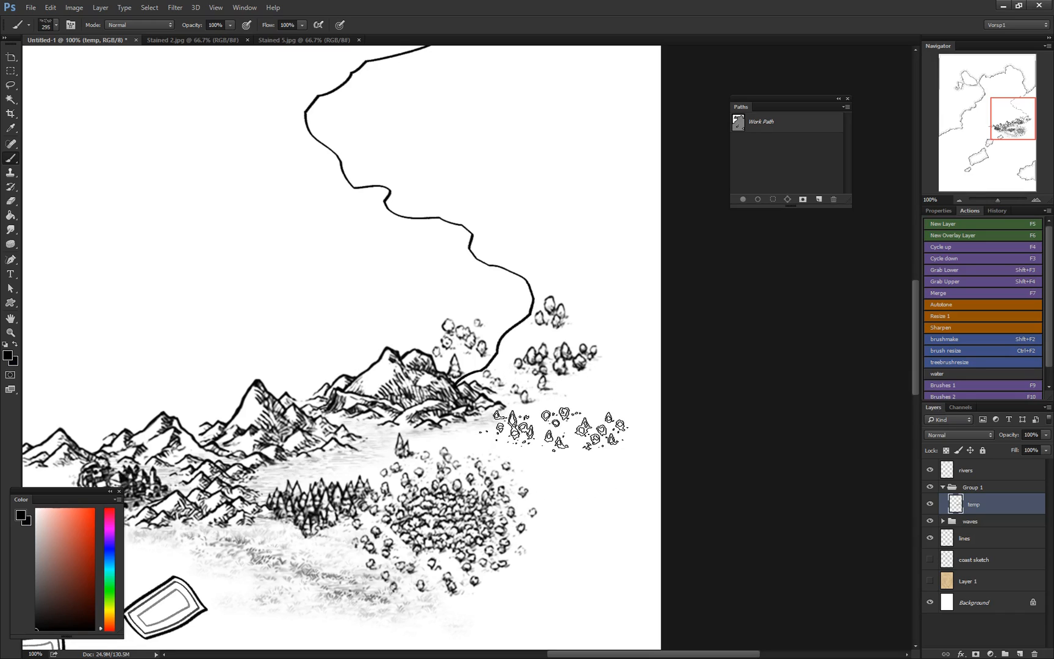
left_click(567, 454)
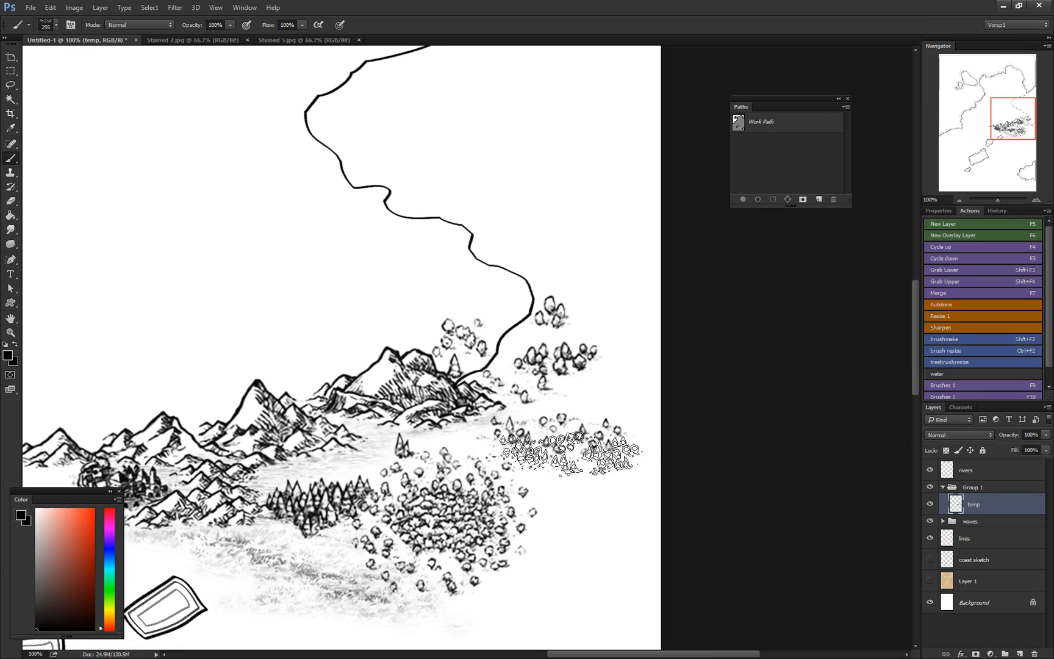
Step: Stamp a row of pines between the woodland and the eastern peaks with the 156 px jp-pines-4 brush
right_click(546, 436)
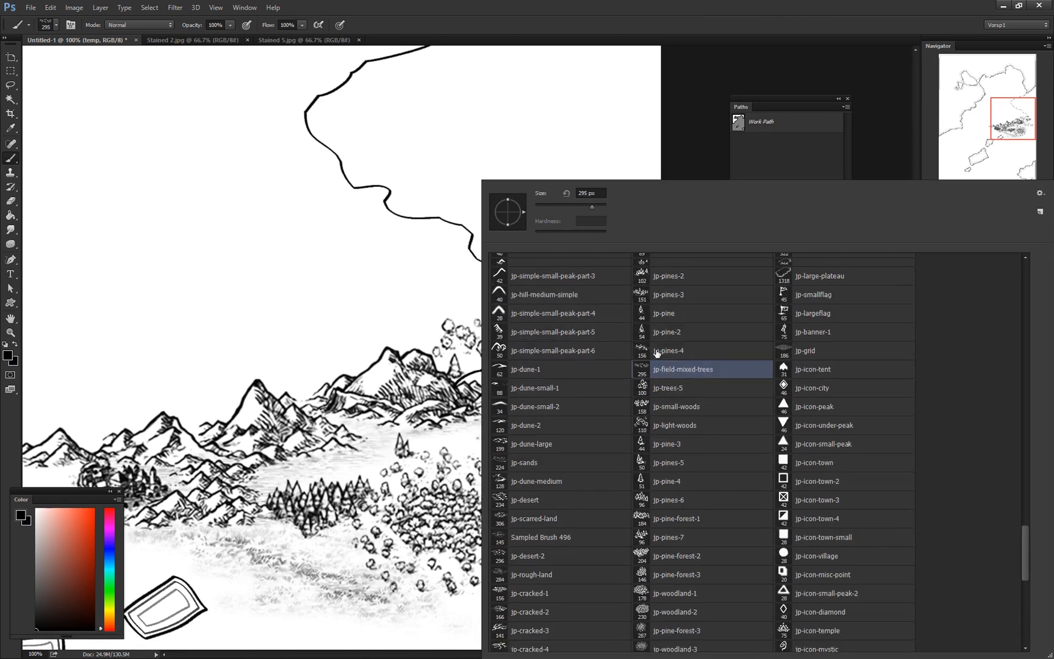
scroll(694, 391, "up", 1)
left_click(671, 377)
left_click(433, 456)
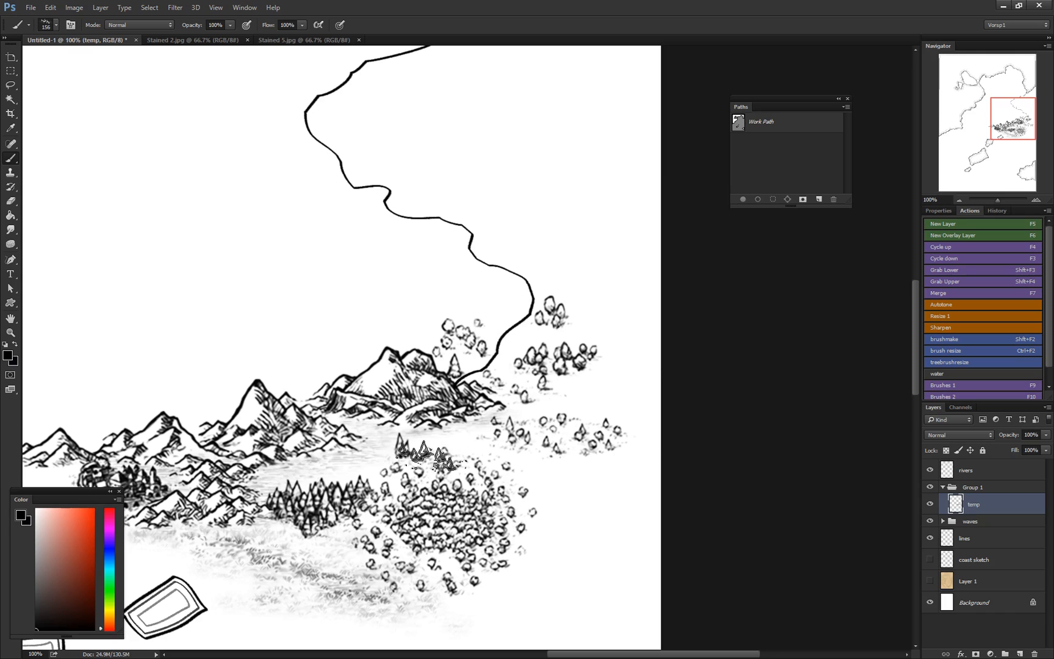
left_click(559, 470)
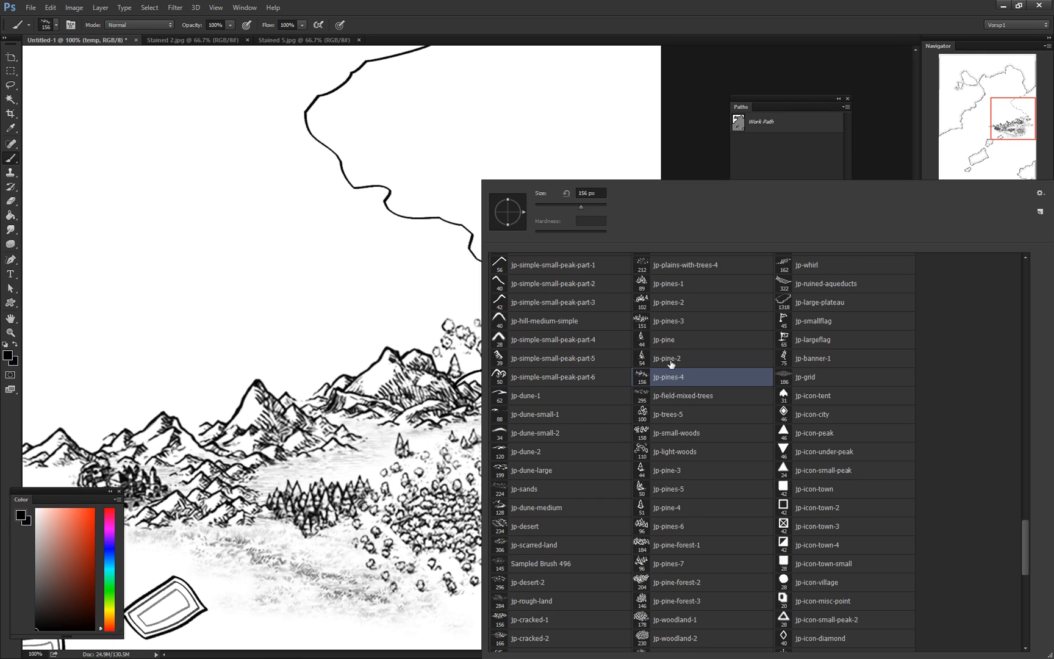
Step: Stamp a single pine along the woodland's northern edge with the 44 px jp-pine brush
right_click(543, 460)
scroll(678, 363, "up", 1)
left_click(678, 362)
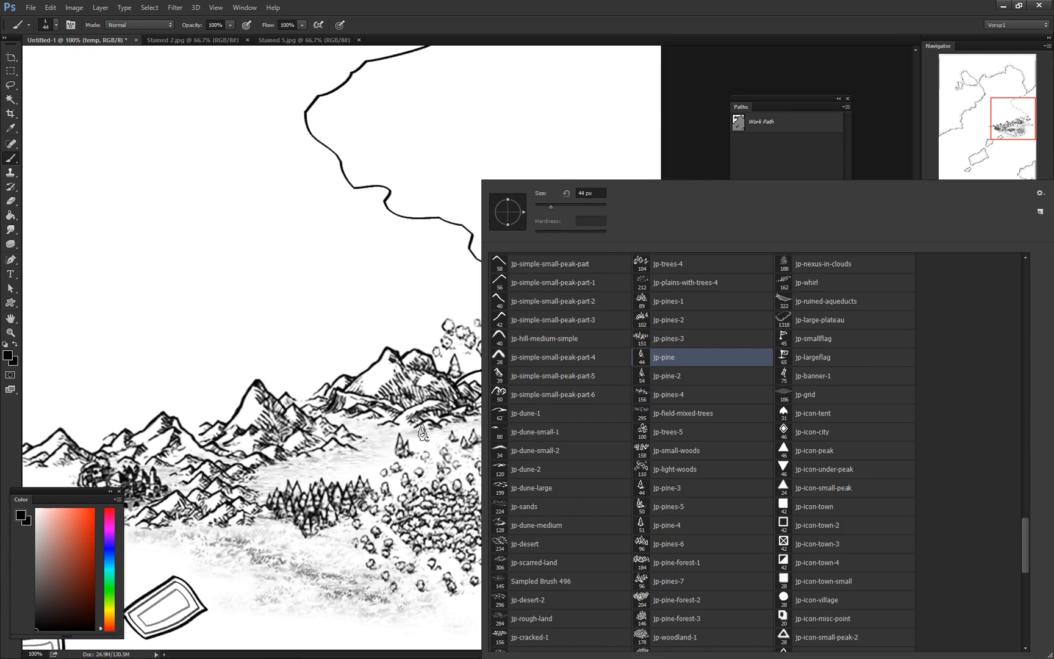
left_click(434, 438)
Step: Stamp a pine cluster just south of the walled town with the 151 px jp-pines-3 brush
right_click(513, 391)
scroll(673, 359, "up", 1)
left_click(673, 356)
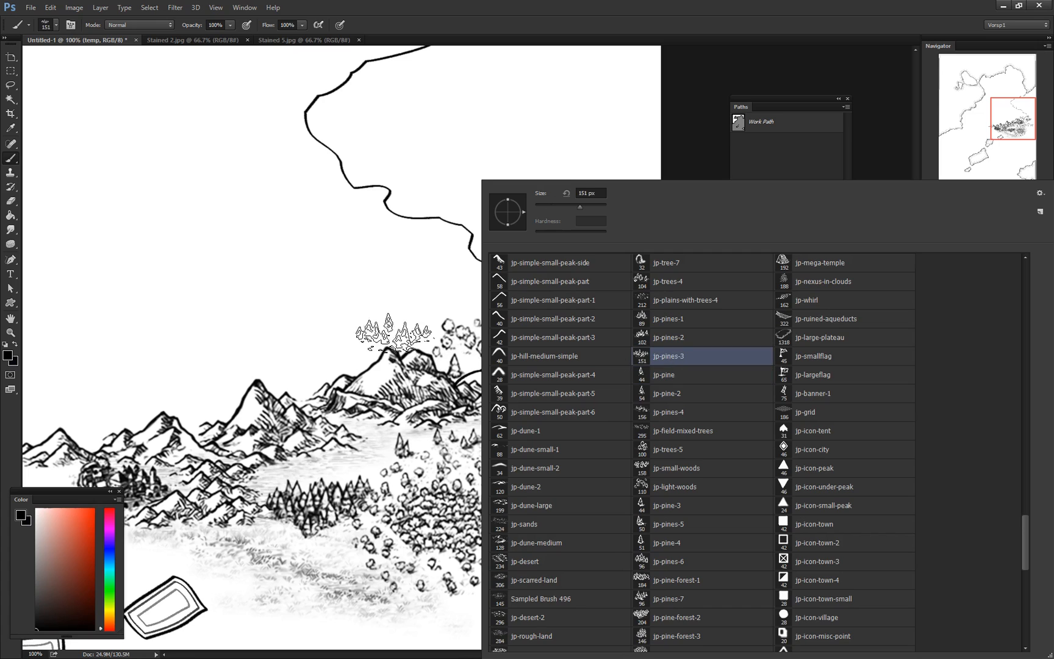
left_click(388, 323)
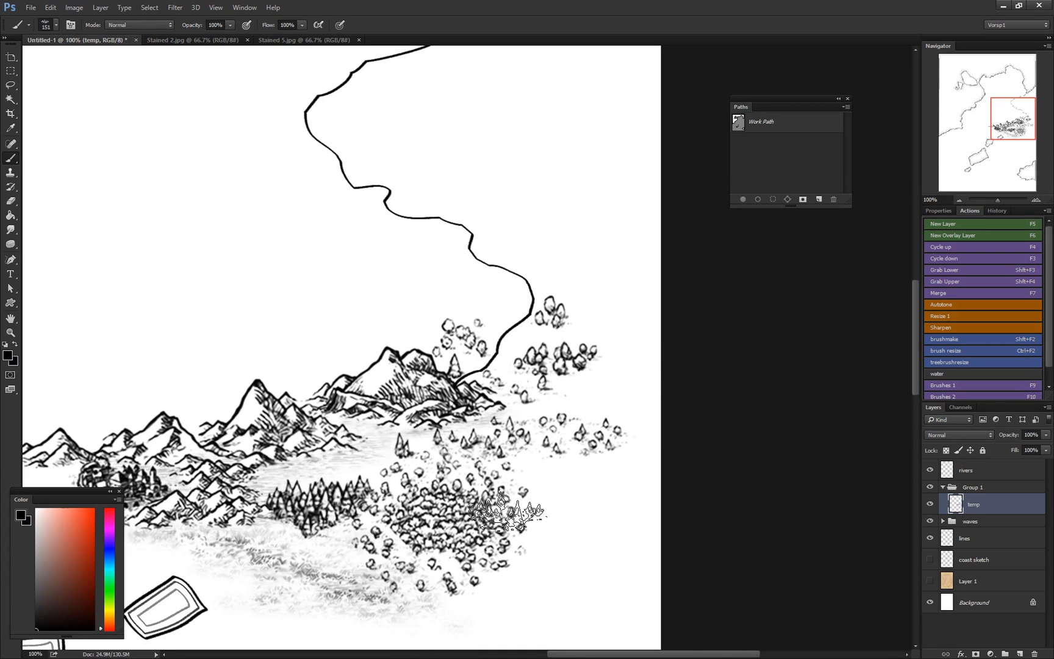
left_click_drag(399, 500, 610, 409)
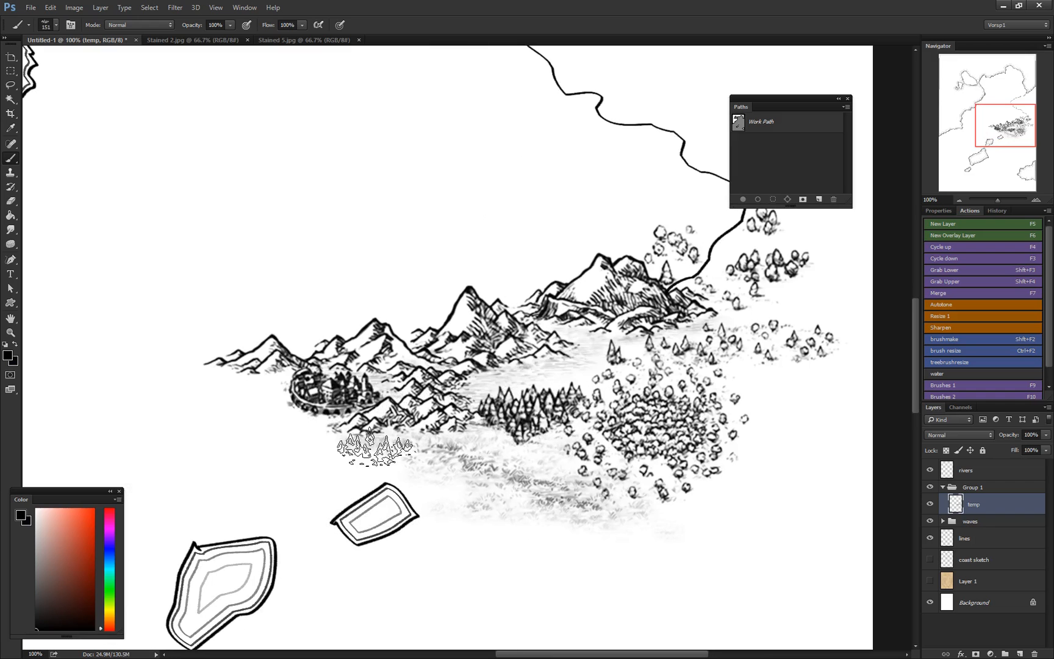
left_click(331, 441)
Step: Stamp sparse plains trees off the woodland's southeastern edge with the 212 px jp-plains-with-trees-4 brush
left_click_drag(495, 437, 312, 452)
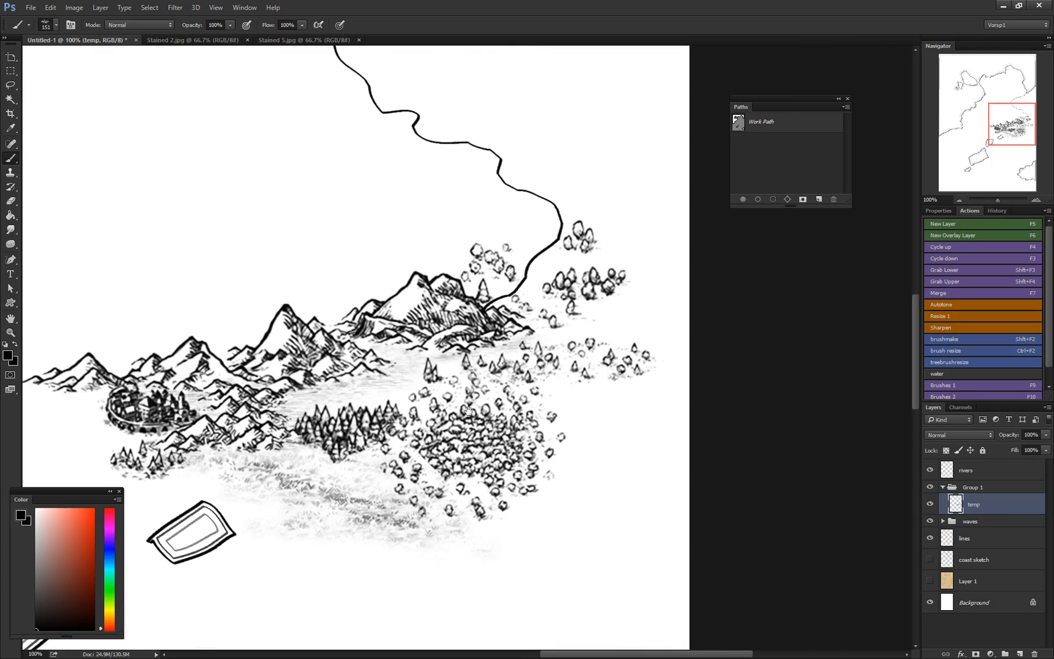
left_click_drag(482, 402, 447, 399)
left_click_drag(525, 450, 543, 332)
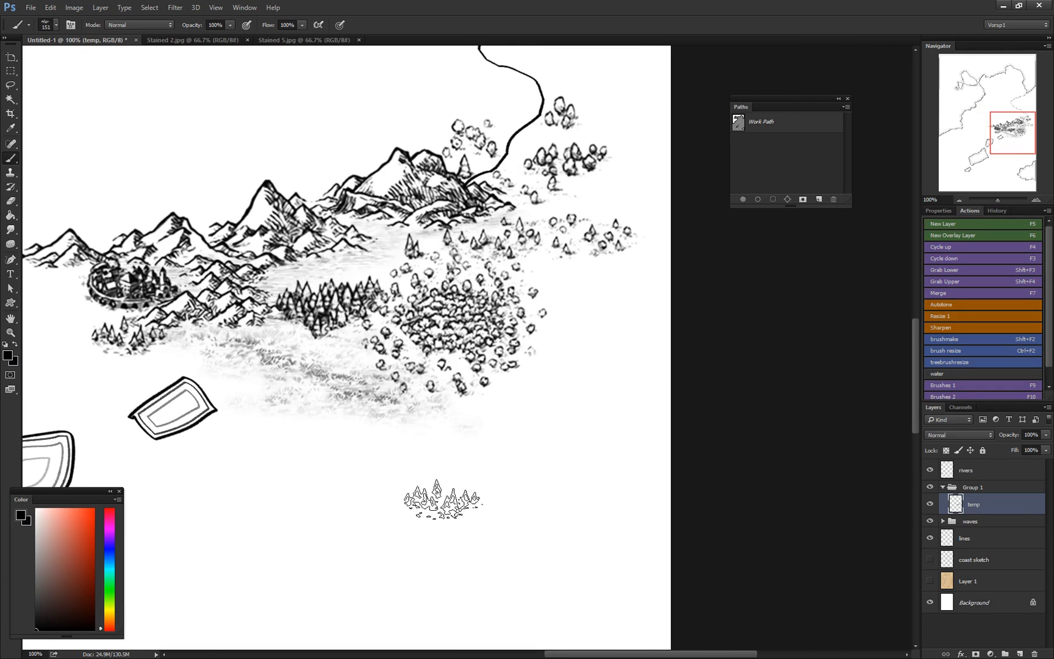
left_click_drag(433, 449, 490, 365)
right_click(492, 278)
scroll(673, 376, "up", 2)
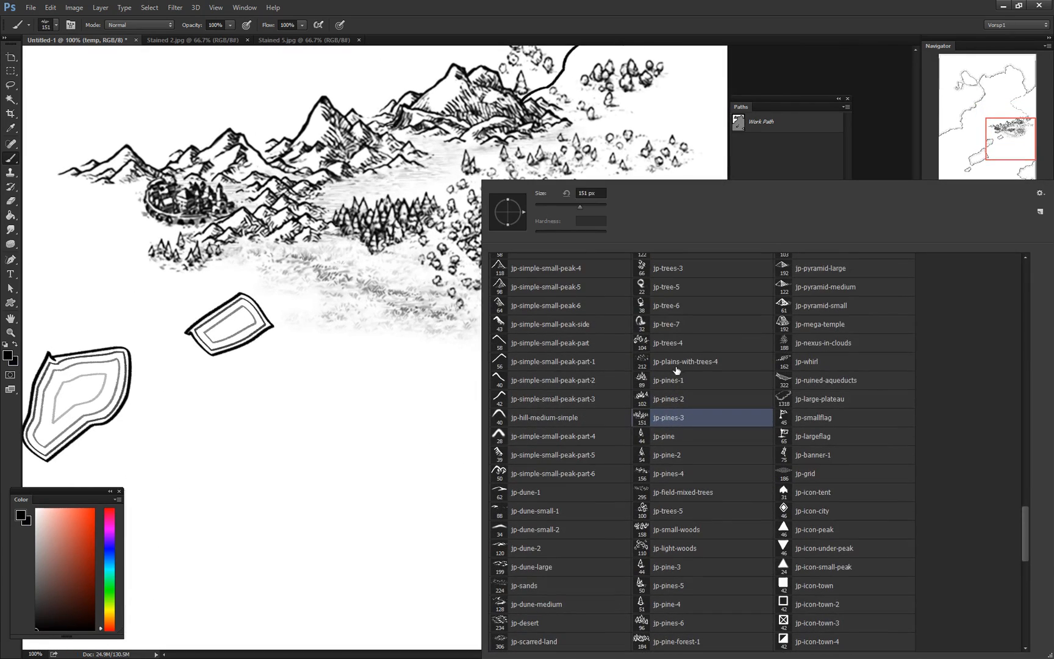
left_click(665, 367)
left_click(381, 361)
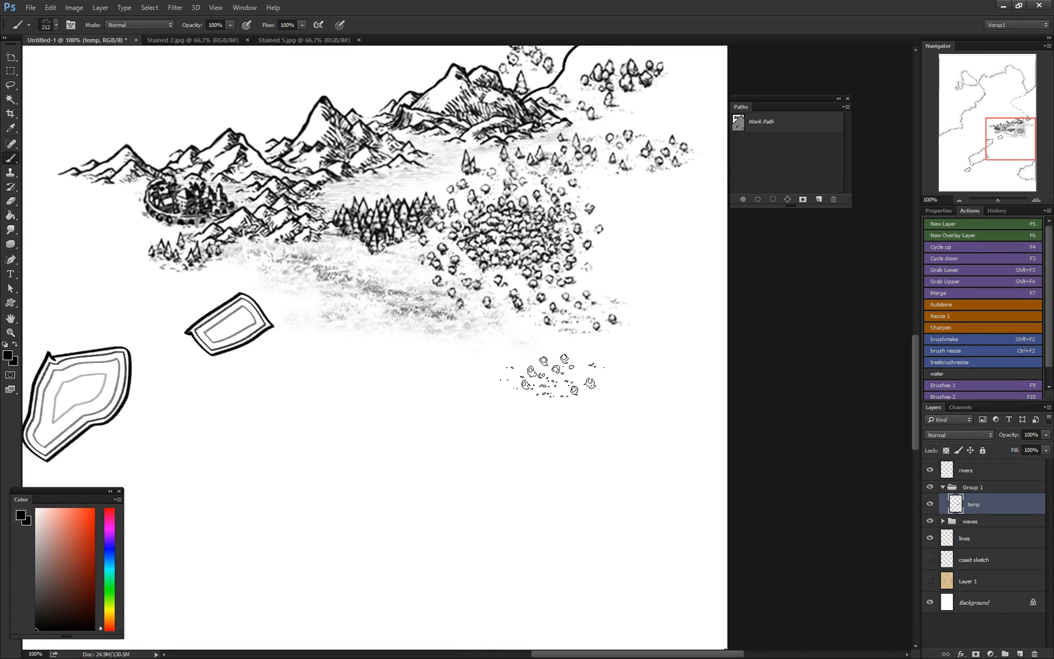
Step: Stamp a single round tree east of the large woodland with the 38 px jp-tree-6 brush
right_click(525, 372)
left_click(675, 344)
scroll(689, 360, "up", 1)
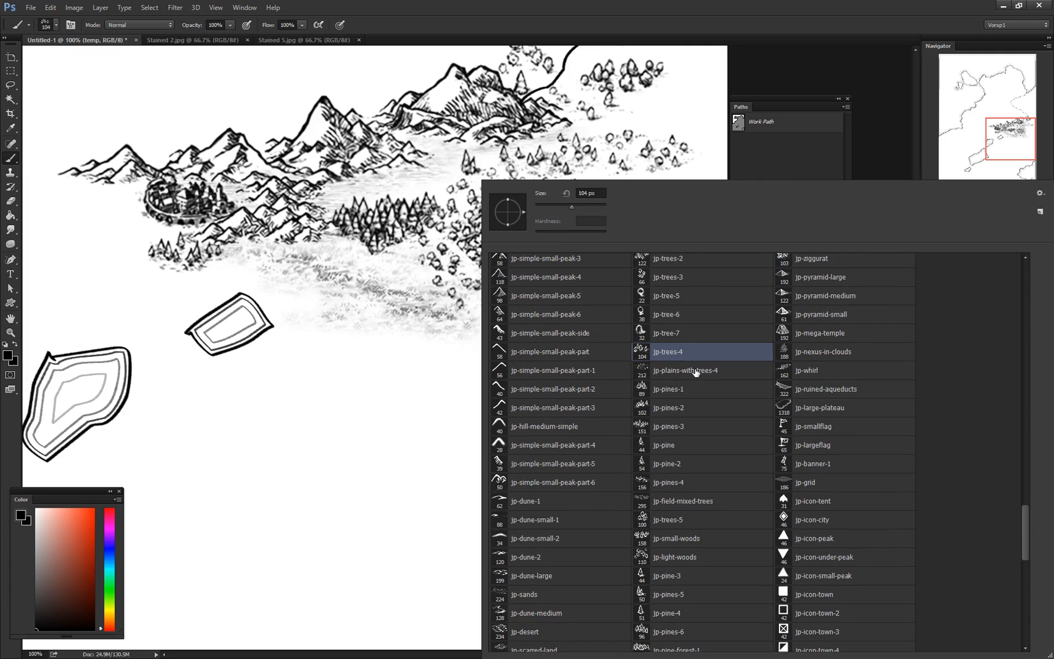
left_click(645, 336)
left_click(452, 335)
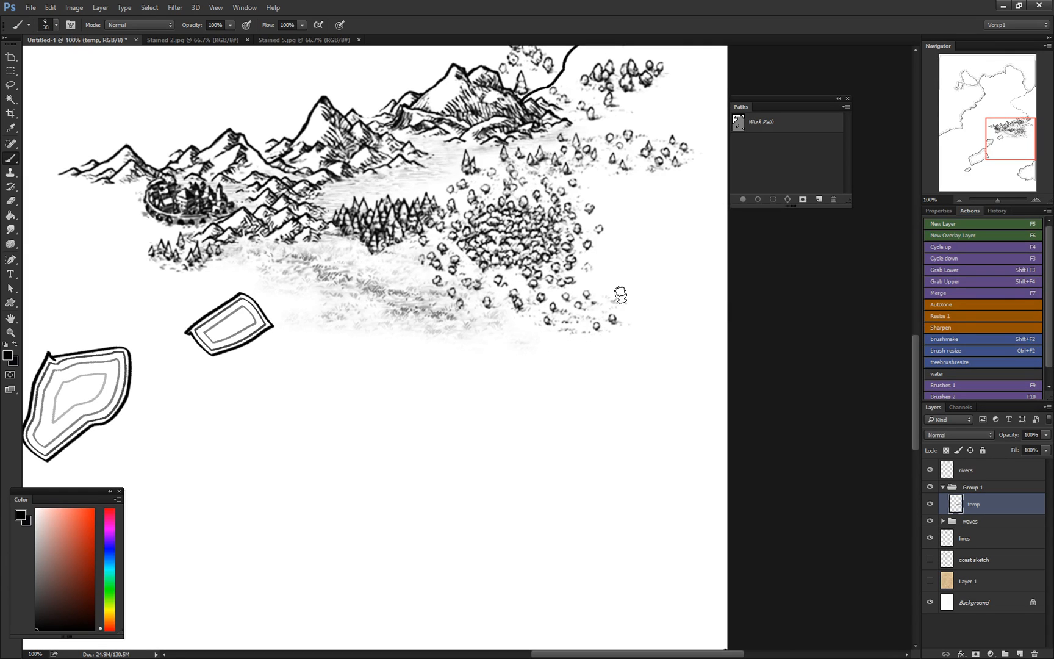
right_click(659, 282)
scroll(701, 366, "up", 2)
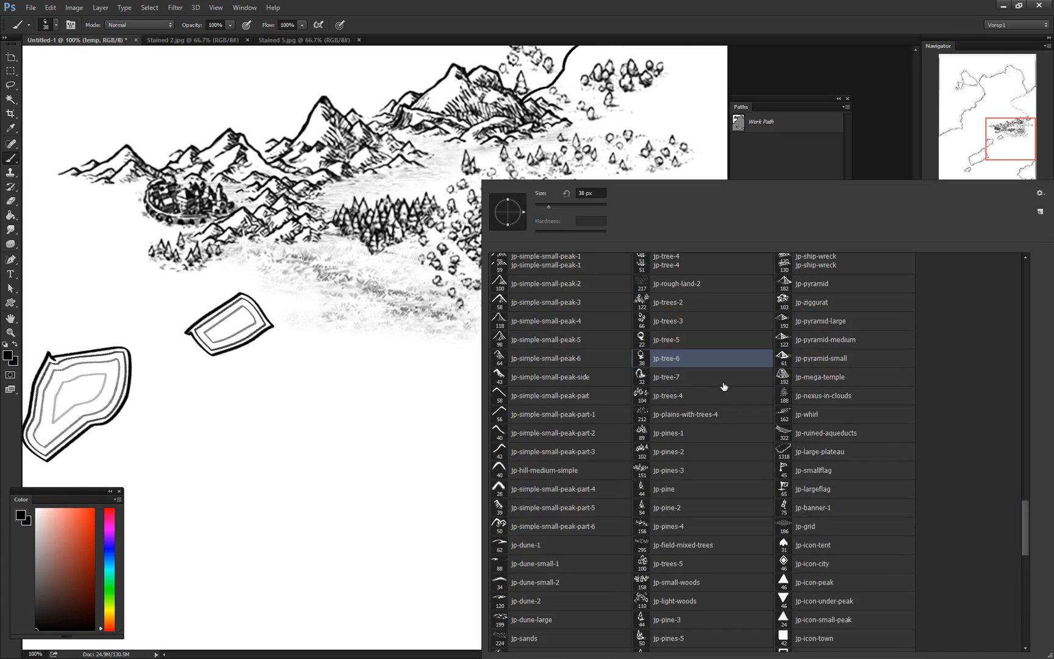
left_click(666, 325)
left_click(661, 312)
left_click(423, 341)
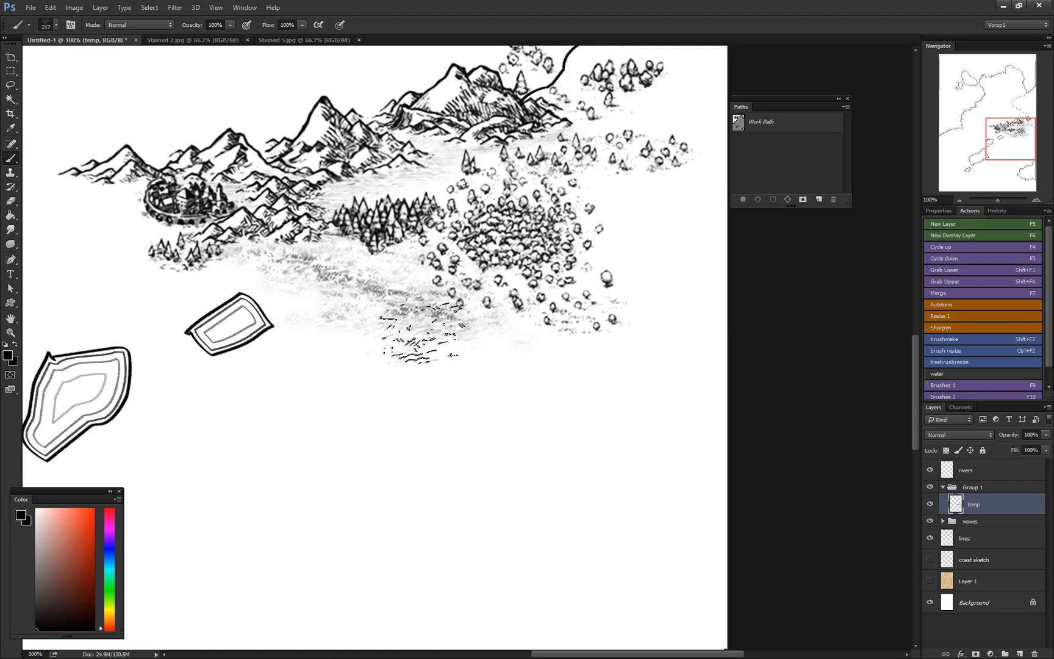
left_click(669, 306)
Step: Stamp one tree just south of the small eastern wood with the 51 px jp-tree-4 brush
right_click(676, 324)
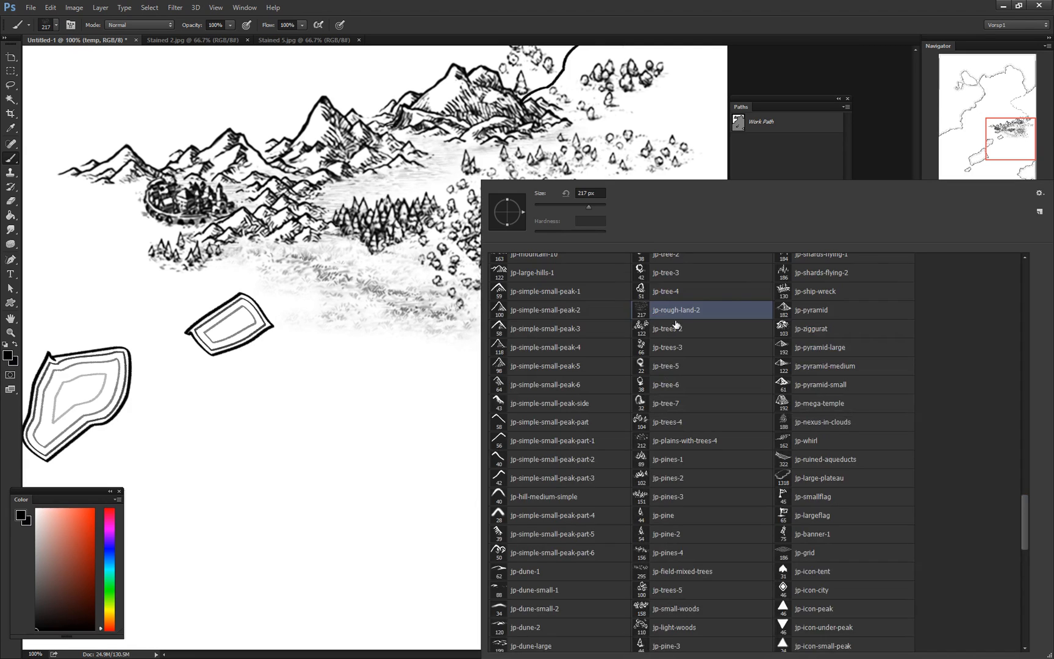
scroll(689, 318, "up", 1)
left_click(691, 309)
left_click(456, 329)
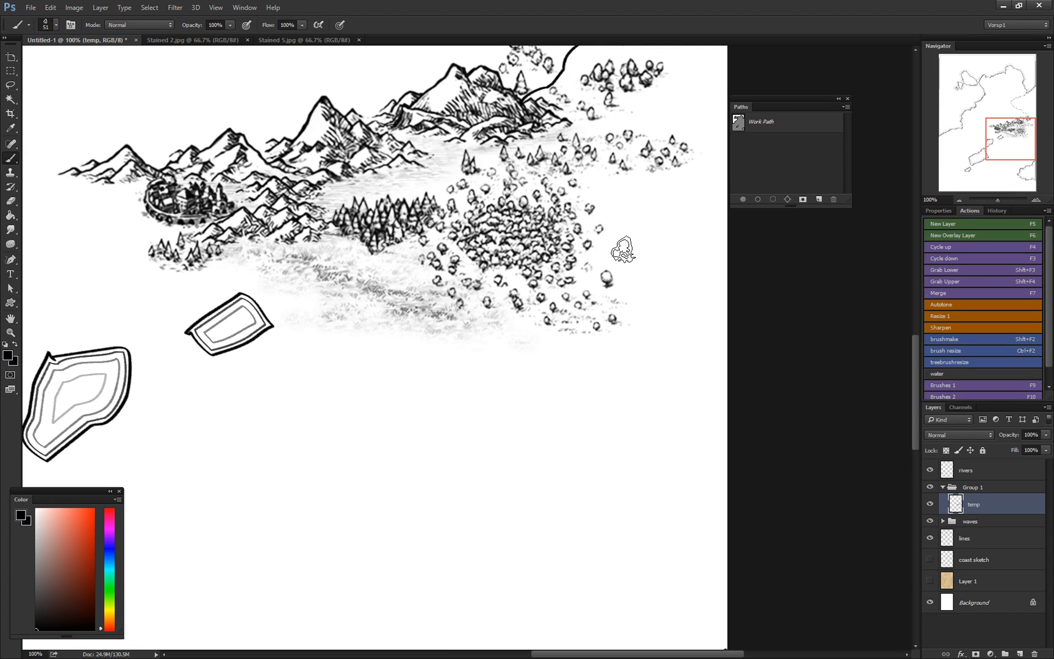
left_click(626, 114)
Step: Review the painted mountains, forests and trees in relation to the surrounding coastline and islands
left_click_drag(625, 166, 595, 350)
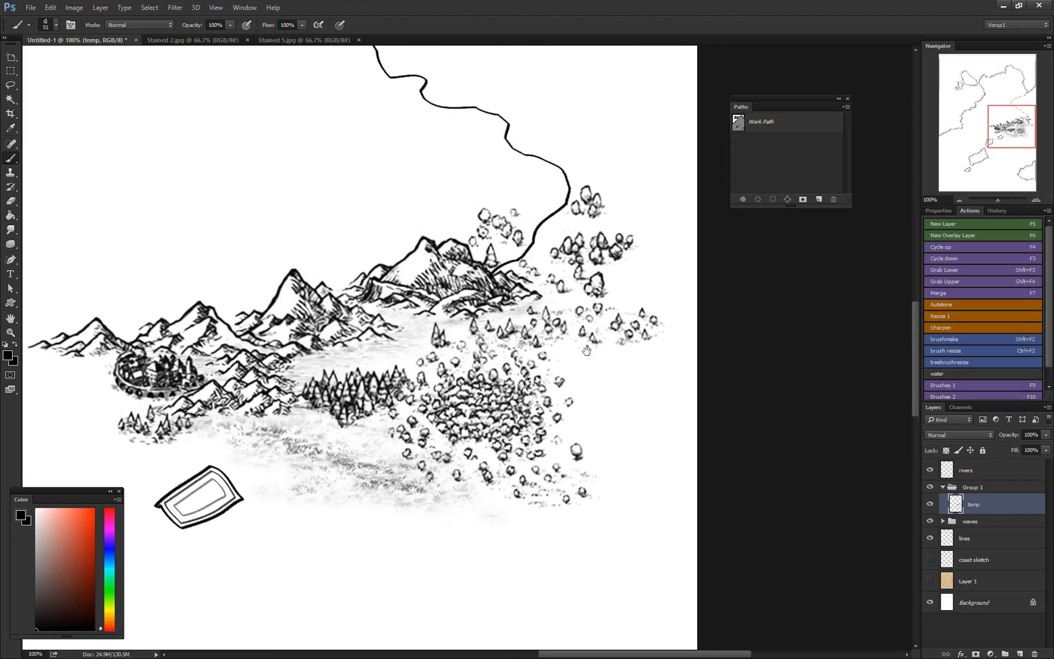
key("ctrl+minus")
key("ctrl+minus")
left_click_drag(467, 394, 438, 344)
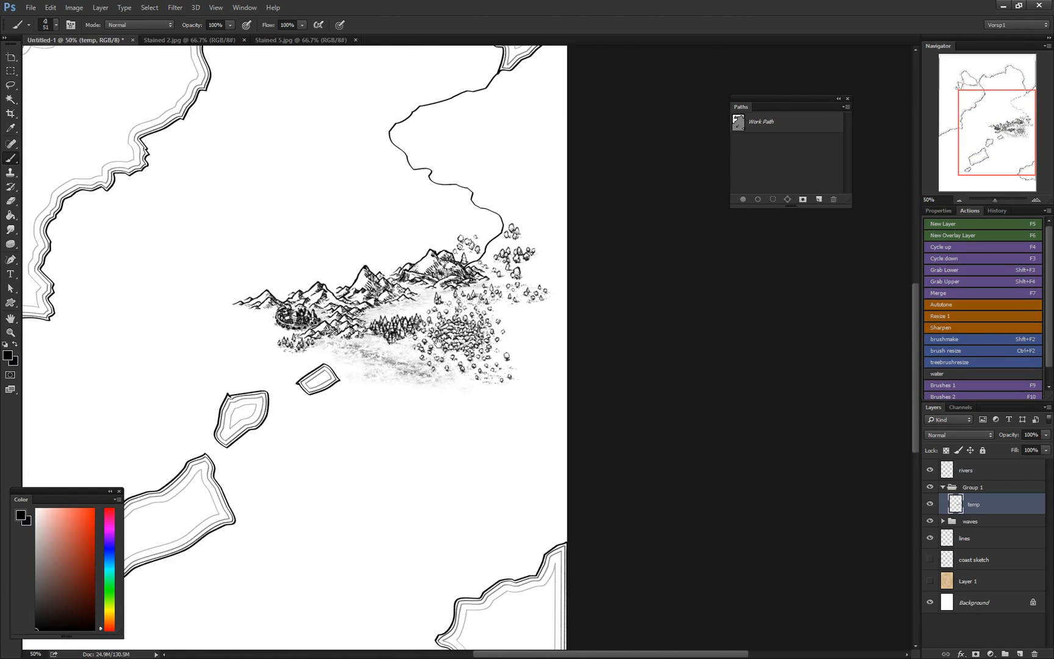
key("ctrl+plus")
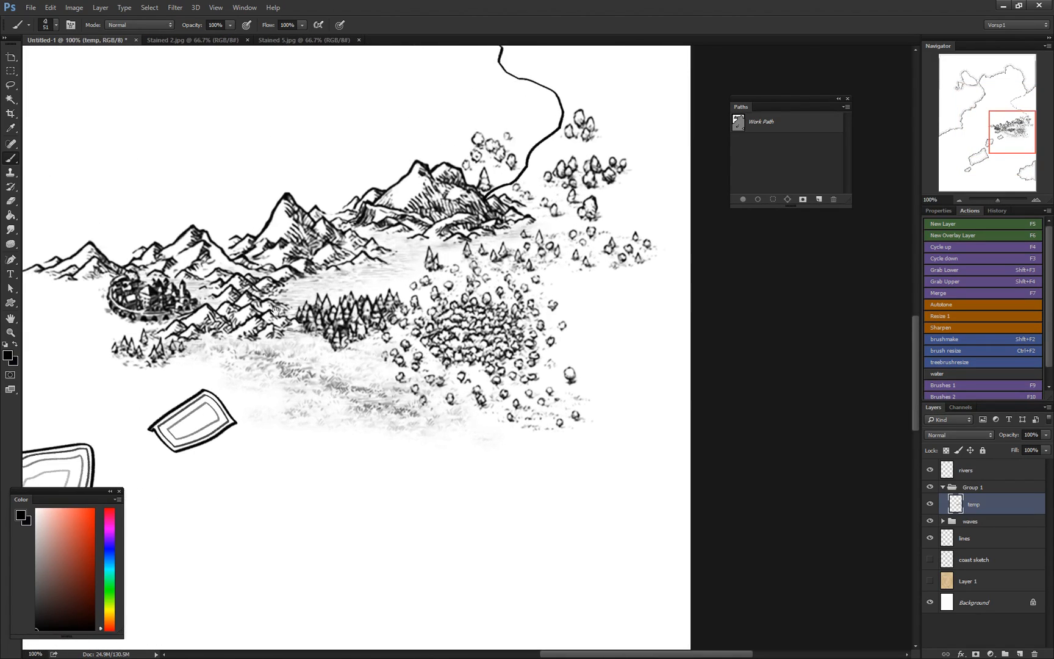
key("ctrl+plus")
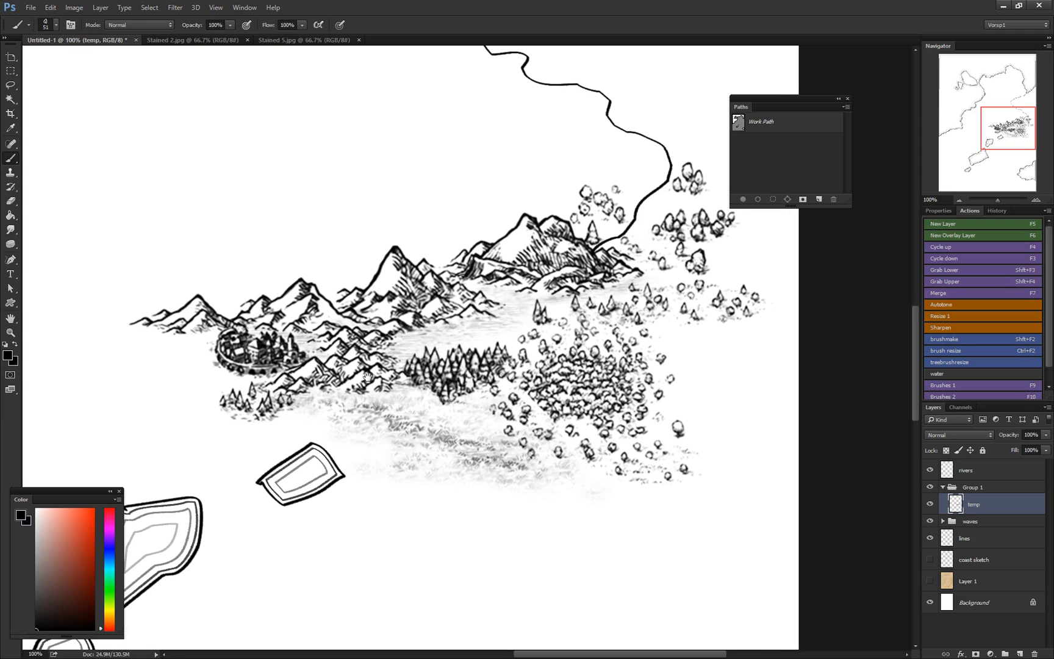
left_click_drag(369, 411, 376, 378)
Step: Create a text box in Group 1 across the mountain range, set its text size to 18 pt and widen it eastward
key("alt+bracketright")
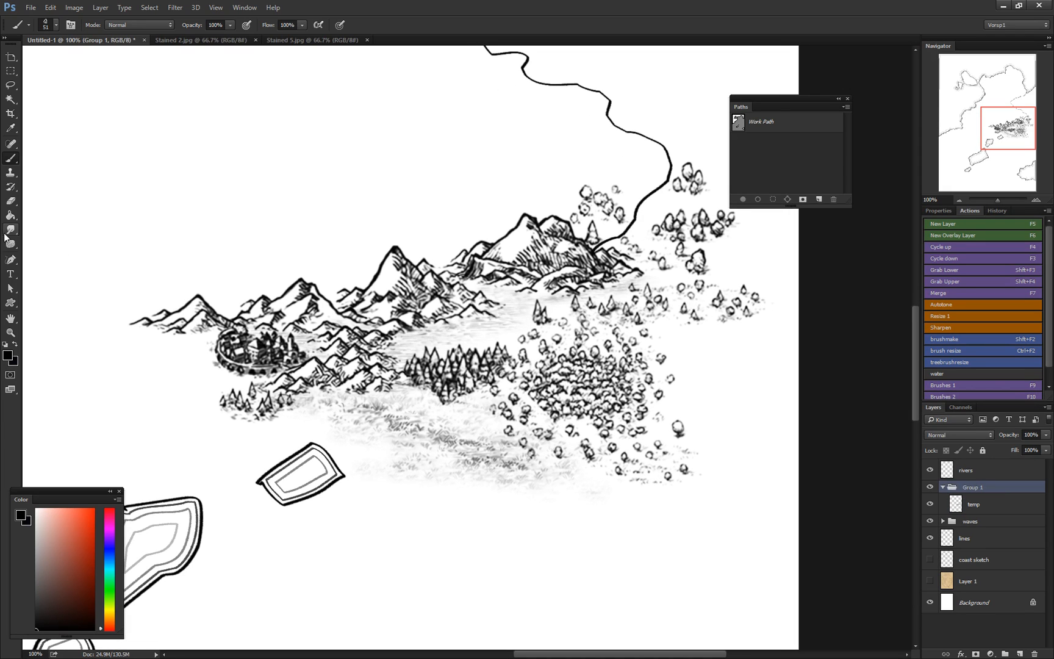
left_click(10, 274)
left_click_drag(273, 261, 663, 344)
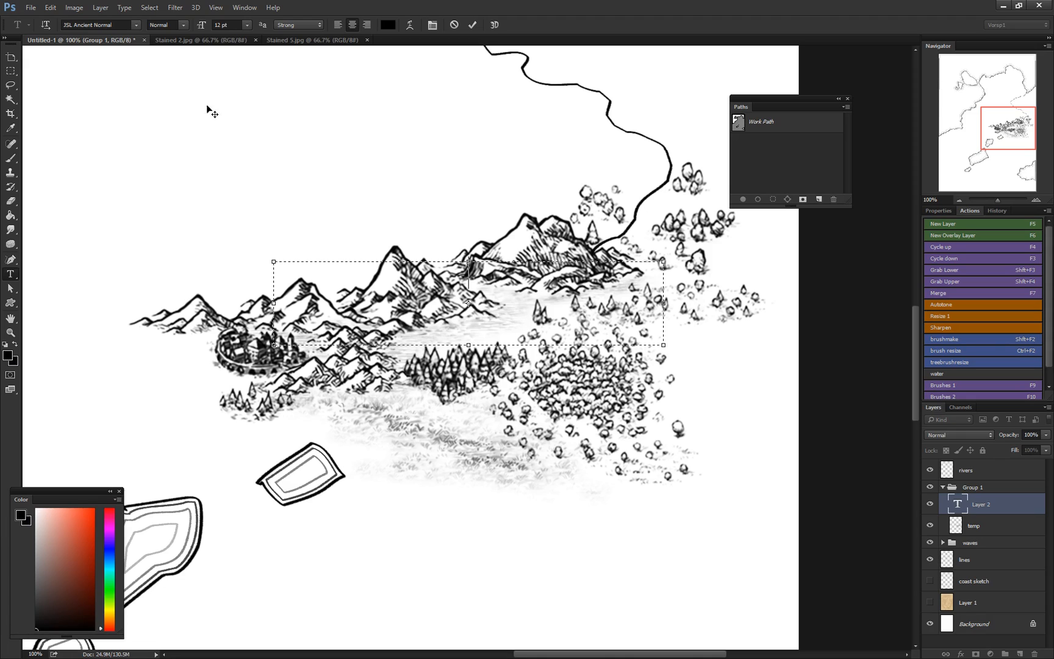
left_click(247, 25)
left_click(252, 140)
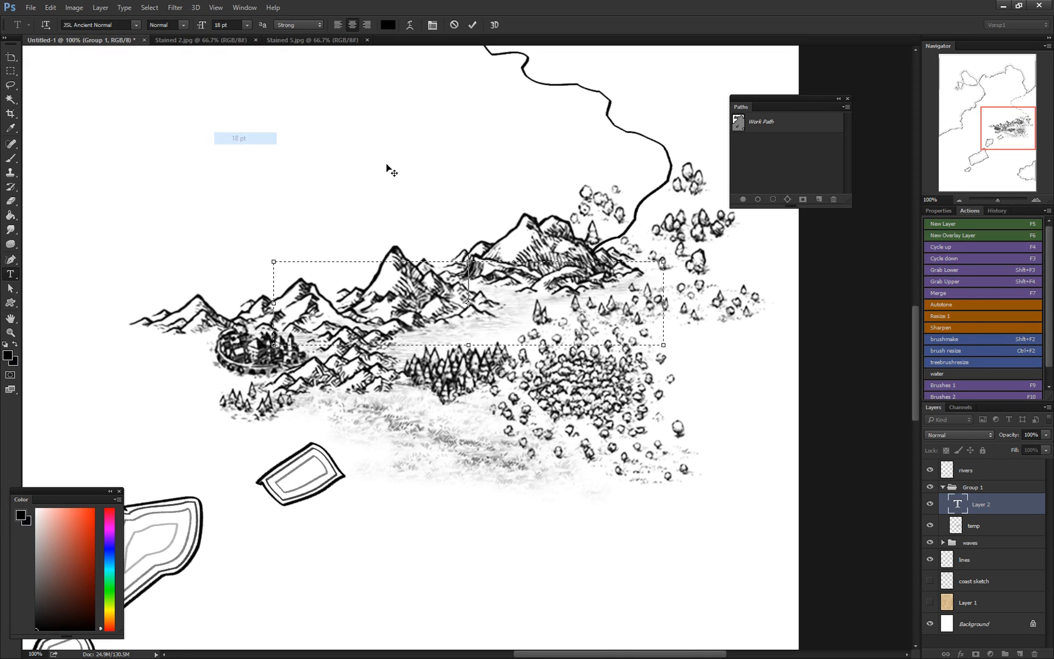
left_click_drag(665, 305, 720, 299)
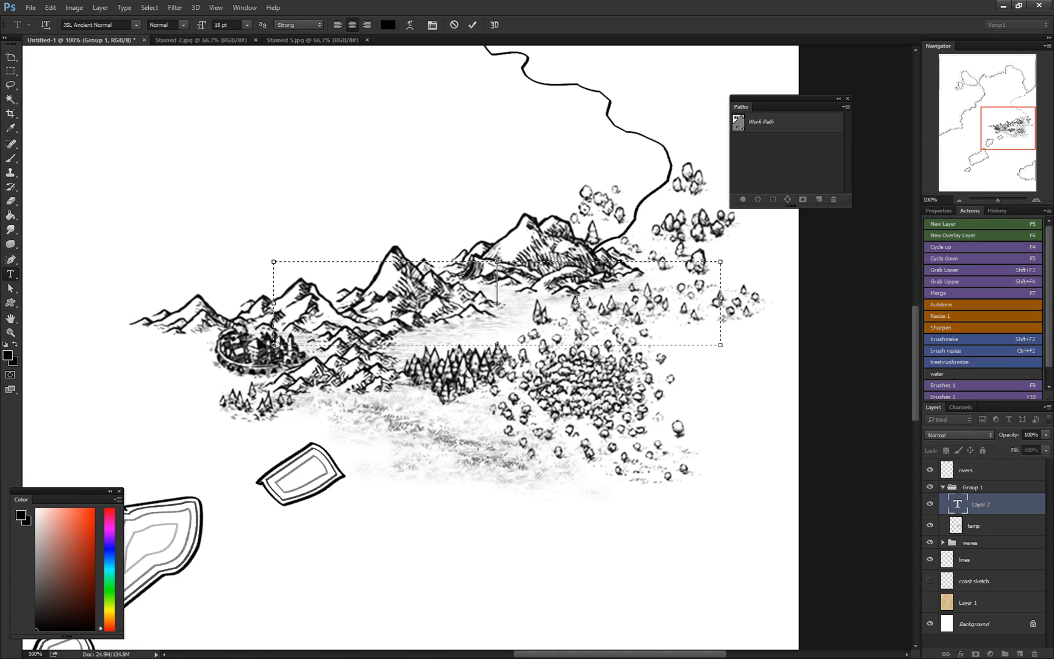
Step: Enter "Iron" as the mountain label text and place the Character settings just east of the map
type("IRON")
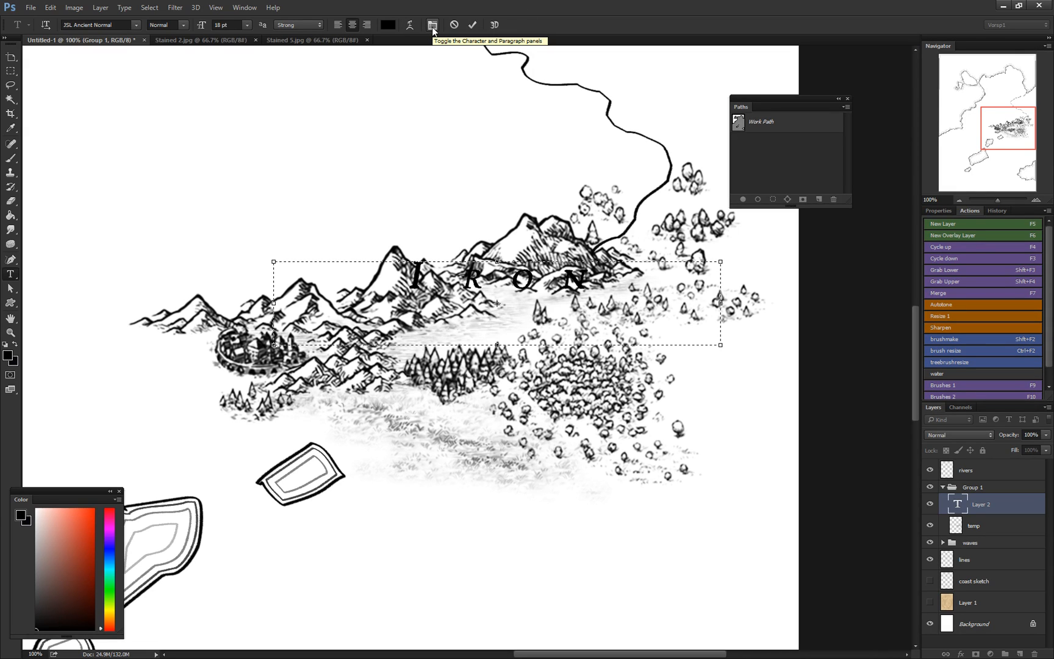
left_click(432, 25)
left_click_drag(840, 54, 831, 222)
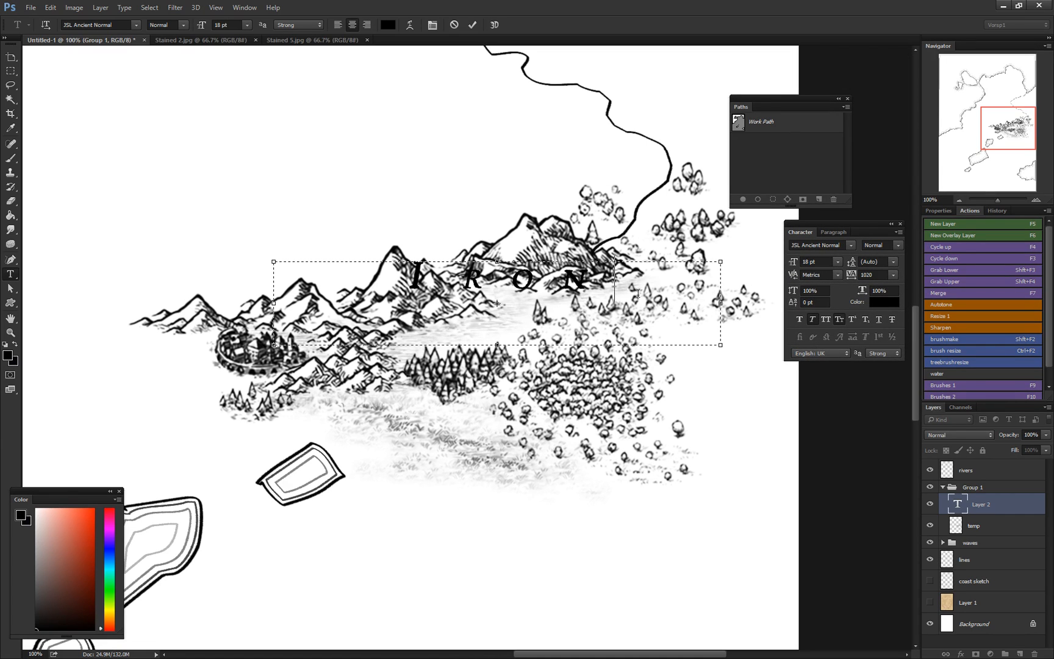
Step: Set the tracking of the "Iron" label to 0 and commit the text
left_click_drag(637, 293, 333, 286)
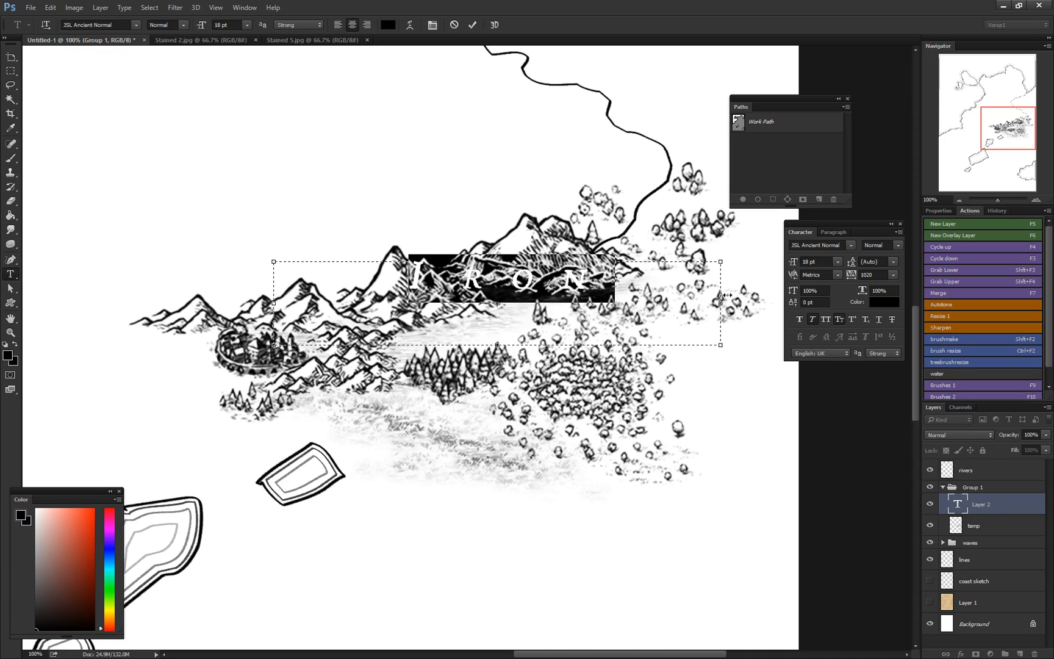
left_click(587, 283)
left_click_drag(643, 284, 425, 282)
left_click(574, 283)
left_click_drag(635, 275, 352, 274)
left_click(601, 271)
left_click(850, 275)
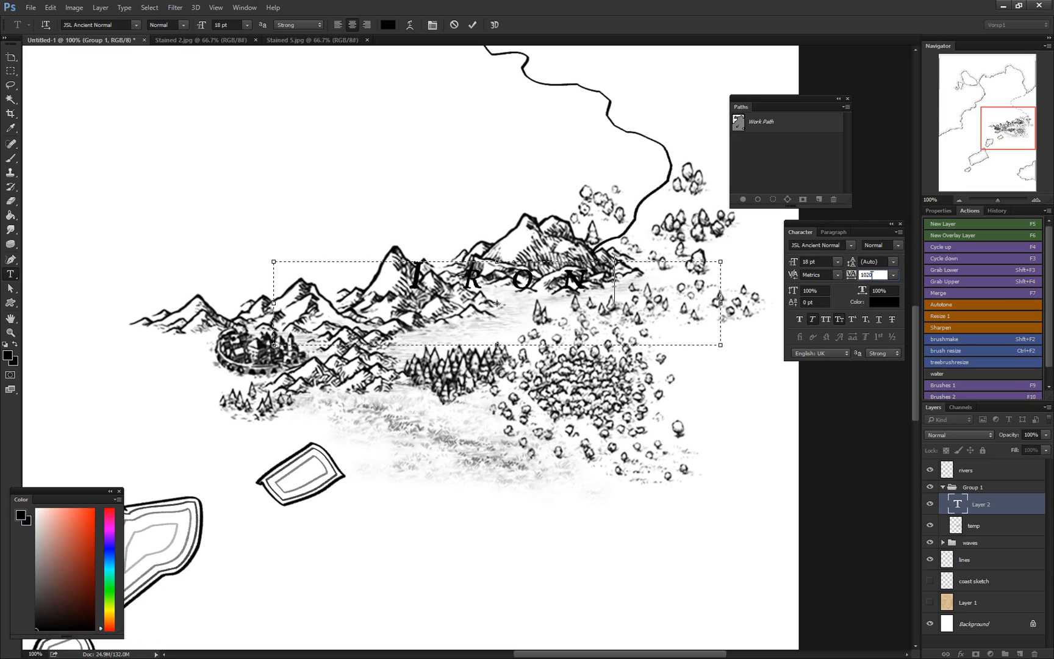
key("Return")
left_click(880, 274)
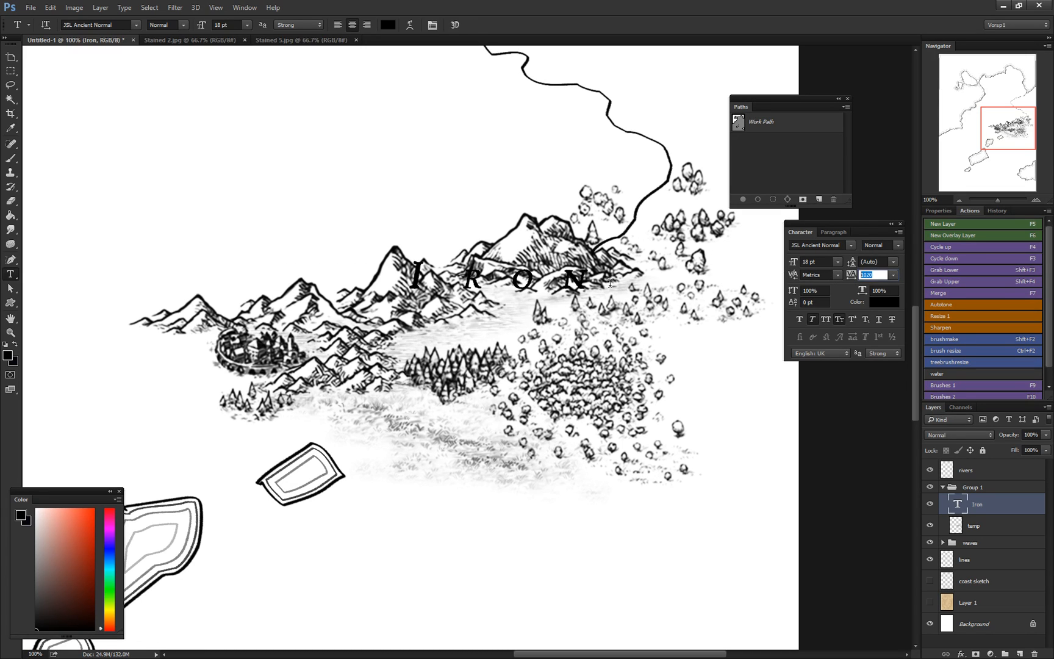
left_click_drag(610, 284, 409, 284)
left_click(865, 274)
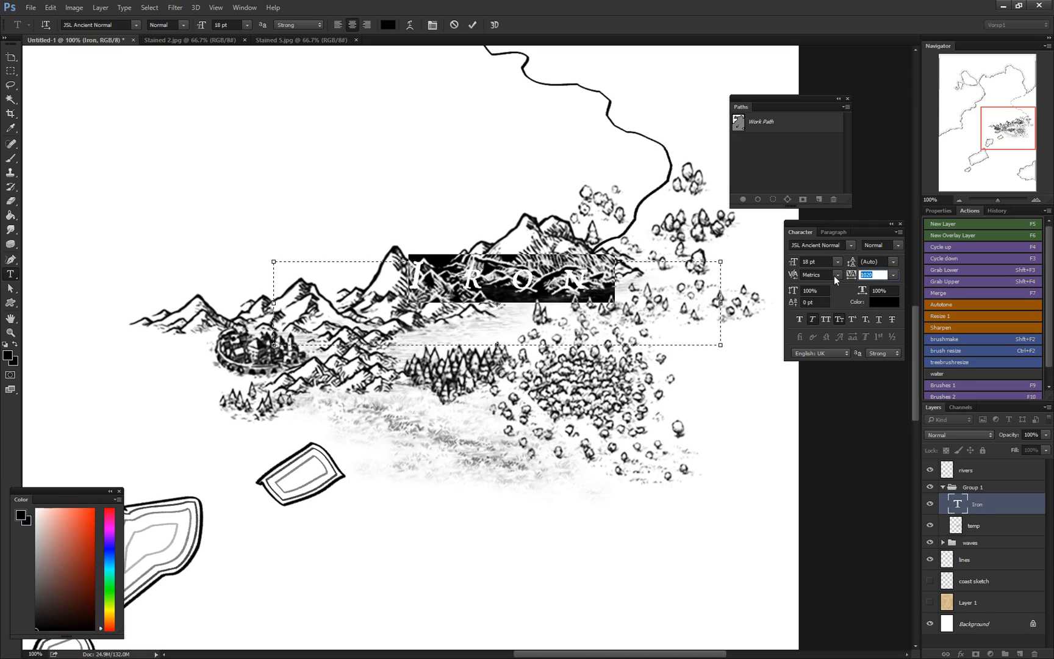
type("0")
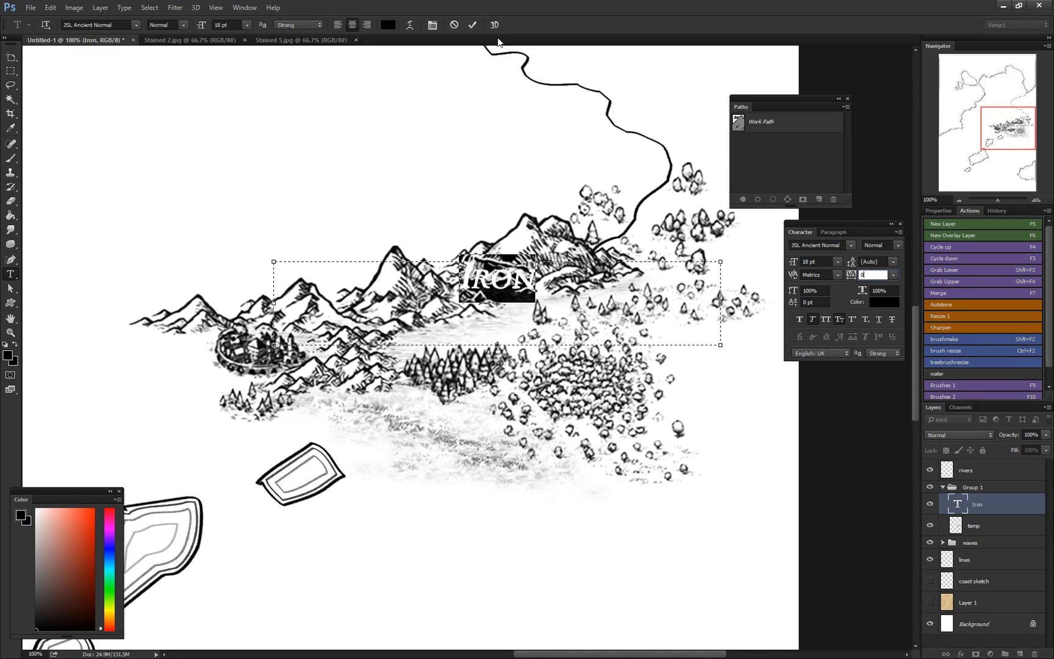
left_click(472, 25)
Step: Turn off faux italic and small caps for the "Iron" label, keeping the JSL Ancient font
left_click(494, 295)
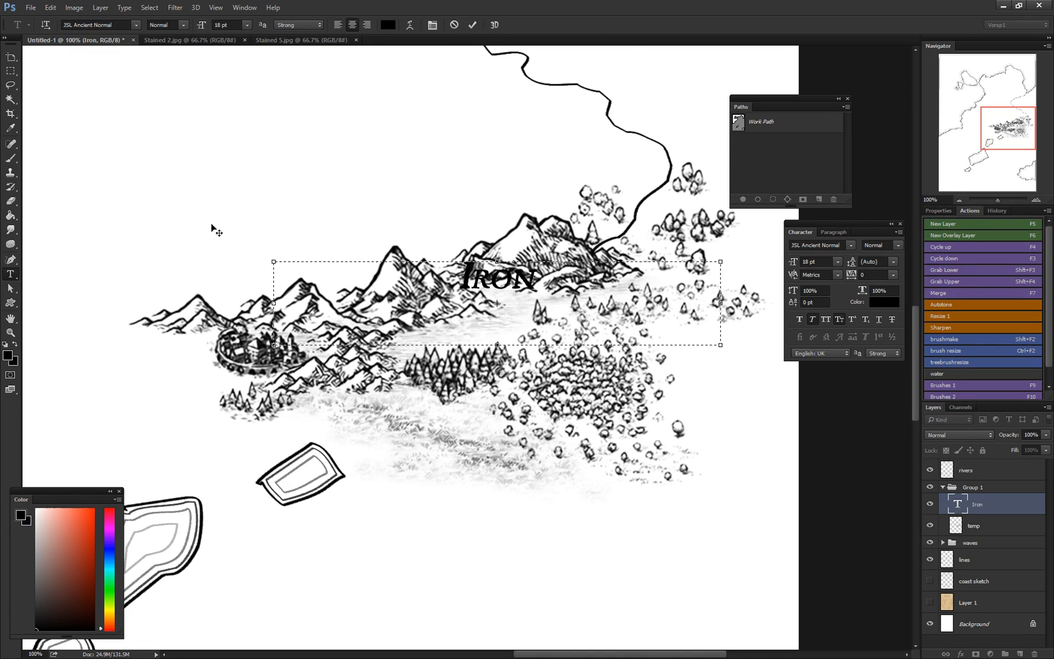
left_click(137, 25)
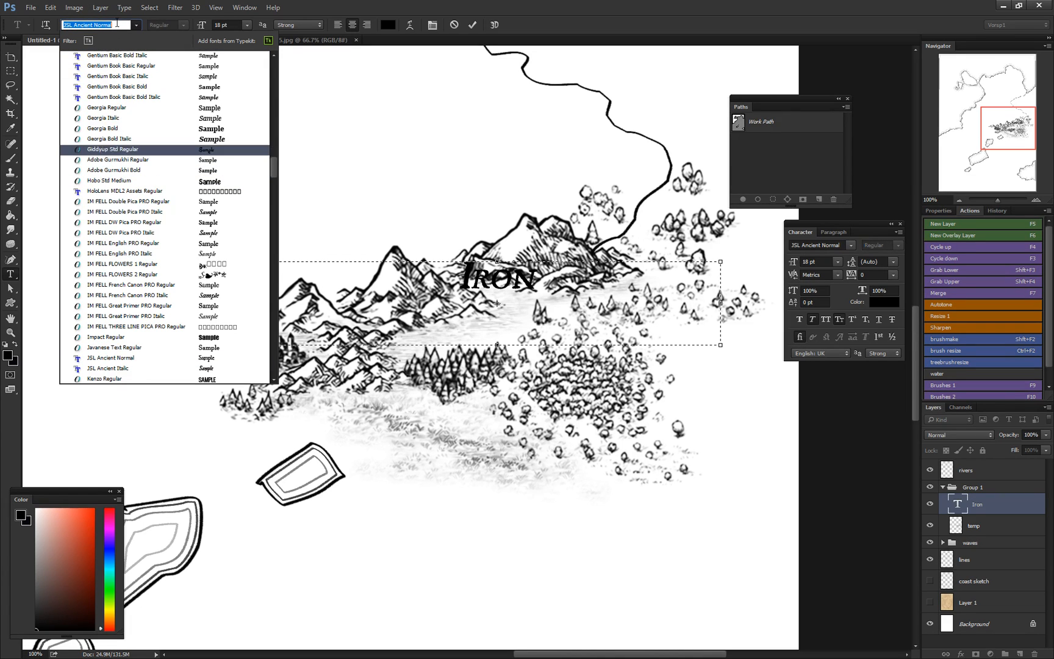
left_click(491, 263)
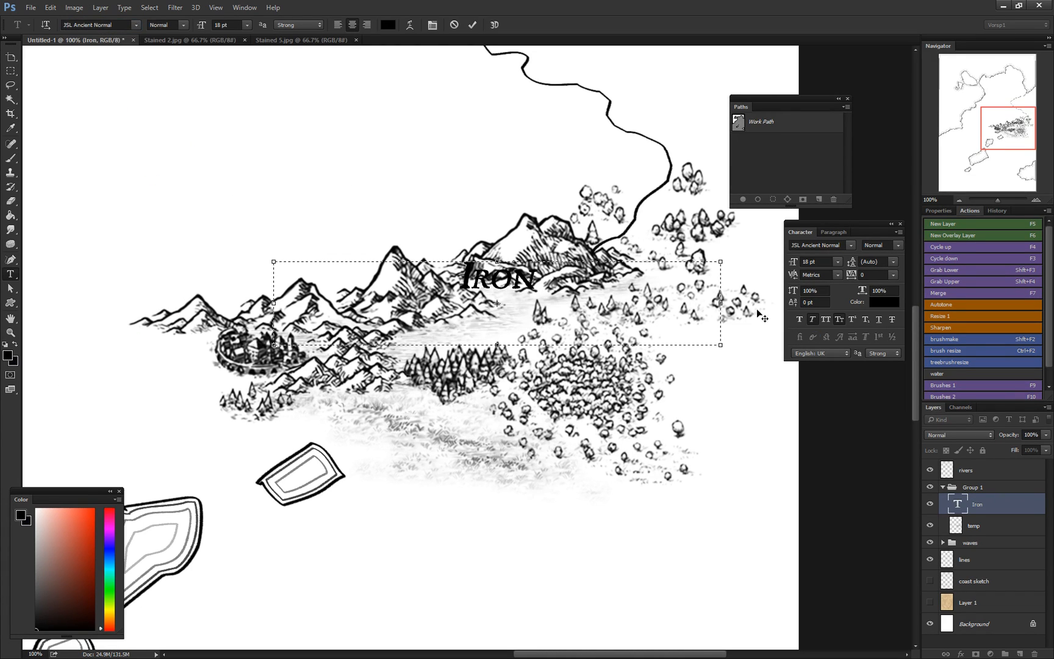
double_click(543, 284)
left_click(813, 319)
left_click(839, 319)
left_click(573, 311)
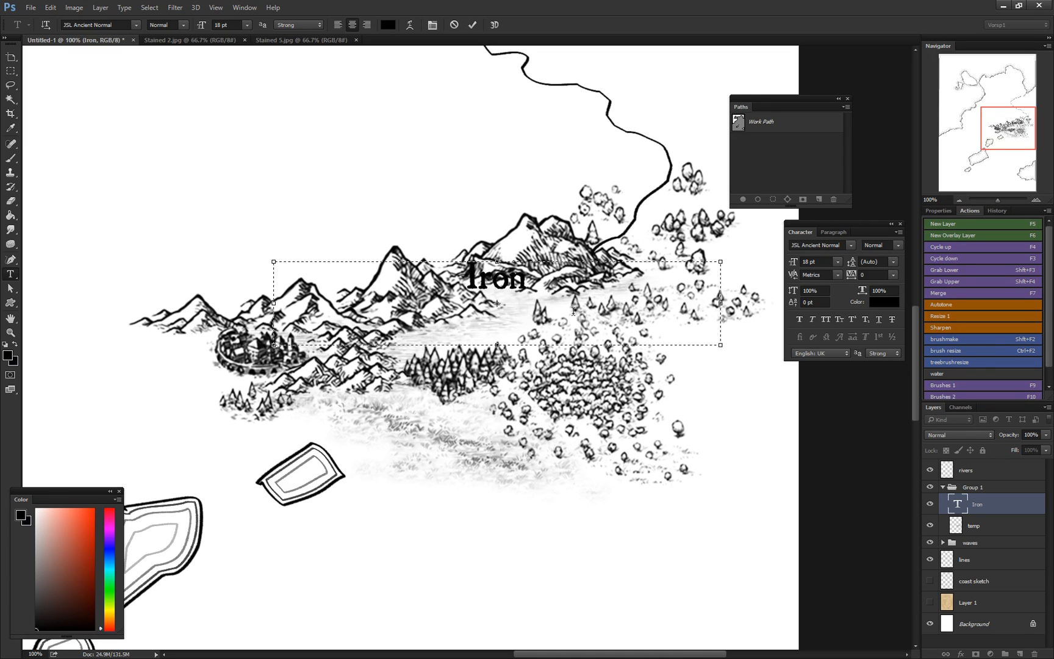
Step: Extend the label to read "Iron Mountains" and move it onto the southern slopes of the range
double_click(529, 281)
left_click(528, 280)
type("Mountain")
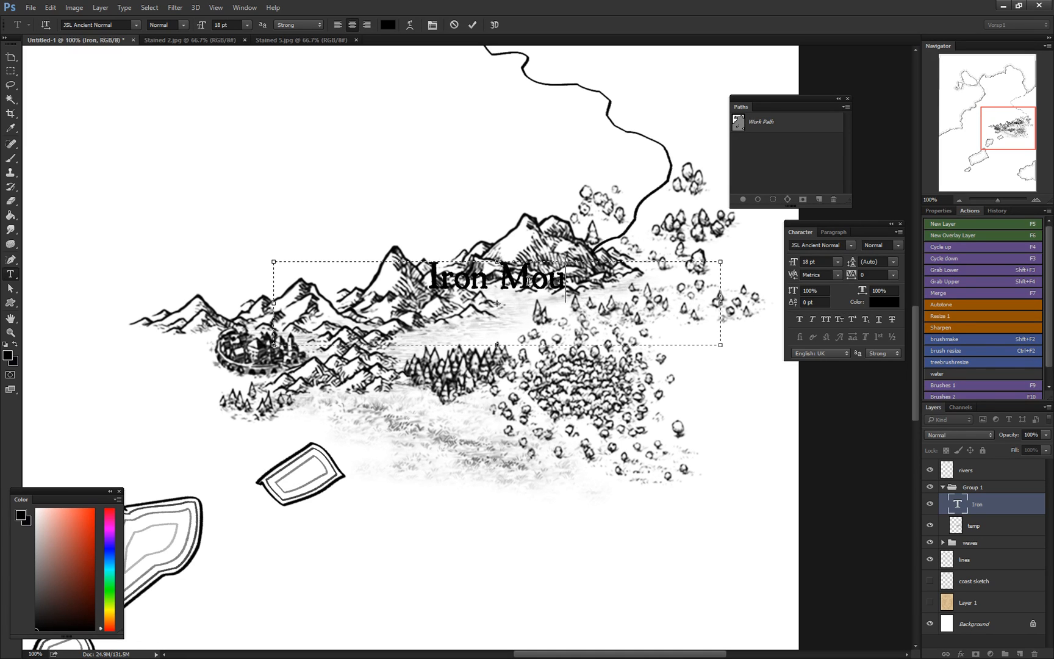
left_click(472, 24)
left_click_drag(523, 277, 481, 283)
left_click(558, 280)
type("s")
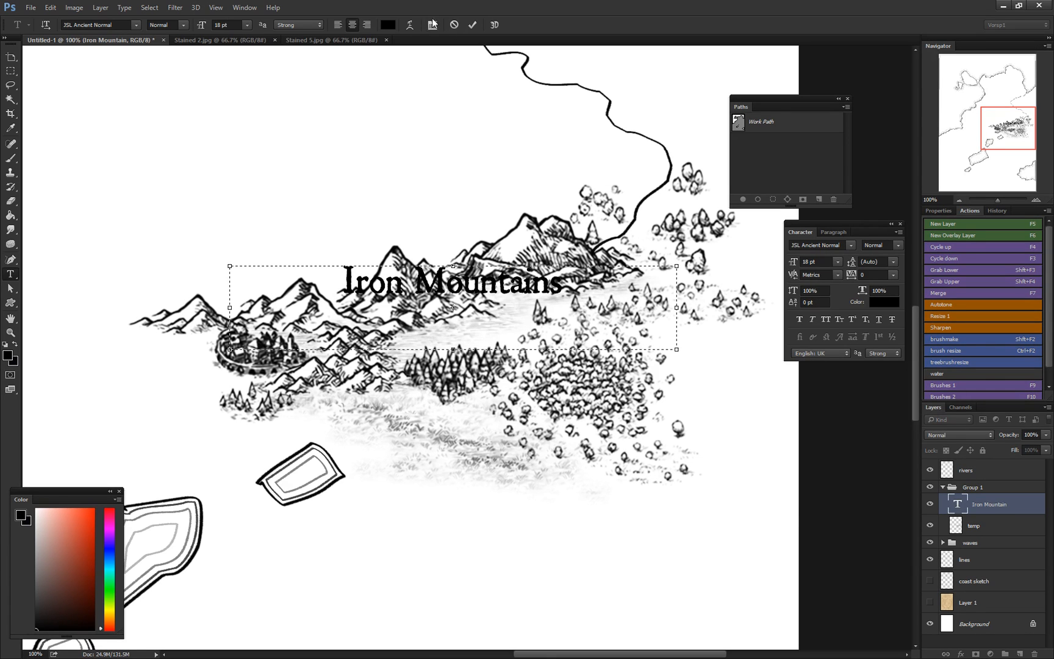
left_click(469, 27)
left_click_drag(436, 278, 479, 309)
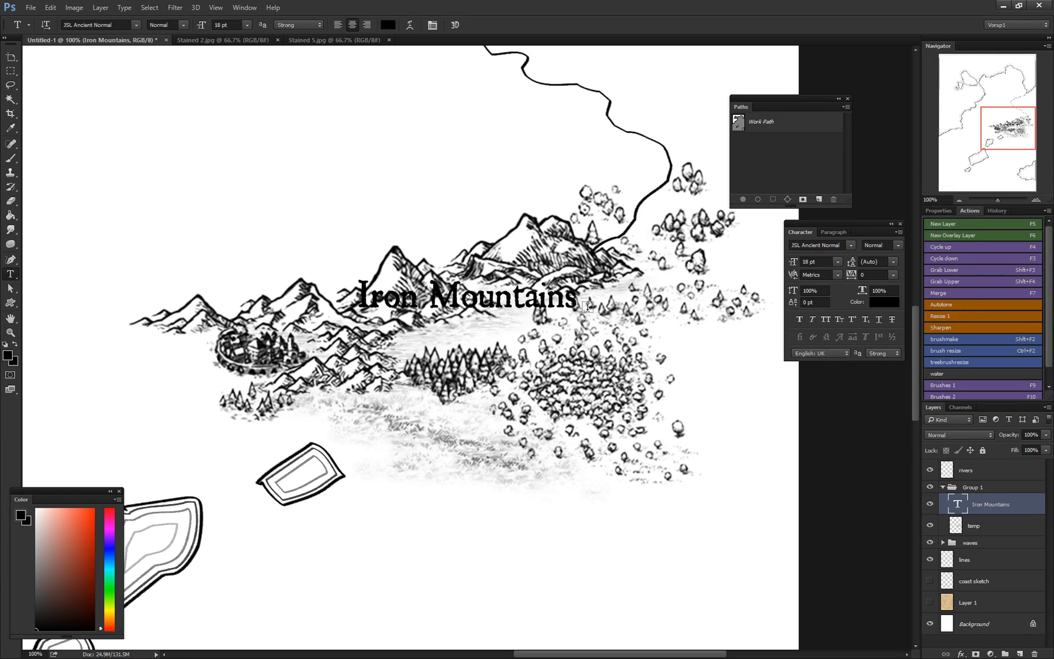
left_click_drag(488, 301, 497, 313)
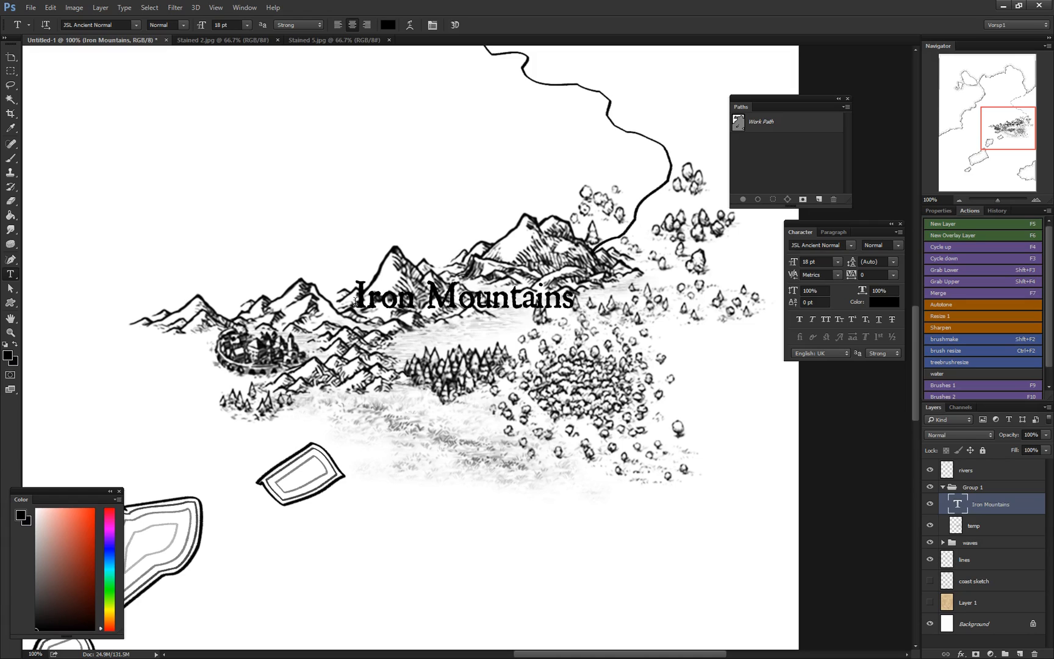
Step: Set the tracking of the "Iron Mountains" text to 240
left_click_drag(355, 300, 617, 371)
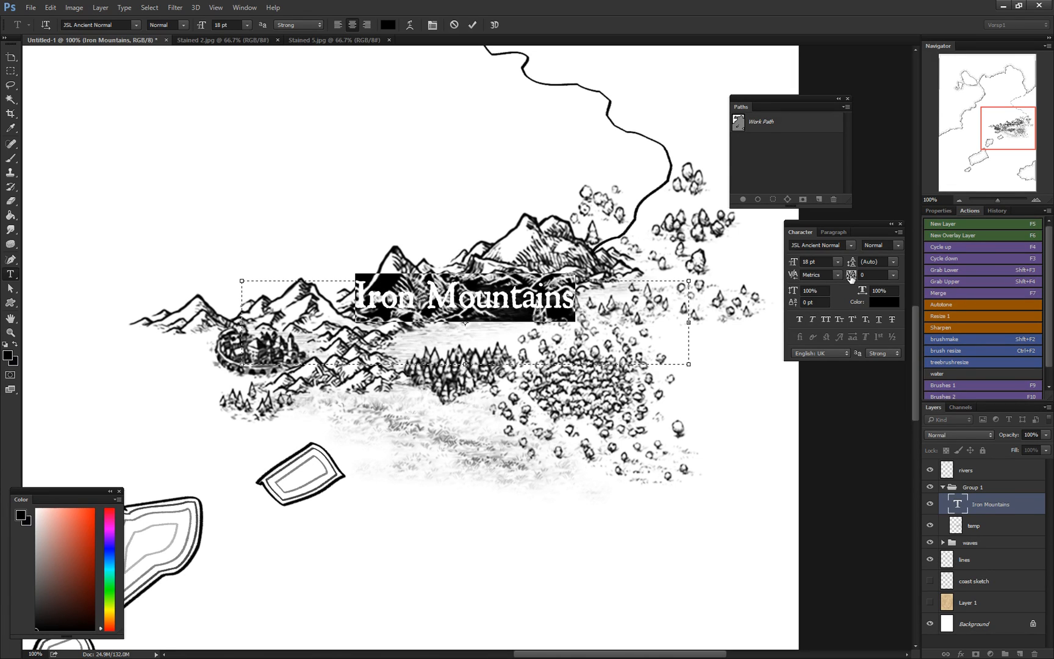
left_click_drag(852, 278, 859, 277)
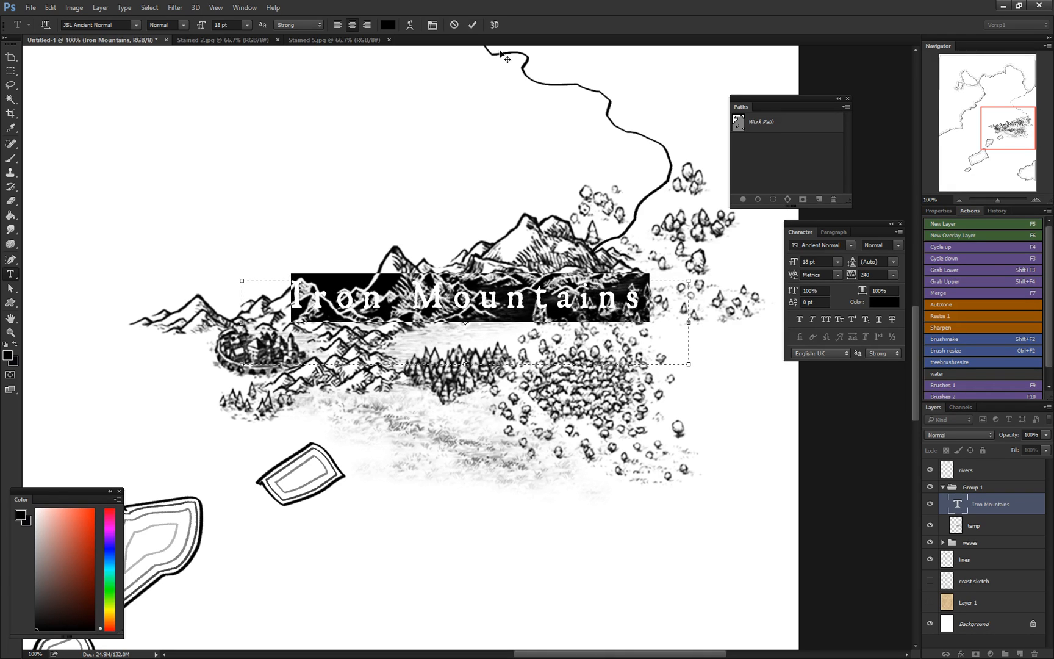
left_click(479, 292)
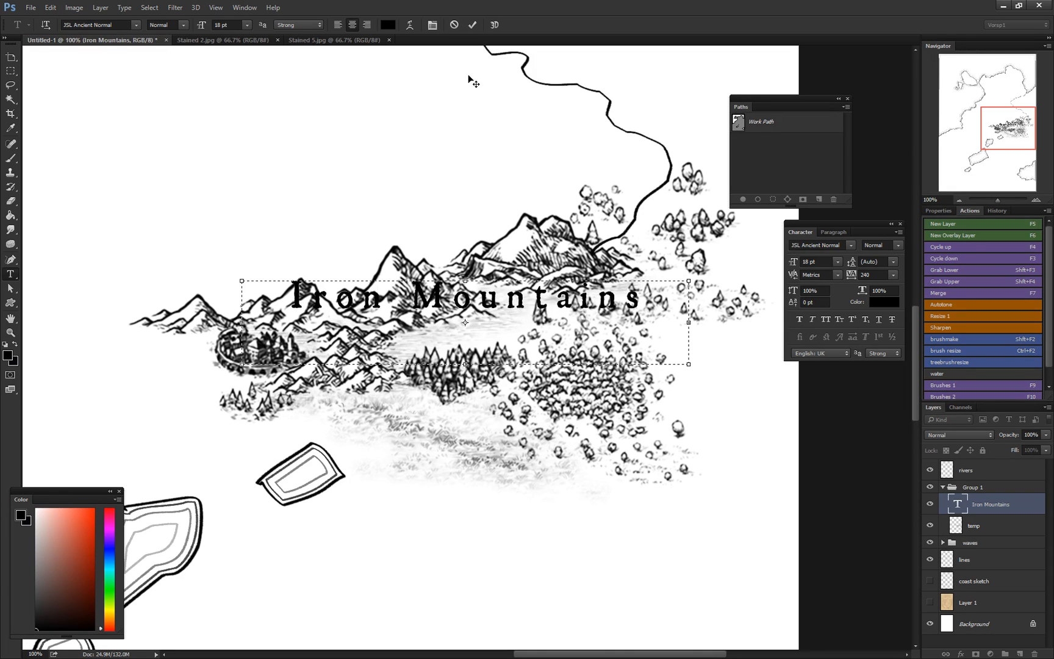
Step: Add a second line reading "ffff" below "Iron Mountains" and set its leading to 14 pt
left_click(641, 299)
left_click(839, 318)
key("Return")
type("ffff")
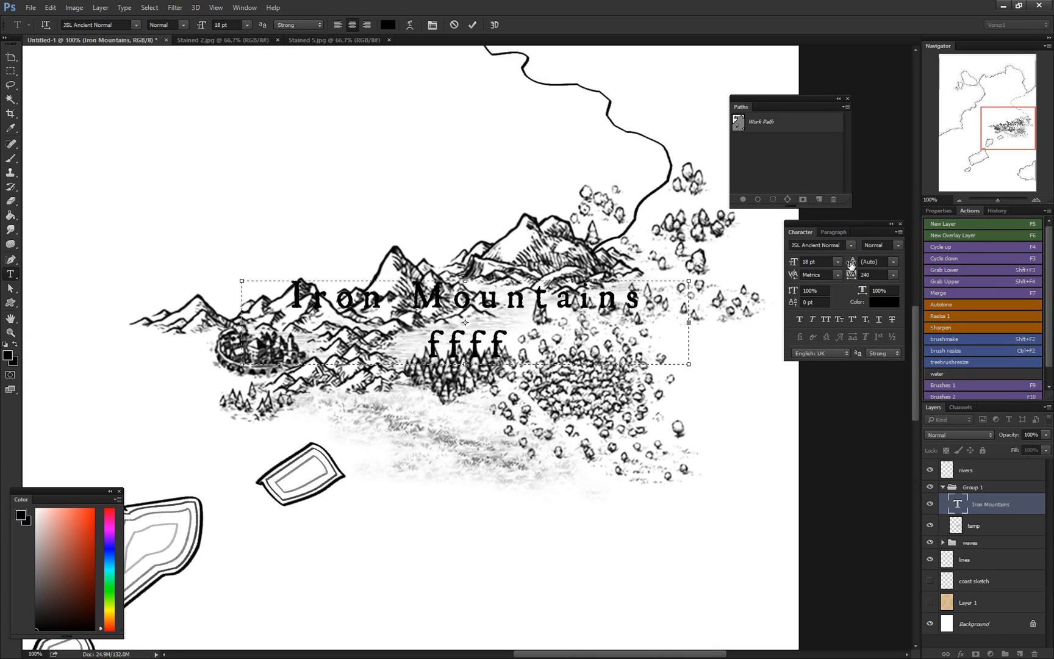
left_click_drag(852, 263, 871, 264)
left_click_drag(518, 337, 383, 355)
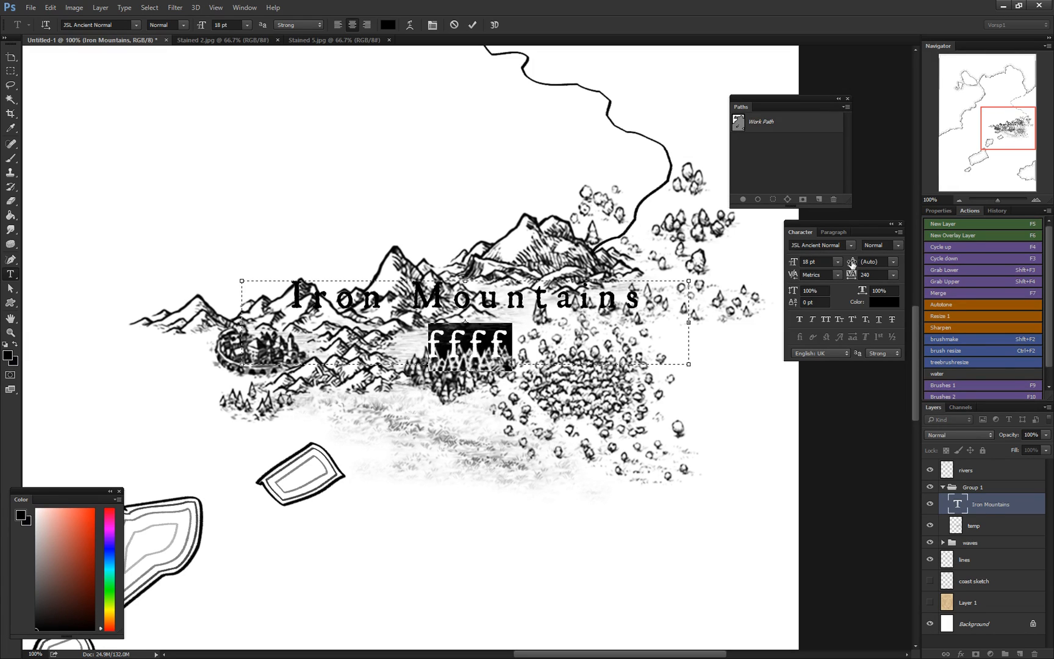
left_click_drag(852, 264, 859, 264)
left_click(429, 349)
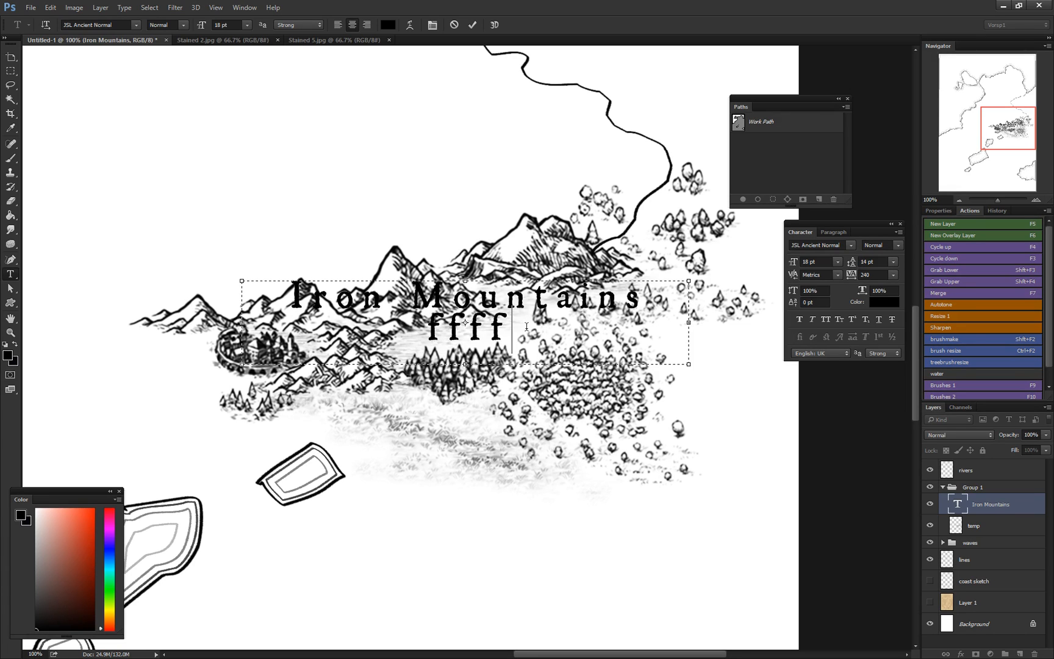
Step: Reduce the label's second line to 10 pt text with 8 pt leading
left_click_drag(526, 326, 341, 330)
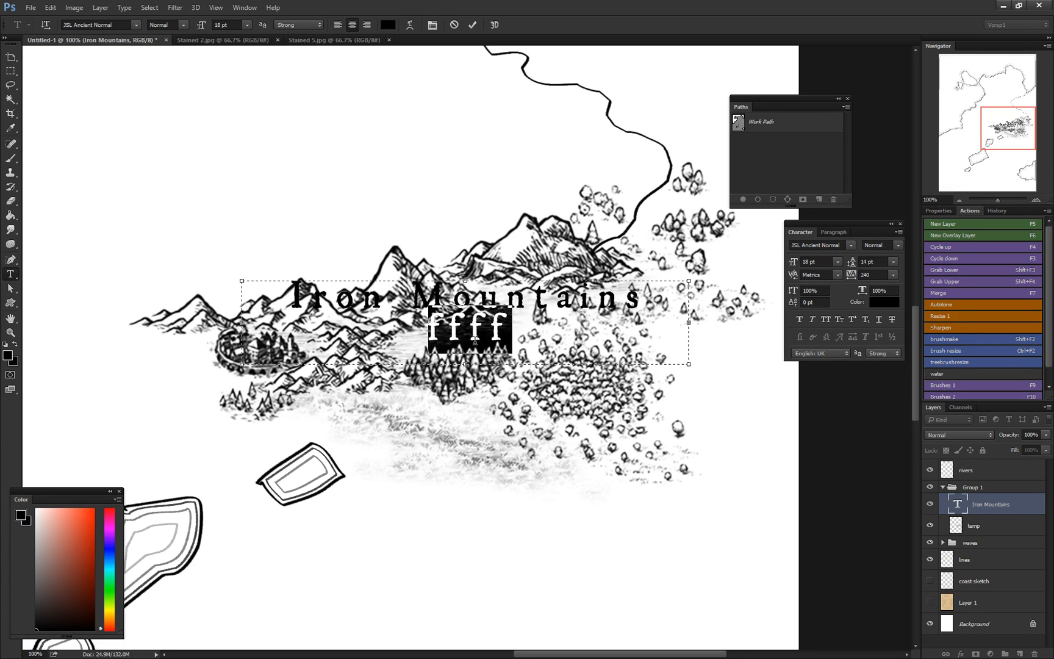
left_click(247, 24)
left_click(237, 91)
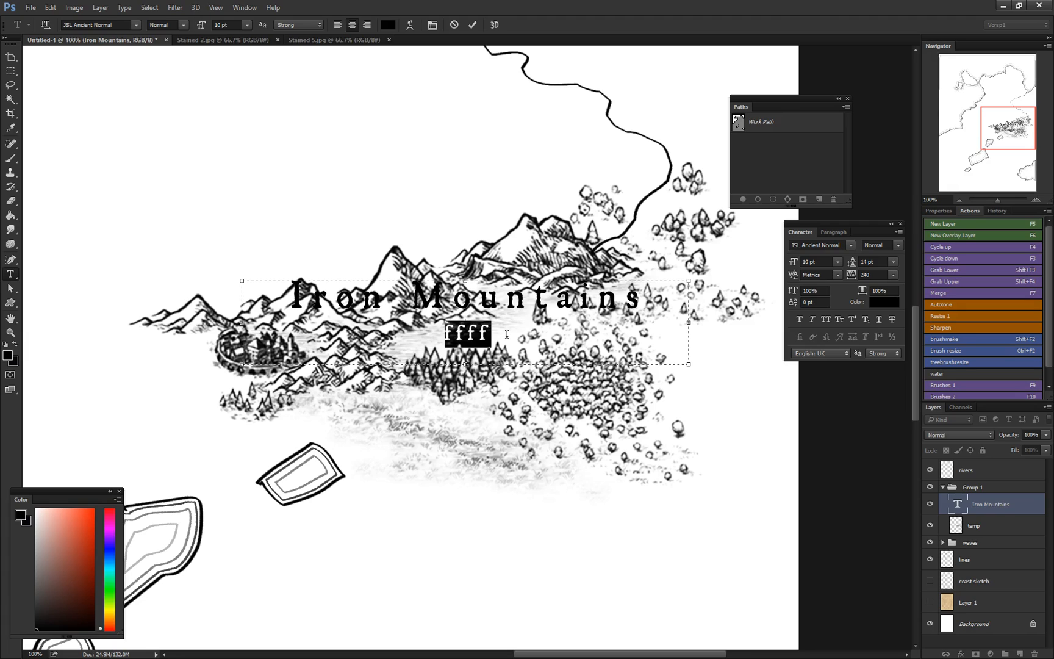
left_click_drag(852, 263, 732, 284)
left_click(481, 318)
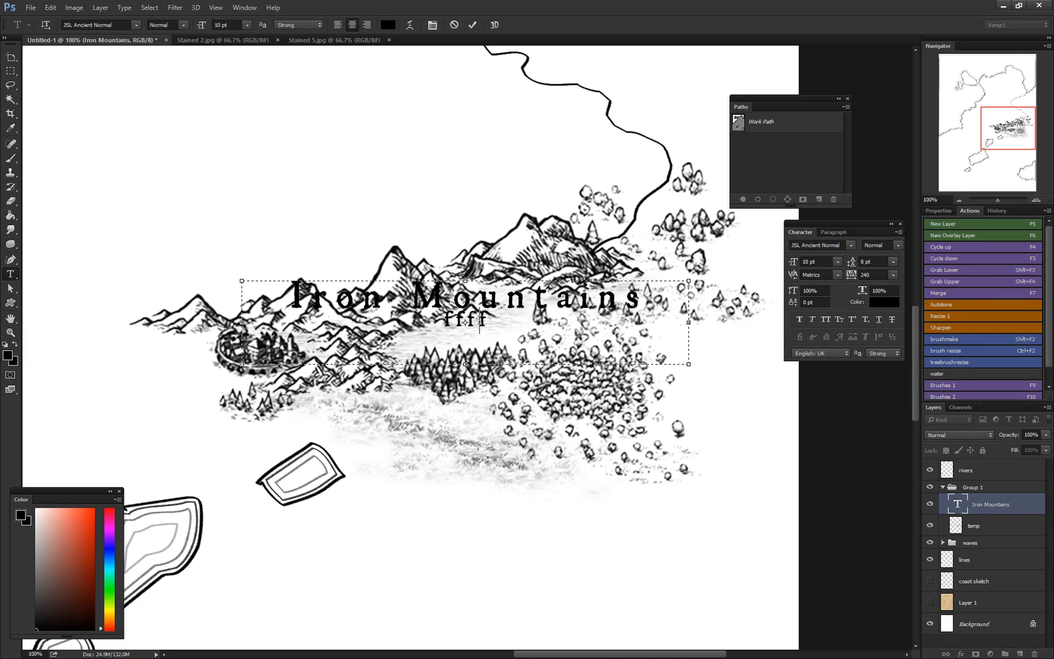
Step: Replace the placeholder second line with "(eep!)" and set it in the Italic font style
left_click_drag(492, 319, 414, 322)
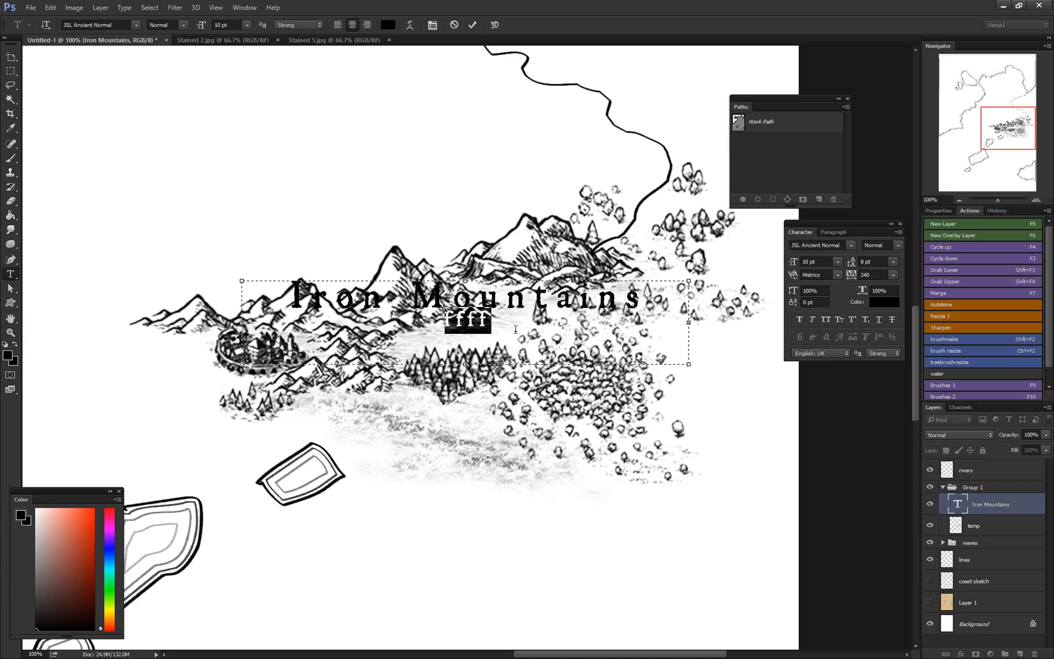
type("(ee")
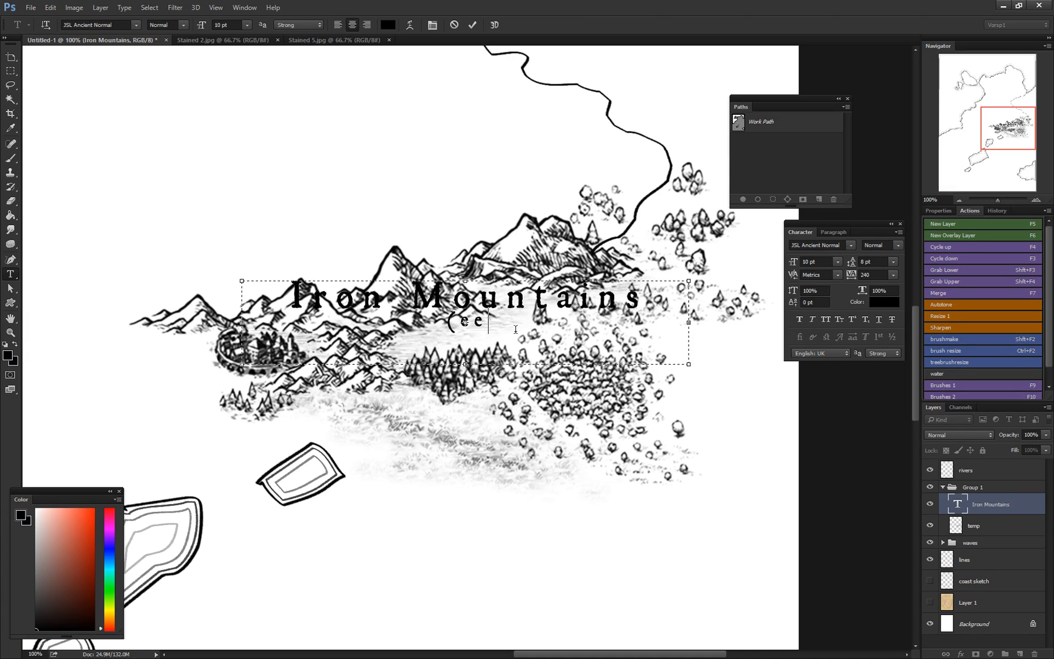
type("p!)")
left_click_drag(519, 327, 407, 328)
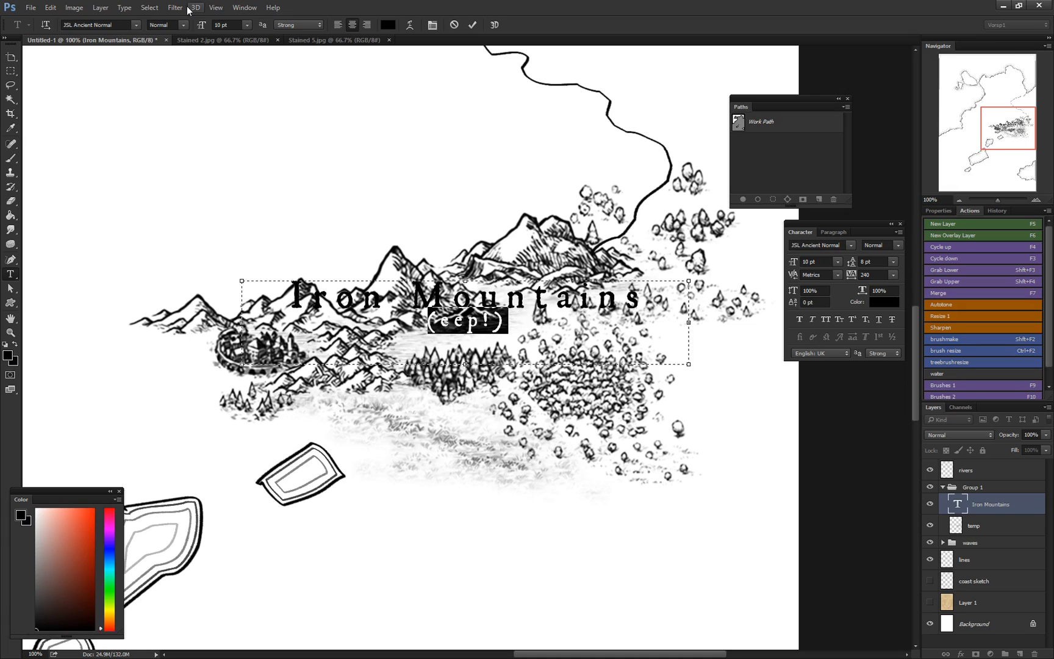
left_click(183, 25)
left_click(172, 49)
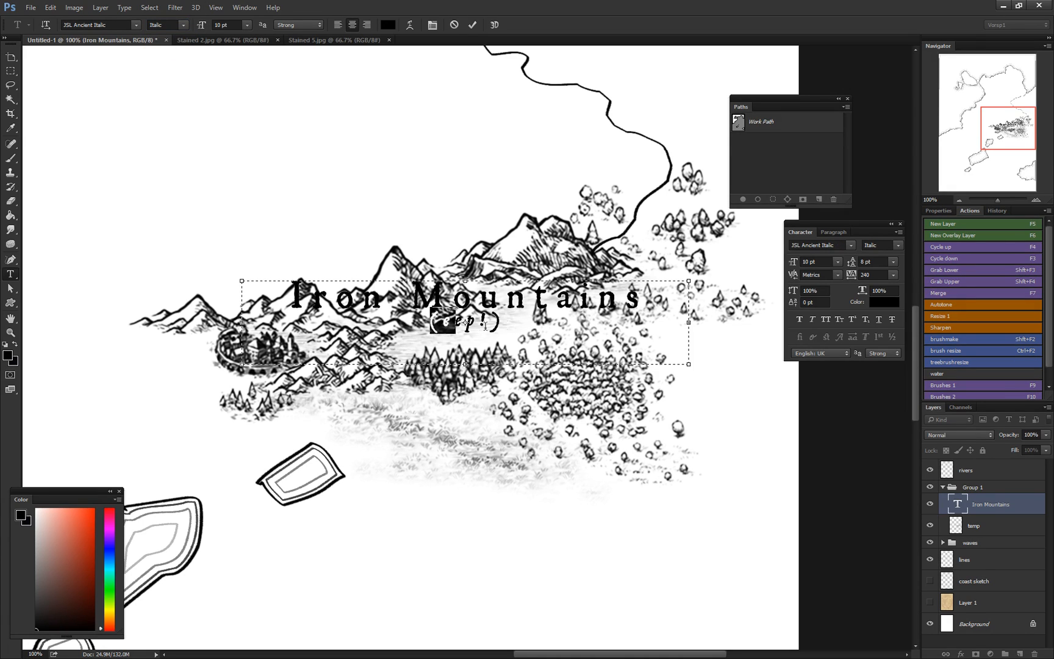
left_click(516, 319)
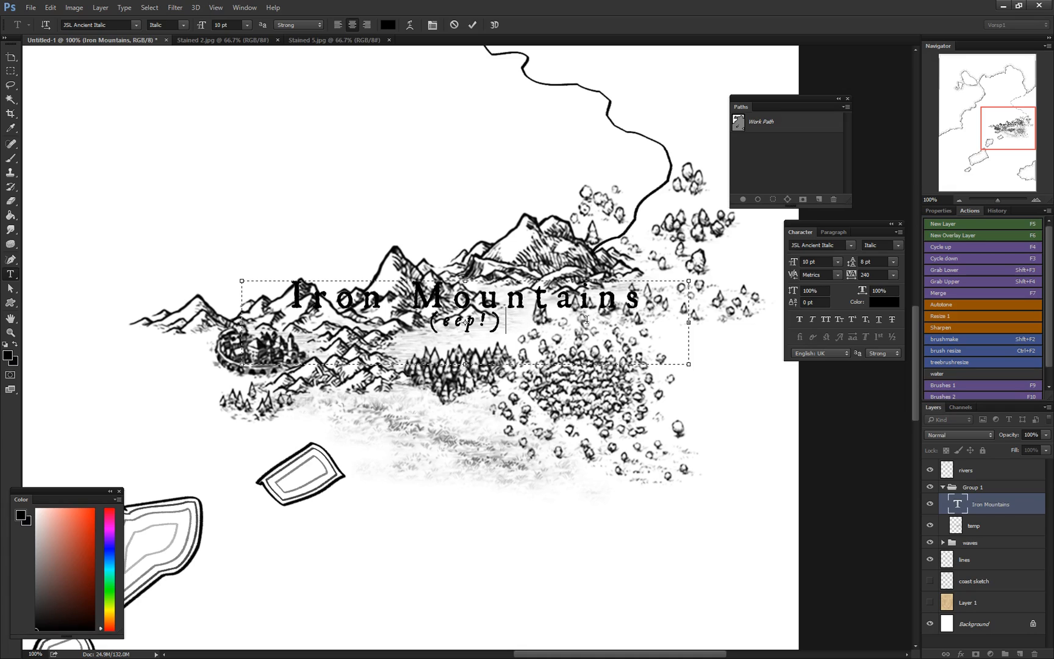
Step: Apply small caps to the "Iron Mountains" line of the label
left_click_drag(648, 299, 277, 297)
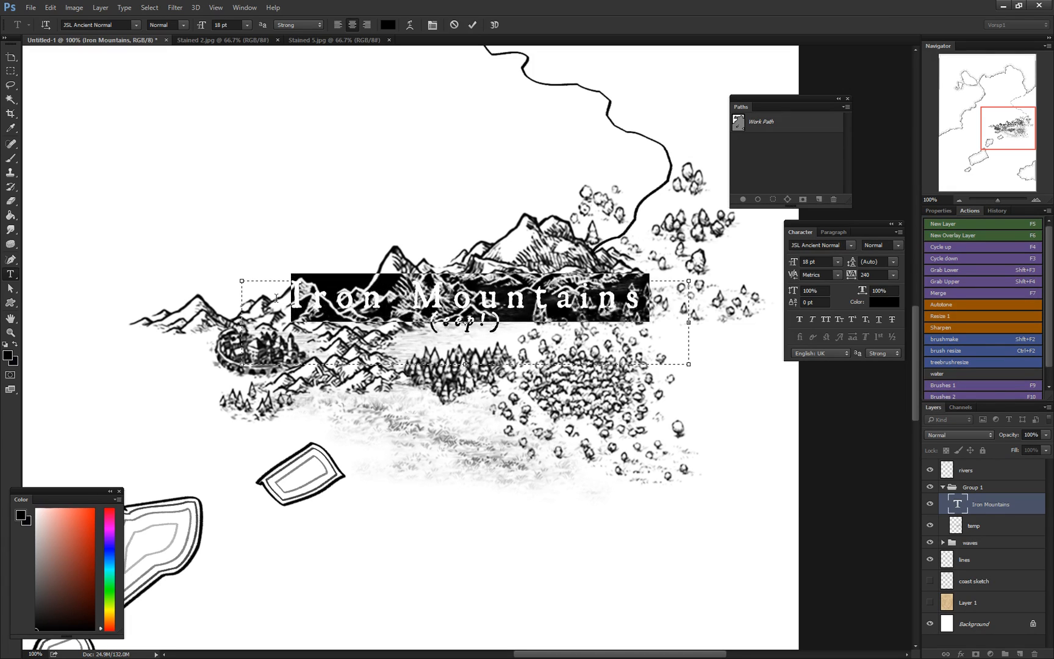
left_click(841, 323)
left_click(316, 298)
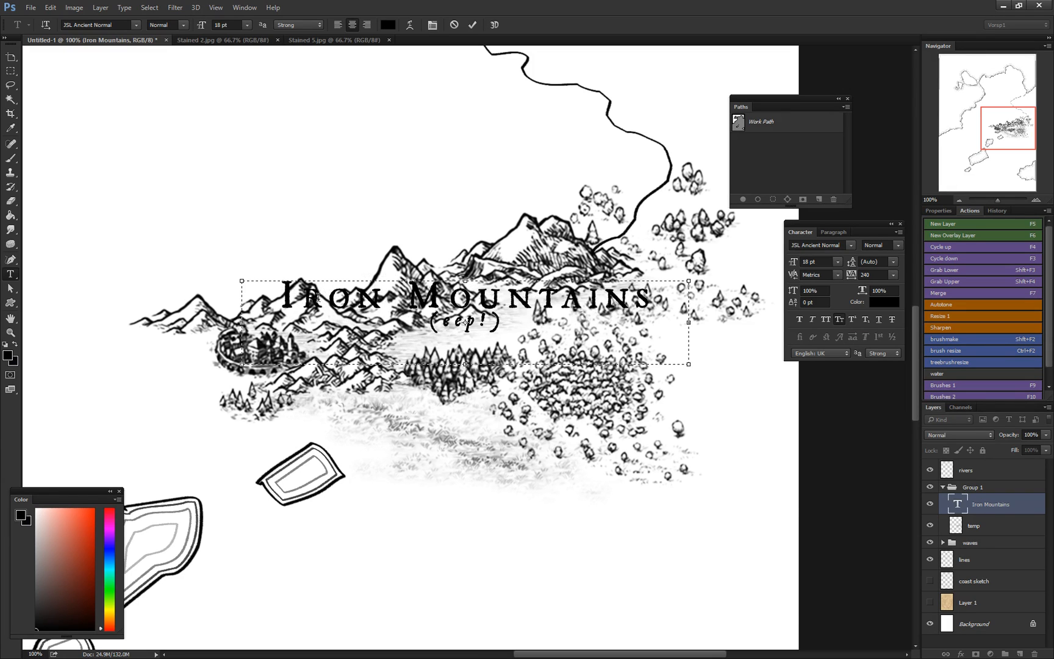
Step: Apply faux italic to the "Iron Mountains" line and commit the two-line label
left_click_drag(277, 298, 655, 297)
left_click(293, 296)
left_click_drag(304, 296, 680, 287)
left_click(642, 310)
key("Down")
left_click(648, 303)
left_click_drag(667, 297, 275, 297)
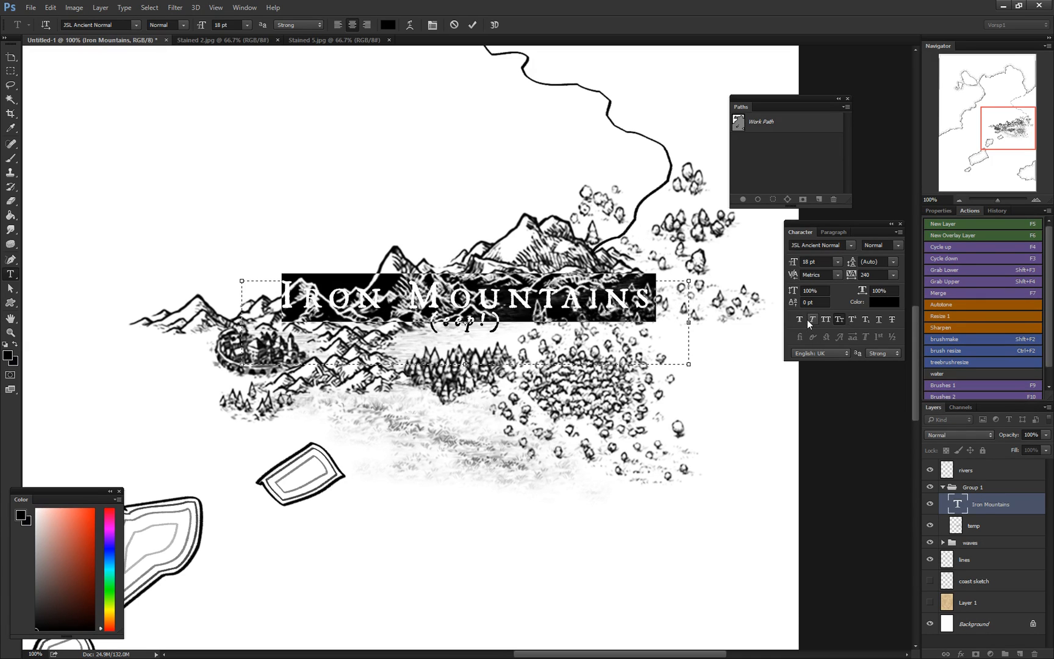
left_click(810, 319)
left_click(668, 300)
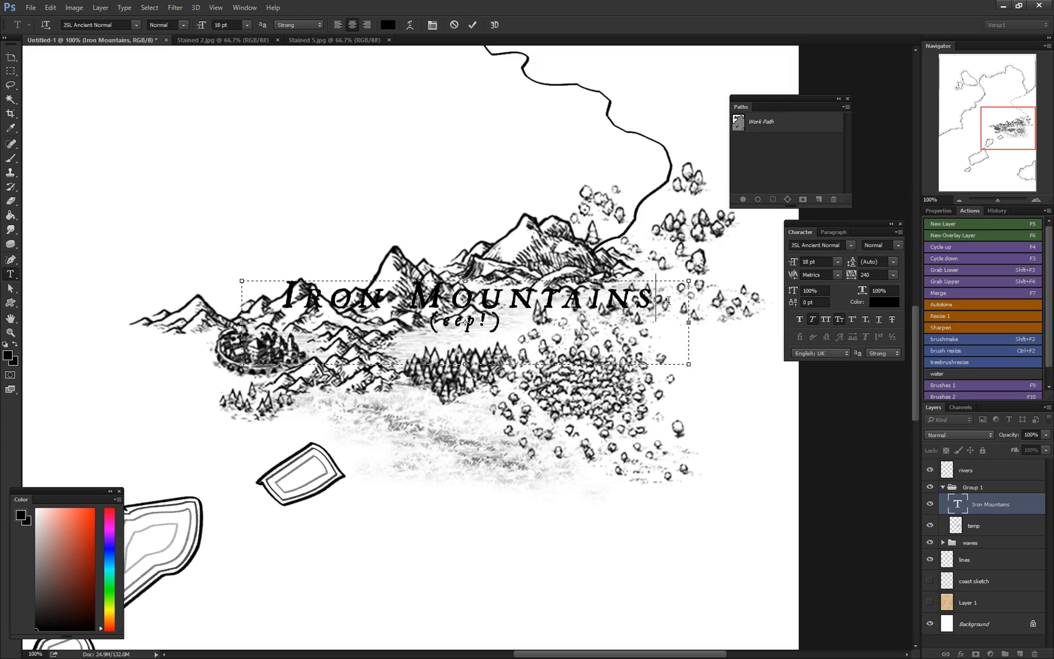
left_click(472, 26)
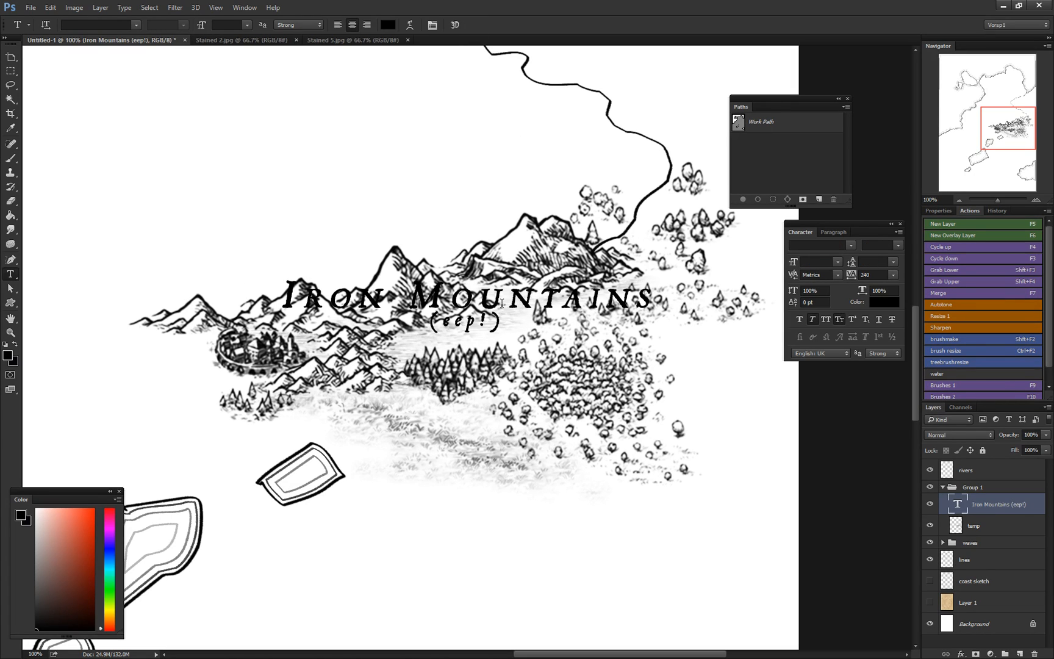
Step: Add a stroke effect to the "Iron Mountains" label and set the stroke colour to white
double_click(1007, 506)
double_click(1005, 506)
left_click_drag(577, 240, 438, 356)
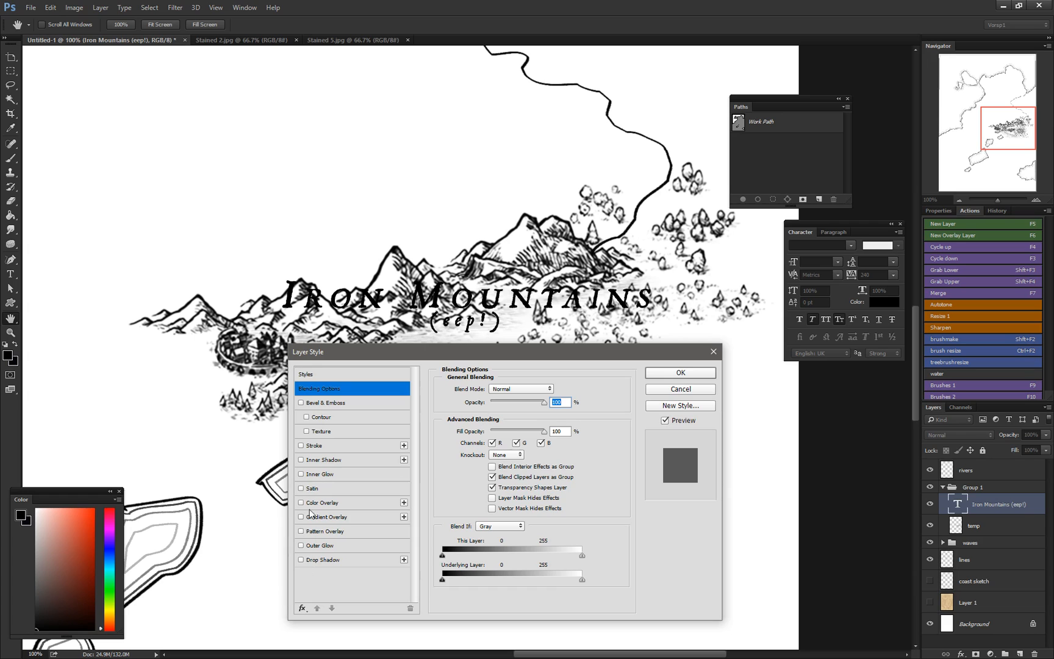
left_click(301, 446)
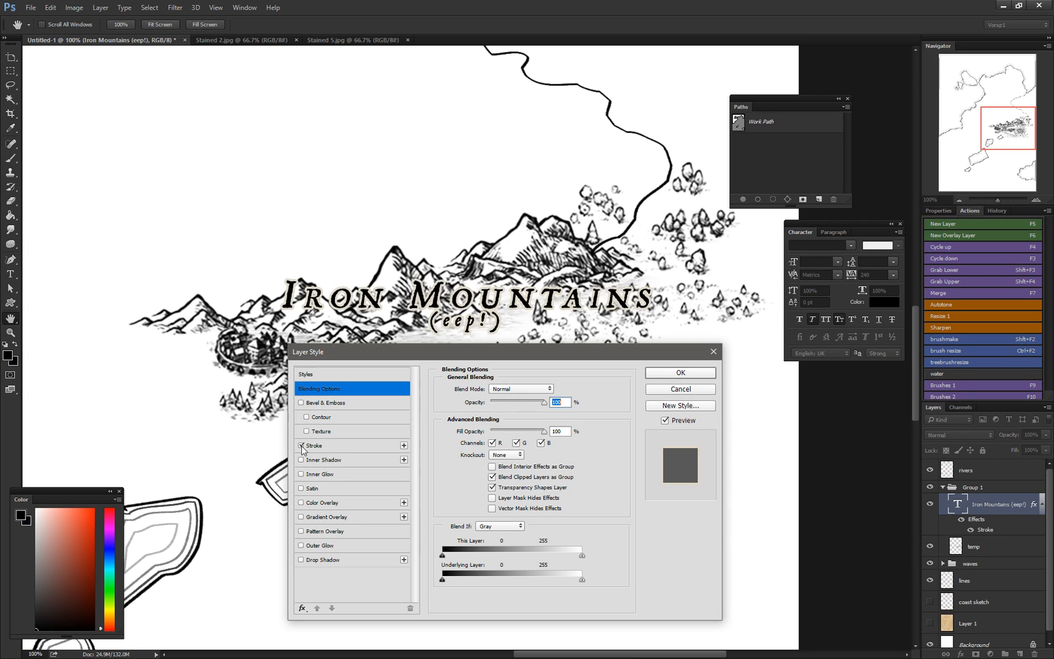
left_click(312, 446)
left_click(465, 474)
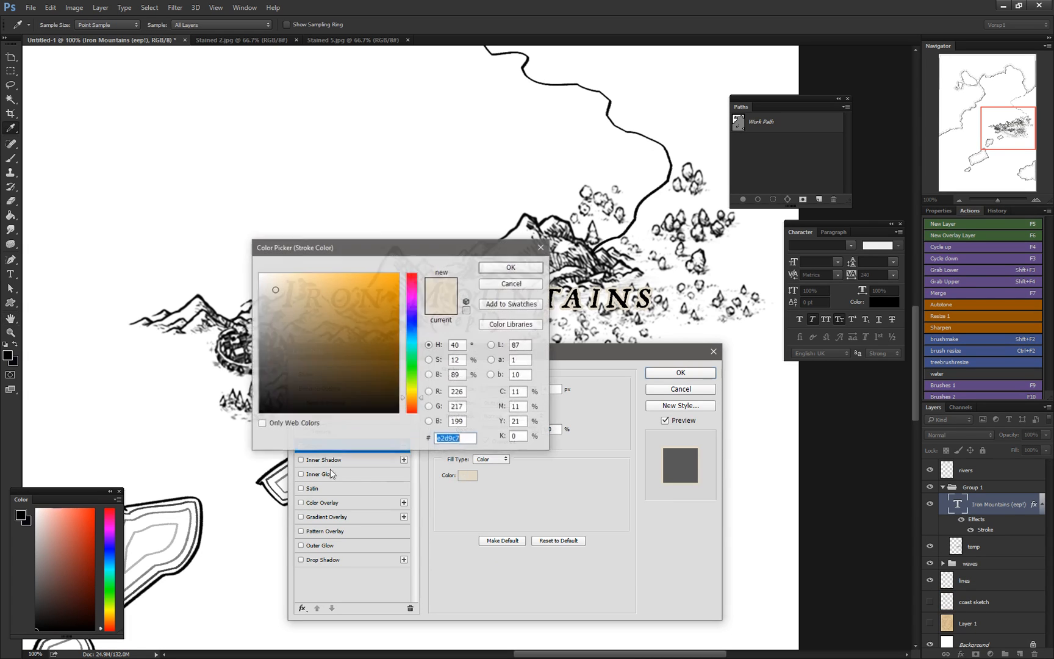
left_click(206, 224)
left_click(506, 269)
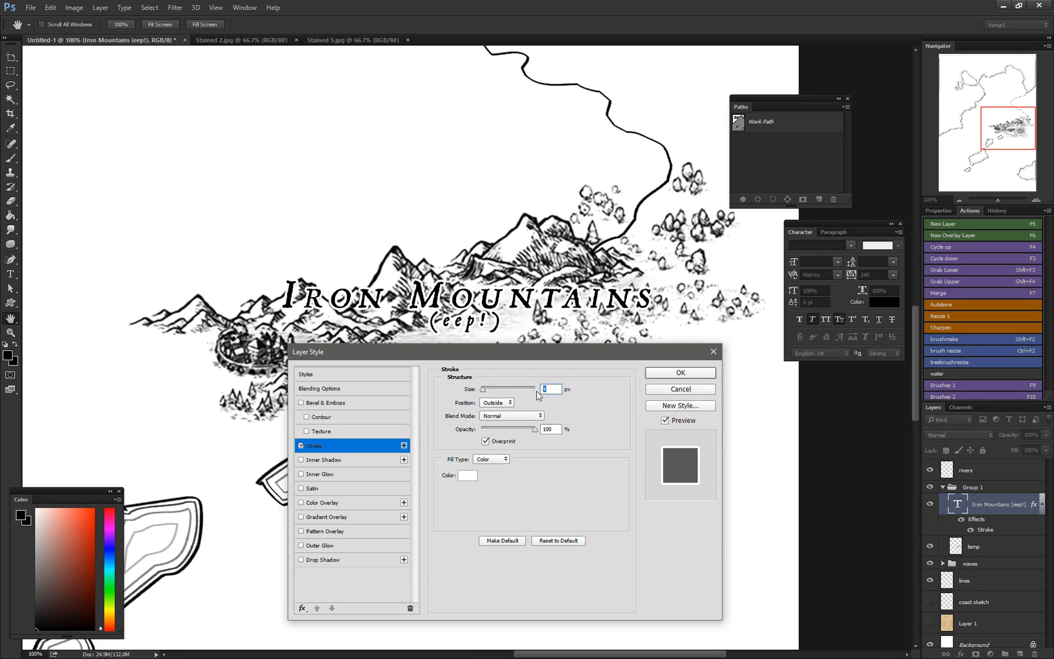
Step: Set the label's stroke size to 5 px with its position Outside and apply the layer style
type("6")
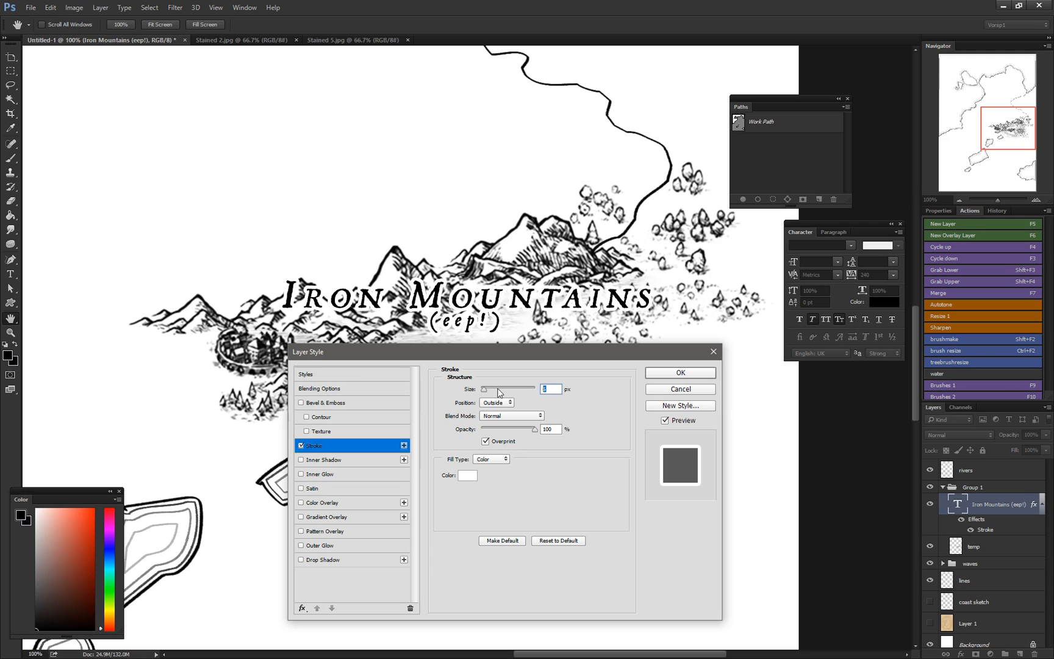
type("5")
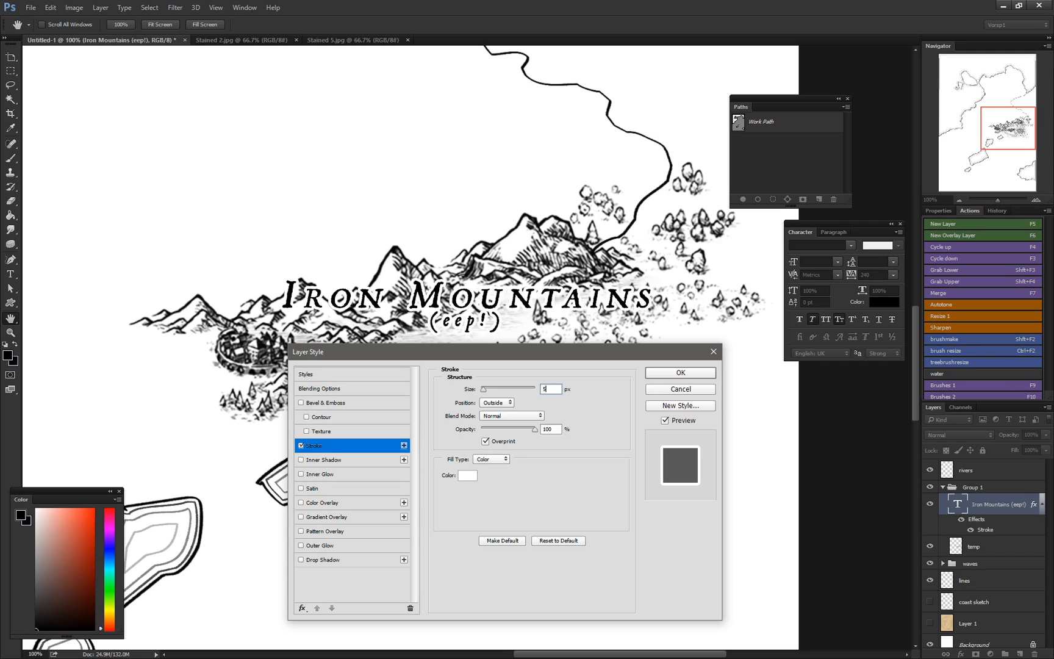
left_click(495, 403)
left_click(498, 409)
left_click(671, 373)
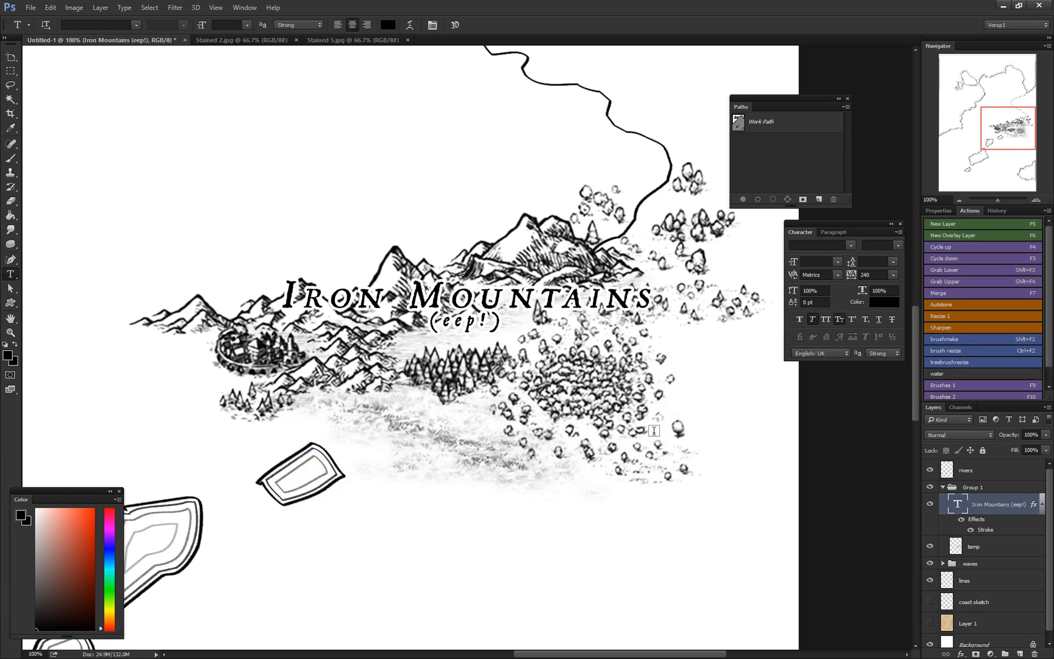
Step: Add a drop shadow to the "Iron Mountains" label and set the shadow colour to black (000000)
double_click(1006, 516)
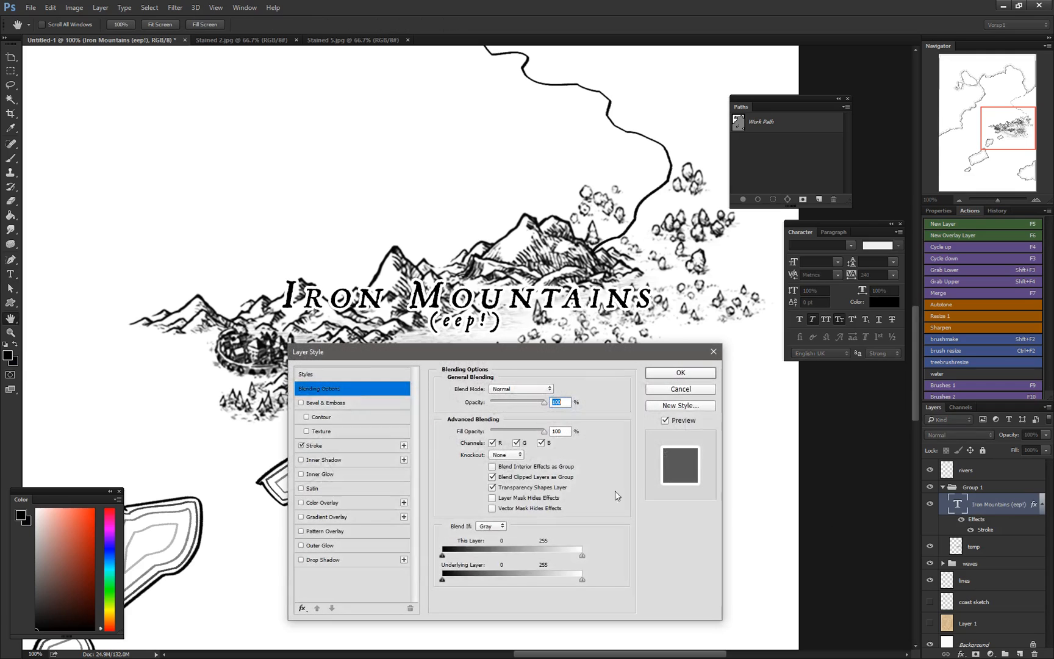
left_click(312, 564)
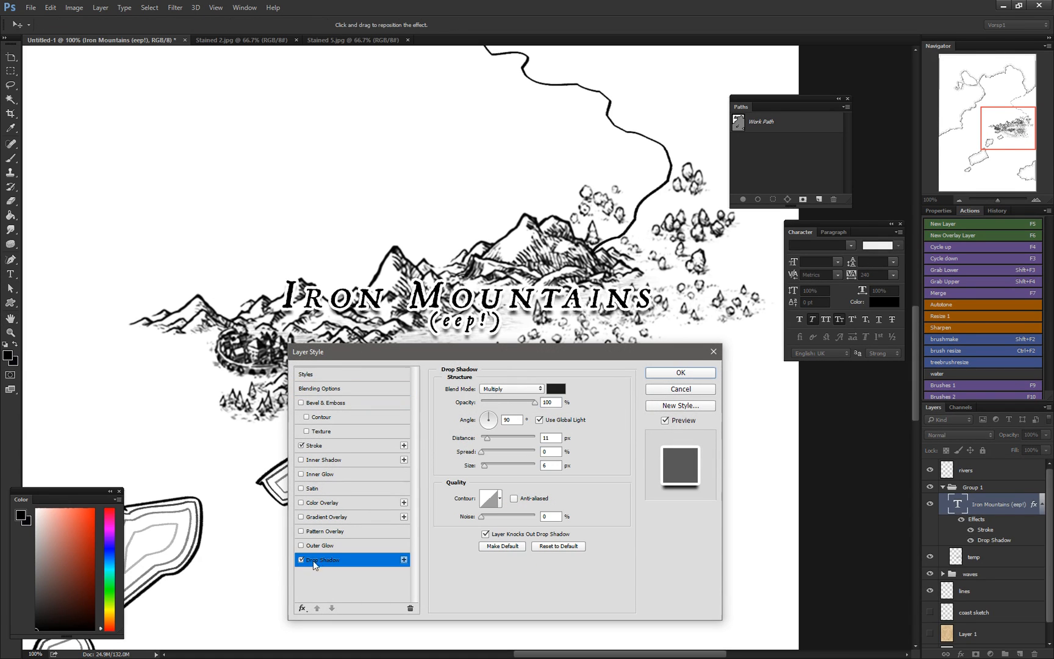
left_click(556, 389)
type("000000")
left_click(507, 266)
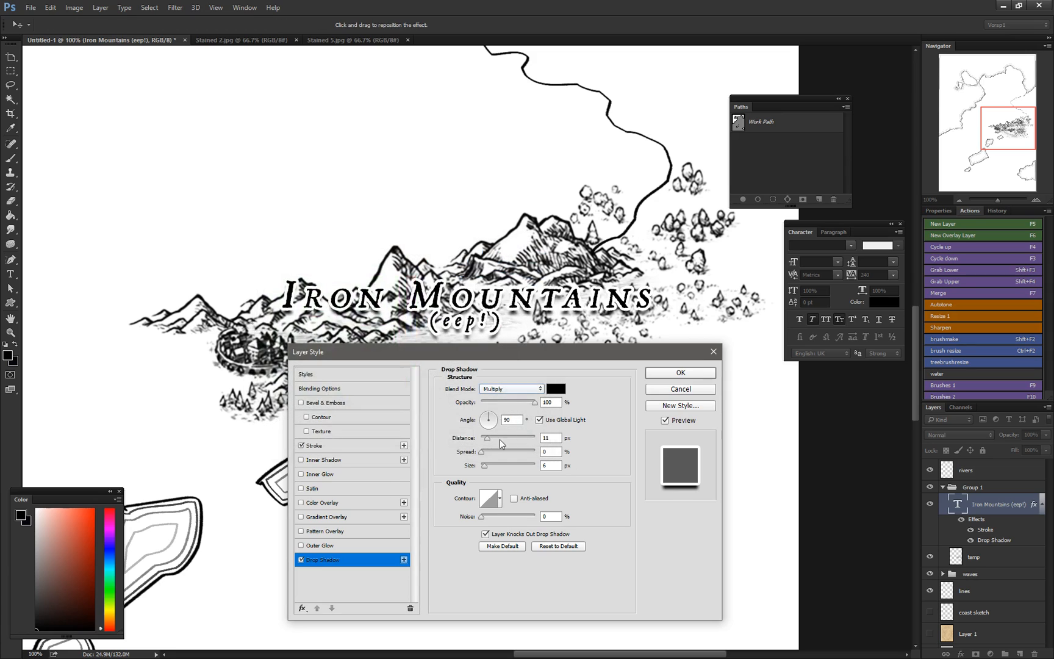
Step: Set the drop shadow's angle to 123° and size to 7 px, lower its opacity to under half, and apply the style
left_click(487, 417)
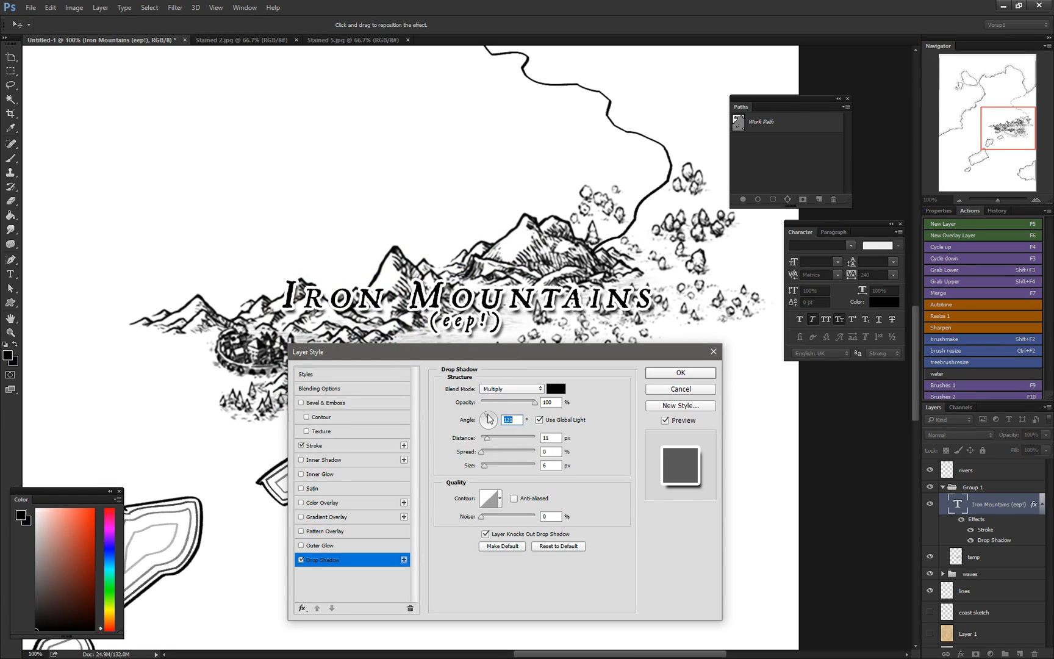
left_click(487, 417)
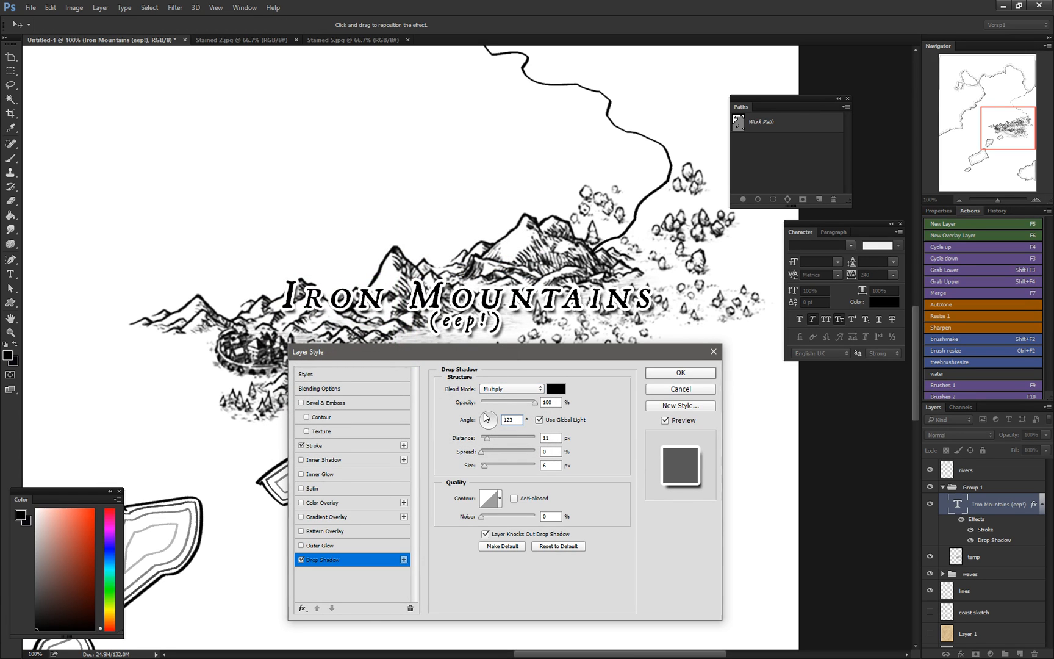
left_click(485, 465)
left_click_drag(485, 467, 485, 466)
left_click_drag(530, 403, 501, 407)
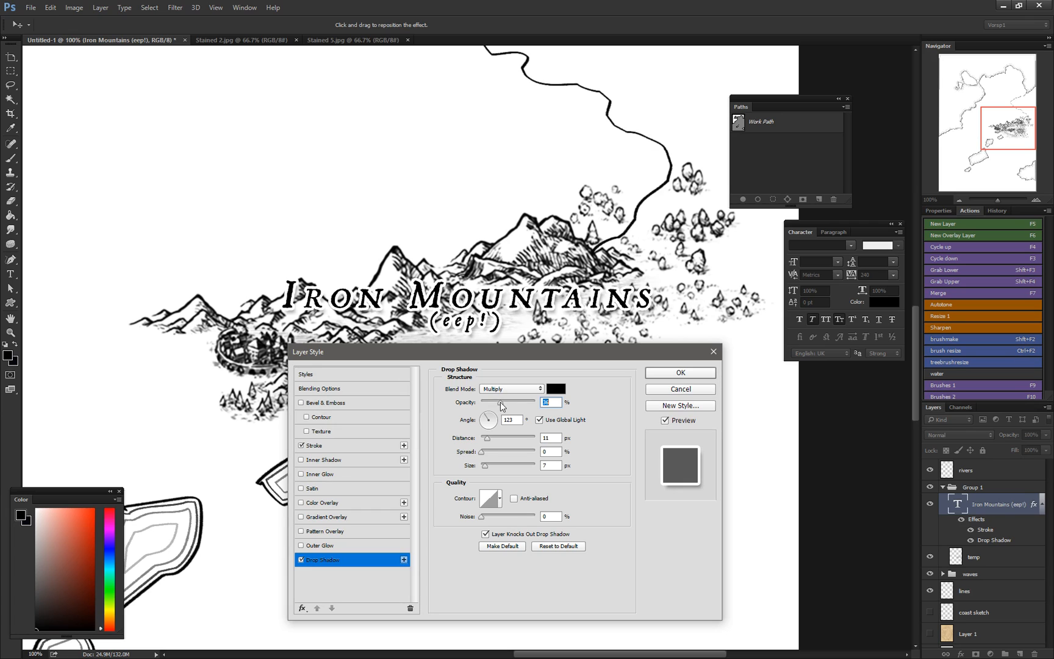
left_click(668, 373)
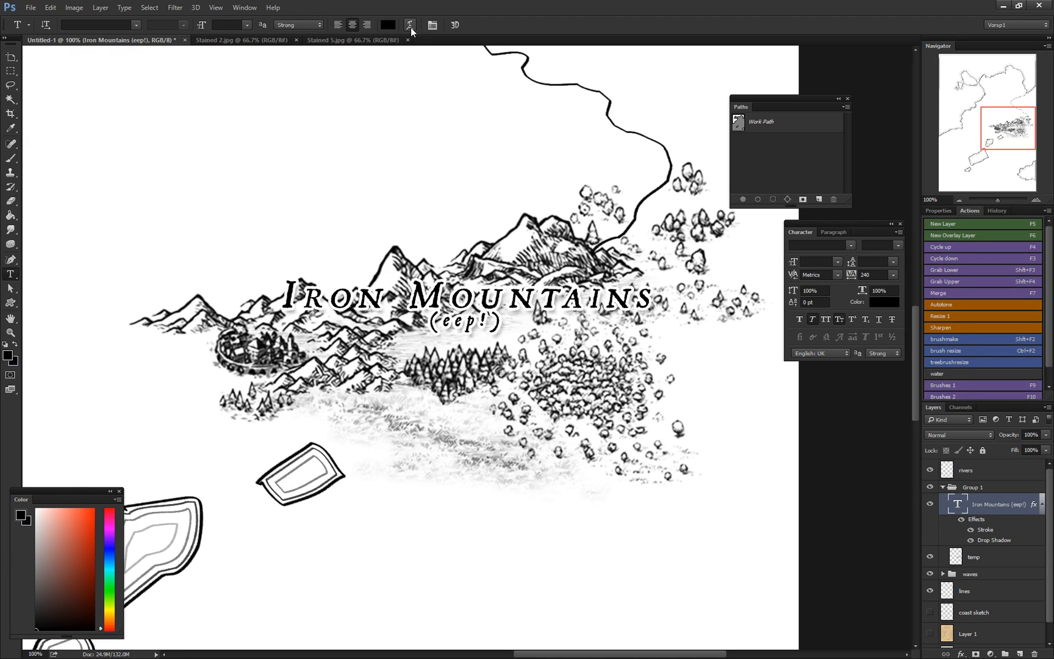
Step: Warp the "Iron Mountains" label with the horizontal Rise style and a bend of about +20%
left_click(411, 27)
left_click_drag(555, 380, 522, 409)
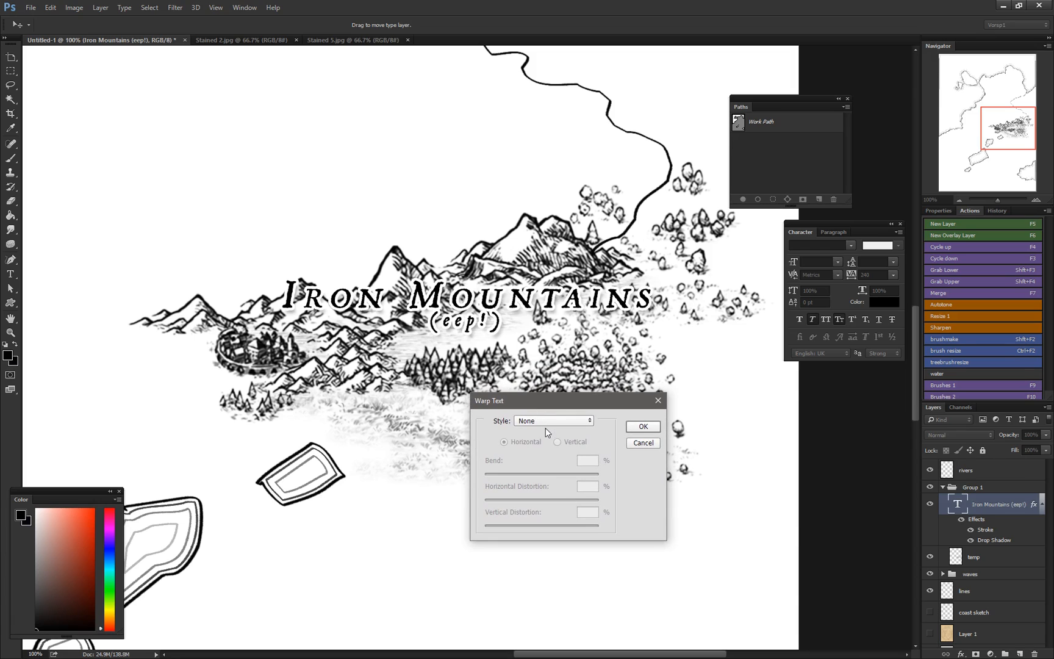
left_click(546, 420)
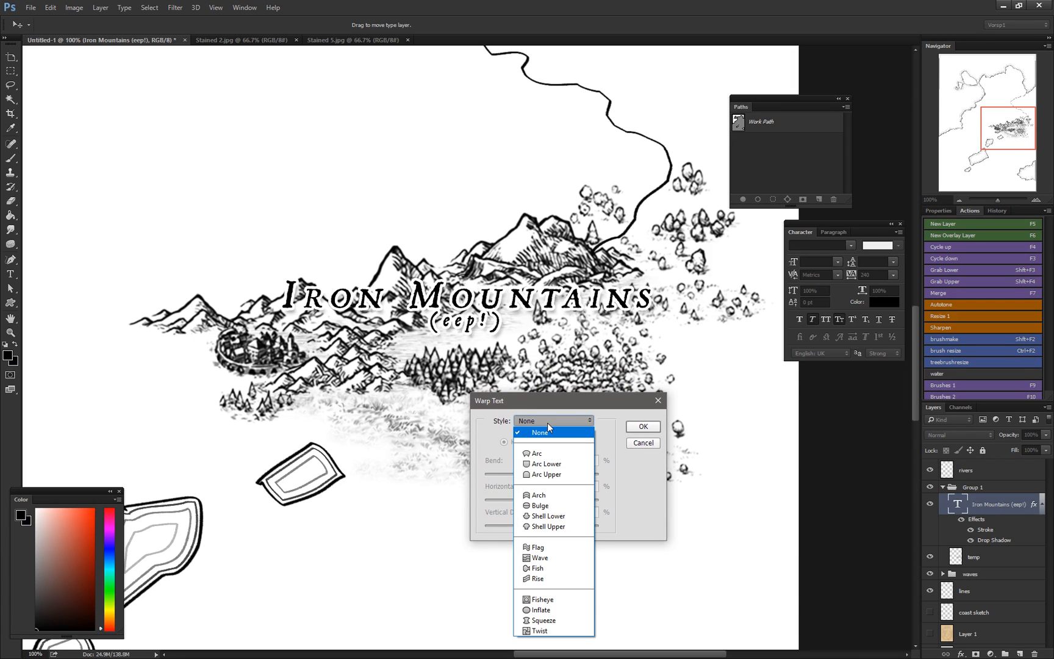
left_click(539, 578)
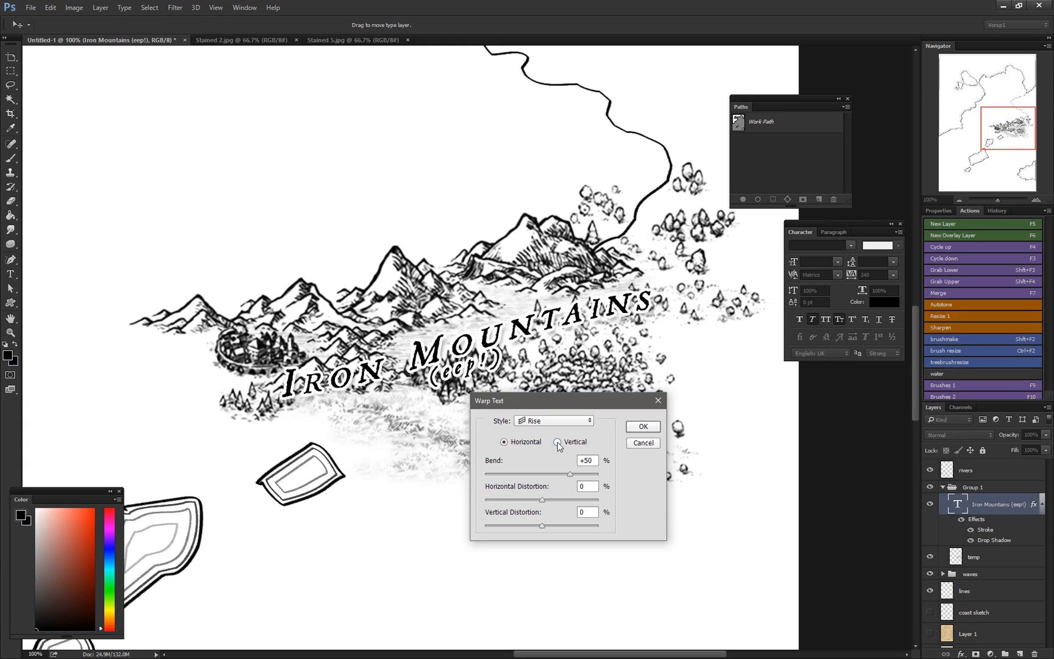
left_click(558, 443)
left_click(506, 442)
left_click_drag(549, 474, 550, 474)
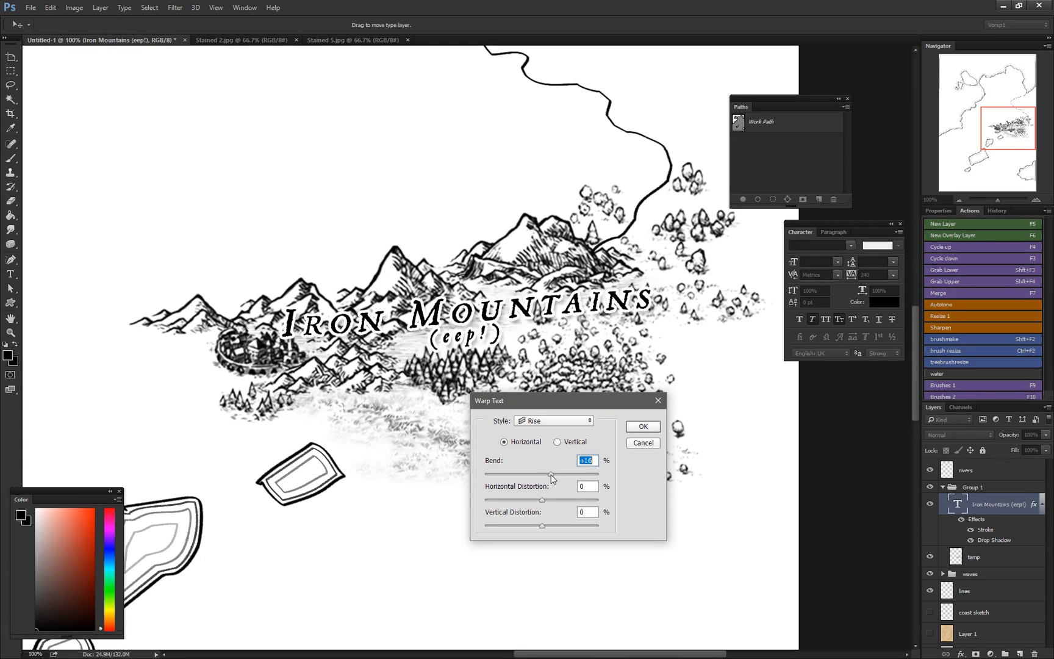
left_click(640, 427)
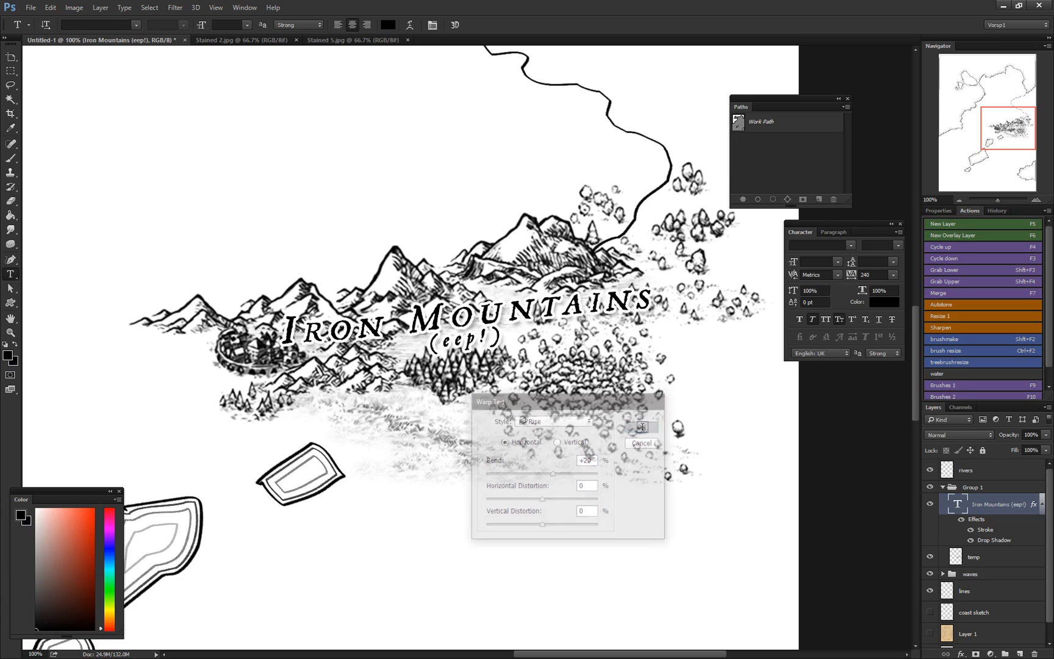
Step: Shift the warped label slightly up over the mountains and set its "Iron Mountains" line to 14 pt
left_click(493, 296)
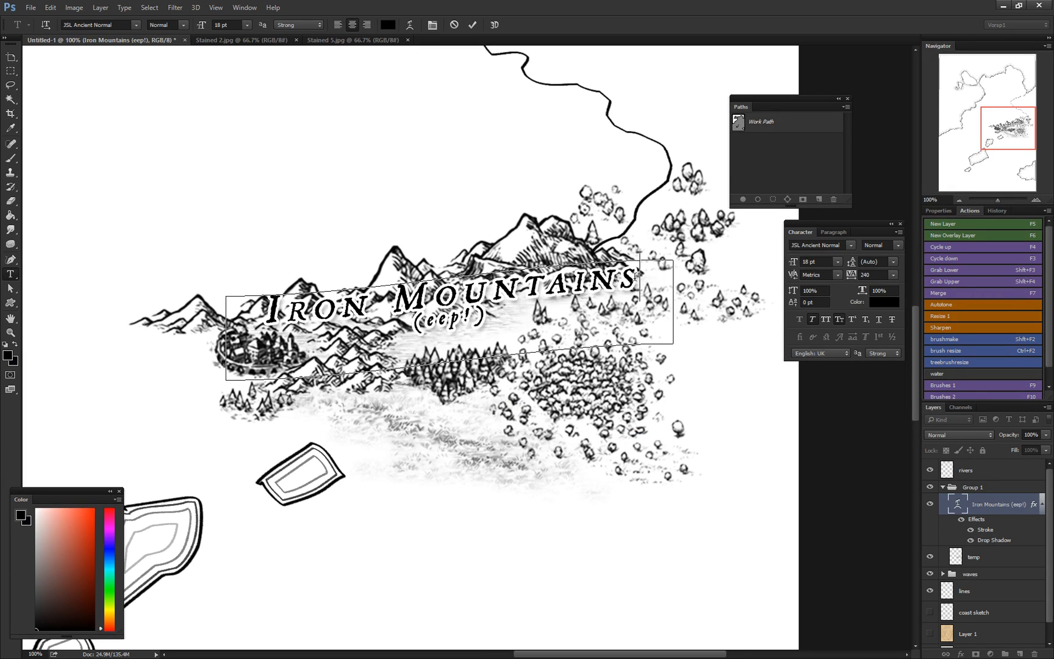
left_click_drag(645, 276, 226, 287)
left_click(247, 25)
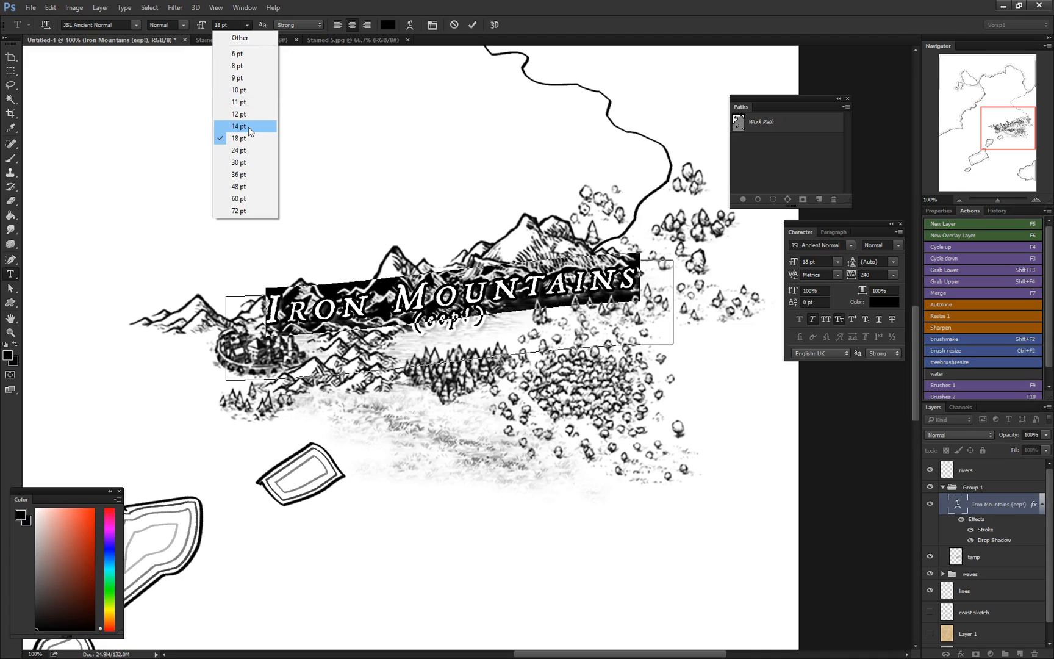
left_click(246, 127)
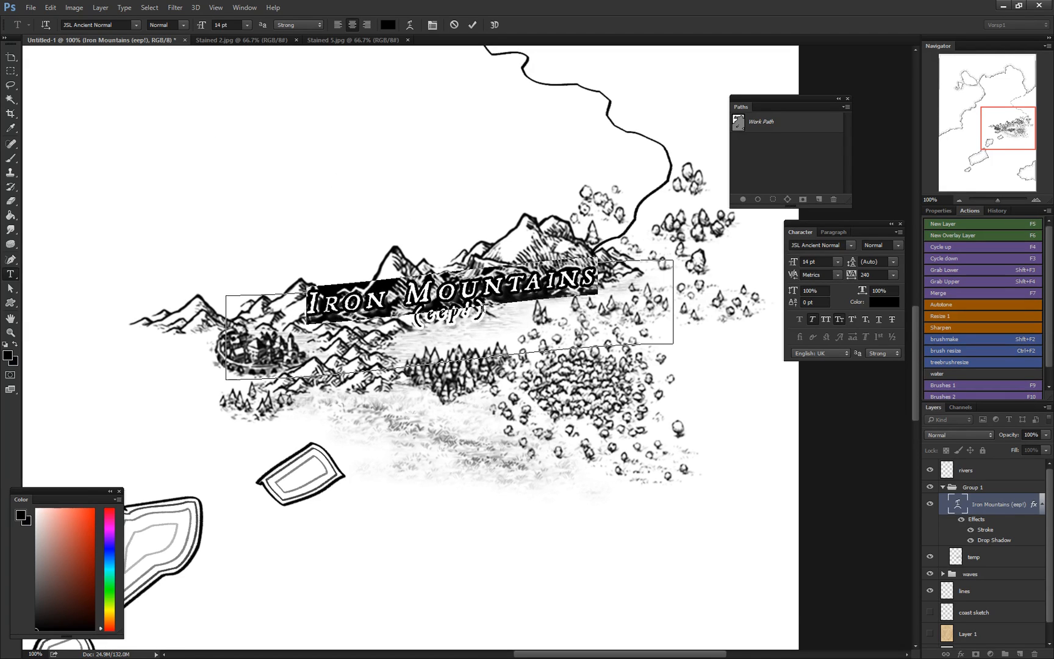
Step: Set the label's "(eep!)" line to 8 pt and commit the text
left_click_drag(495, 314, 393, 311)
left_click(247, 25)
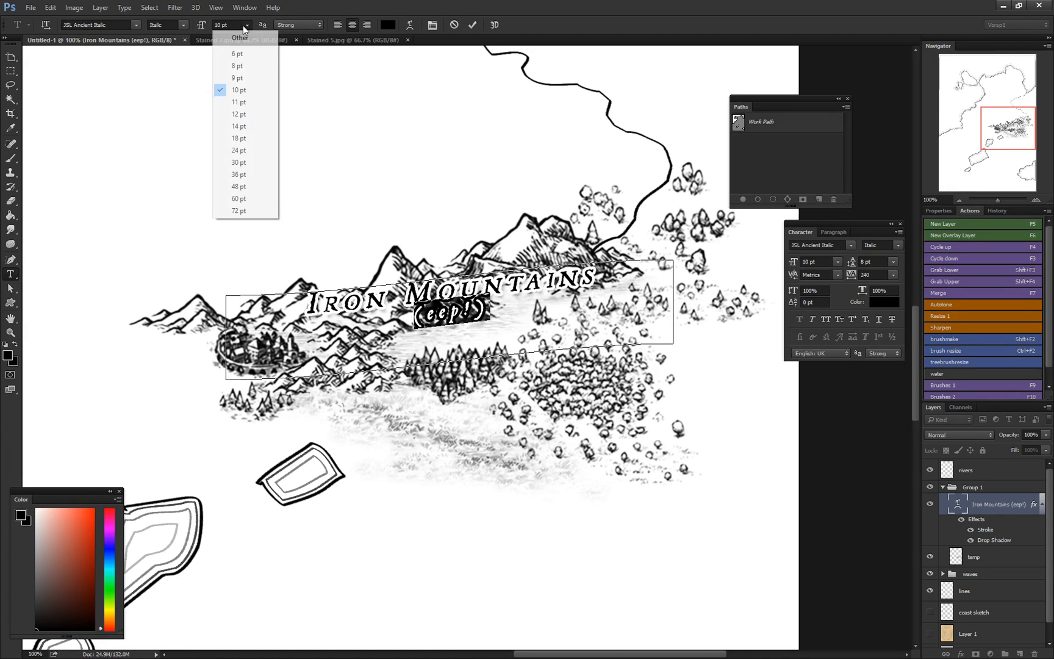
left_click(246, 69)
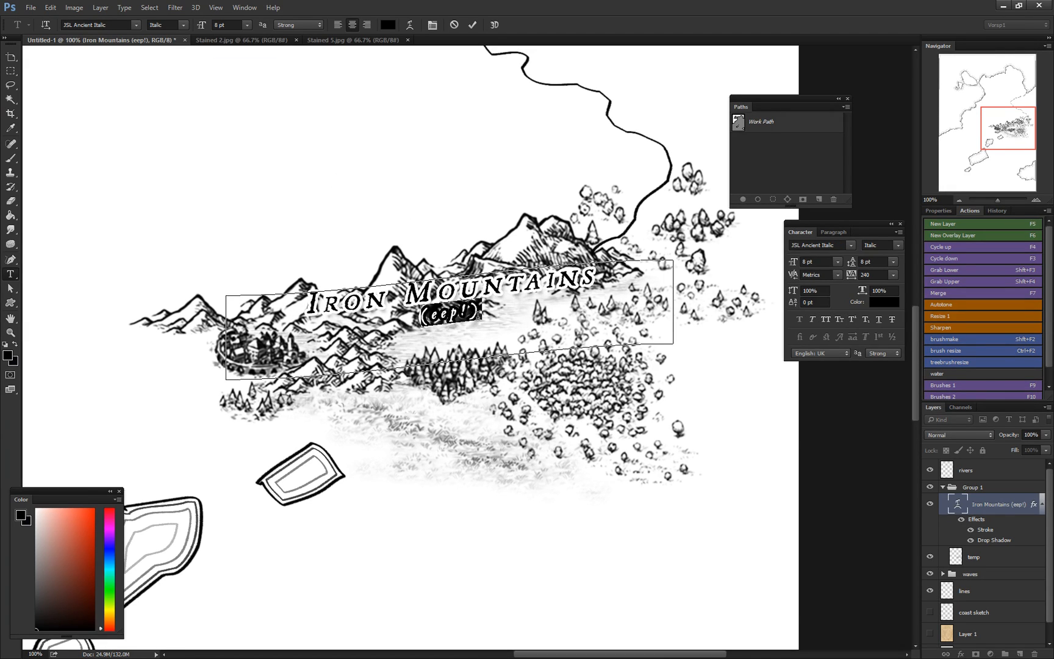
left_click(472, 25)
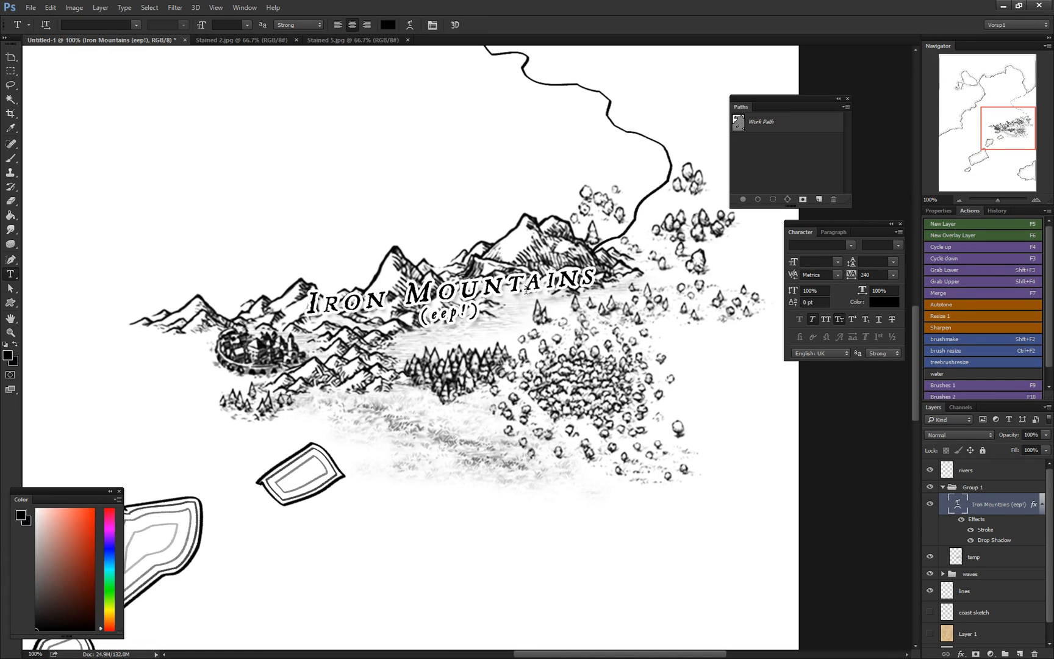
Step: Set the "Iron Mountains" label's stroke size to 4 px
double_click(996, 532)
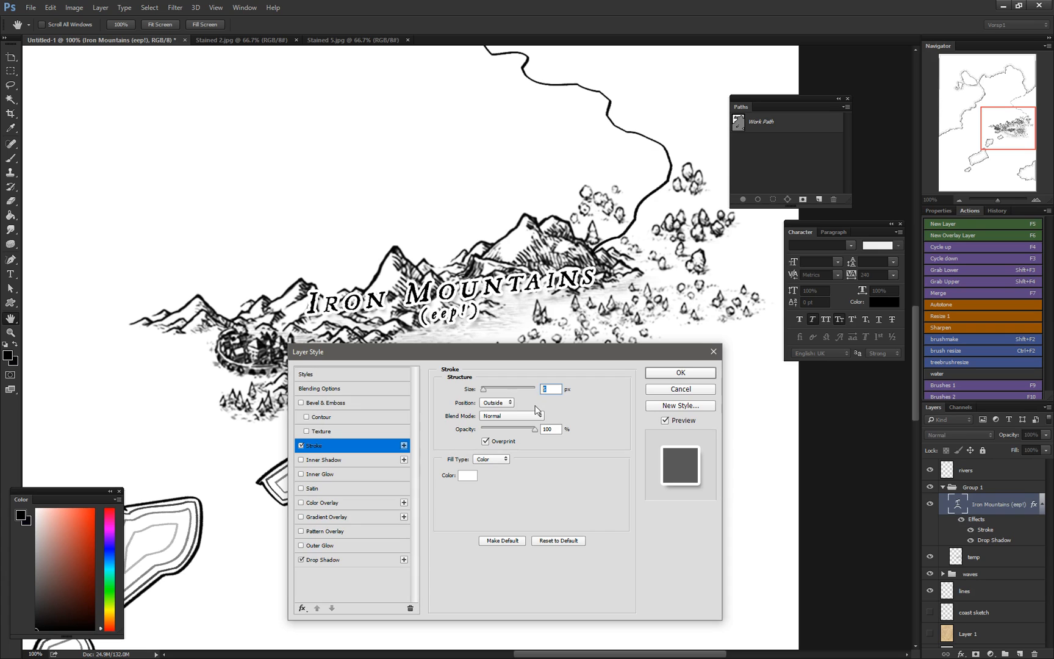
type("4")
left_click(680, 373)
Step: Add a text box below the walled city reading "Great City!", commit it, and nudge it into place
key("t")
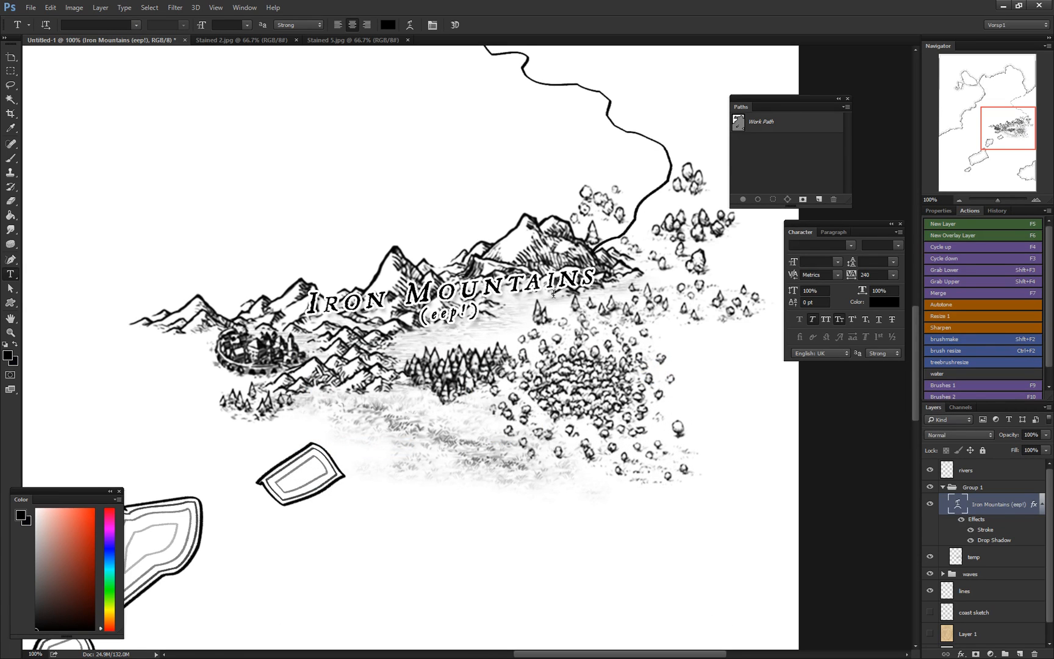
left_click_drag(555, 340, 715, 372)
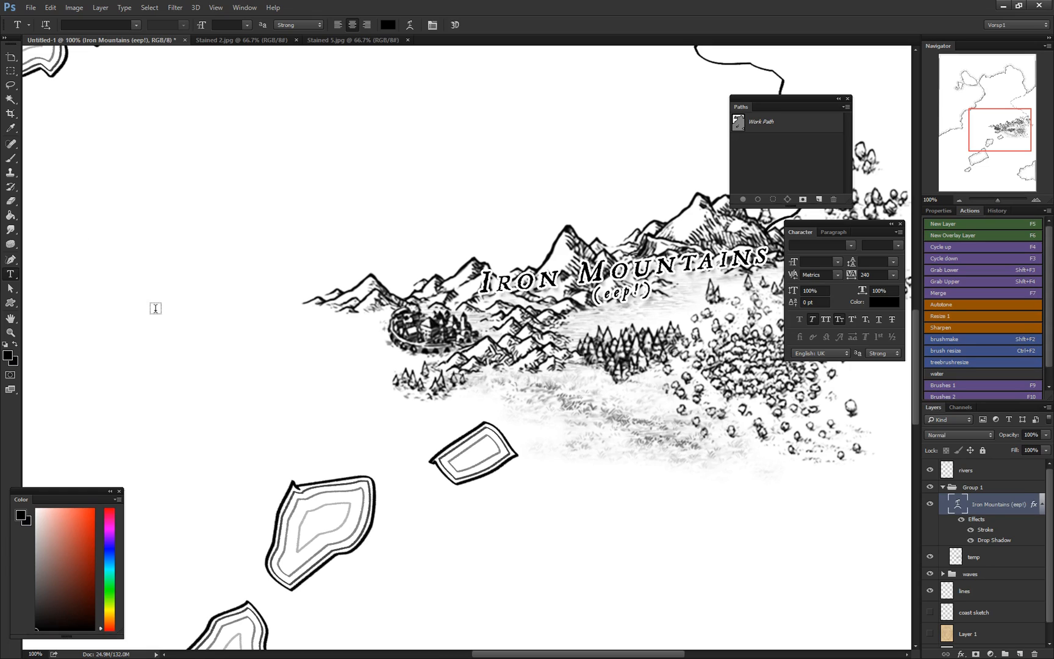
left_click_drag(364, 352, 515, 388)
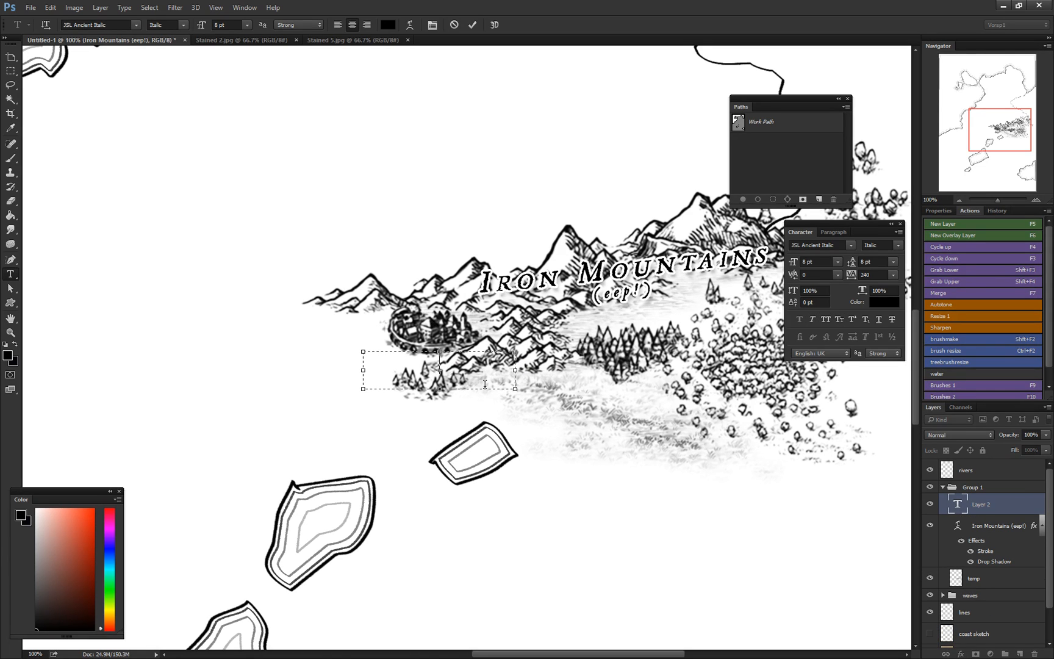
type("Great City")
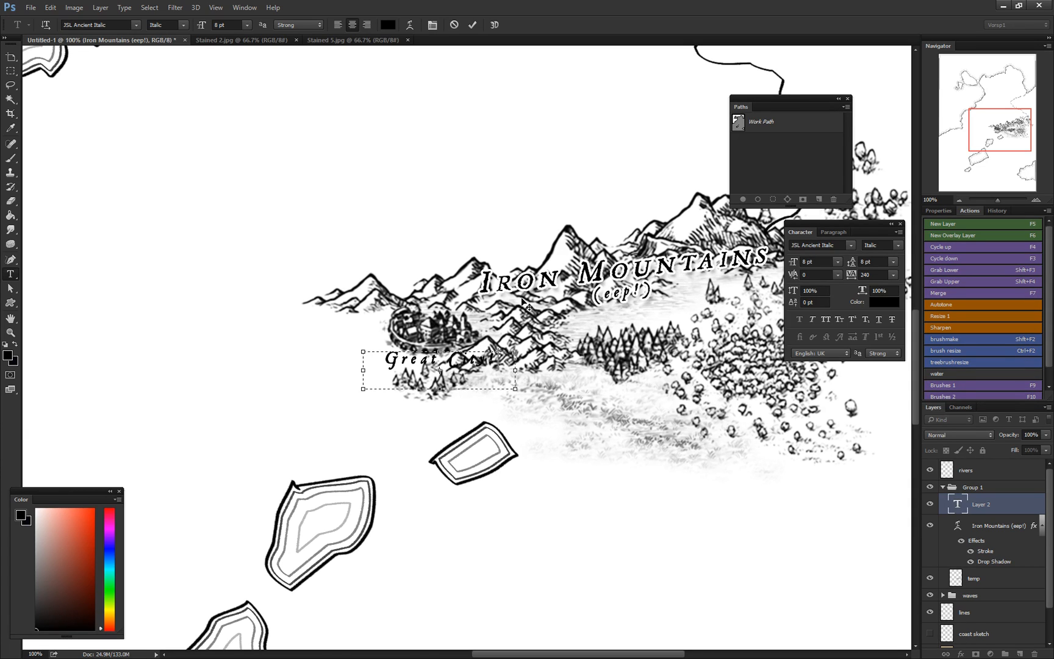
left_click(472, 24)
left_click_drag(462, 363, 467, 366)
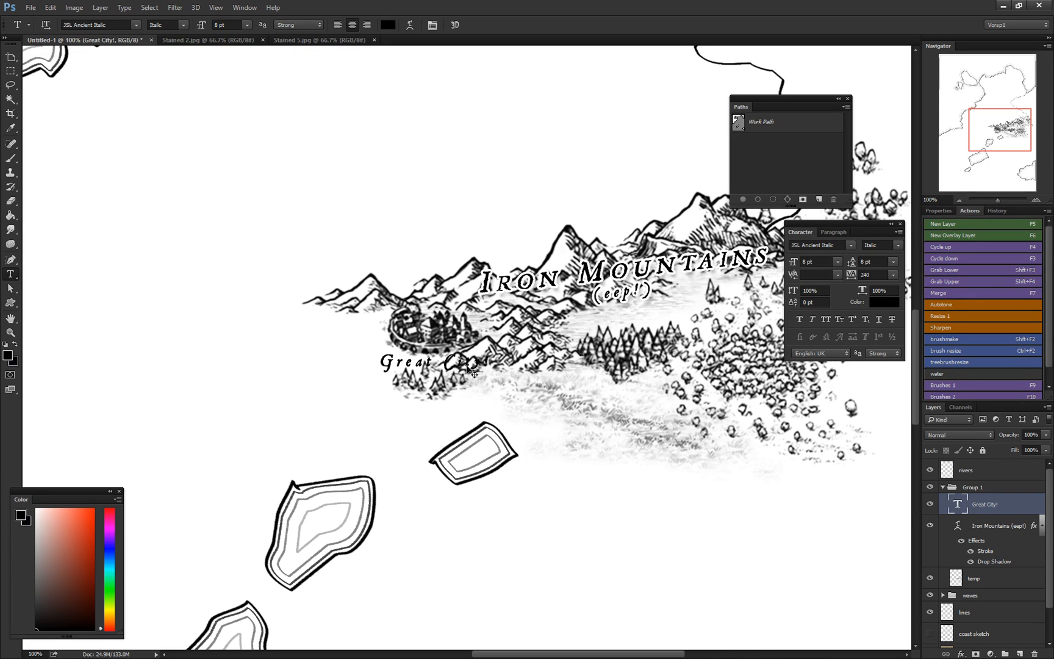
Step: Copy the layer style from the "Iron Mountains" label onto the "Great City!" label
right_click(993, 526)
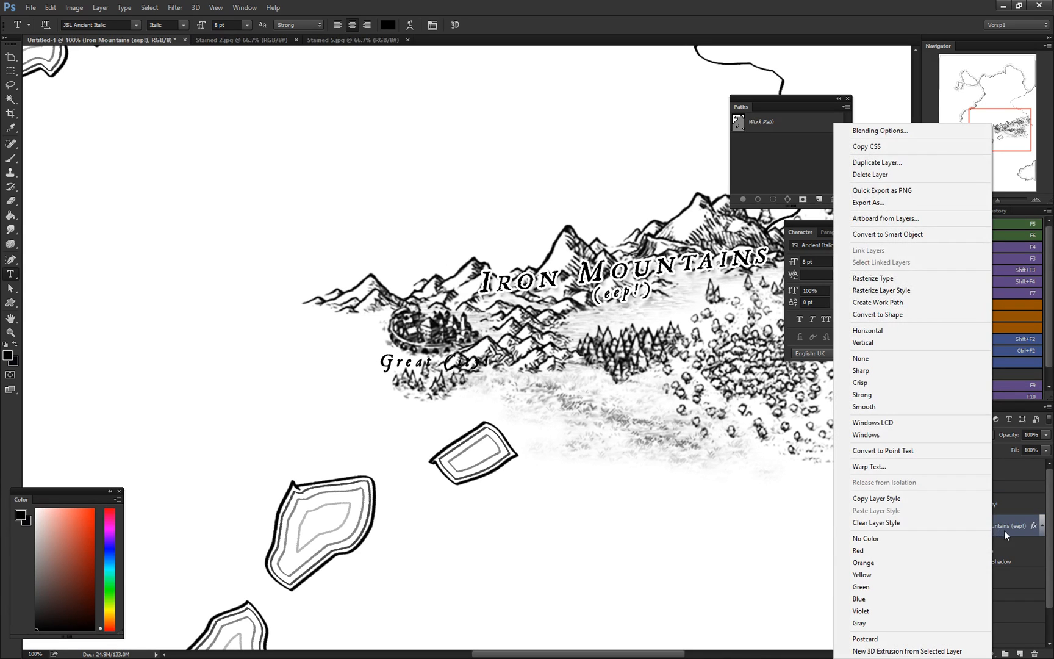
left_click(884, 499)
left_click(982, 505)
right_click(983, 505)
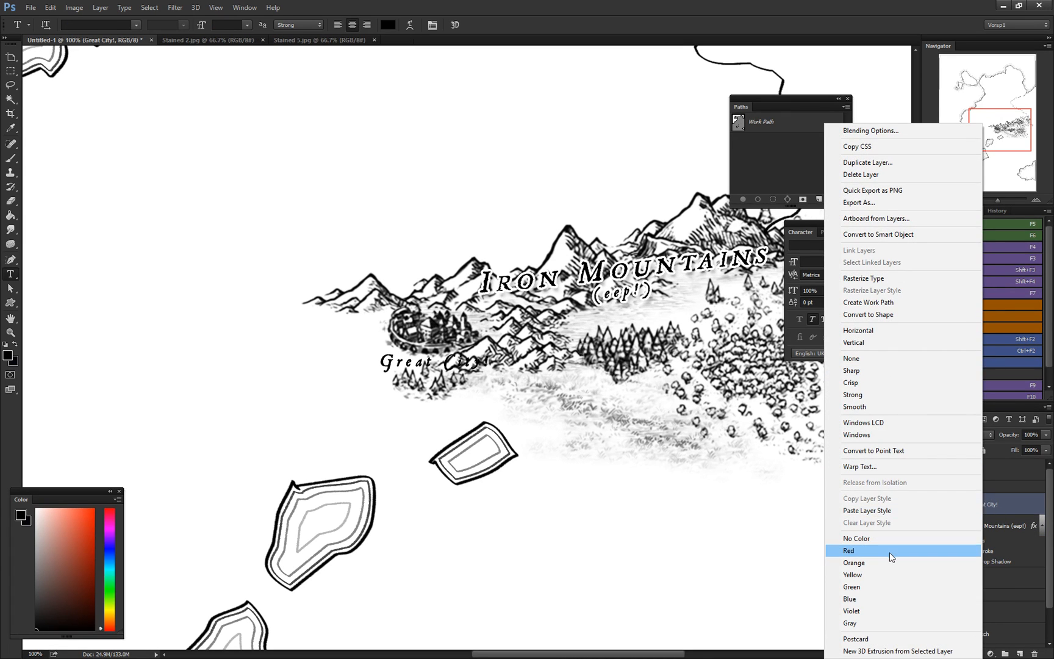
left_click(880, 511)
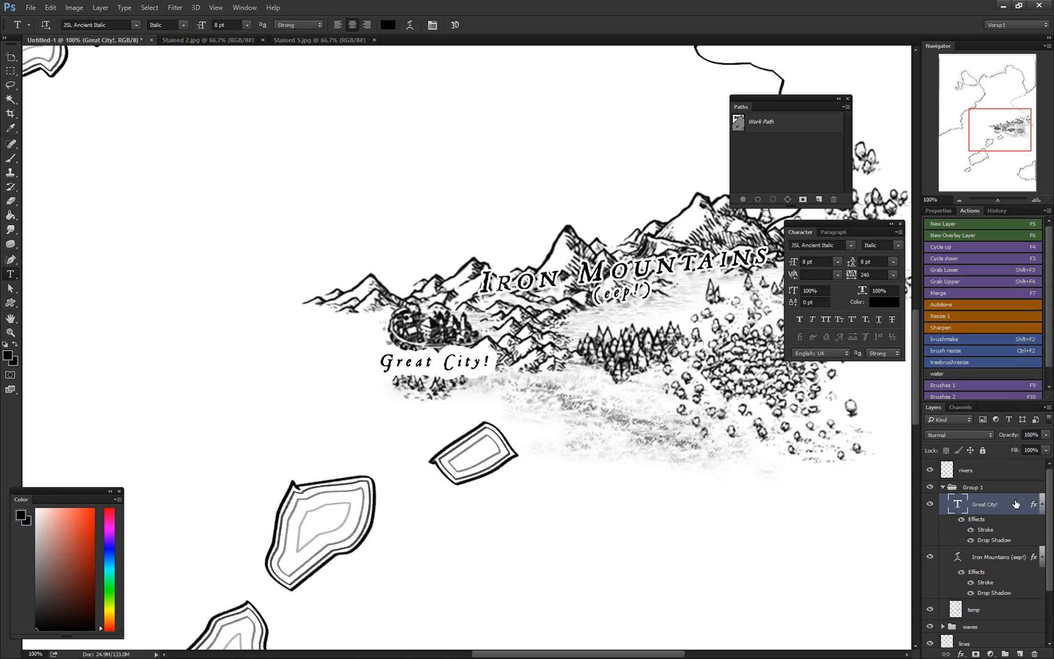
Step: Reduce the stroke size on the "Great City!" label so its white outline is thinner
double_click(986, 529)
mouse_move(434, 348)
left_mouse_down()
mouse_move(485, 356)
mouse_move(474, 437)
left_mouse_up()
left_click(671, 418)
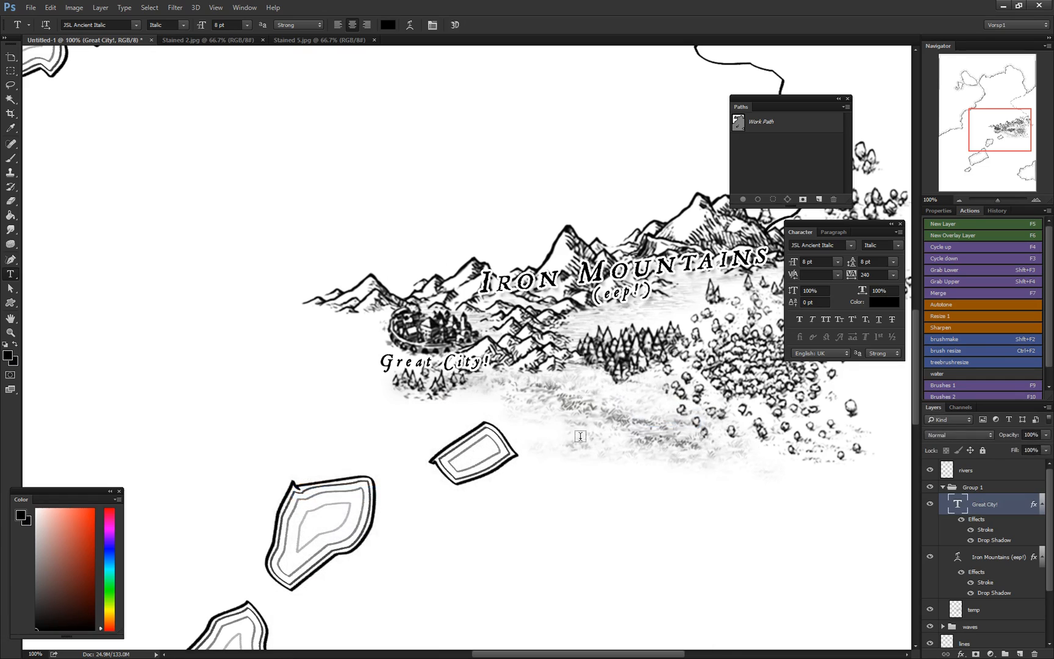
Step: Change the "Great City!" label's font style to Normal, set its tracking to 0 and commit the text
left_click(467, 363)
left_click_drag(491, 362, 322, 367)
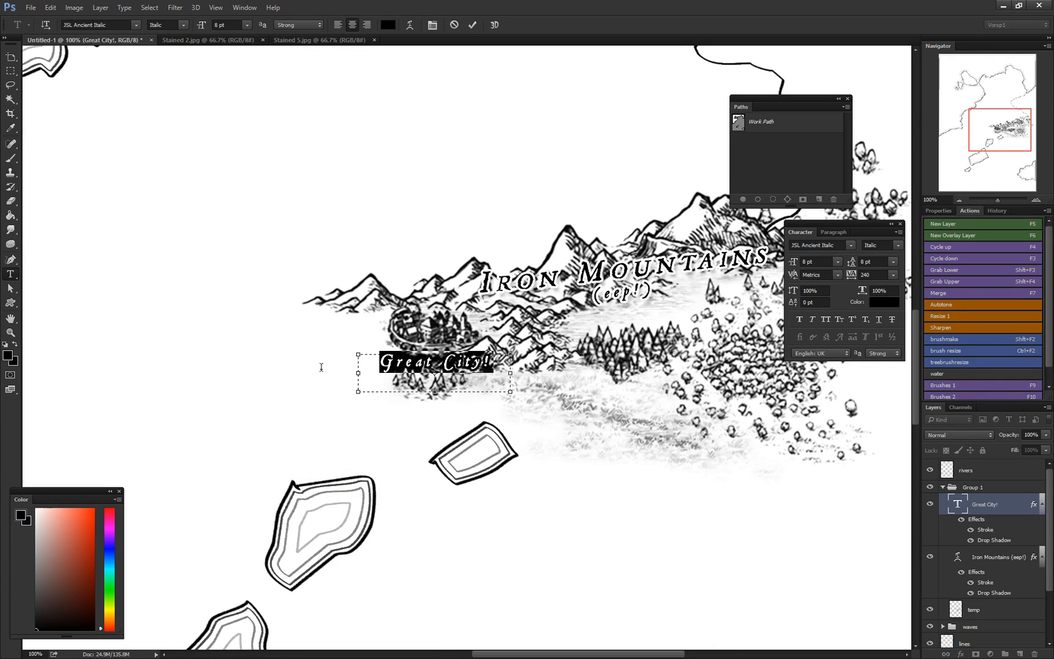
left_click(185, 25)
left_click(183, 34)
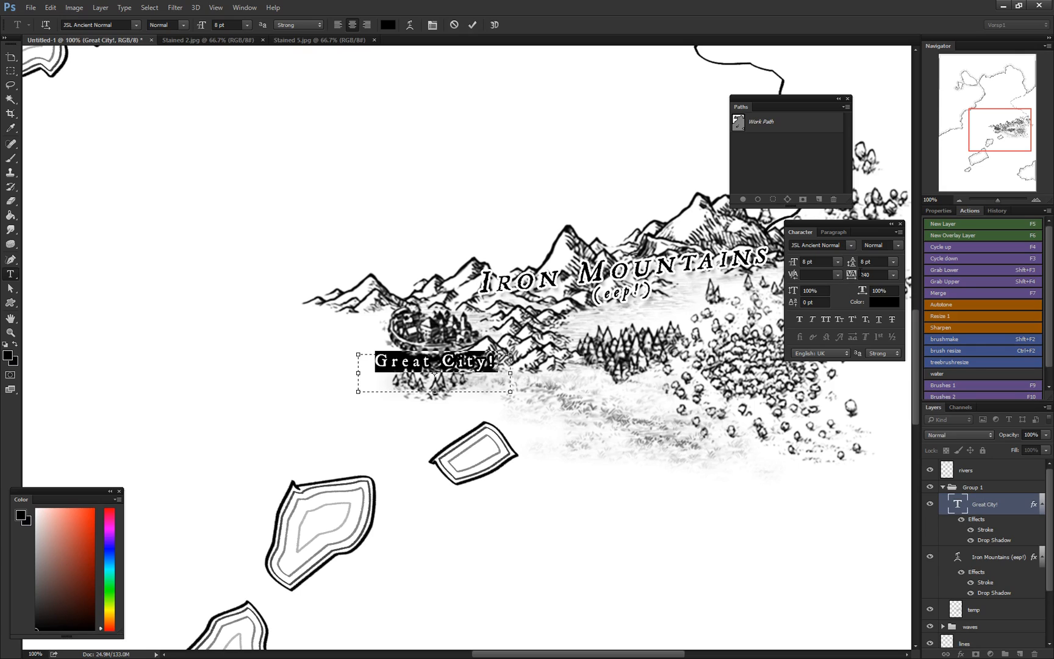
left_click(862, 274)
type("0")
key("Return")
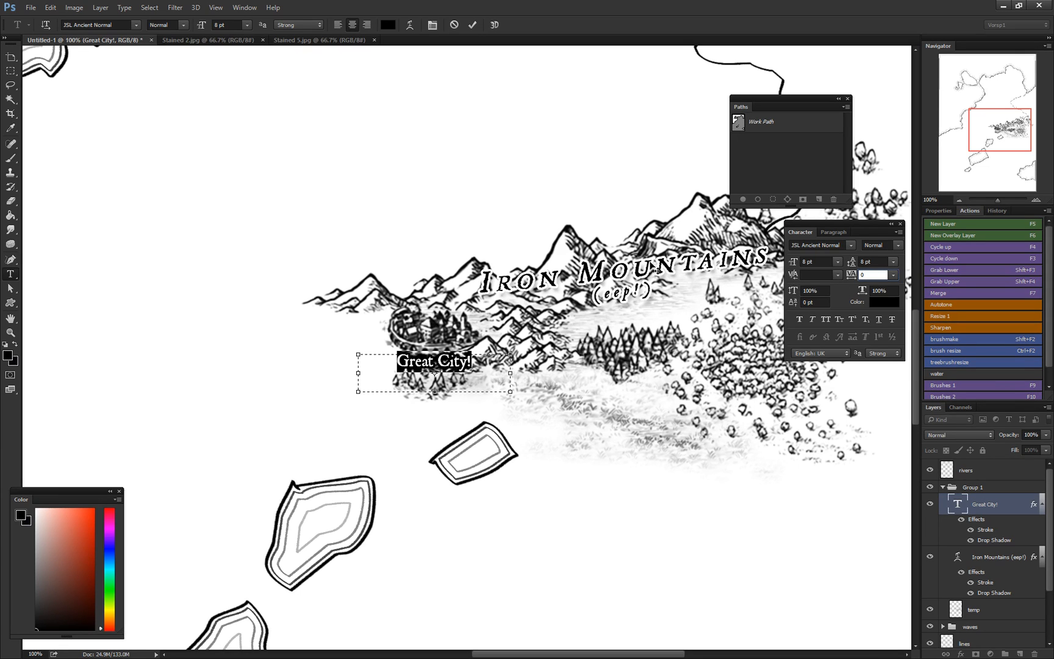
left_click(474, 26)
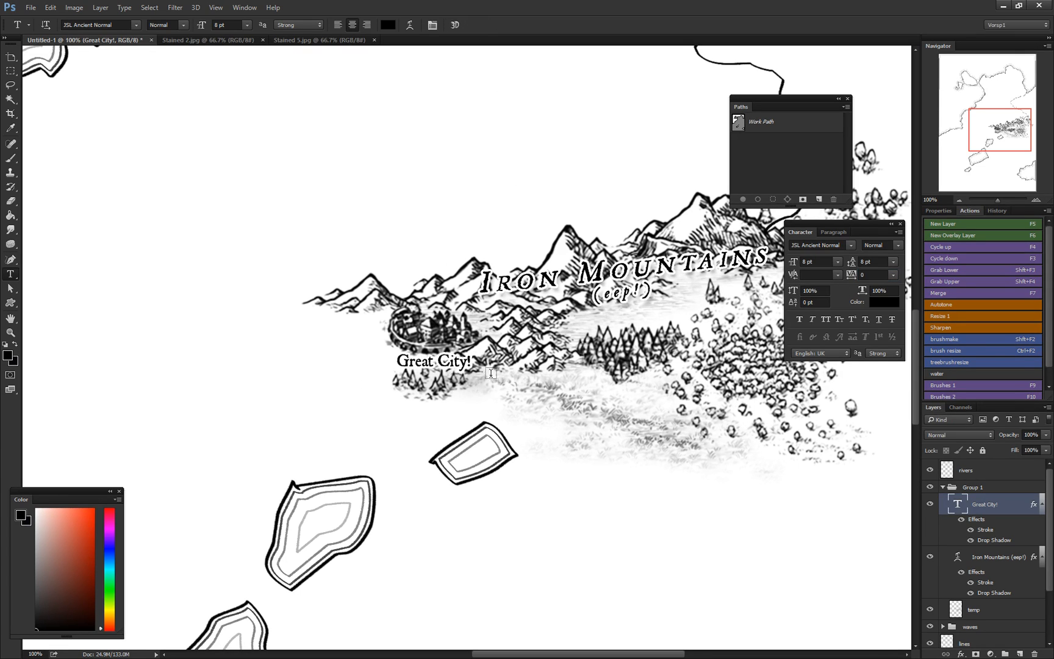
Step: Nudge the "Great City!" label slightly and apply small caps to its whole text
mouse_move(461, 367)
left_mouse_down()
mouse_move(256, 371)
mouse_move(444, 364)
left_mouse_up()
left_click(484, 364)
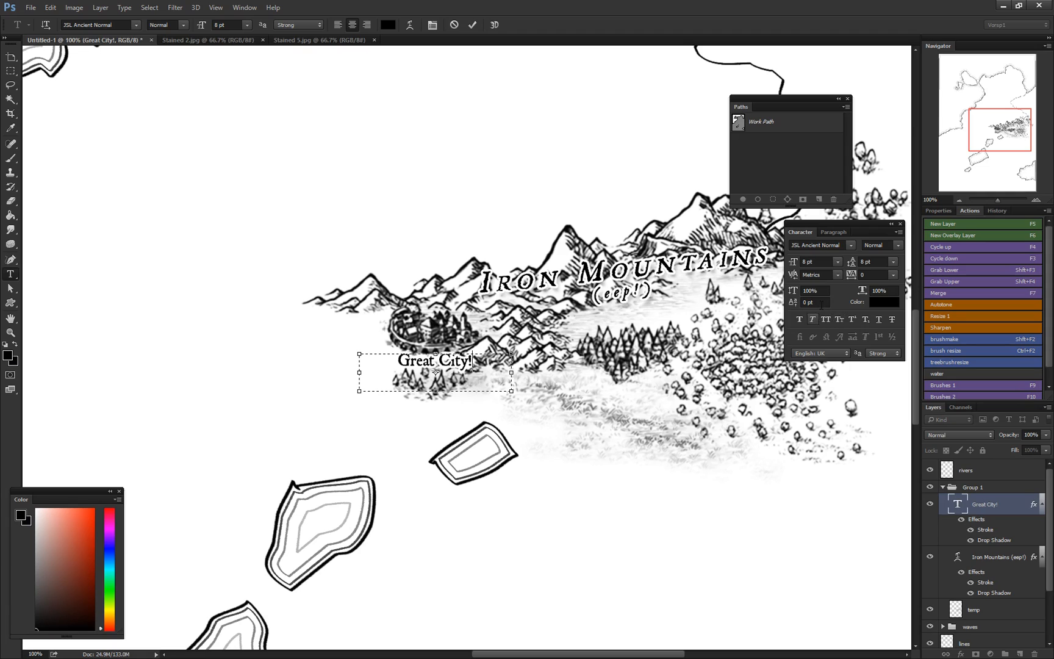
key("shift+Left")
key("shift+Left")
key("shift+Left")
key("shift+Left")
key("shift+Left")
key("shift+Left")
key("shift+Left")
key("shift+Left")
key("shift+Left")
key("shift+Left")
key("shift+Left")
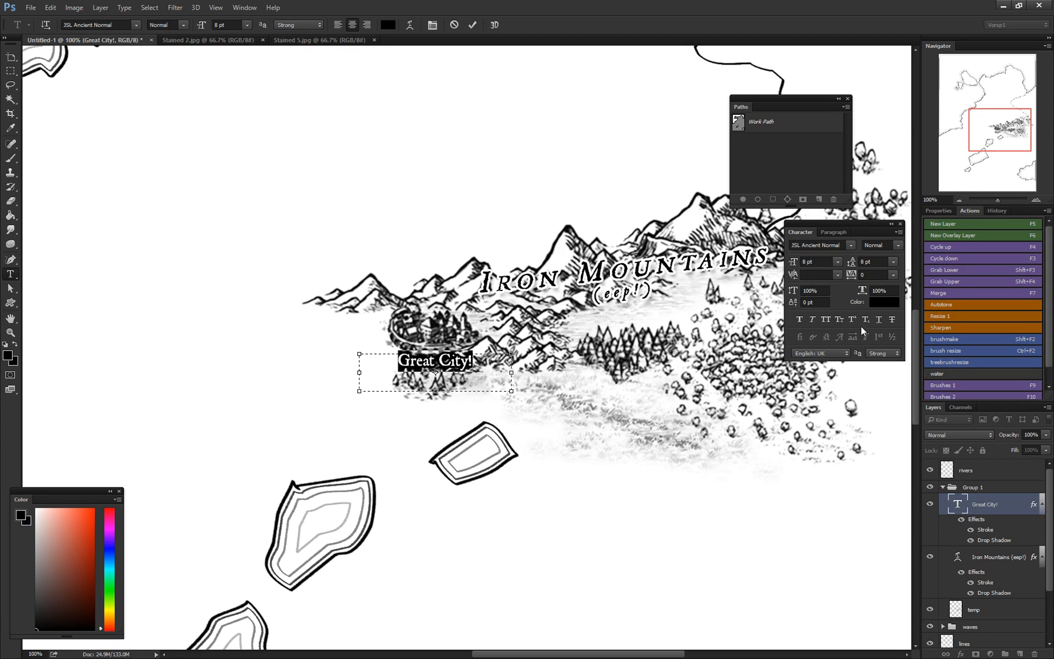
left_click(839, 321)
Step: Remove the exclamation mark from the "Great City!" label and commit the text
left_click(479, 365)
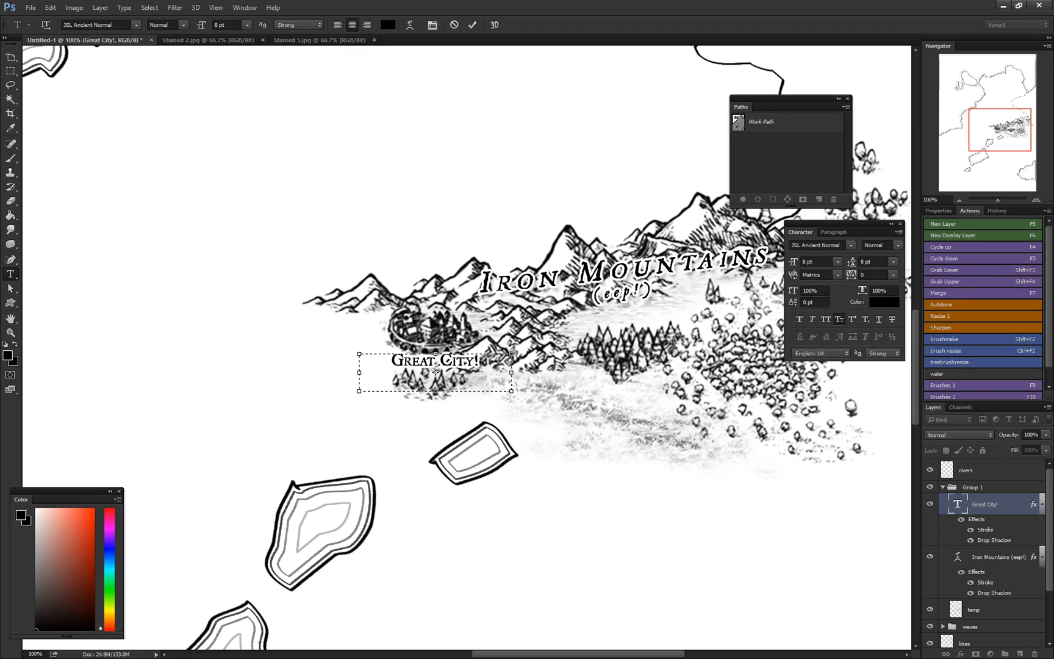
key("BackSpace")
left_click(472, 25)
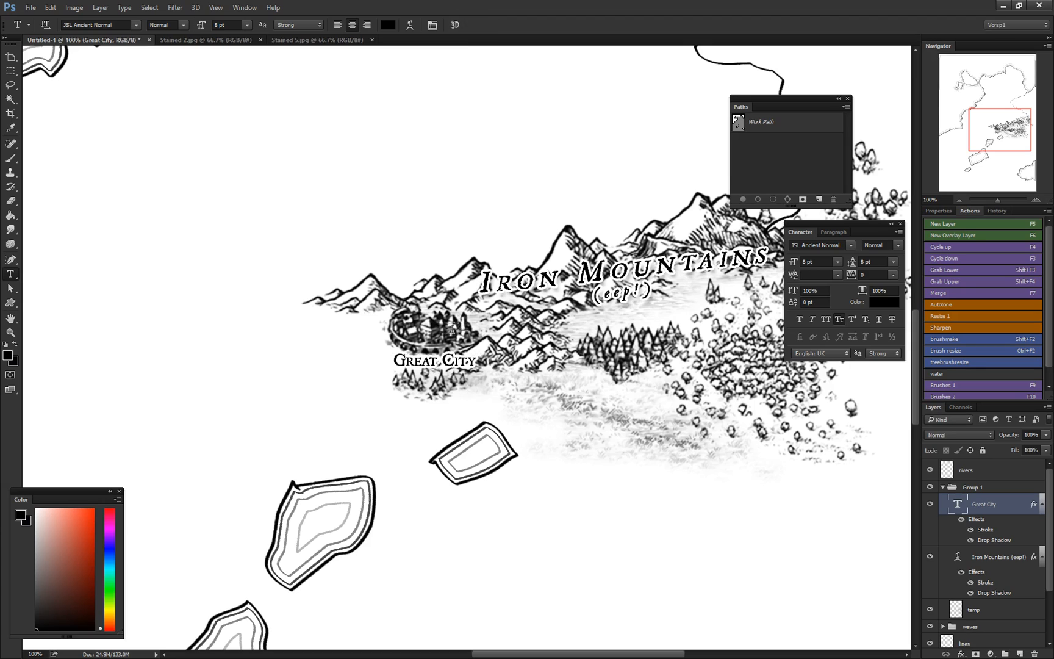
Step: Set the "Great City" label's font size to 6 pt, commit it, and shift it slightly under the walled city
triple_click(436, 371)
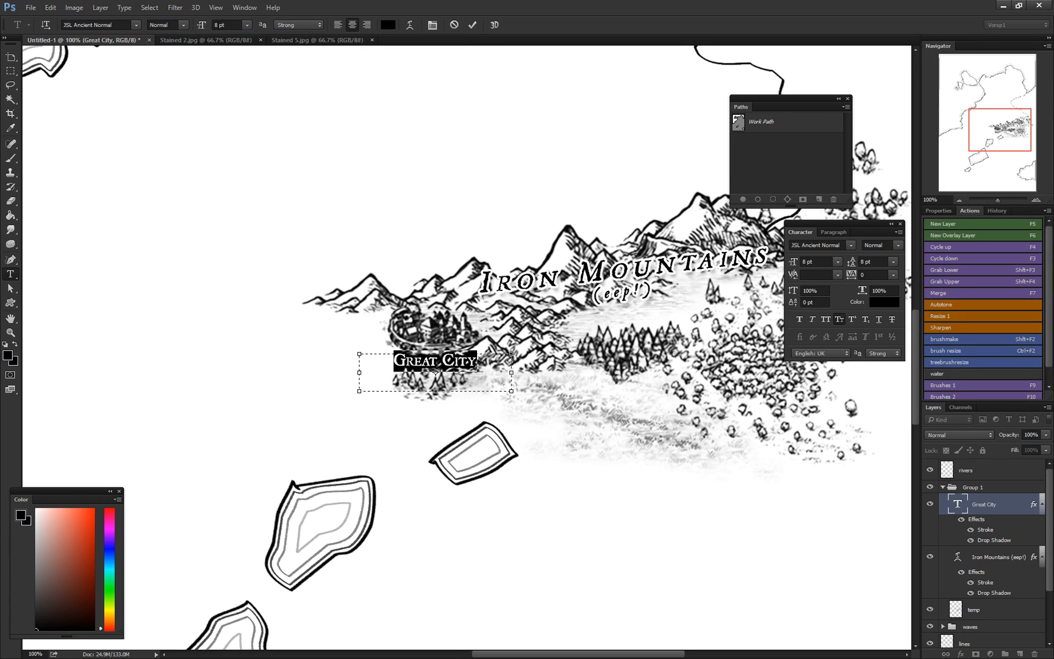
left_click(247, 24)
left_click(231, 55)
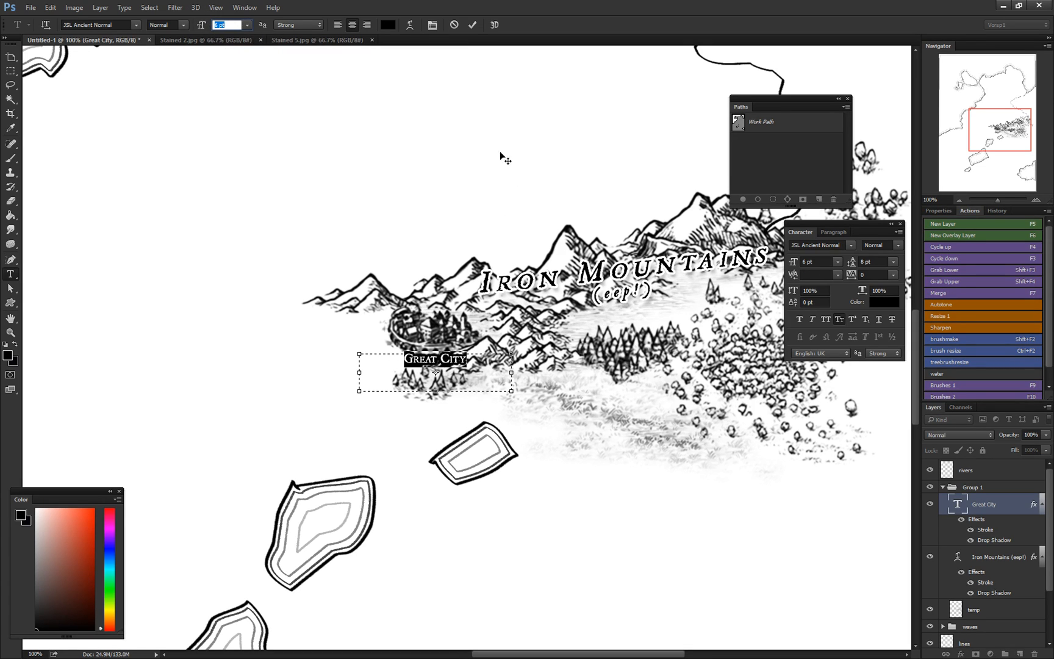
left_click(472, 24)
left_click_drag(433, 364, 425, 361)
Step: Examine the whole map and the labelled mountain and city area at several magnifications
left_click_drag(674, 350, 430, 381)
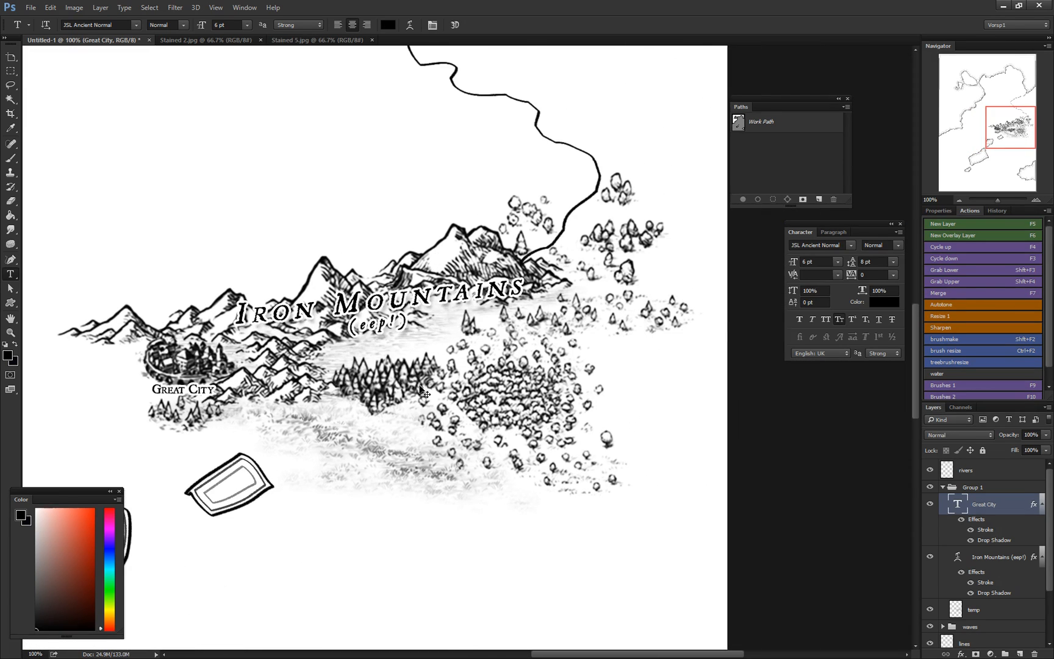
key("ctrl+minus")
key("ctrl+minus")
mouse_move(435, 295)
left_mouse_down()
mouse_move(417, 261)
mouse_move(403, 370)
mouse_move(395, 302)
left_mouse_up()
left_click_drag(396, 388, 484, 303)
left_click_drag(428, 353, 482, 365)
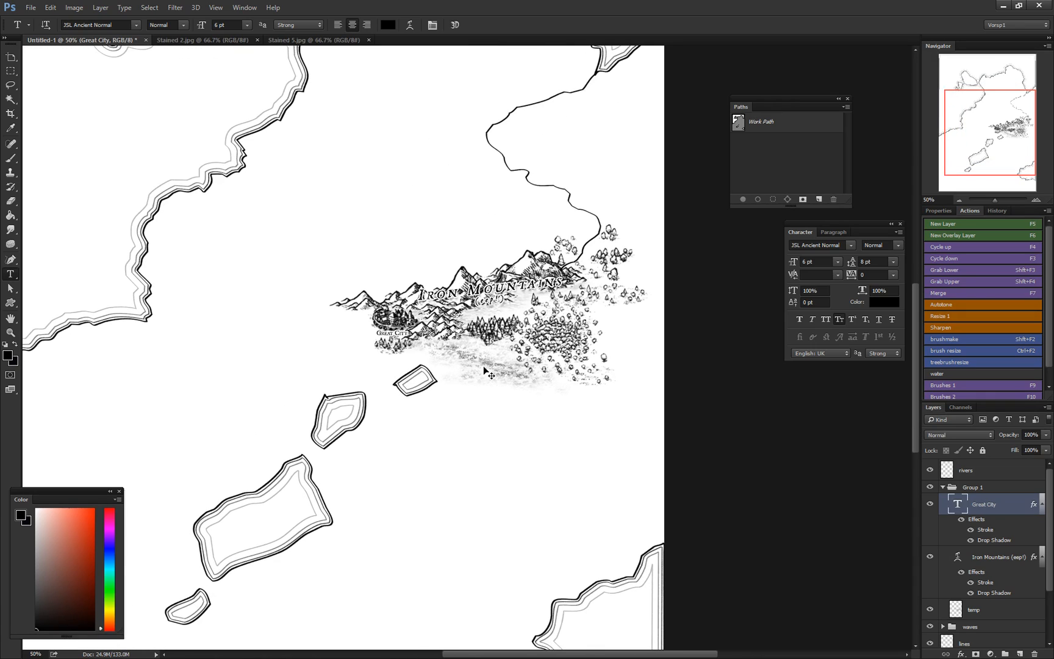
scroll(483, 366, "down", 1)
scroll(484, 366, "up", 3)
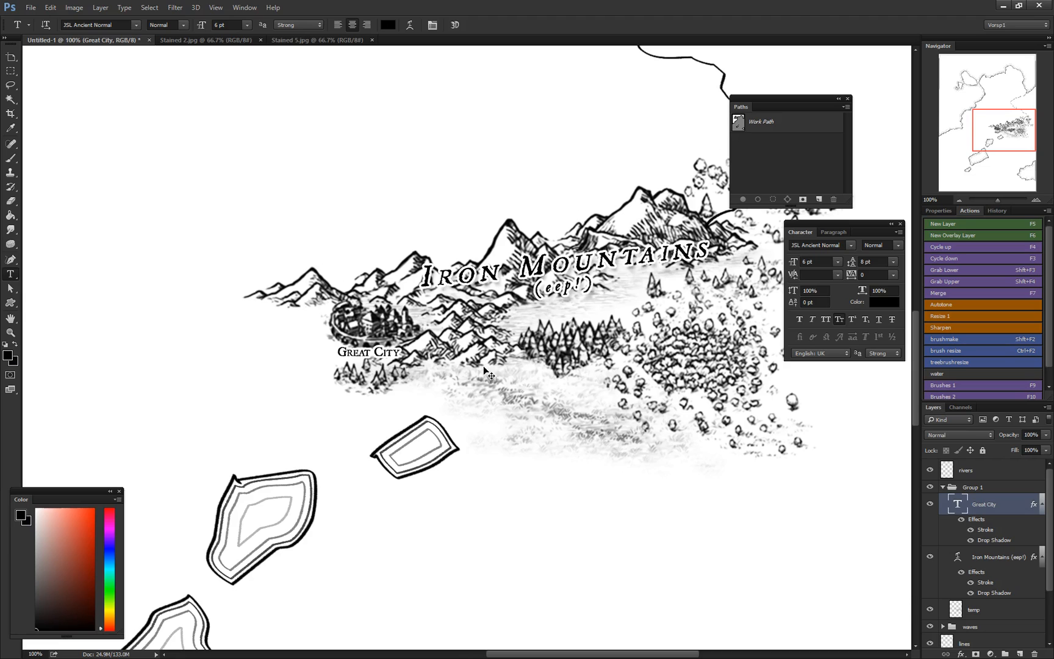
scroll(483, 365, "down", 3)
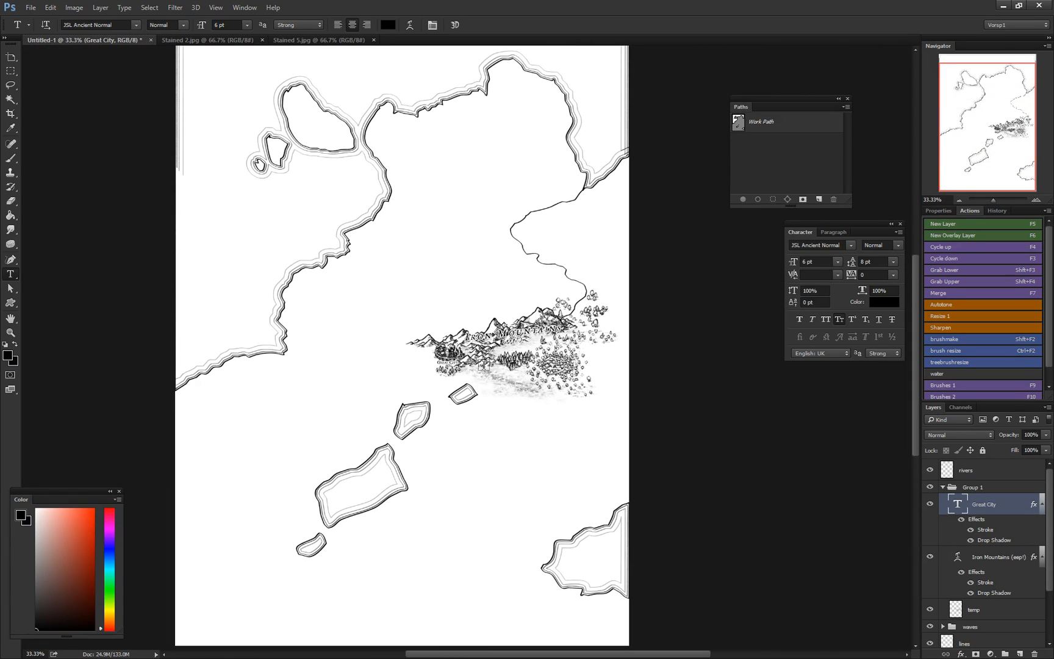
scroll(483, 365, "up", 1)
scroll(483, 367, "down", 2)
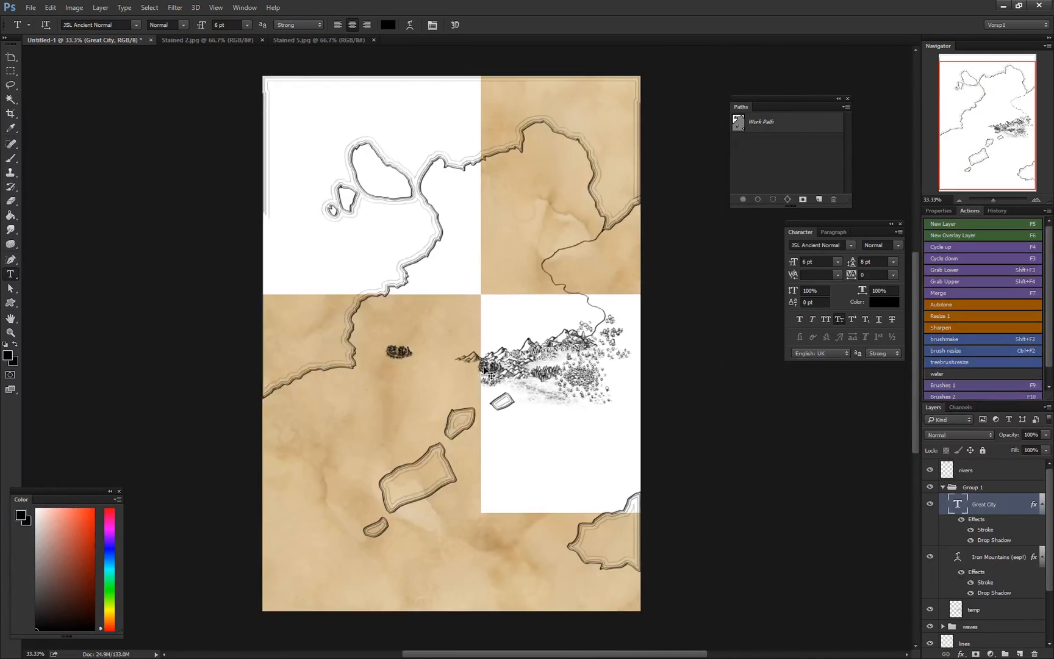
scroll(484, 367, "up", 1)
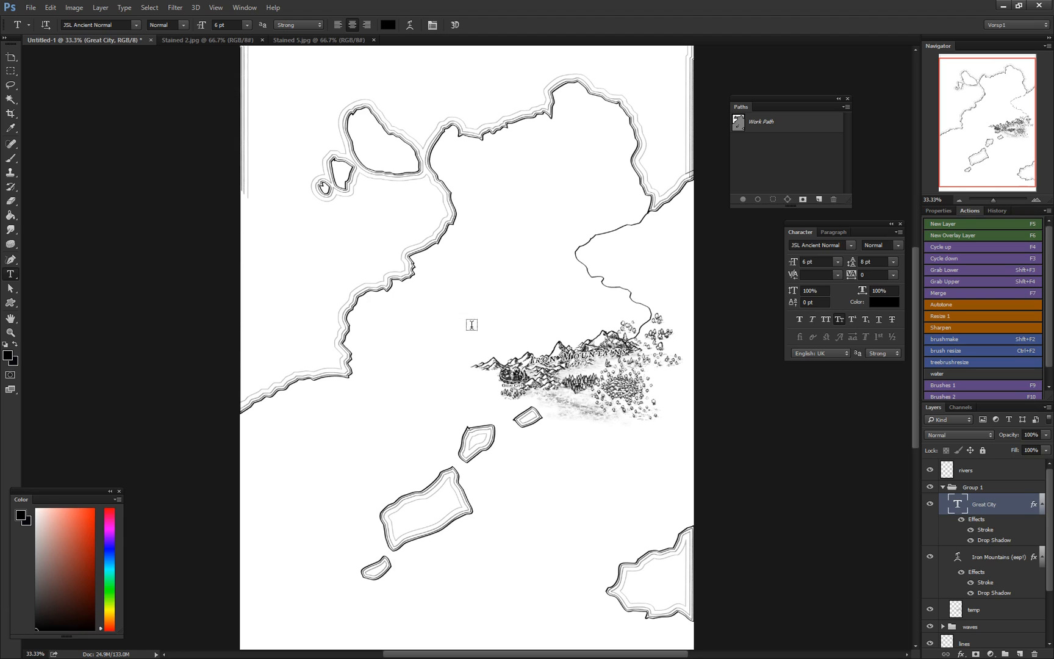
left_click_drag(456, 302, 430, 292)
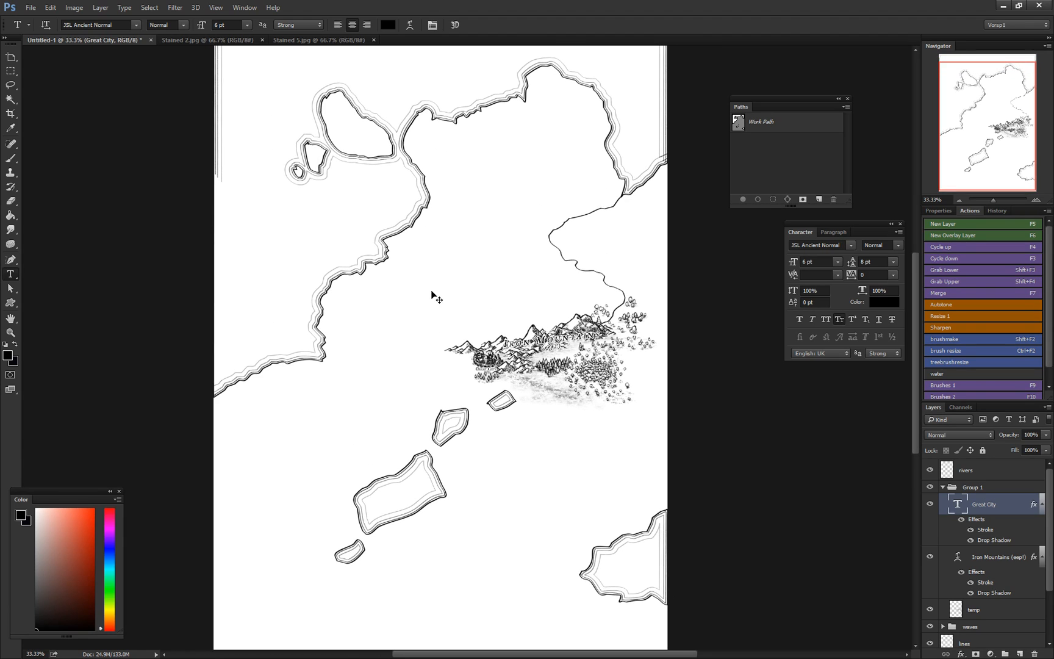
key("ctrl+plus")
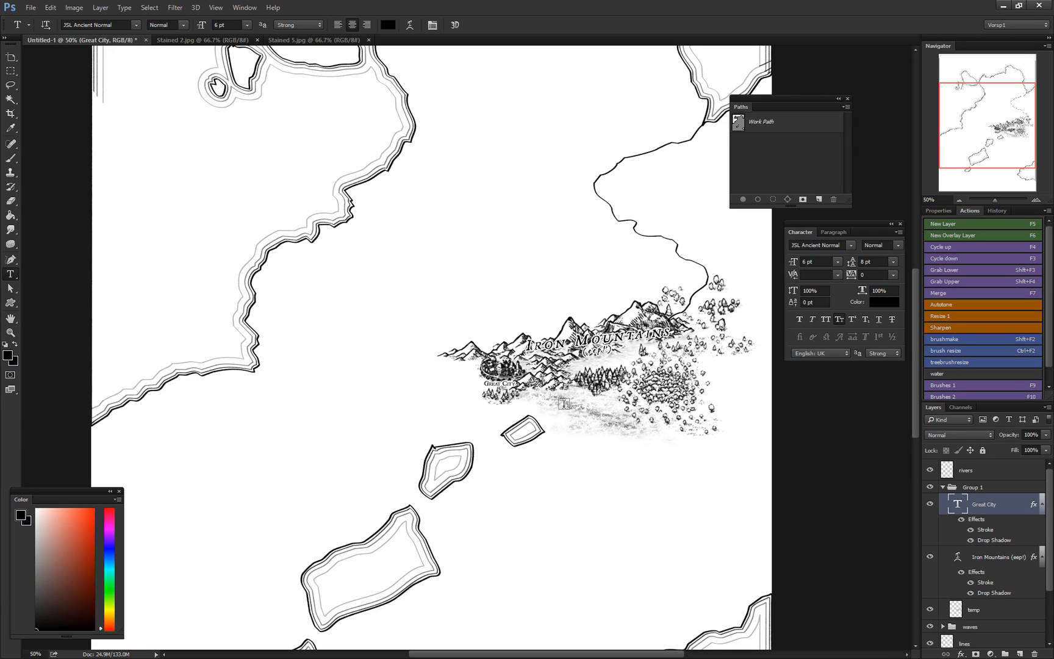
scroll(566, 410, "up", 3)
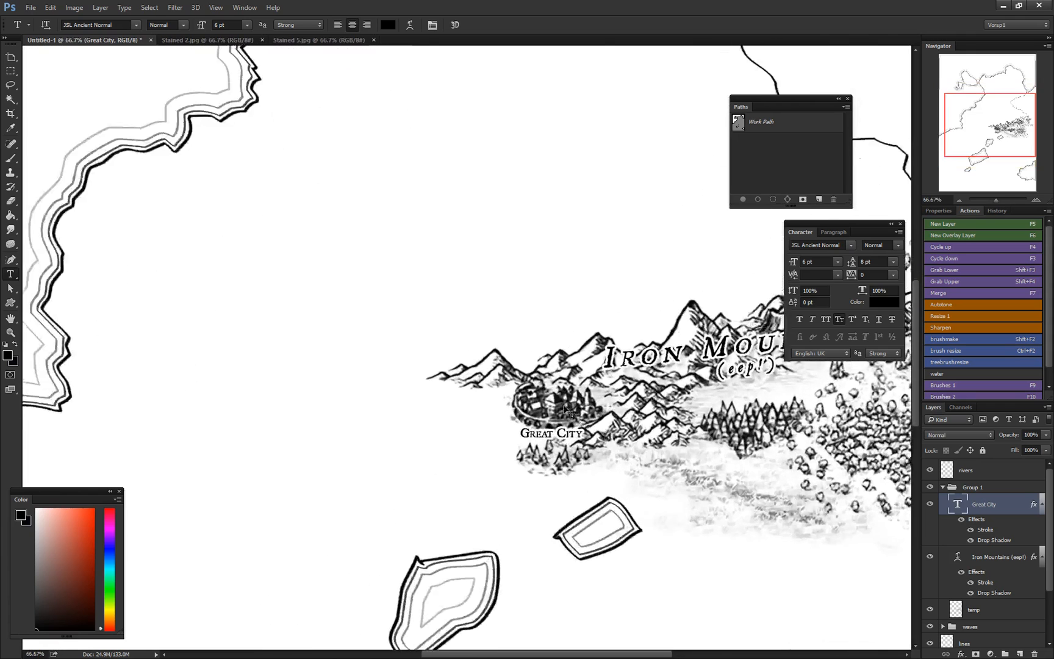
scroll(565, 407, "down", 1)
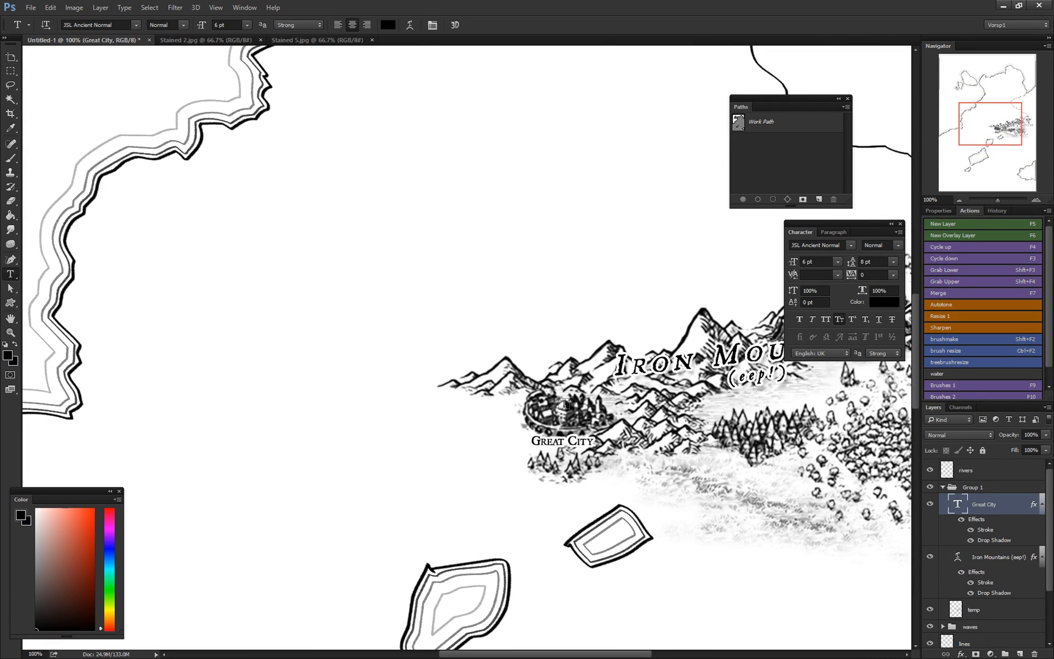
scroll(563, 403, "down", 2)
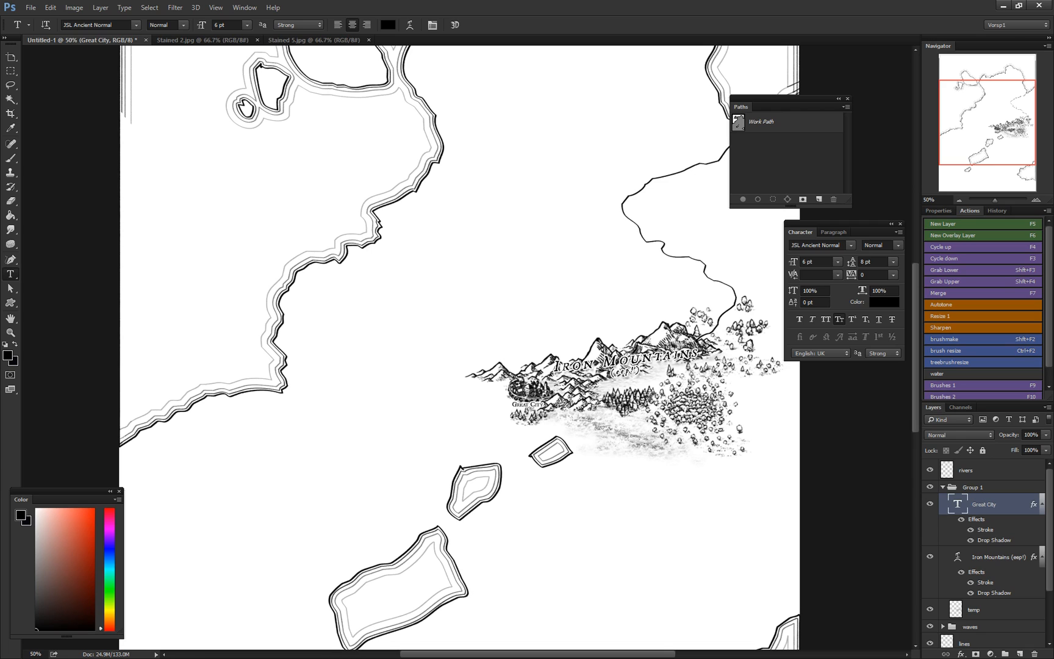
Step: Save the map as the layered Photoshop file example.psd in the map folder
key("ctrl+s")
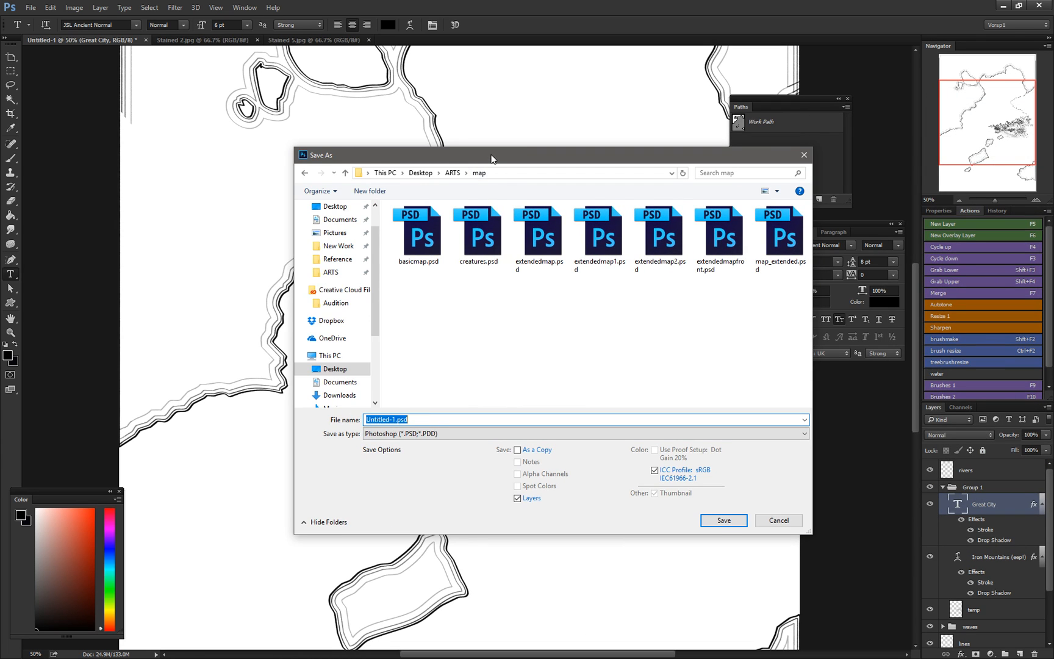
left_click_drag(491, 159, 414, 178)
left_click(322, 435)
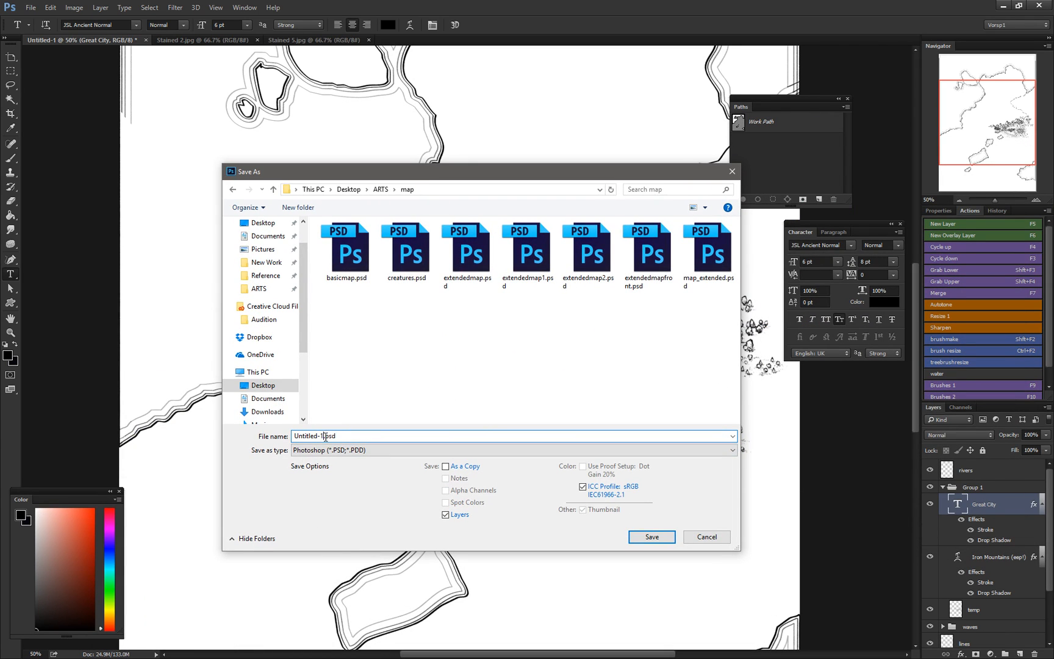
double_click(323, 435)
type("example")
key("Return")
key("Return")
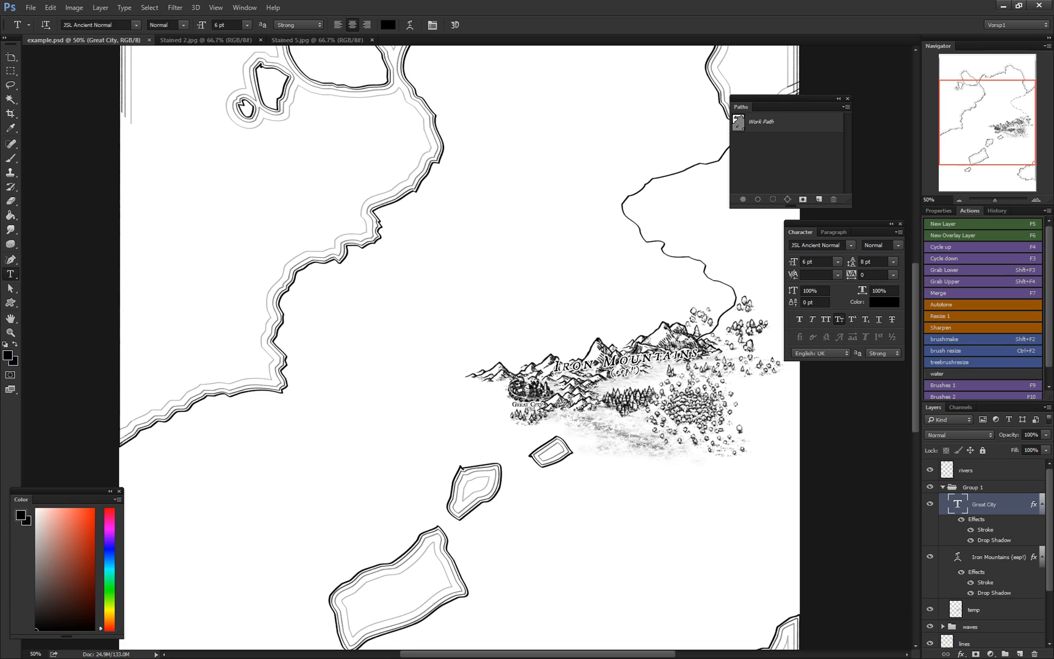
Step: Save a PNG copy of the map as example1.png with Smallest / Slow compression and no interlacing
scroll(980, 615, "down", 3)
scroll(981, 613, "up", 3)
key("ctrl+shift+s")
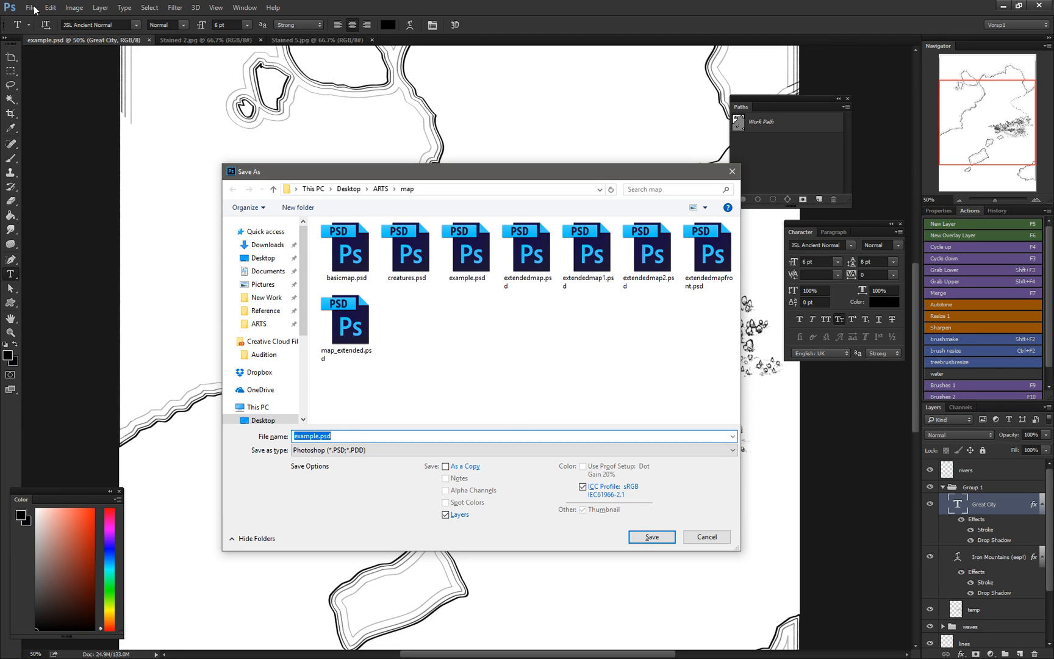
left_click(321, 450)
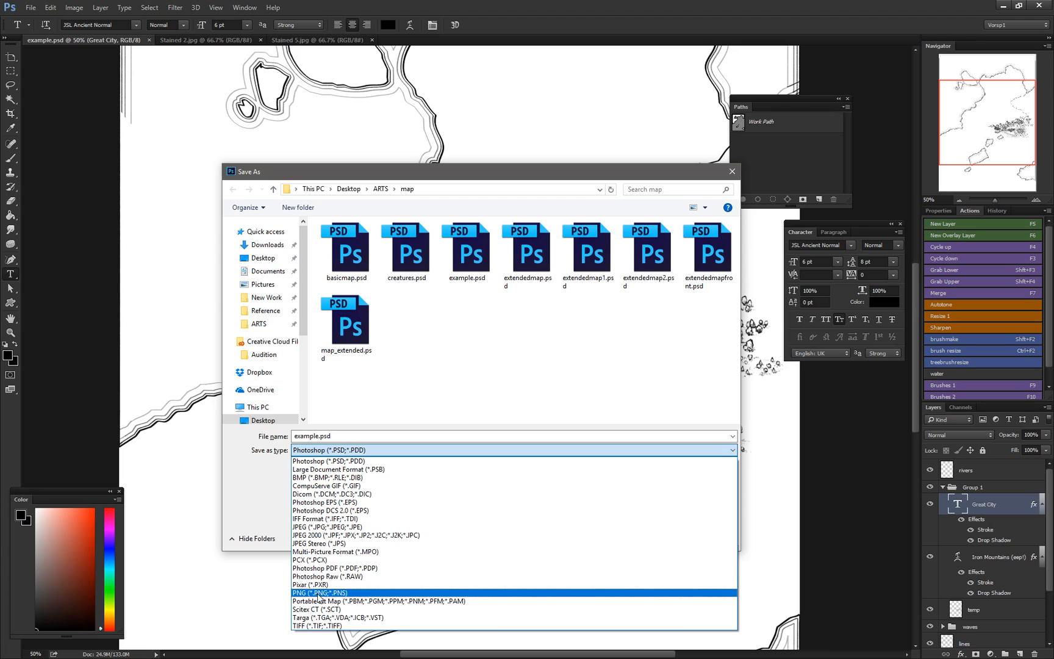
left_click(320, 592)
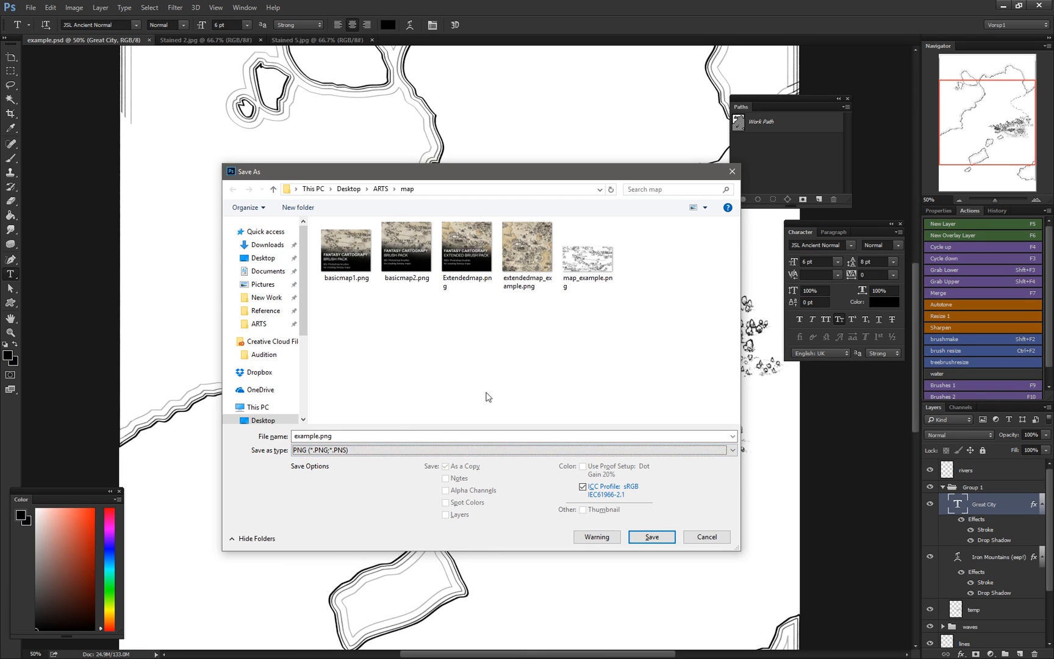
key("shift+Tab")
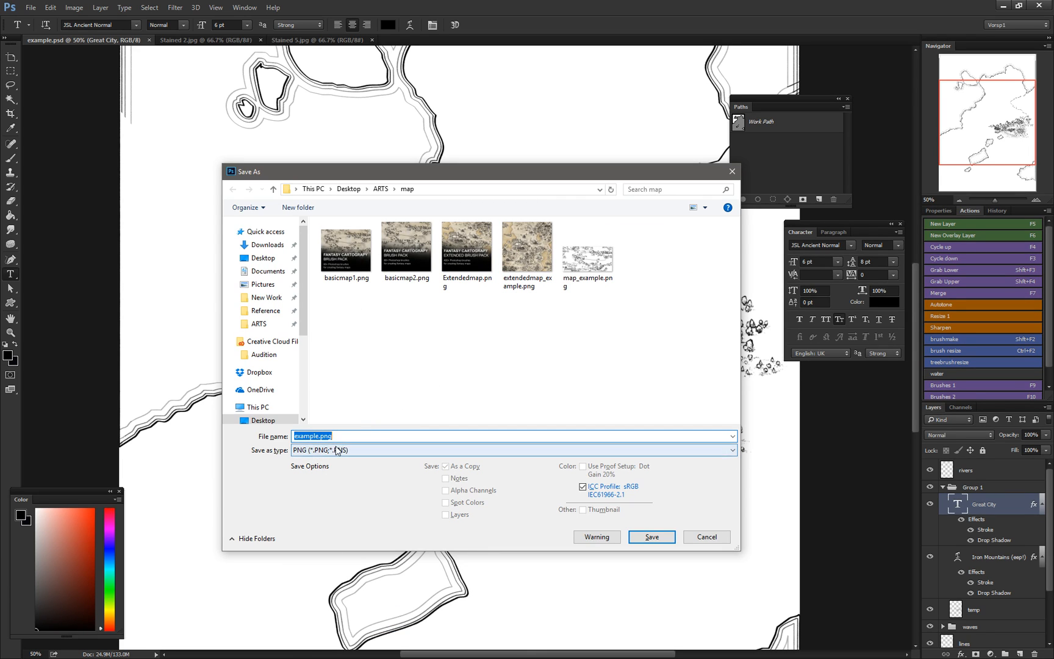
left_click(321, 436)
left_click(325, 435)
left_click(324, 436)
left_click_drag(320, 435, 276, 437)
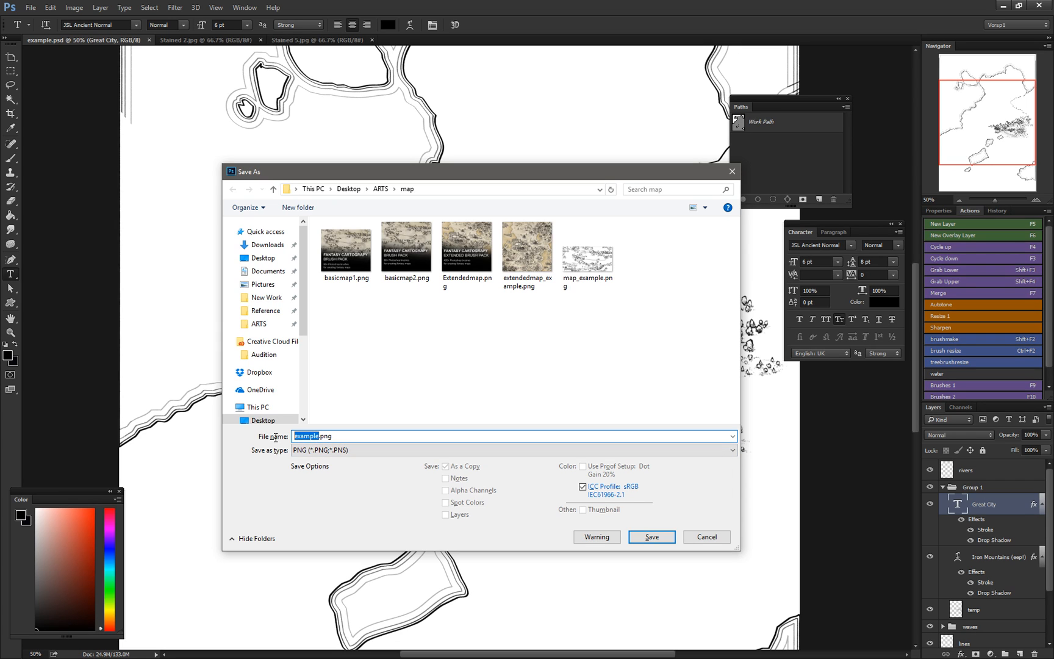
left_click(315, 435)
left_click(650, 536)
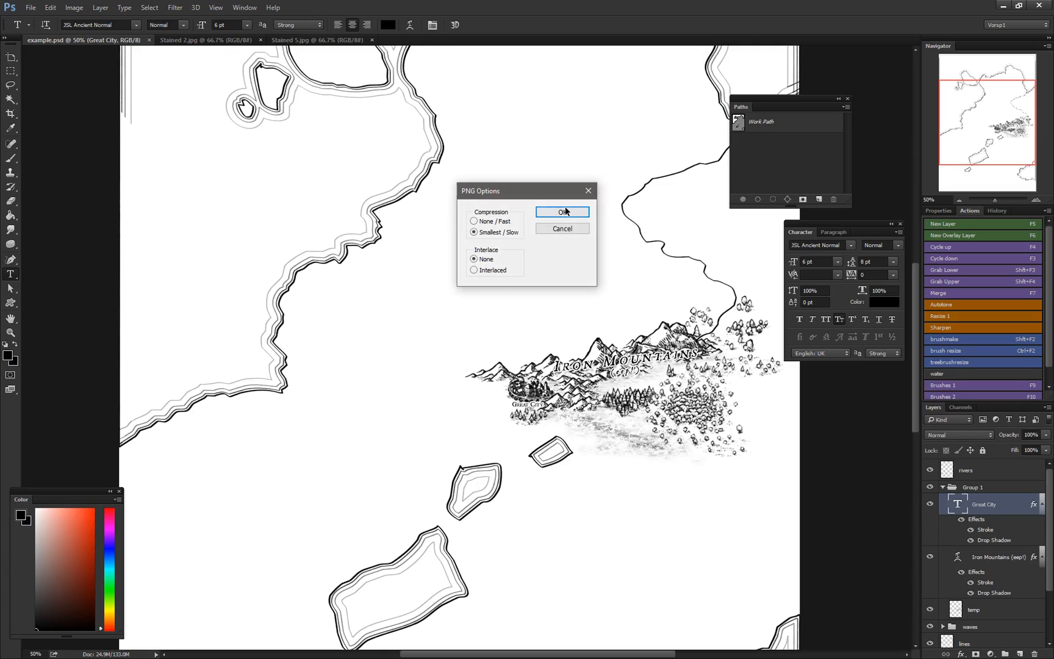
left_click(562, 212)
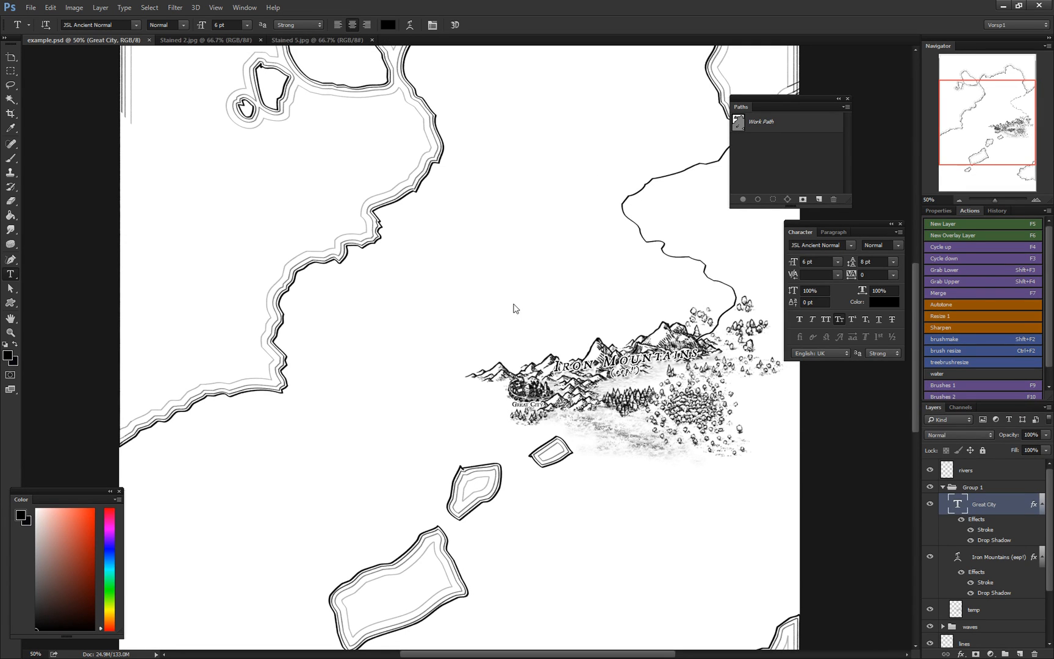
Step: Open example1.png from the map folder and inspect the flattened map up close
key("ctrl+o")
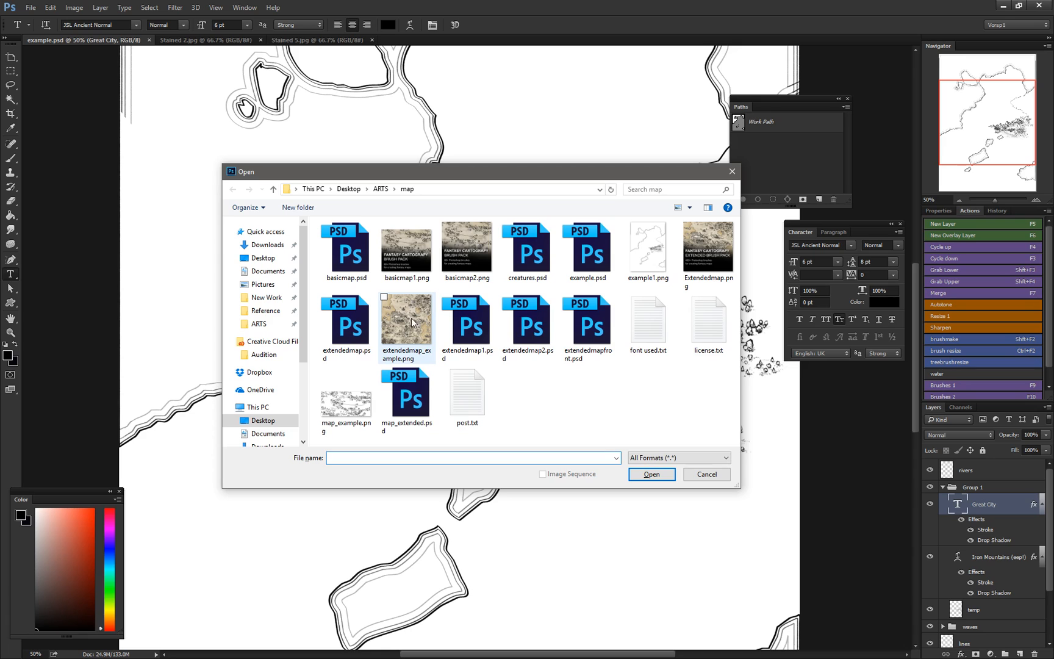
double_click(644, 249)
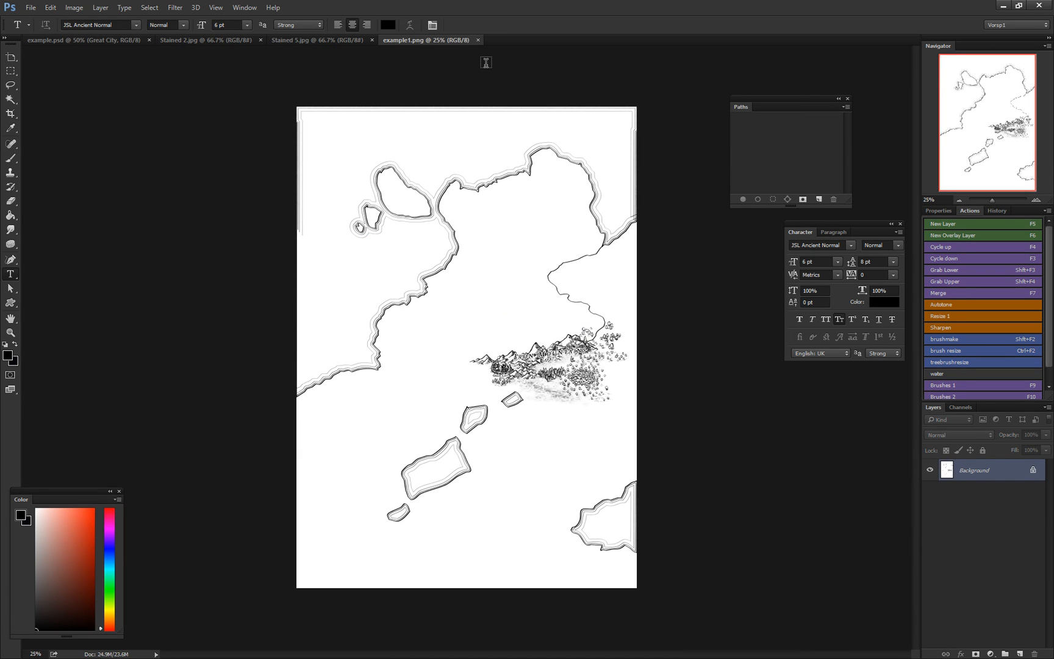
key("ctrl+plus")
key("ctrl+plus")
key("ctrl+plus")
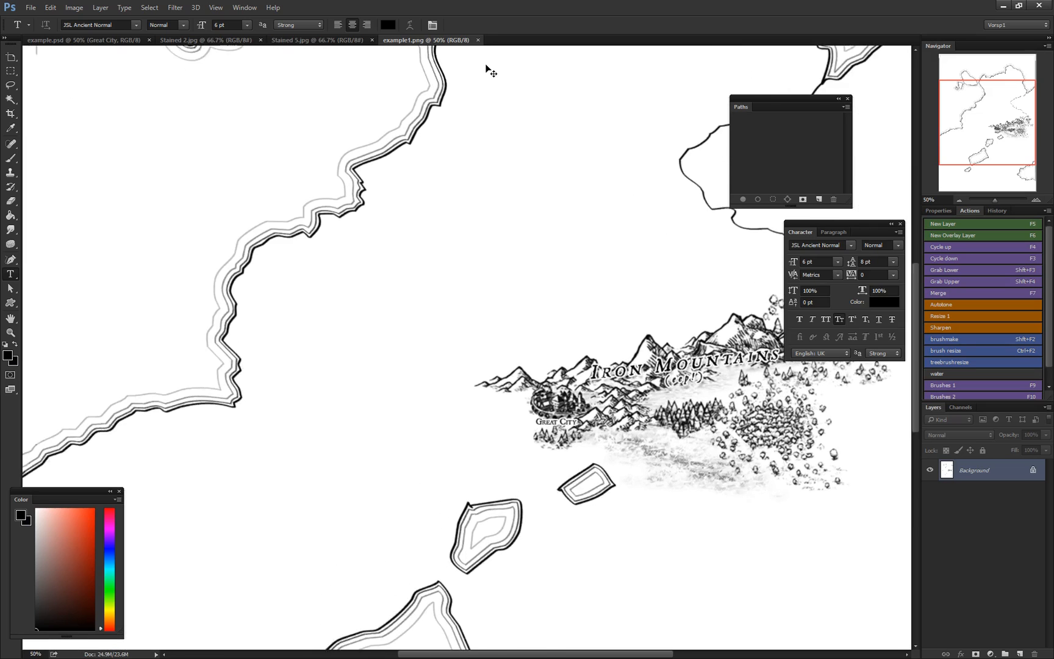
Step: Resize the flattened PNG map to 50 percent of its original width and height
key("ctrl+alt+i")
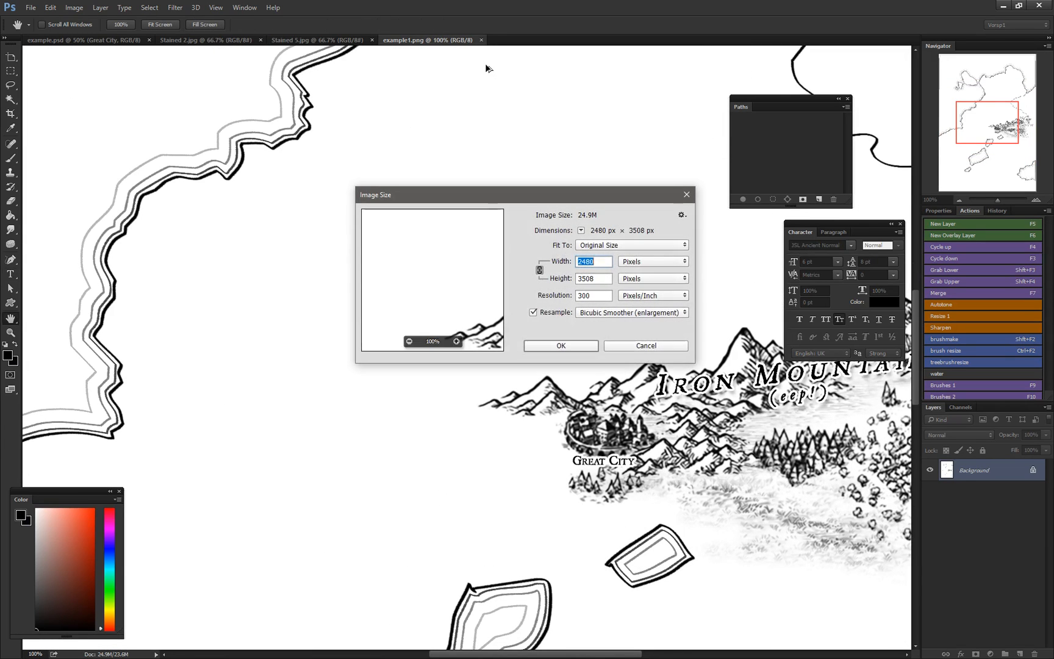
left_click(653, 261)
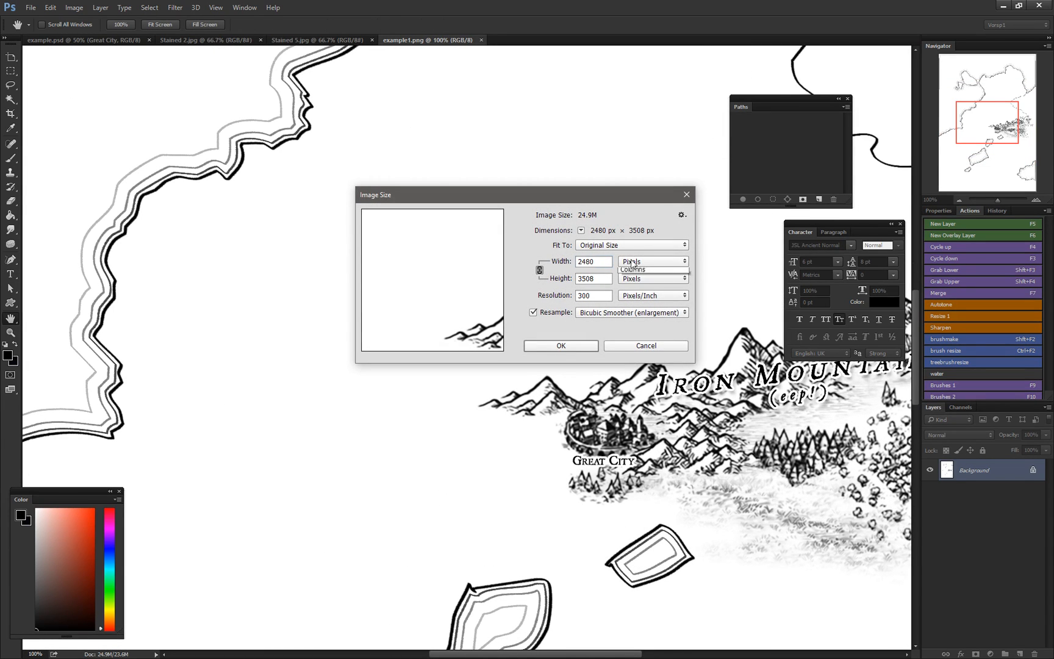
left_click(634, 273)
left_click(552, 264)
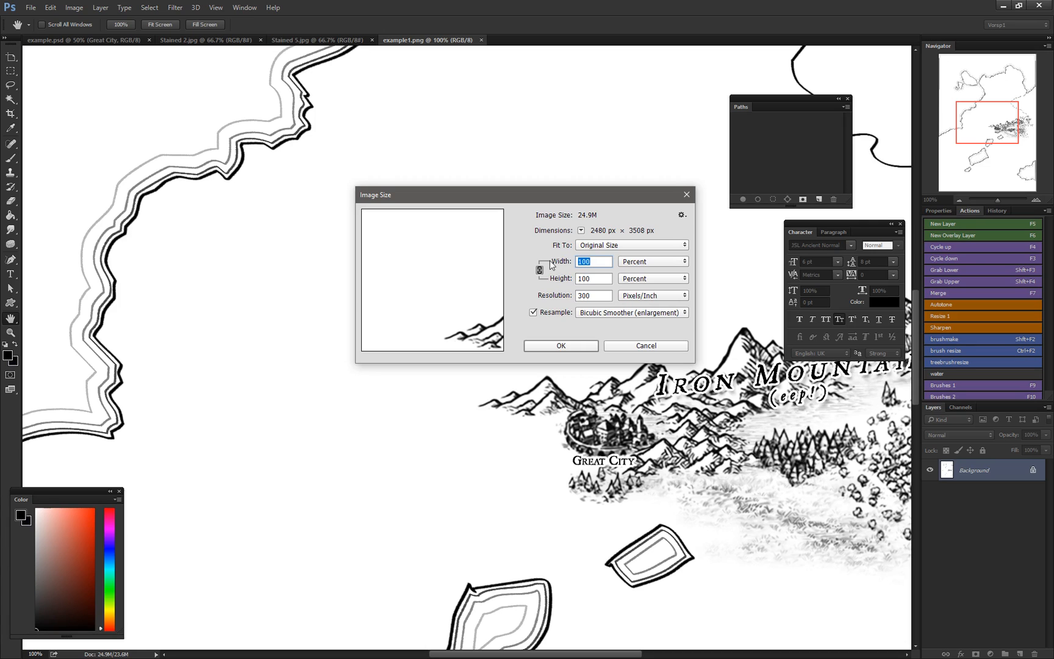
type("50")
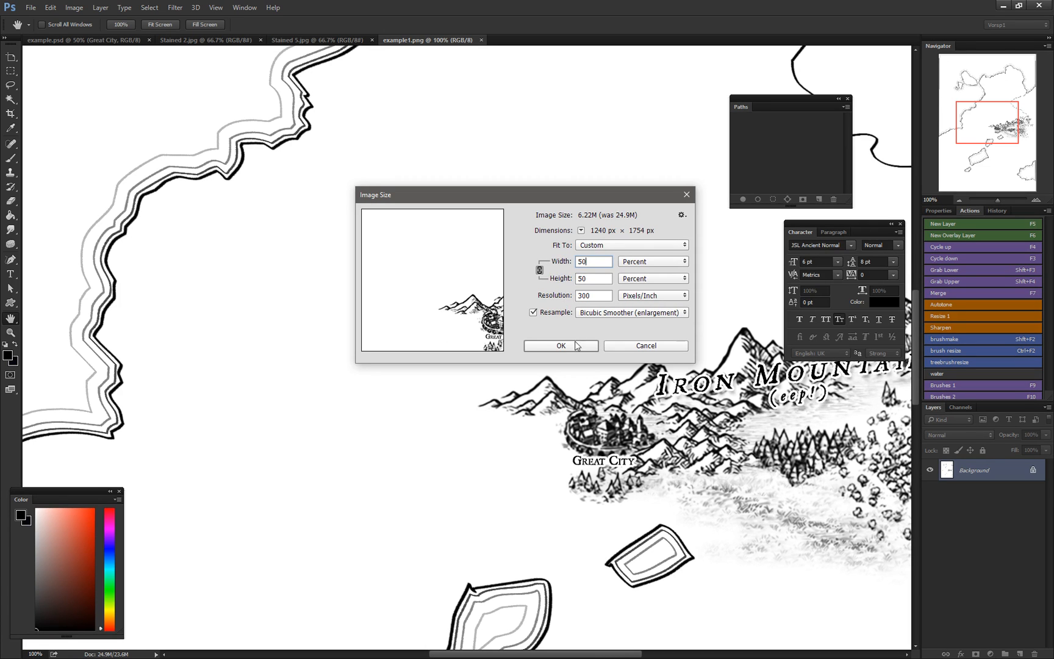
left_click(576, 346)
Step: Save the reduced map to example1.png
left_click_drag(475, 263, 680, 483)
left_click_drag(395, 154, 497, 361)
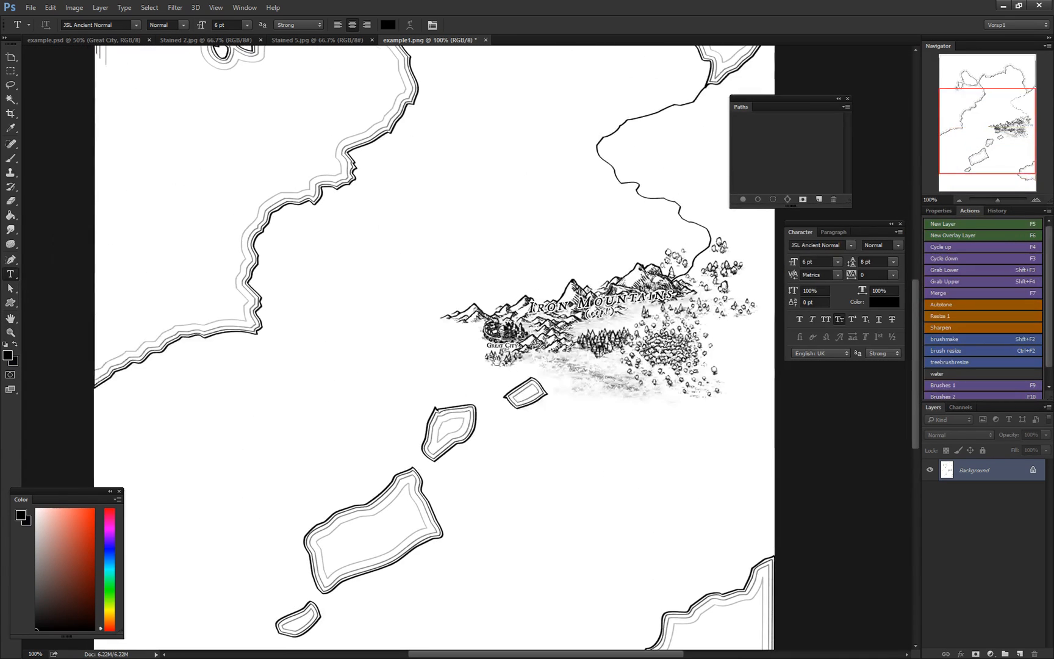
left_click_drag(476, 264, 444, 266)
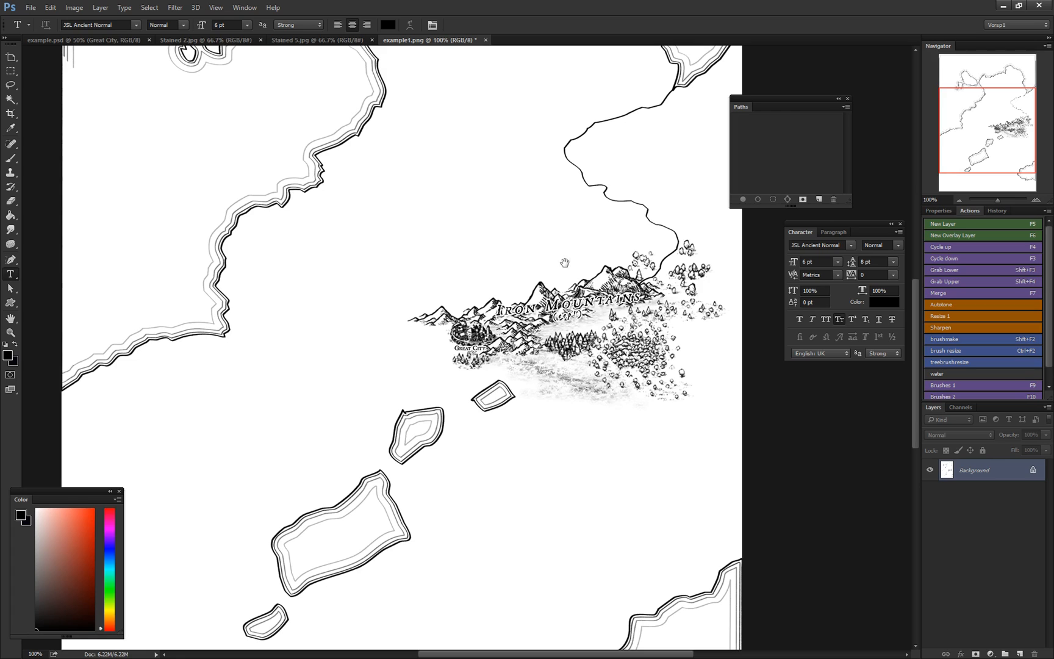
left_click_drag(565, 263, 458, 251)
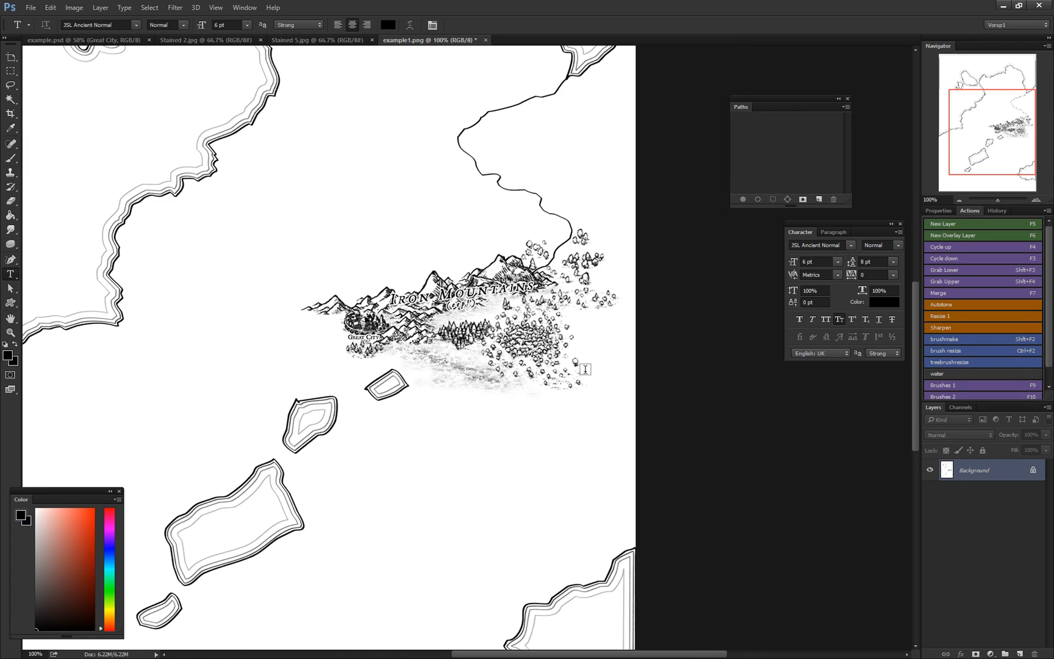
key("ctrl+s")
Step: Examine the reduced map as a whole and its Iron Mountains and Great City area at several magnifications
left_click_drag(422, 274, 501, 473)
key("ctrl+minus")
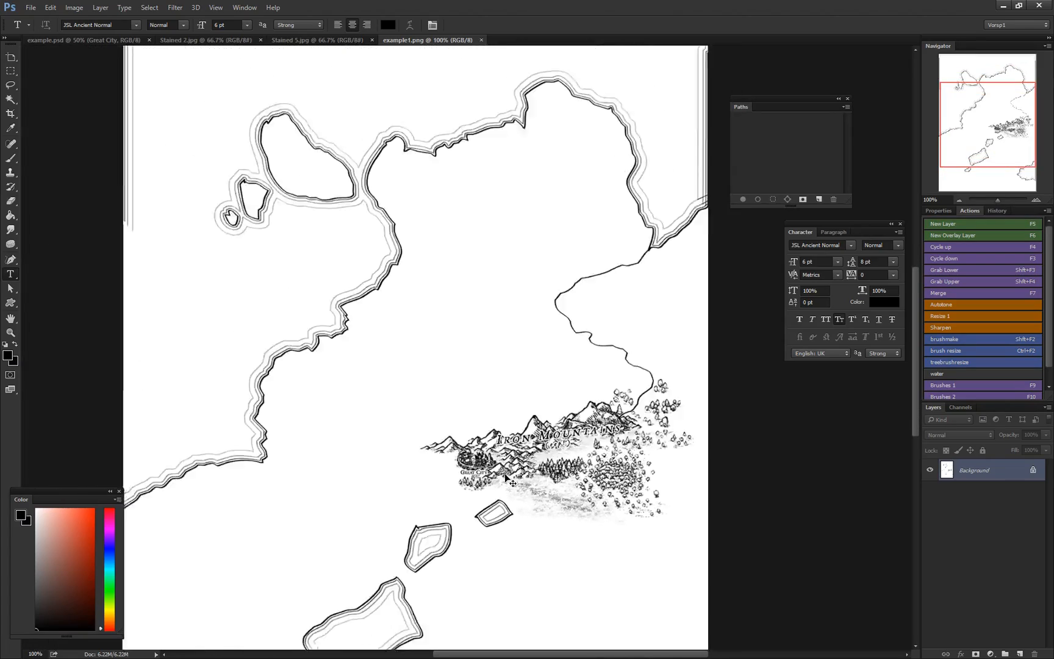
key("ctrl+minus")
key("ctrl+plus")
key("ctrl+plus")
key("ctrl+plus")
left_click_drag(435, 404, 320, 354)
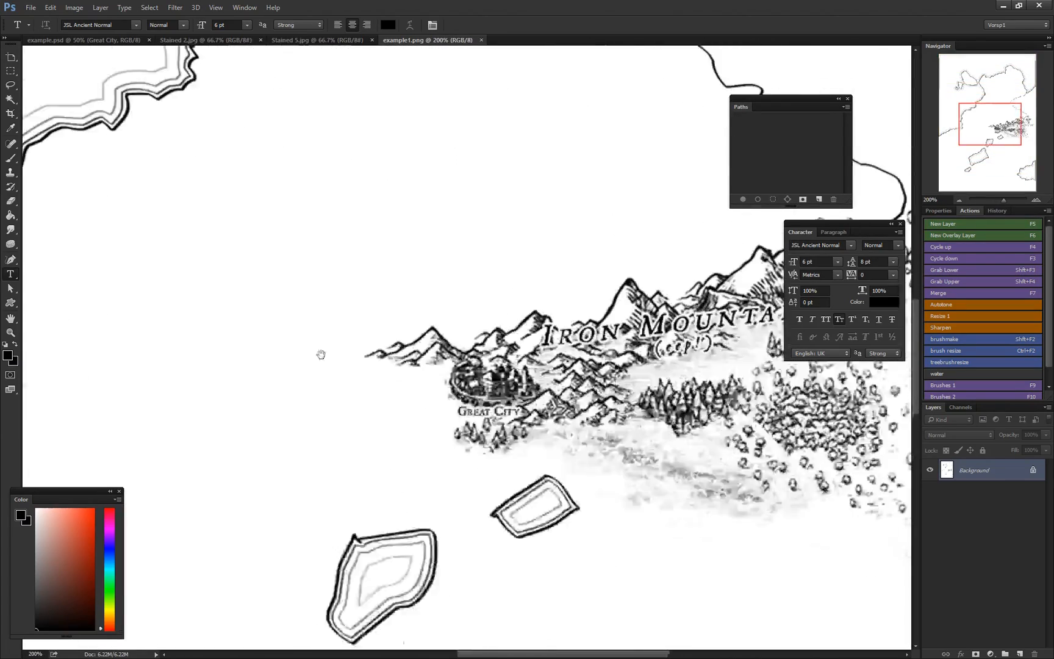
key("ctrl+minus")
key("ctrl+minus")
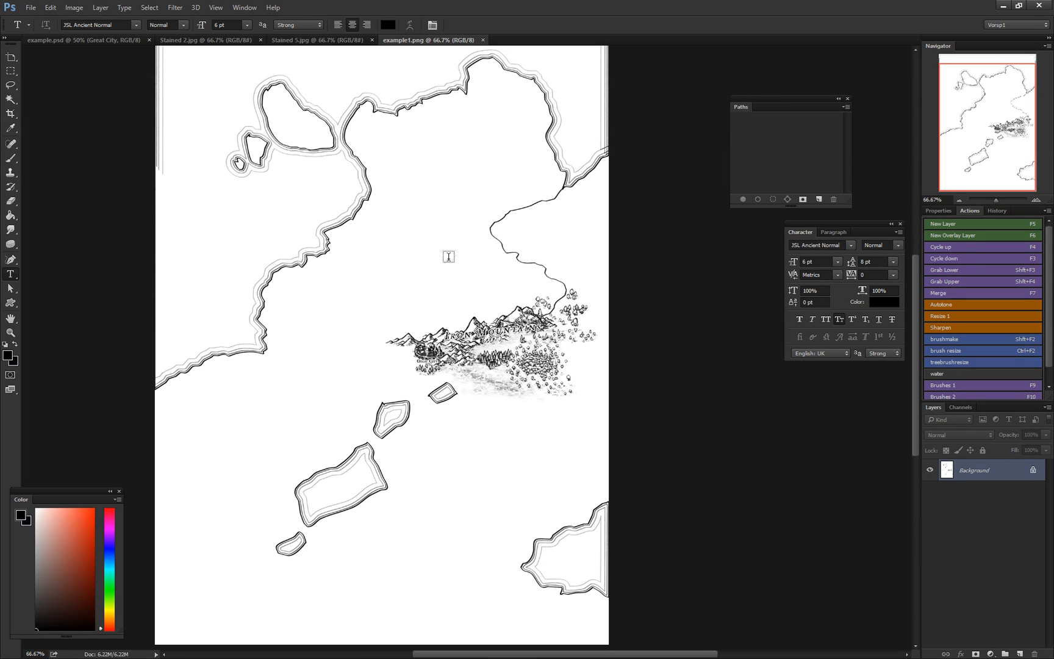
left_click_drag(485, 302, 519, 406)
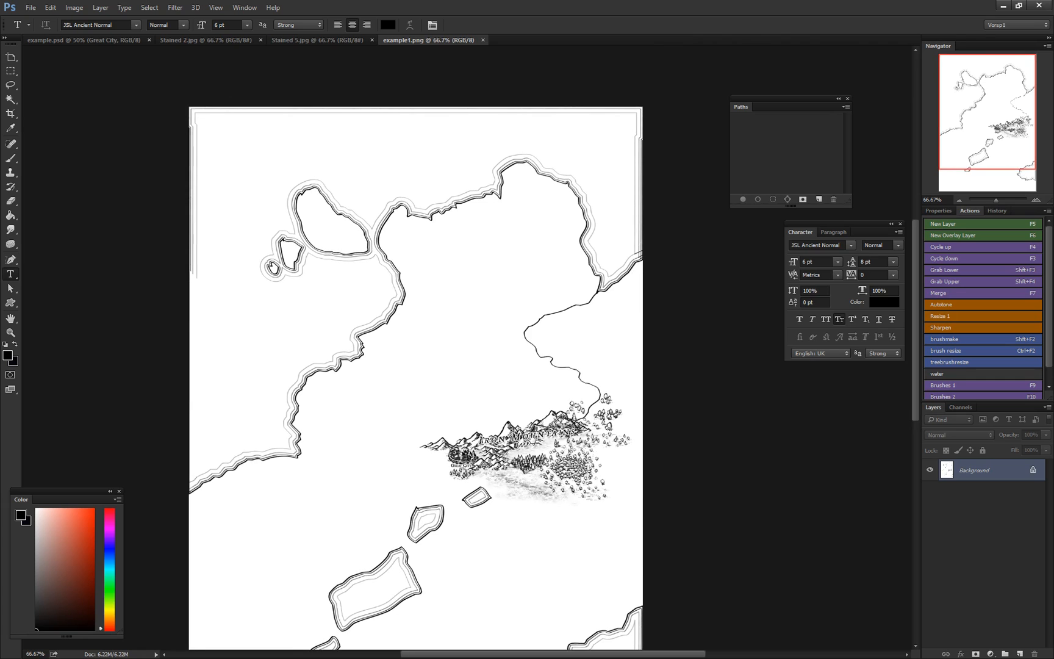
key("ctrl+plus")
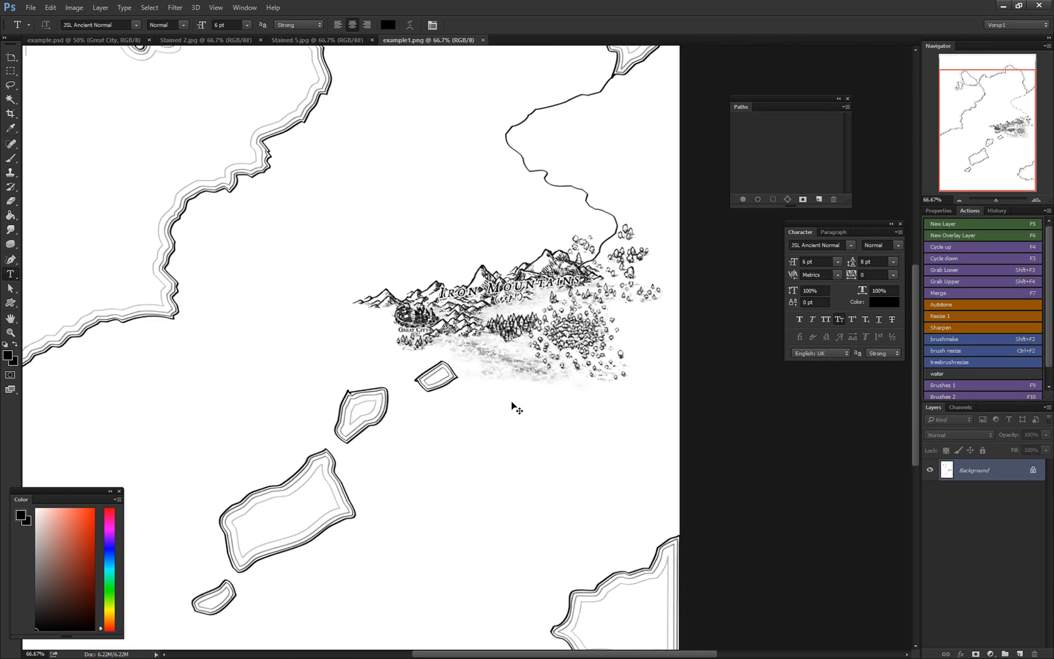
key("ctrl+plus")
key("ctrl+plus")
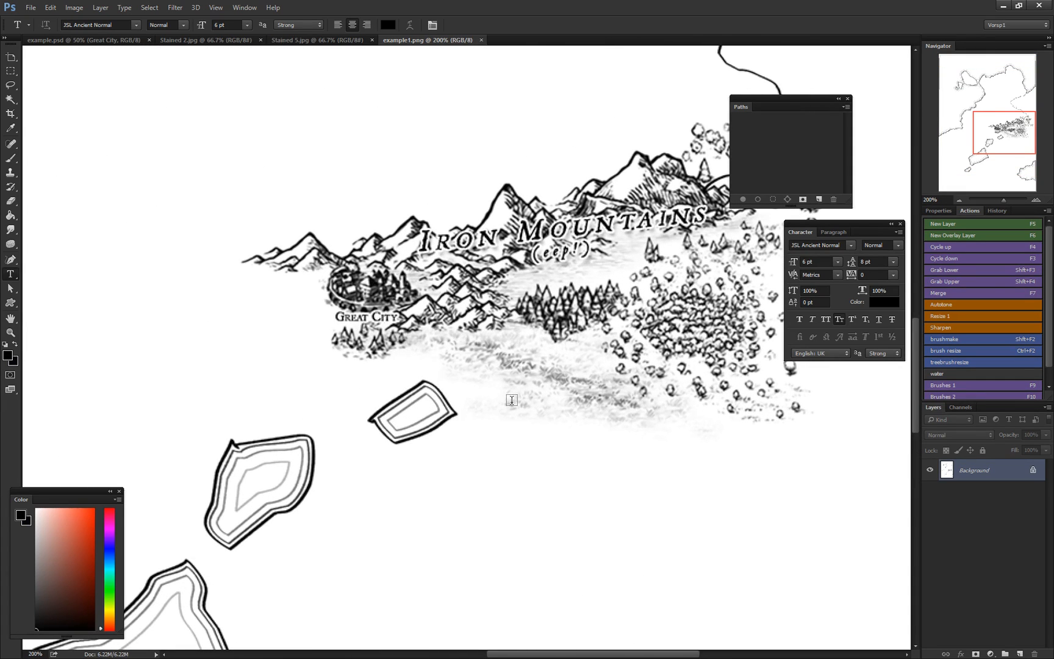
Step: Return to the layered example.psd map and view its mountain and city area at 50% magnification
left_click(110, 42)
key("ctrl+minus")
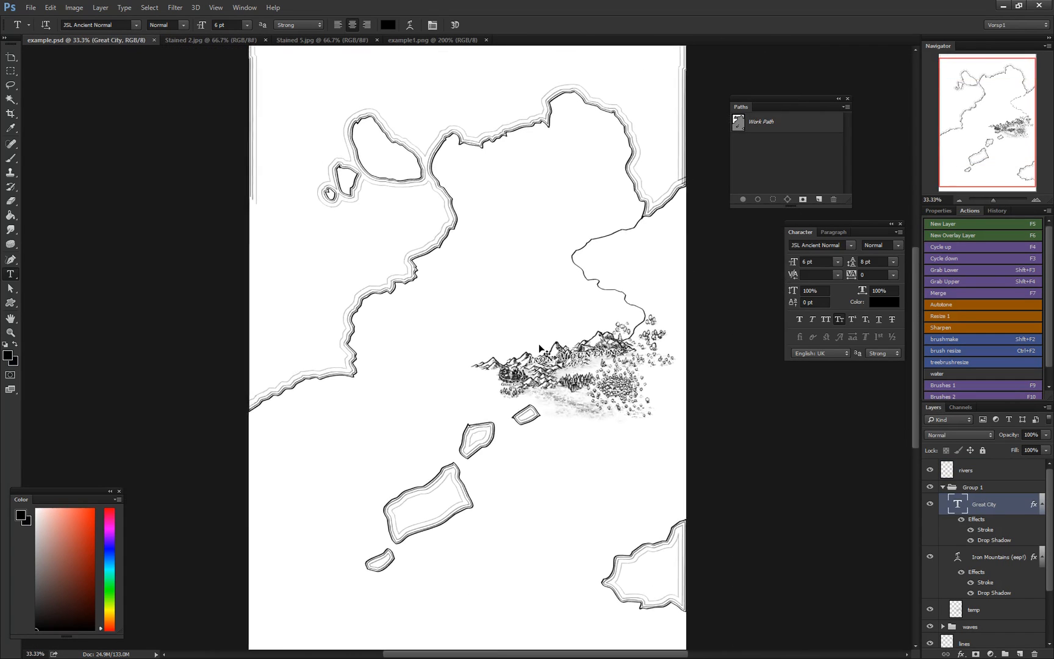
key("ctrl+plus")
left_click_drag(537, 341, 405, 303)
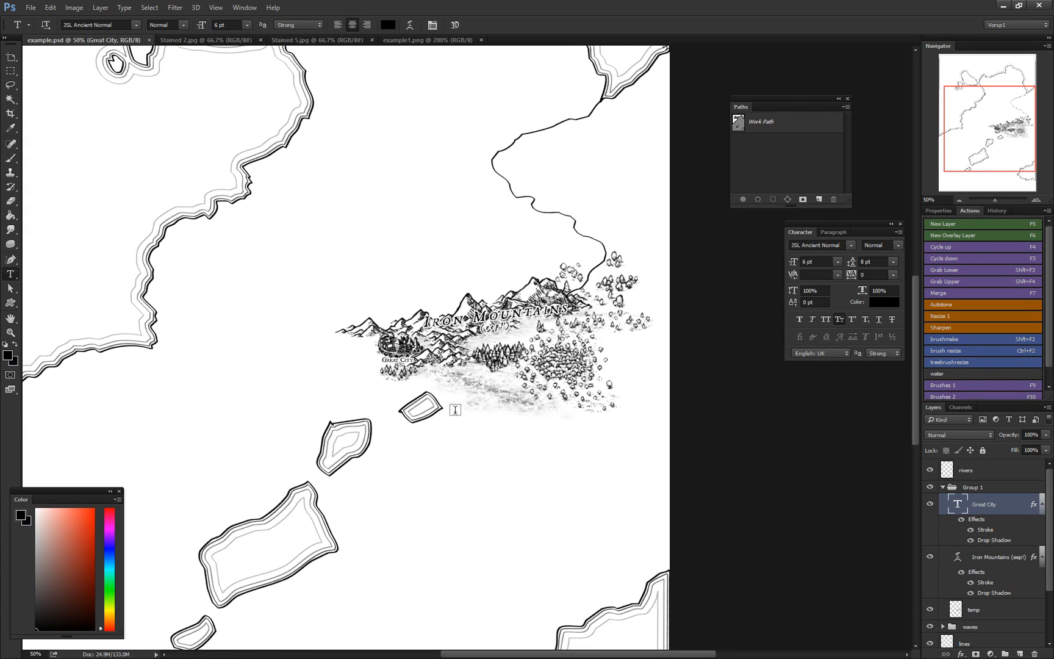